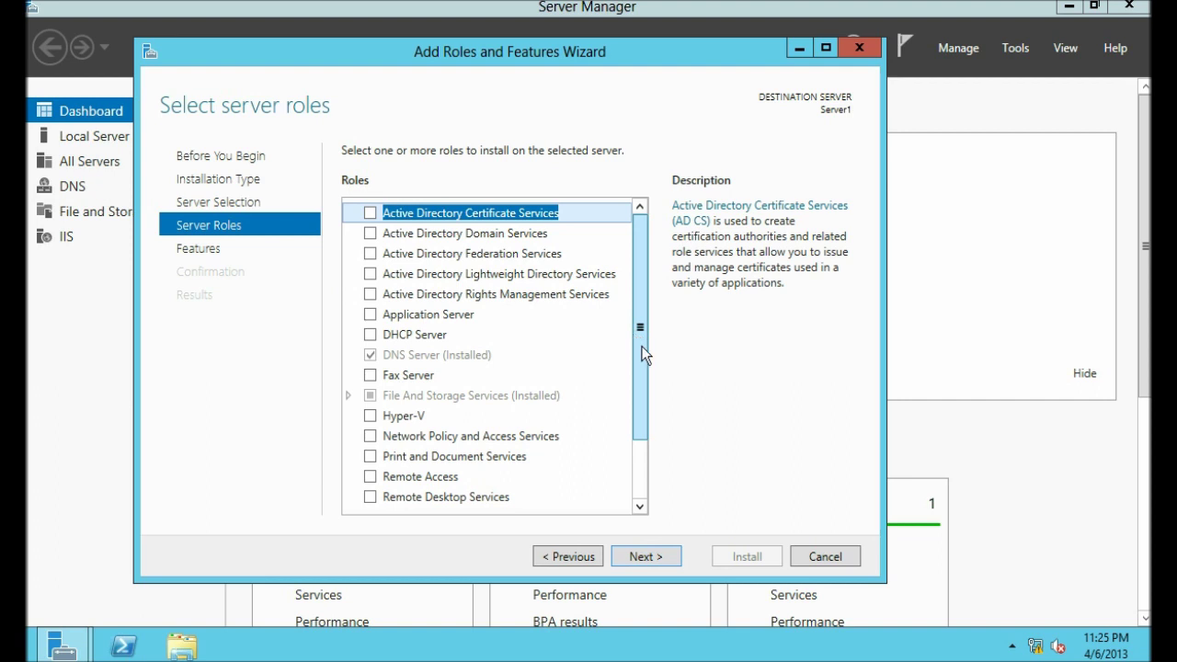
Step: Under Web Server (IIS), select the FTP Server role service with FTP Extensibility
{"action": "left_click", "coordinate": [351, 457]}
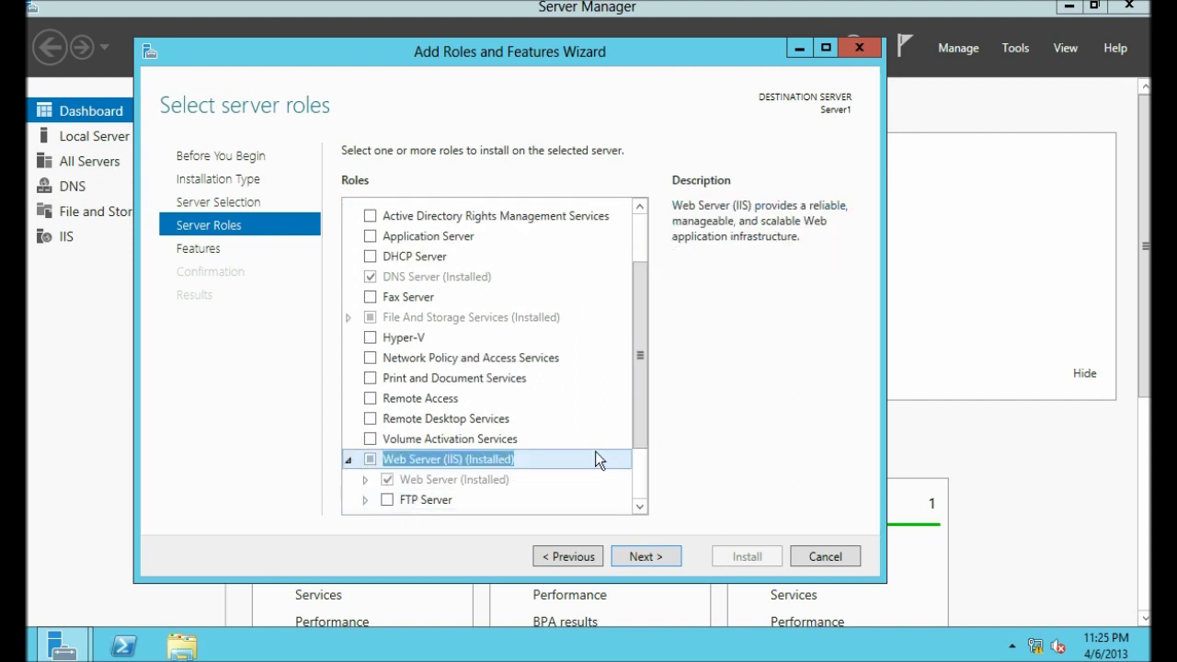
{"action": "left_click_drag", "start_coordinate": [642, 432], "coordinate": [646, 503]}
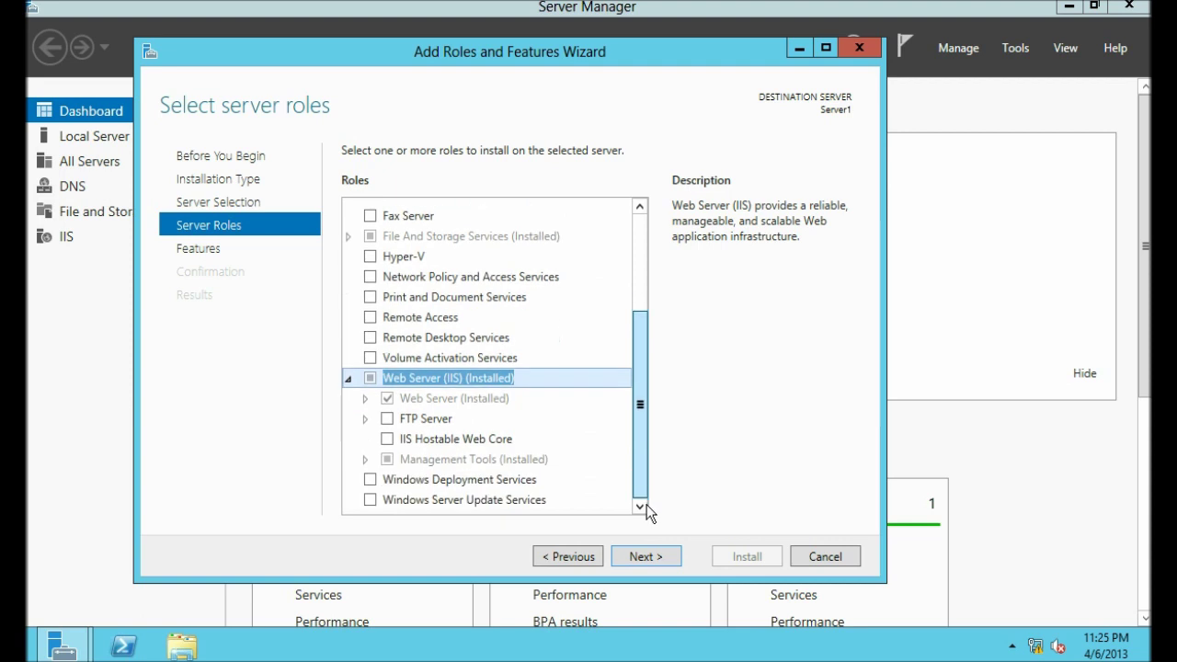
{"action": "left_click", "coordinate": [367, 418]}
{"action": "left_click", "coordinate": [387, 418]}
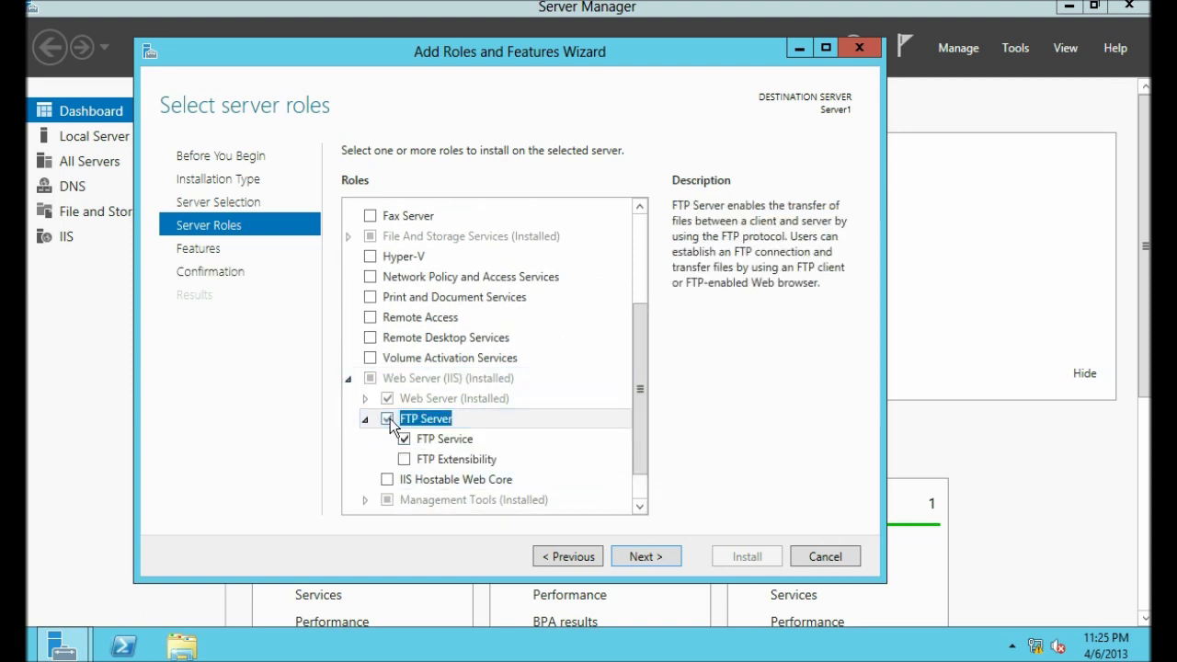
{"action": "left_click", "coordinate": [404, 459]}
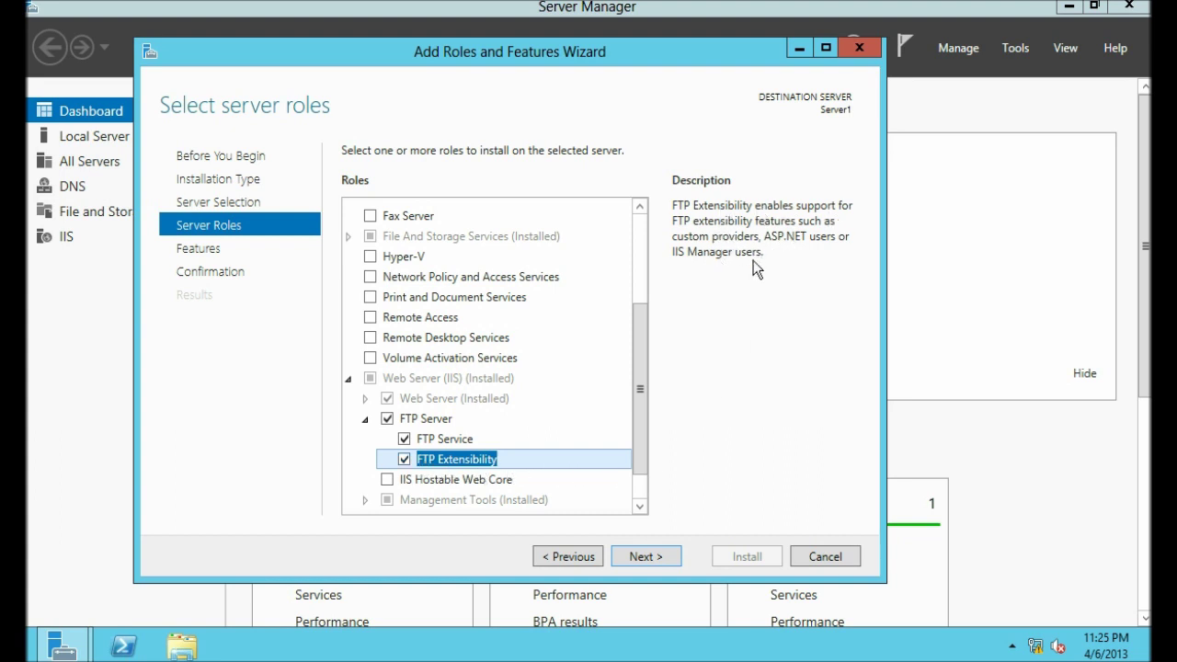
Step: Allow automatic restart if required and install the FTP components
{"action": "left_click", "coordinate": [646, 556]}
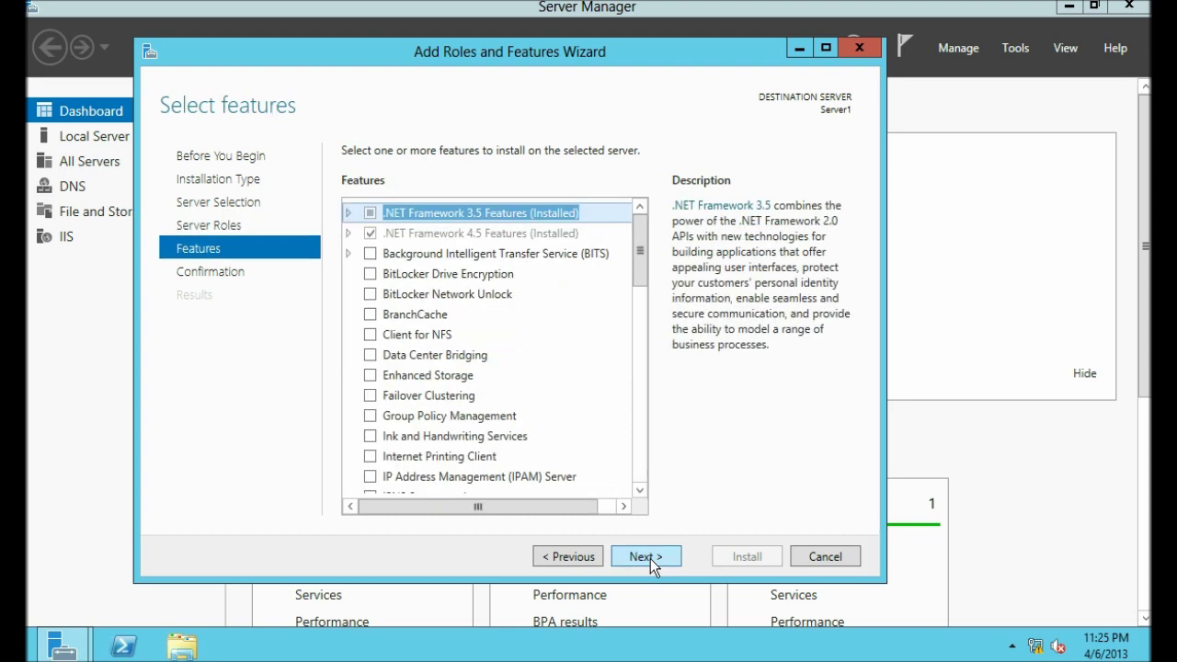
{"action": "left_click", "coordinate": [648, 556]}
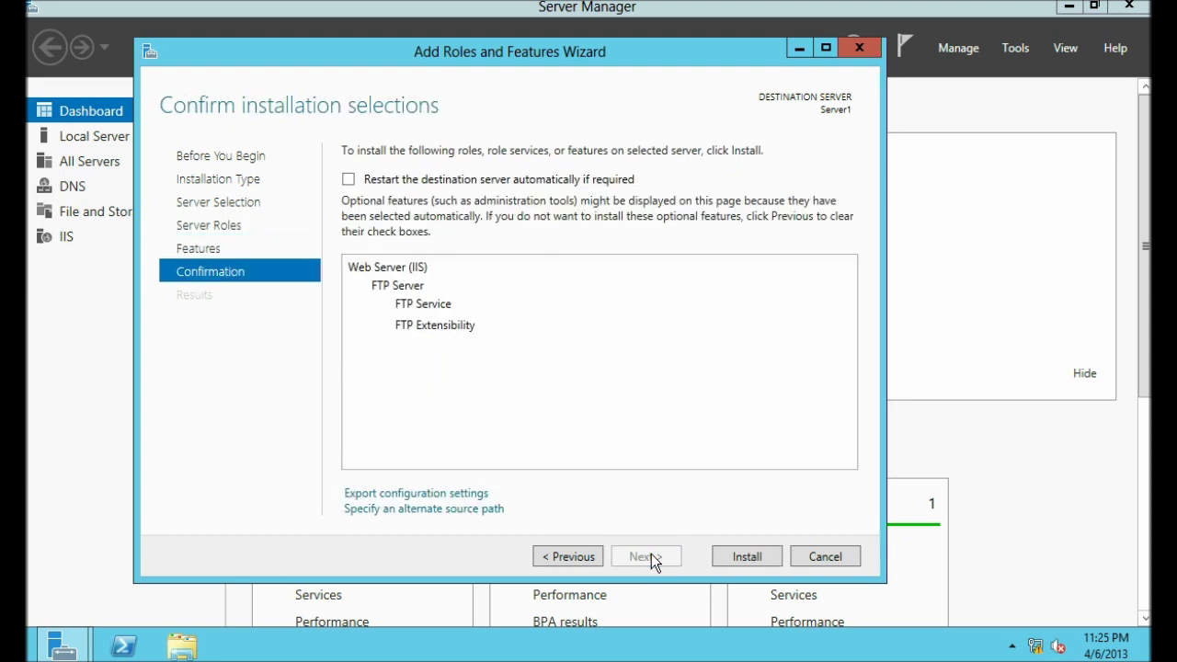
{"action": "left_click", "coordinate": [350, 179]}
{"action": "left_click", "coordinate": [648, 390]}
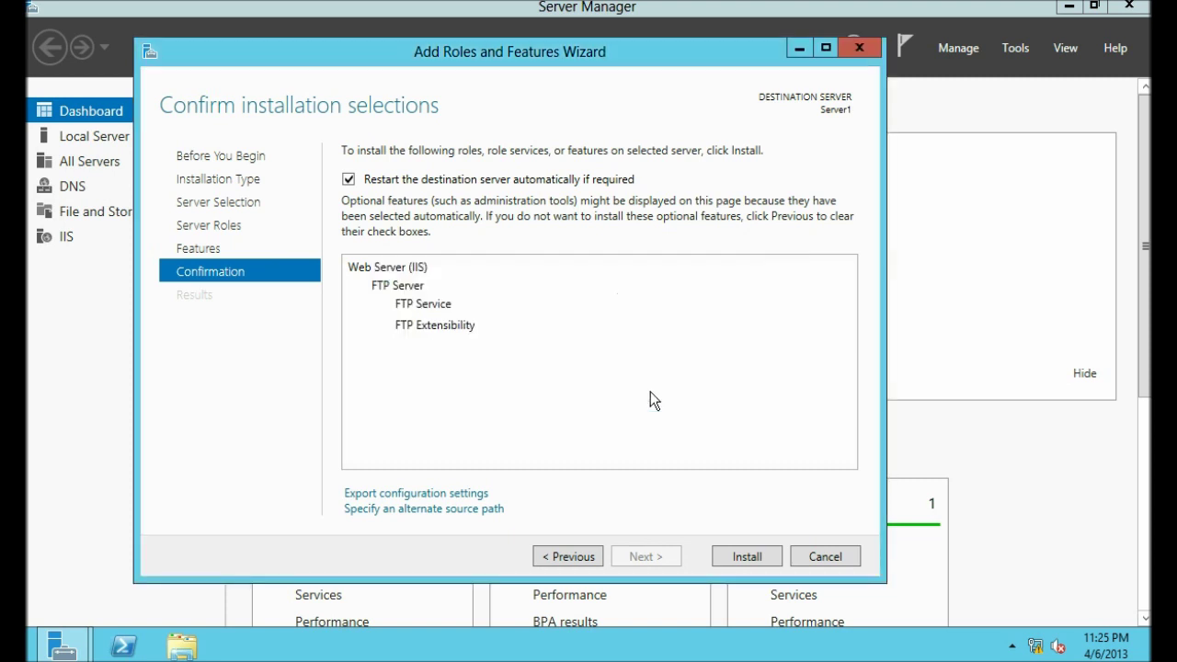
{"action": "left_click", "coordinate": [747, 553]}
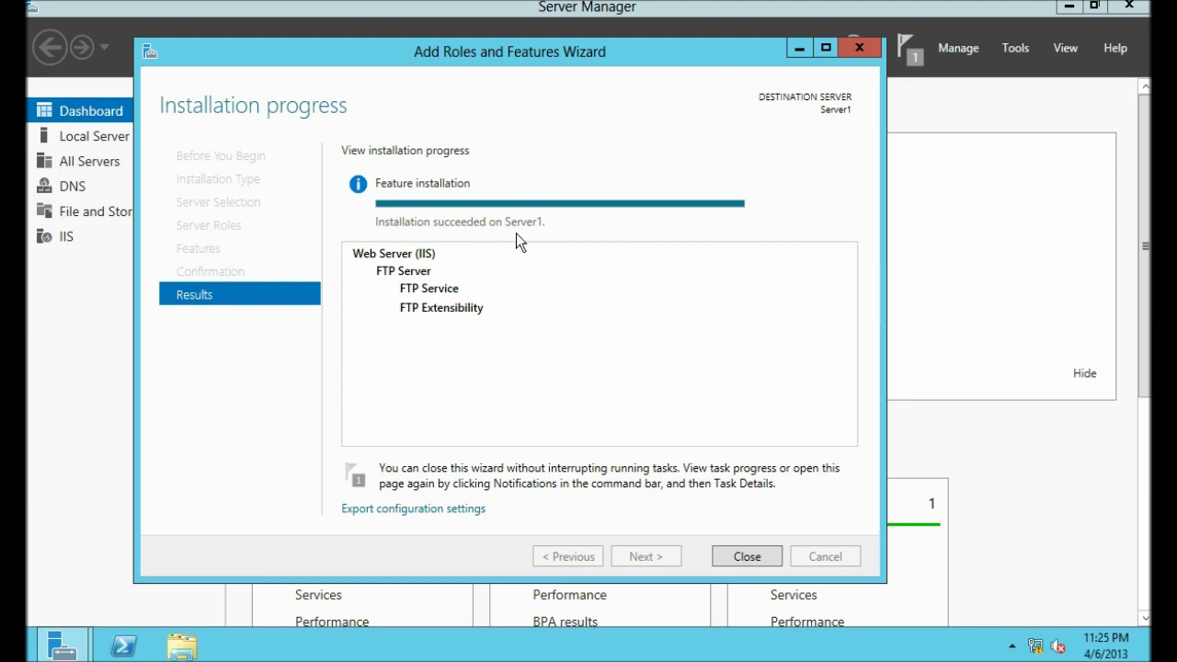
Step: Close the finished wizard, launch IIS Manager from Tools and minimize it
{"action": "left_click", "coordinate": [744, 557]}
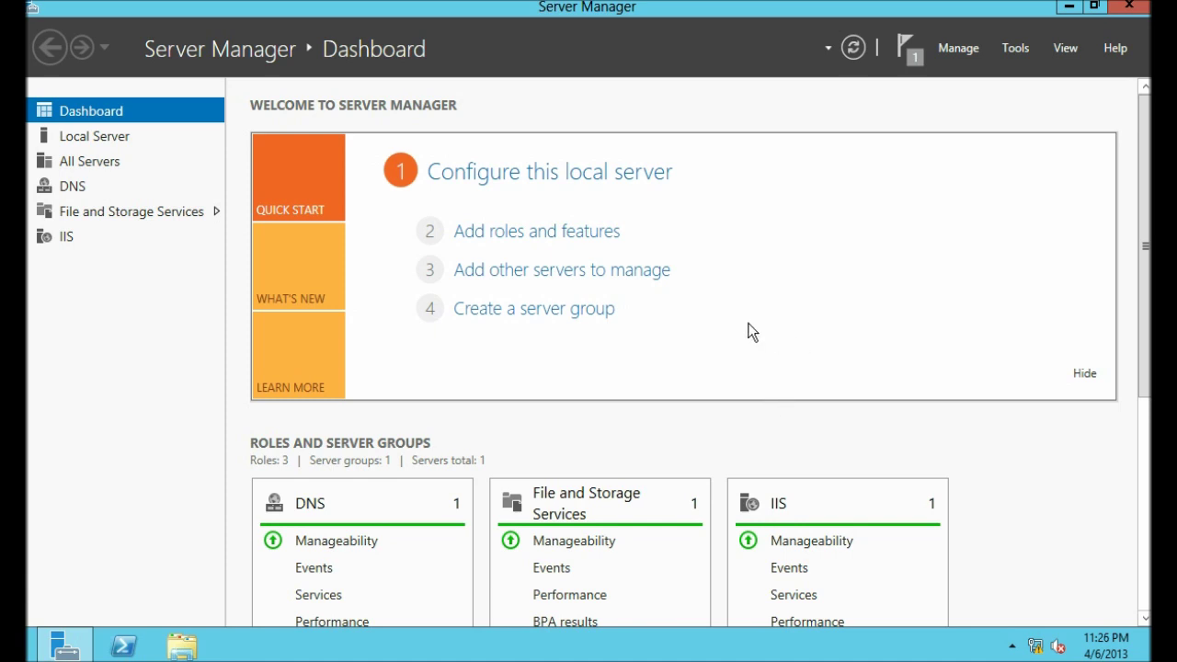
{"action": "left_click", "coordinate": [1014, 50]}
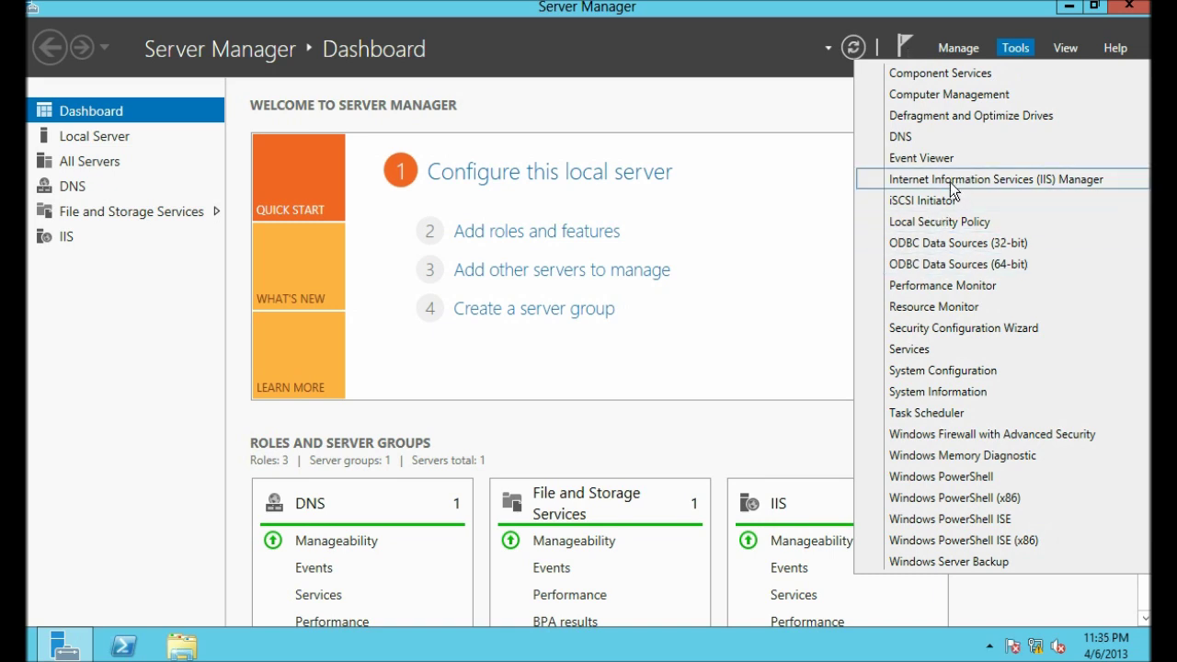
{"action": "left_click", "coordinate": [952, 184]}
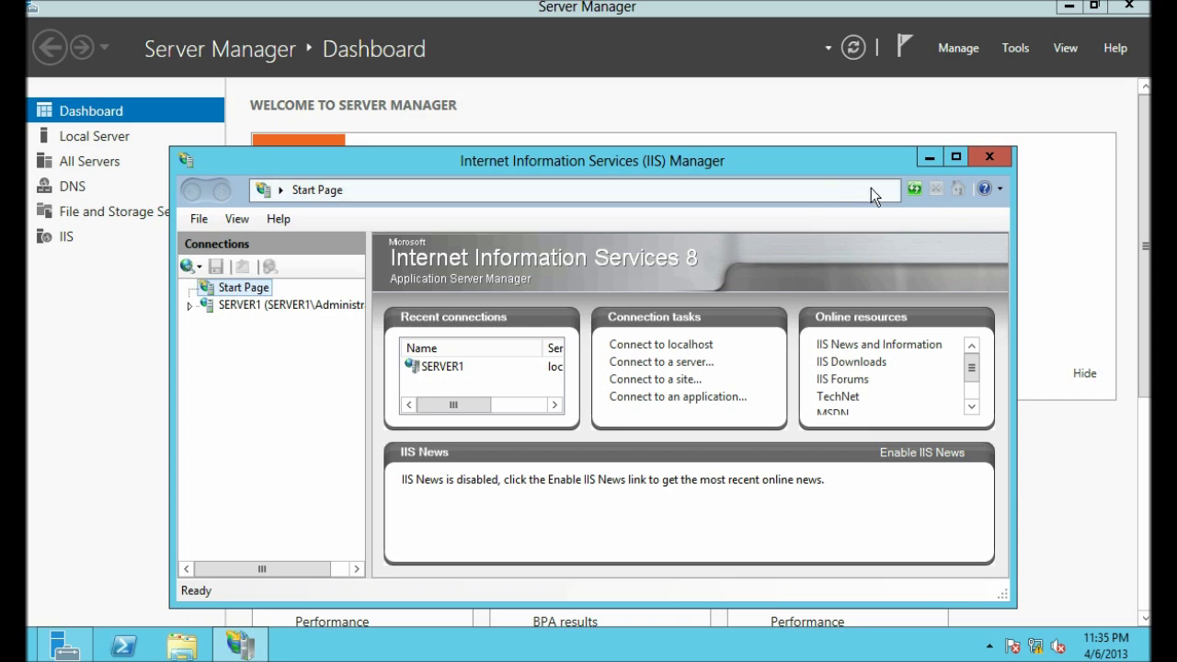
{"action": "left_click", "coordinate": [927, 162]}
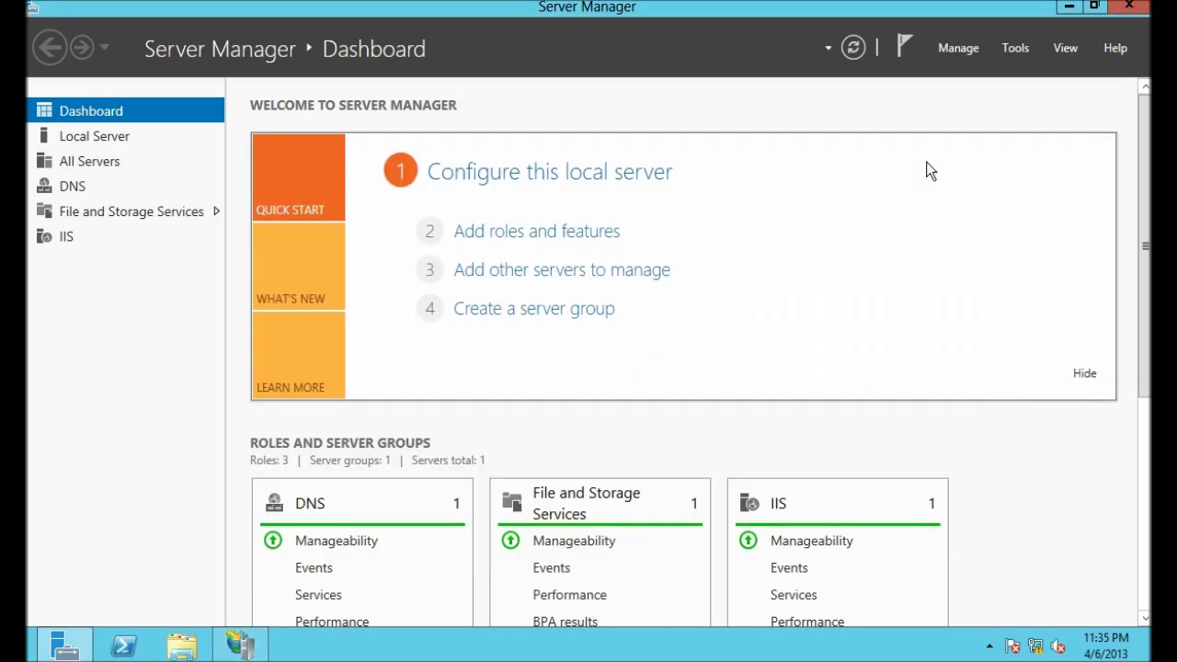
{"action": "left_click", "coordinate": [1016, 53]}
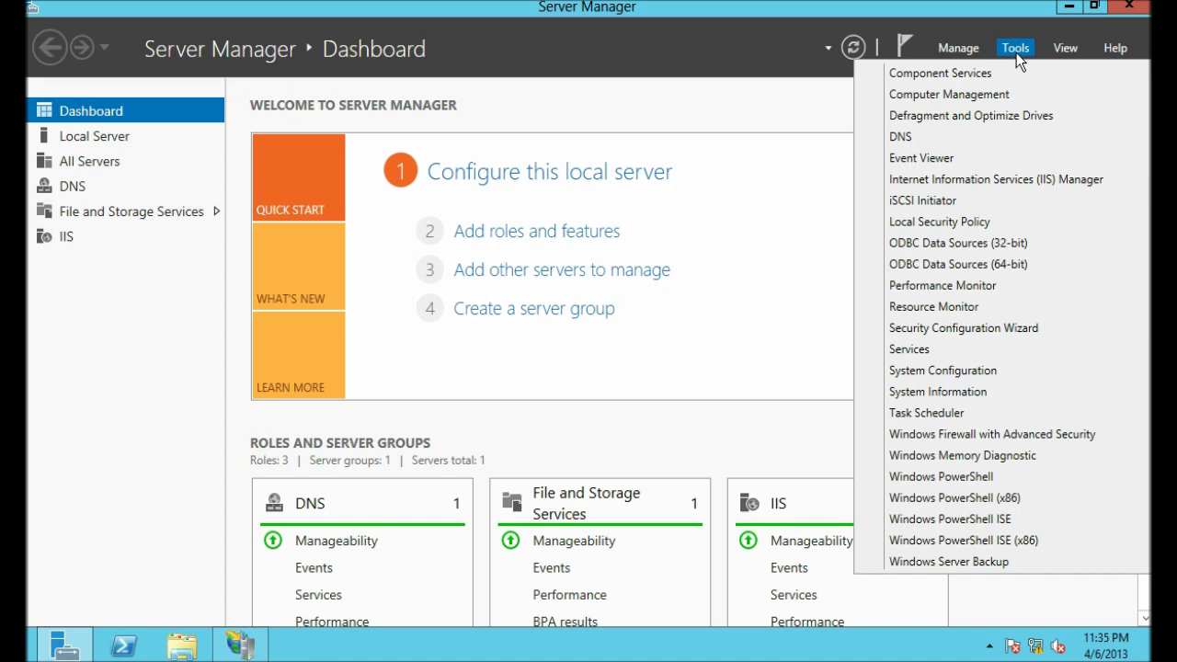
Step: In Computer Management, go to Local Users and Groups > Users and start a New User
{"action": "left_click", "coordinate": [973, 95]}
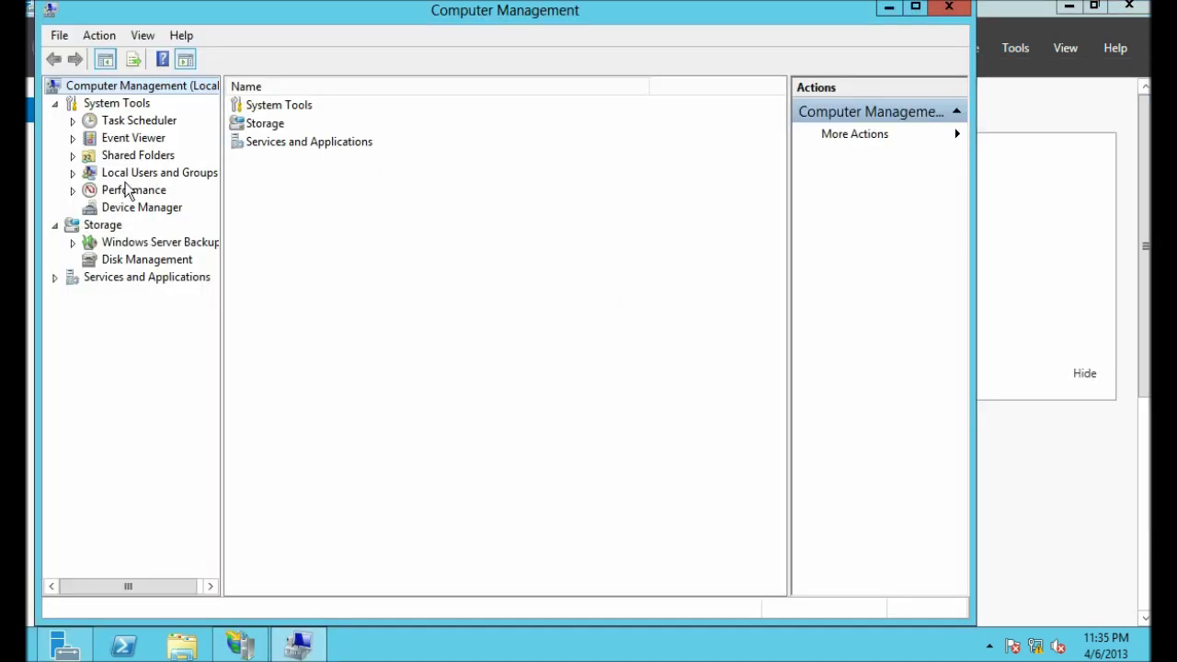
{"action": "left_click", "coordinate": [87, 175]}
{"action": "left_click", "coordinate": [73, 175]}
{"action": "left_click", "coordinate": [126, 191]}
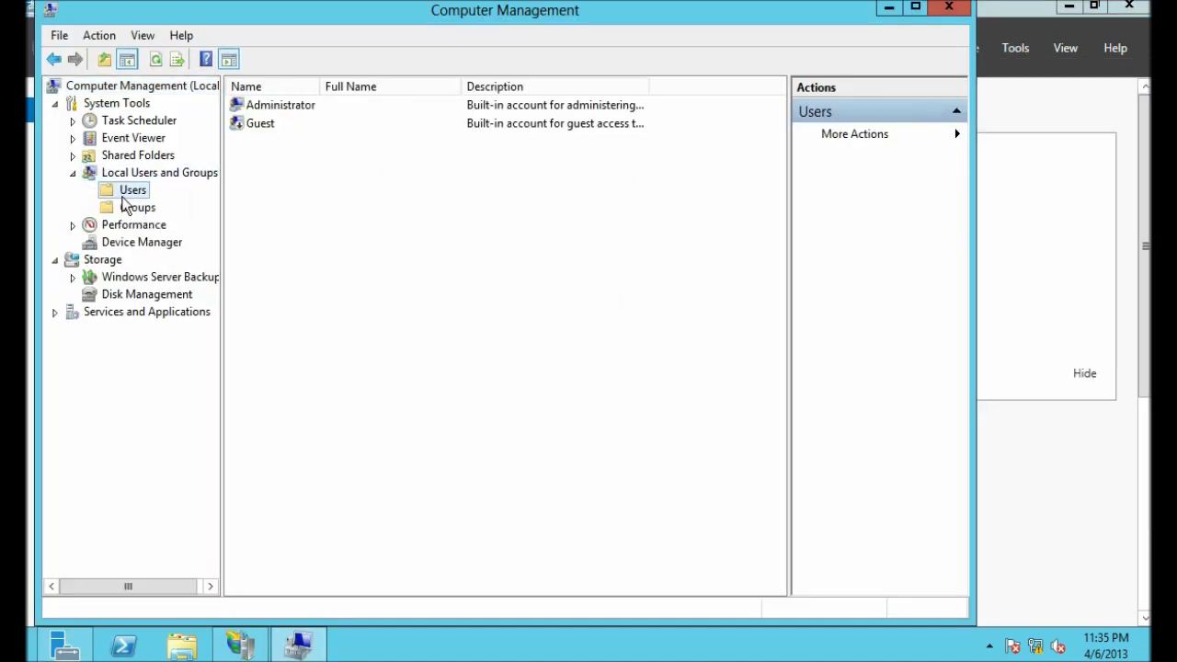
{"action": "right_click", "coordinate": [273, 189]}
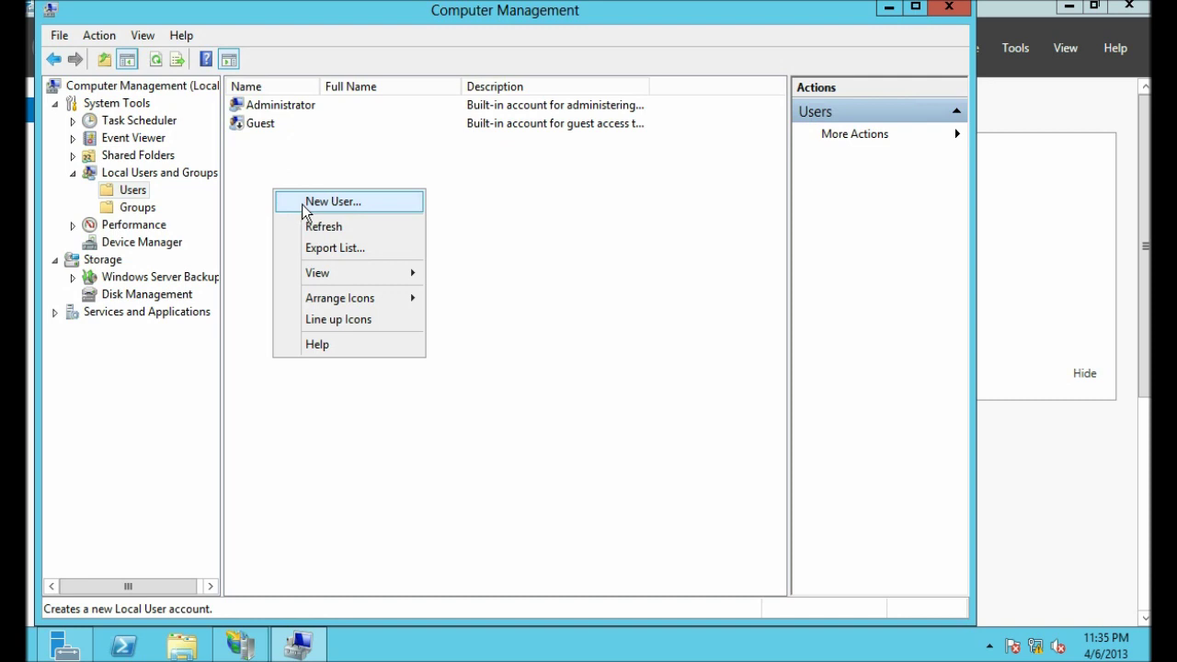
{"action": "right_click", "coordinate": [122, 190]}
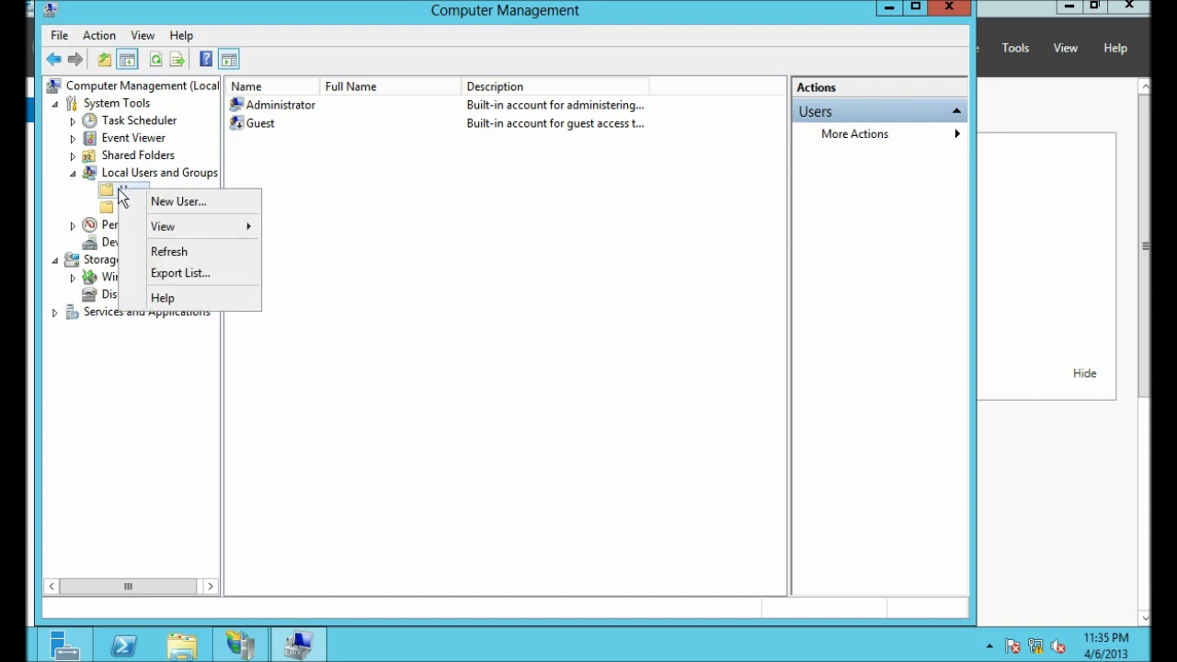
{"action": "left_click", "coordinate": [173, 199]}
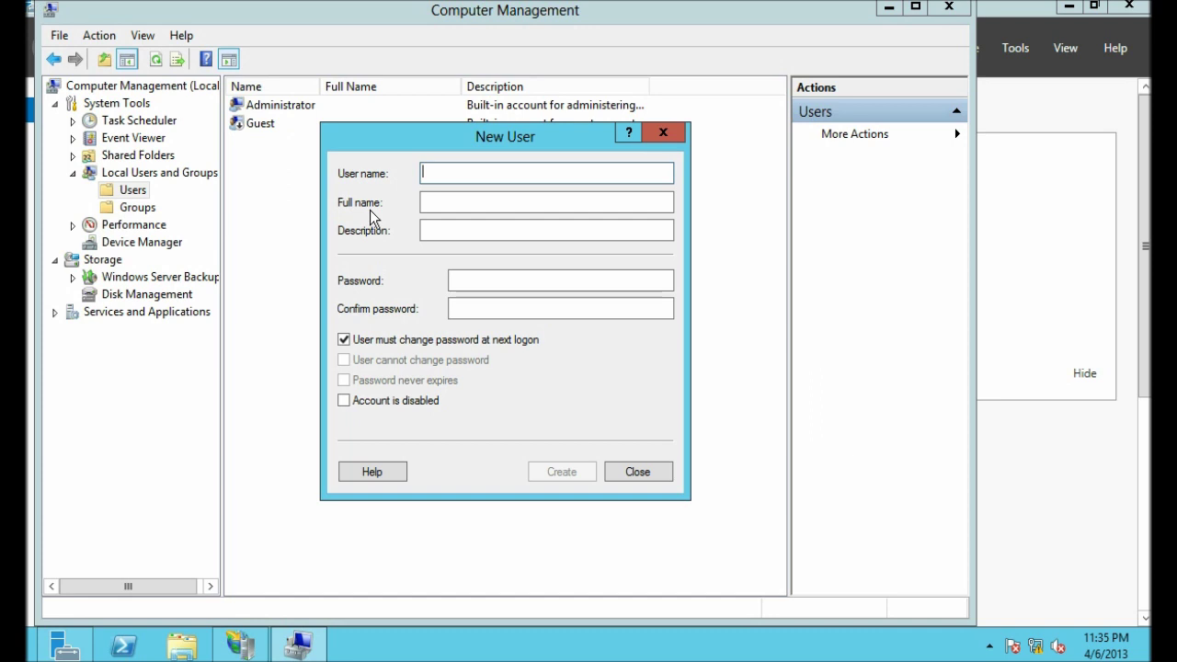
Step: Create local user ftpuser with a password that cannot be changed and never expires
{"action": "type", "text": "ftpuser"}
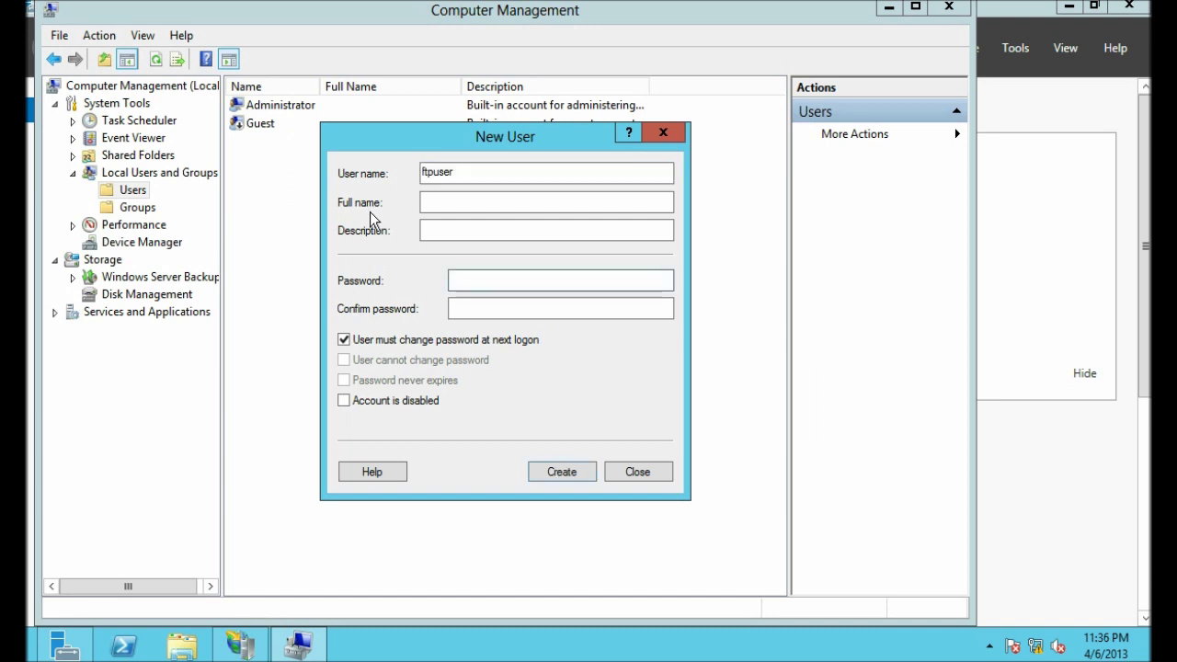
{"action": "type", "text": "•••••••••"}
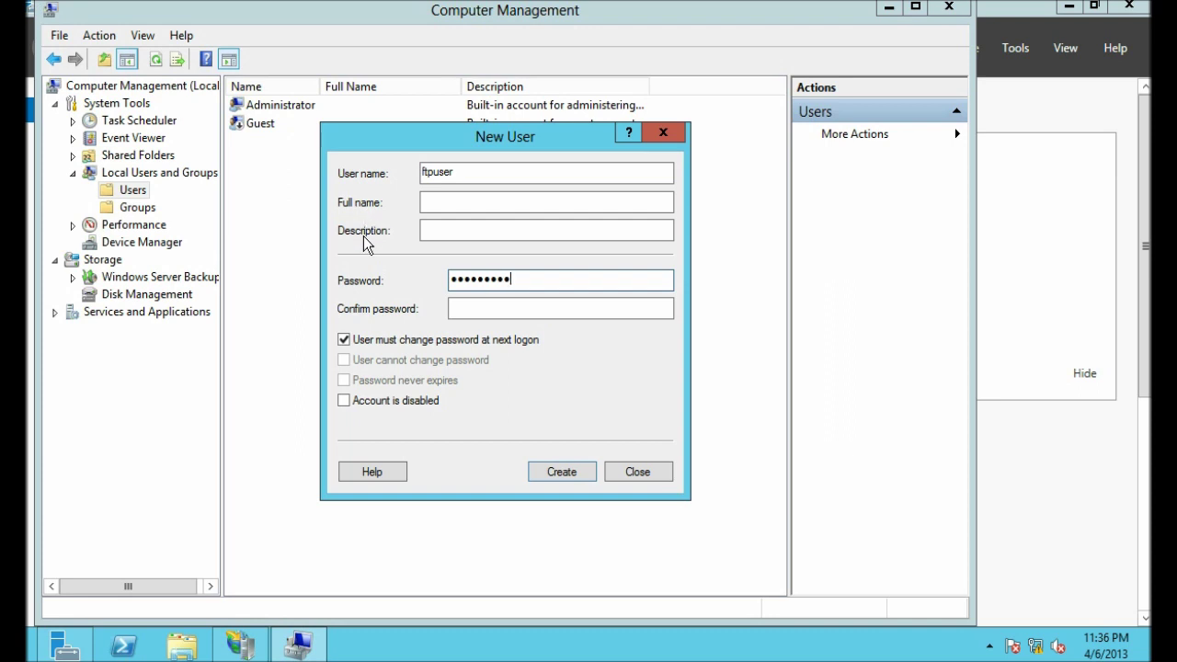
{"action": "left_click", "coordinate": [467, 307]}
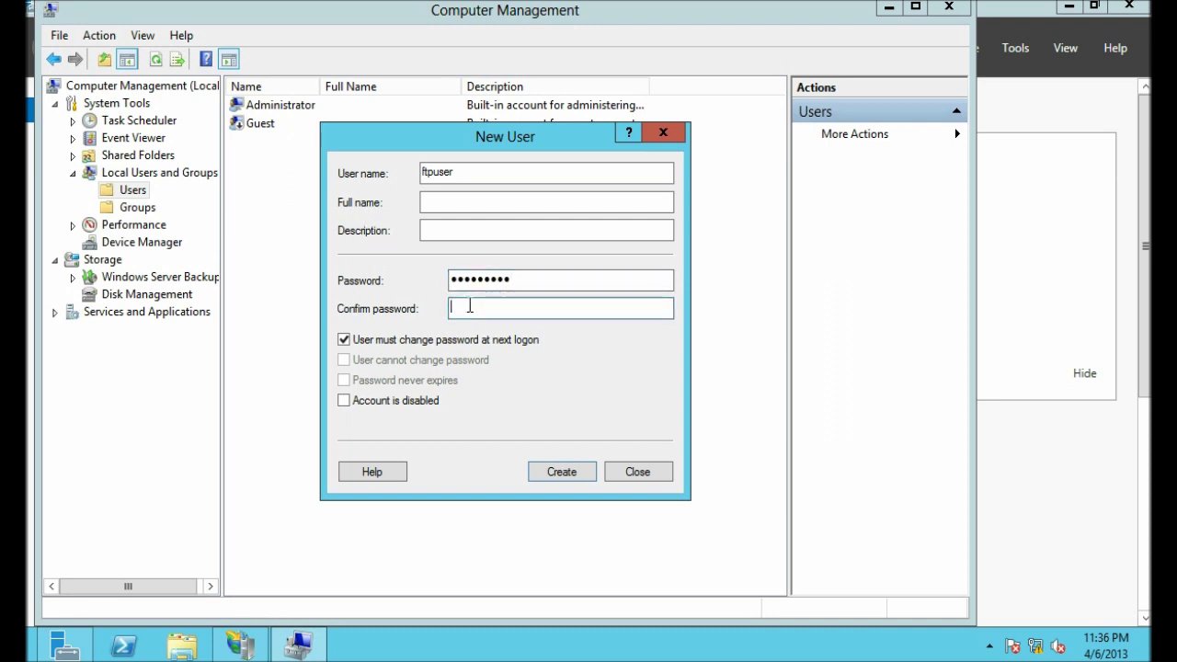
{"action": "type", "text": "•••••••••"}
{"action": "left_click", "coordinate": [343, 340]}
{"action": "left_click", "coordinate": [343, 359]}
{"action": "left_click", "coordinate": [344, 379]}
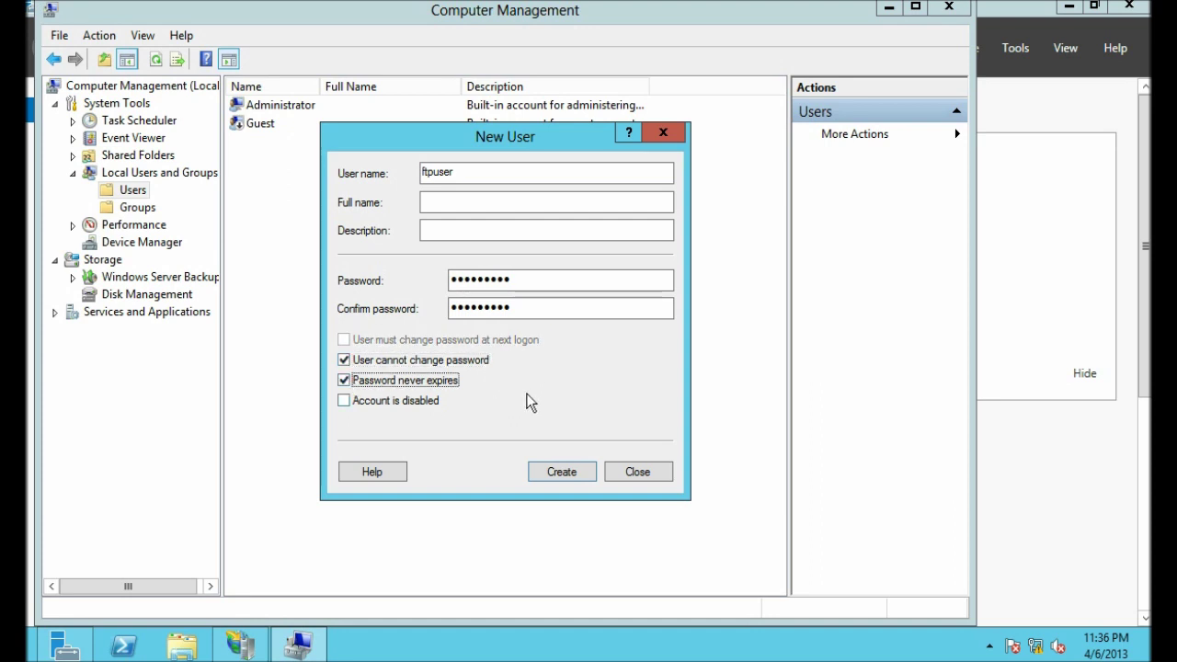
{"action": "left_click", "coordinate": [555, 475]}
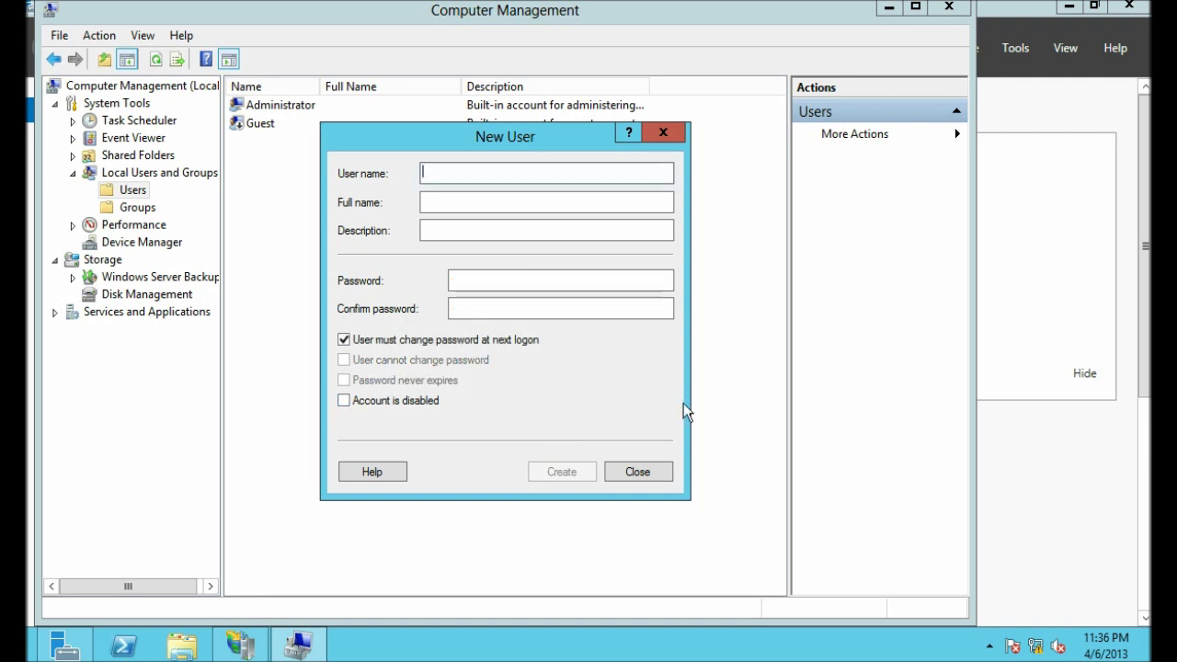
{"action": "left_click", "coordinate": [636, 472]}
Step: Check the new ftpuser account in the Users list and close Computer Management
{"action": "left_click", "coordinate": [274, 125]}
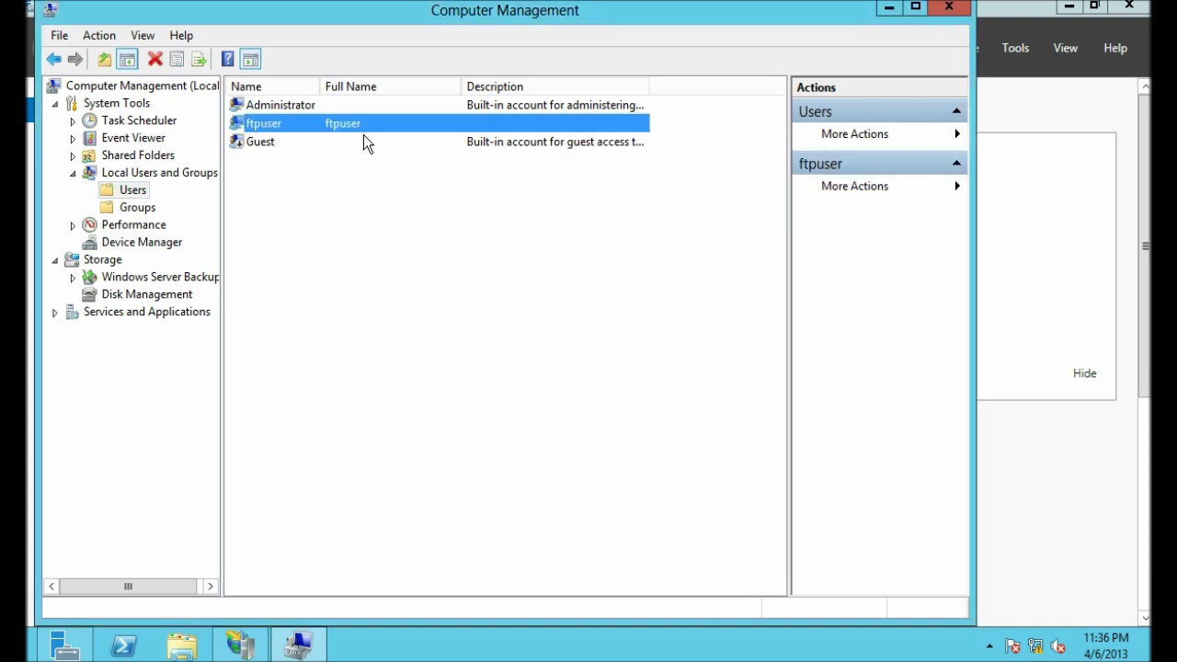
{"action": "left_click", "coordinate": [495, 249]}
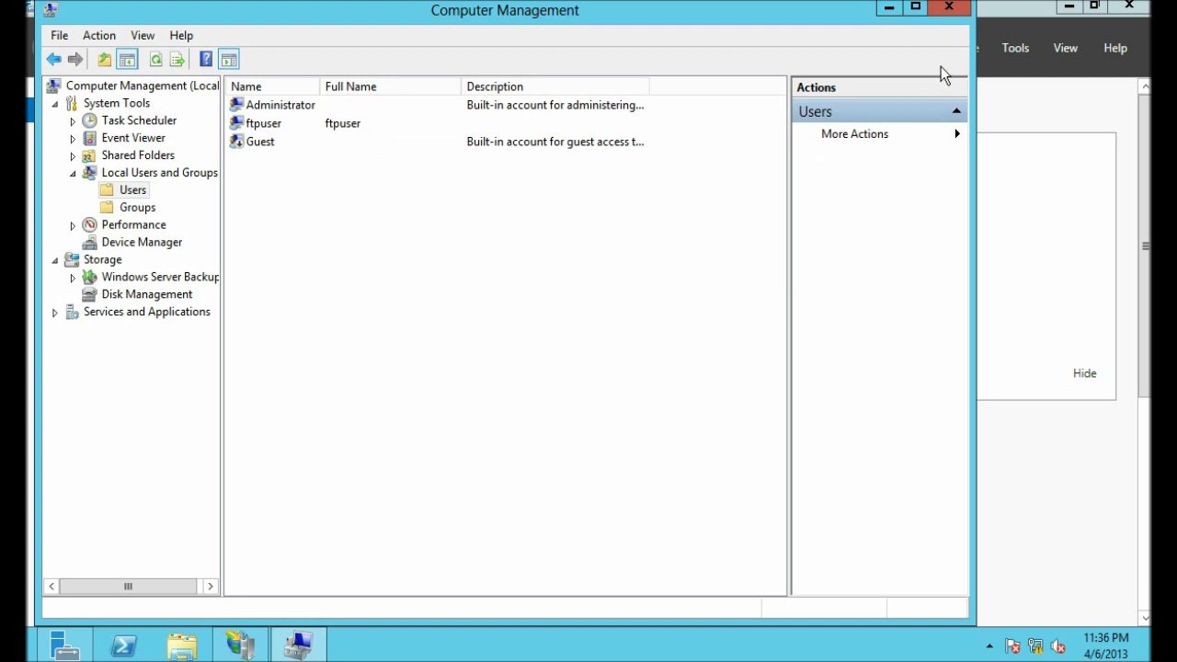
{"action": "left_click", "coordinate": [949, 7]}
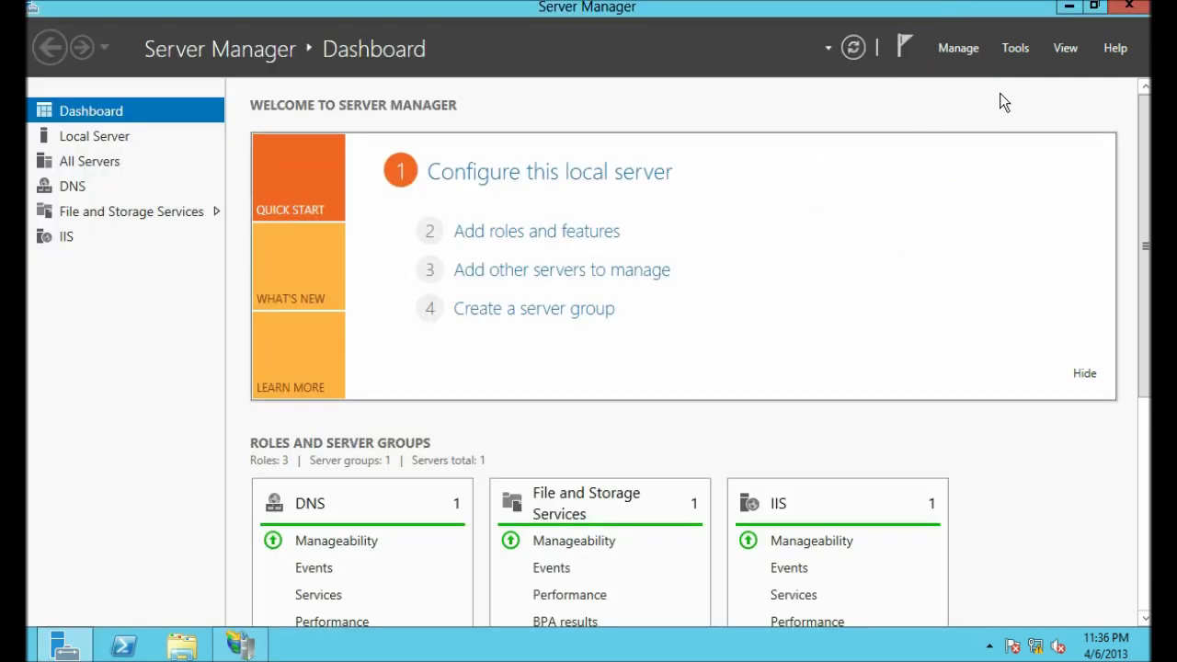
Step: Close Server Manager, maximize IIS Manager, expand SERVER1 > Sites and choose Add FTP Site
{"action": "left_click", "coordinate": [1129, 7]}
{"action": "left_click", "coordinate": [247, 647]}
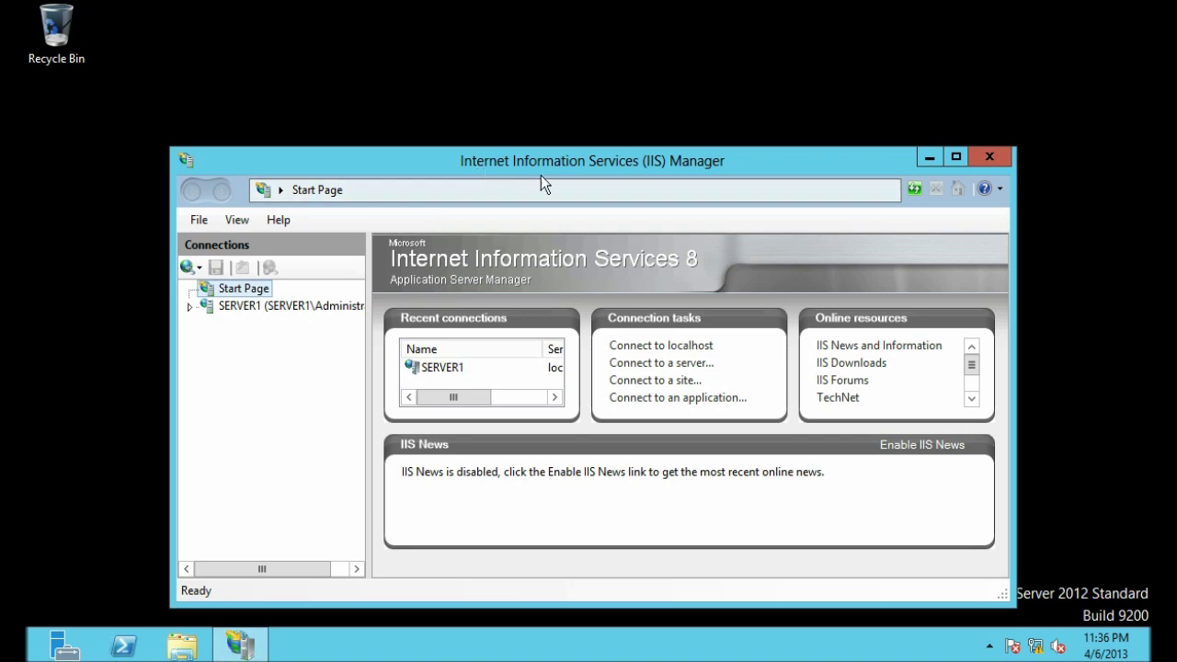
{"action": "left_click", "coordinate": [955, 156]}
{"action": "left_click", "coordinate": [137, 145]}
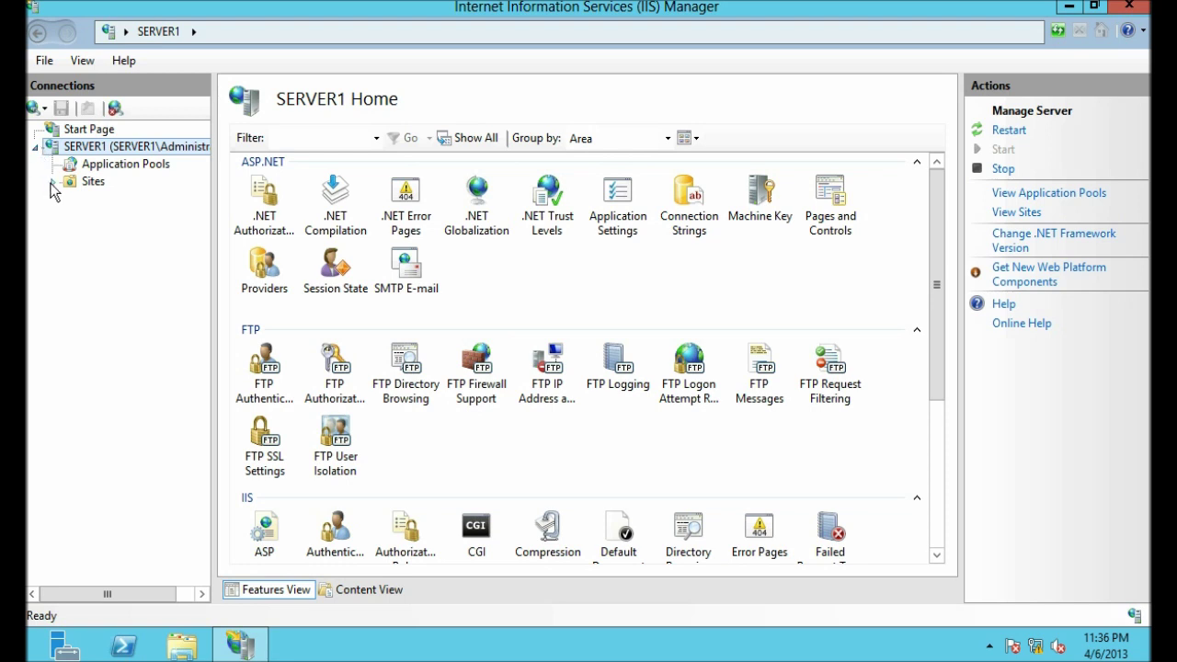
{"action": "left_click", "coordinate": [54, 182]}
{"action": "left_click", "coordinate": [69, 182]}
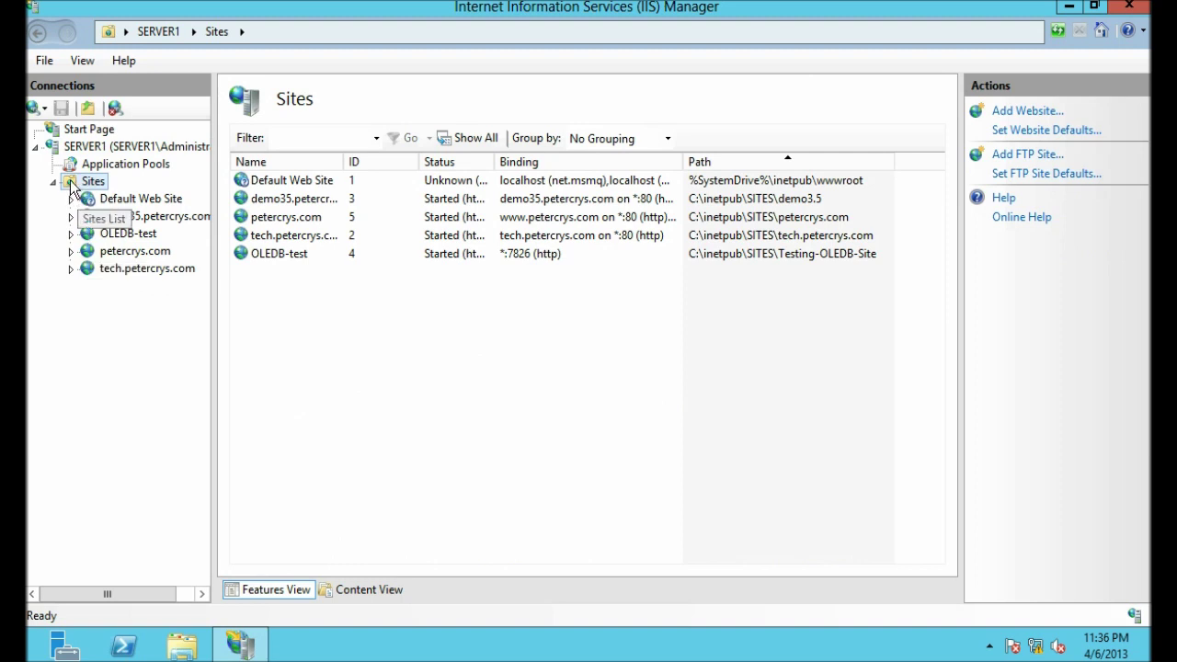
{"action": "right_click", "coordinate": [72, 185]}
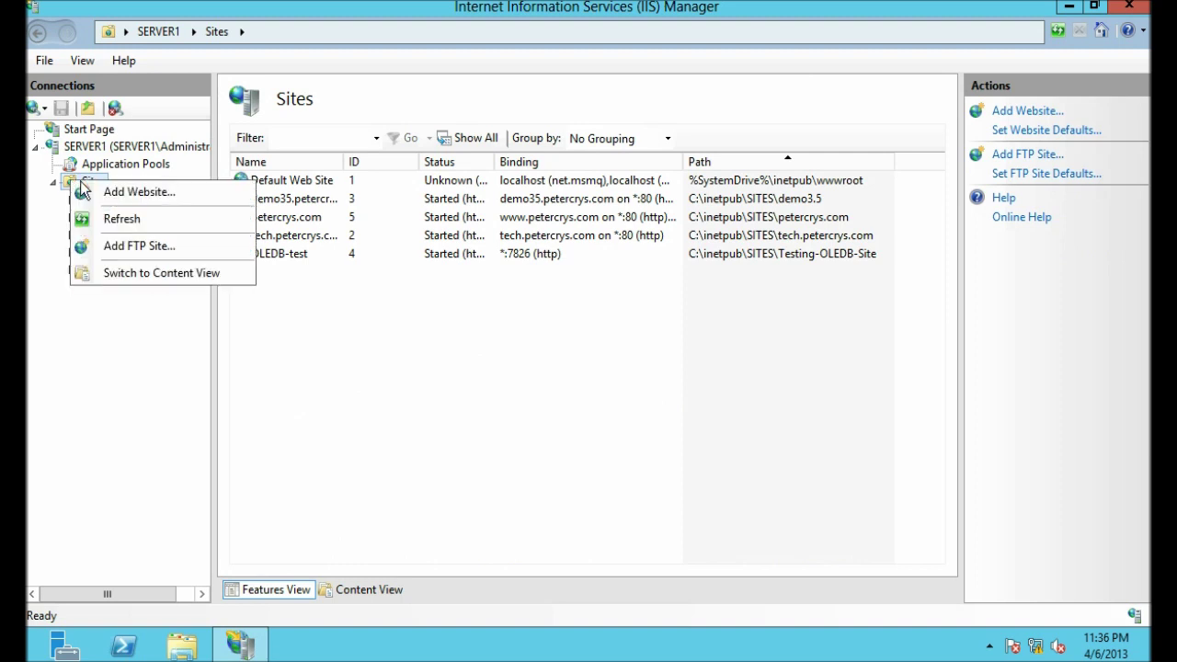
{"action": "left_click", "coordinate": [119, 247]}
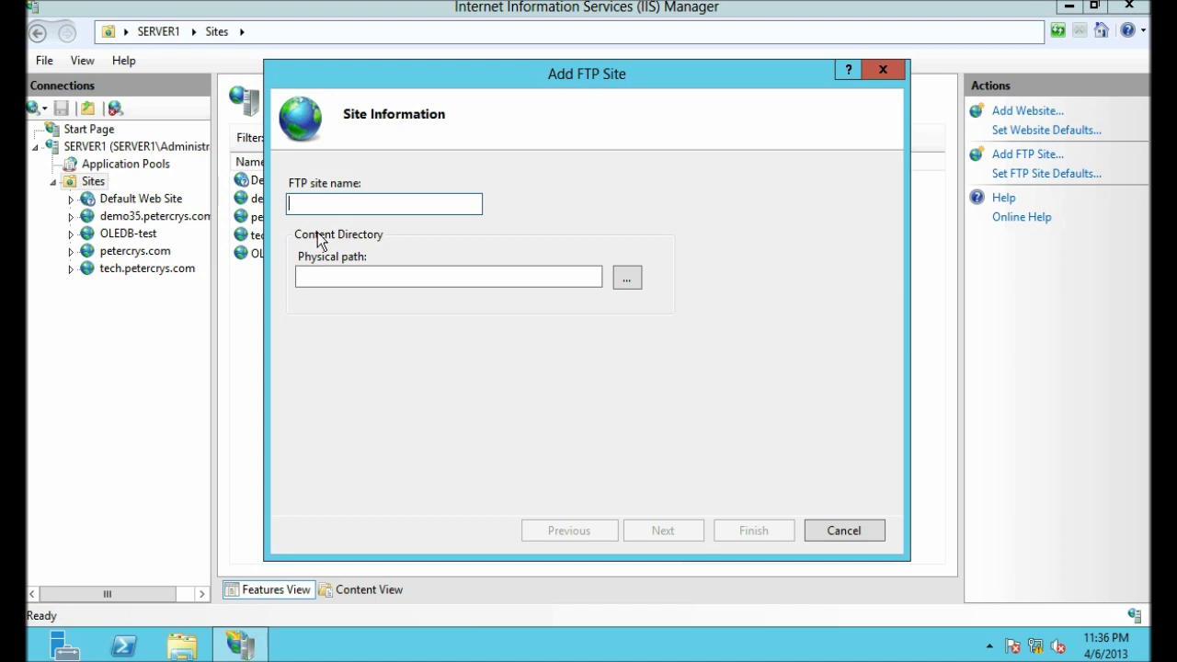
Step: Name the site 'Default FTP' with a new physical folder C:\inetpub\SITES\Default FTP
{"action": "type", "text": "Default FTP"}
{"action": "left_click", "coordinate": [629, 279]}
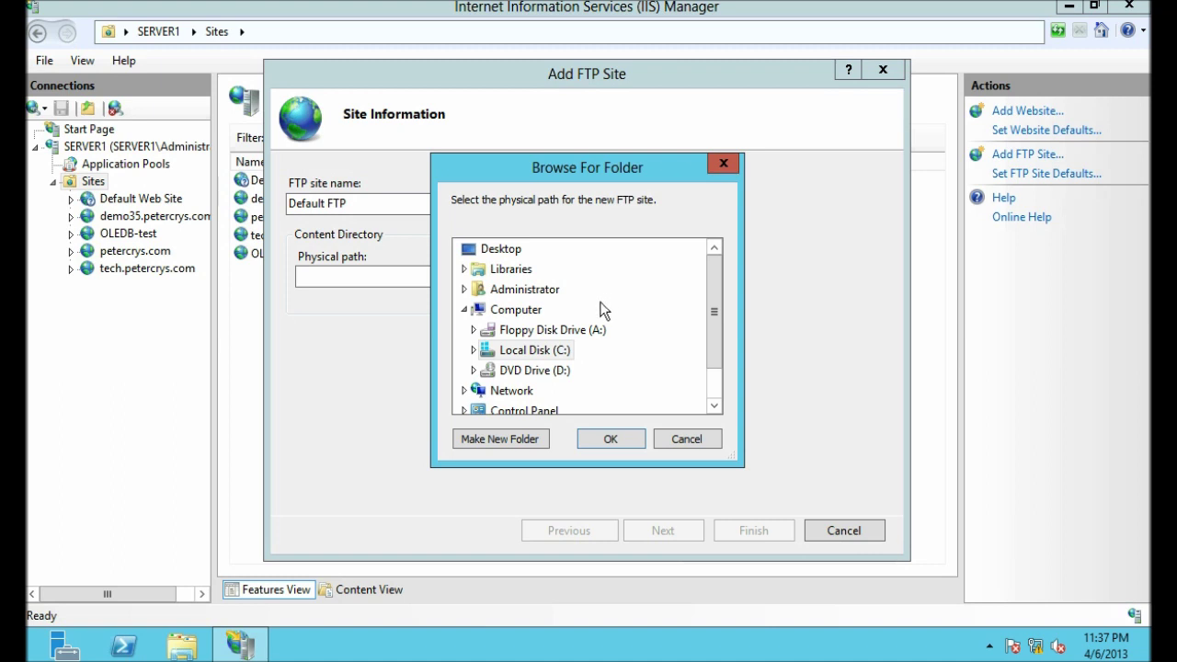
{"action": "left_click", "coordinate": [473, 350]}
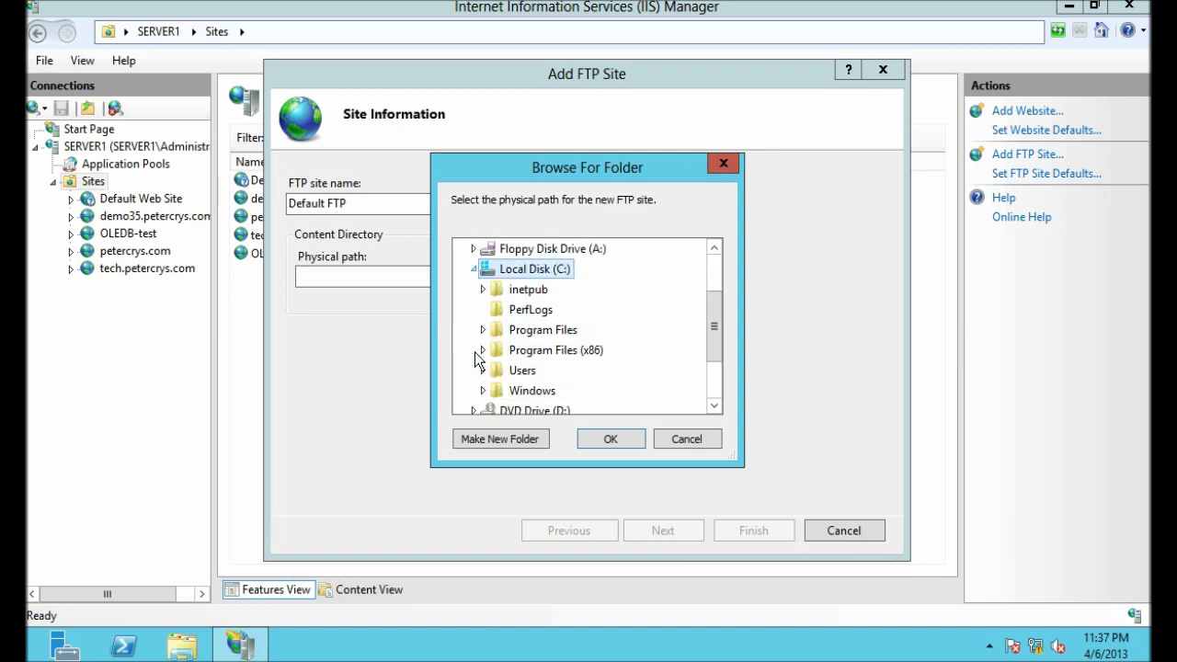
{"action": "left_click", "coordinate": [483, 289]}
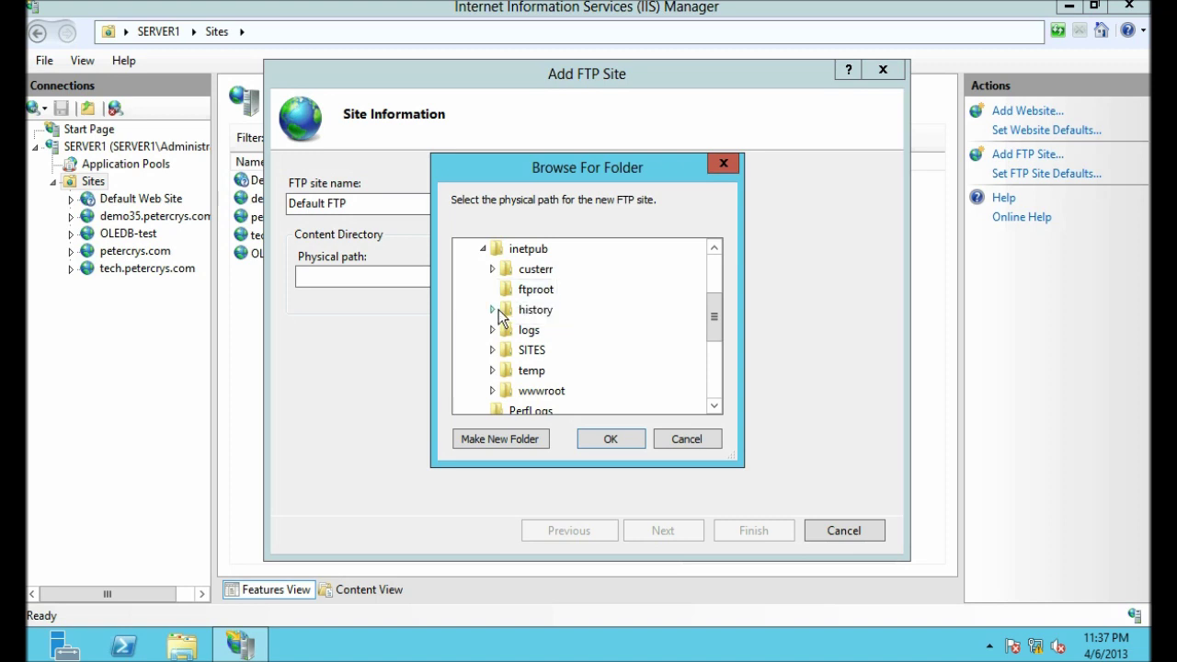
{"action": "left_click", "coordinate": [516, 352]}
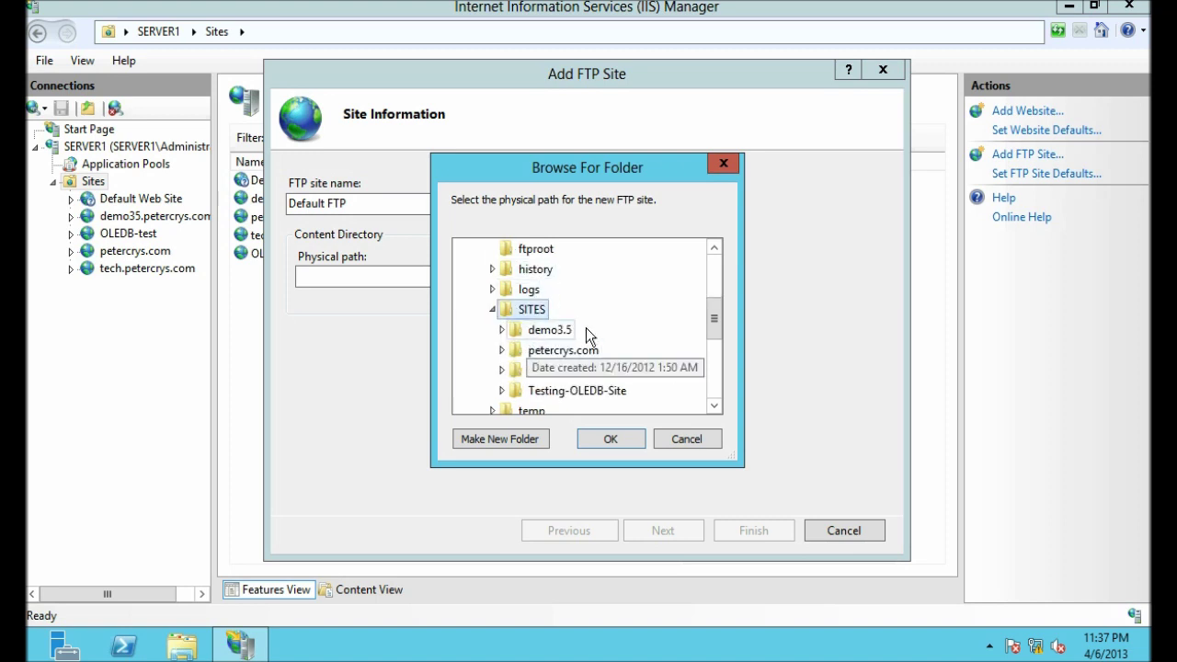
{"action": "left_click", "coordinate": [476, 439]}
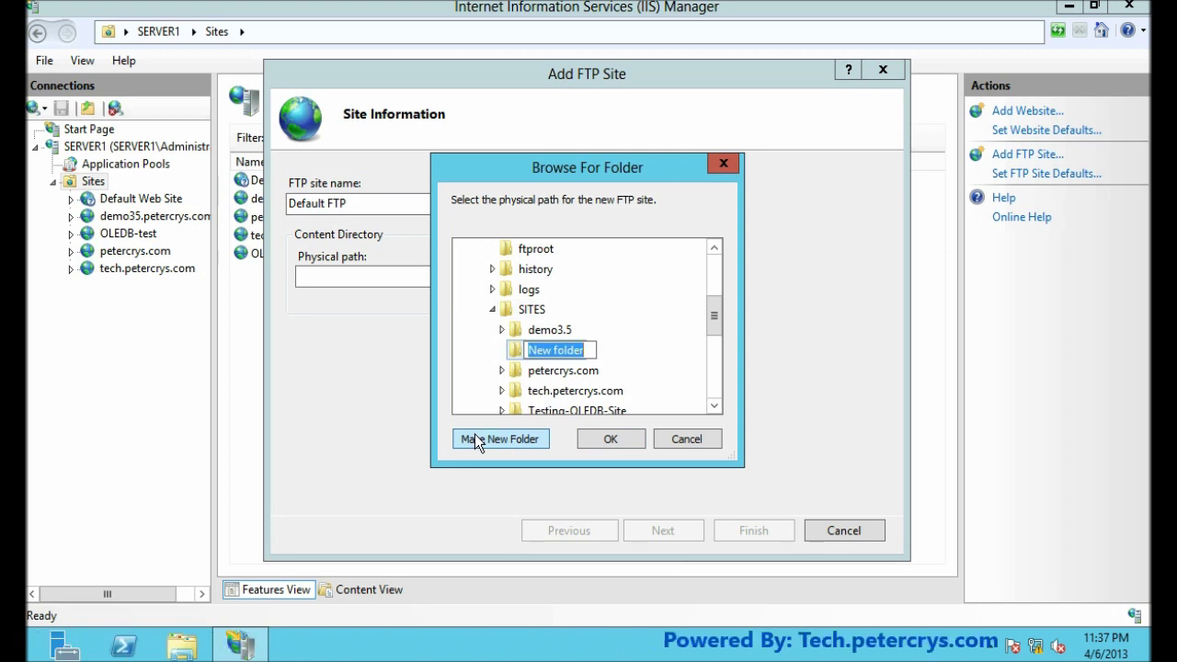
{"action": "type", "text": "Defa"}
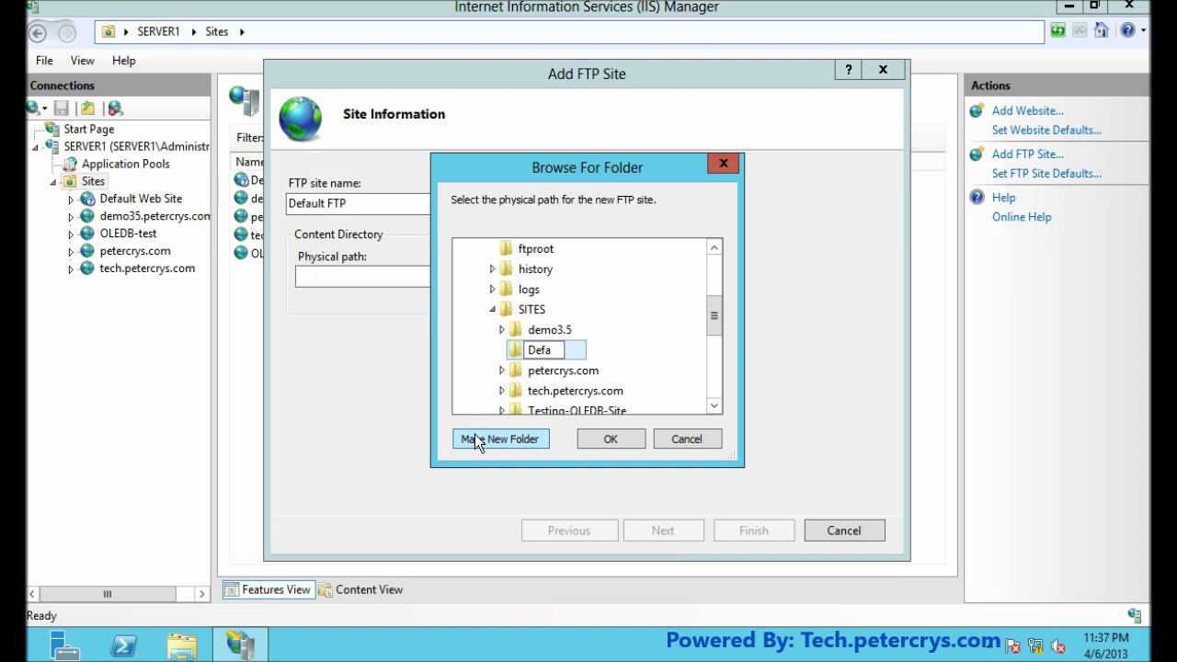
{"action": "type", "text": "ult"}
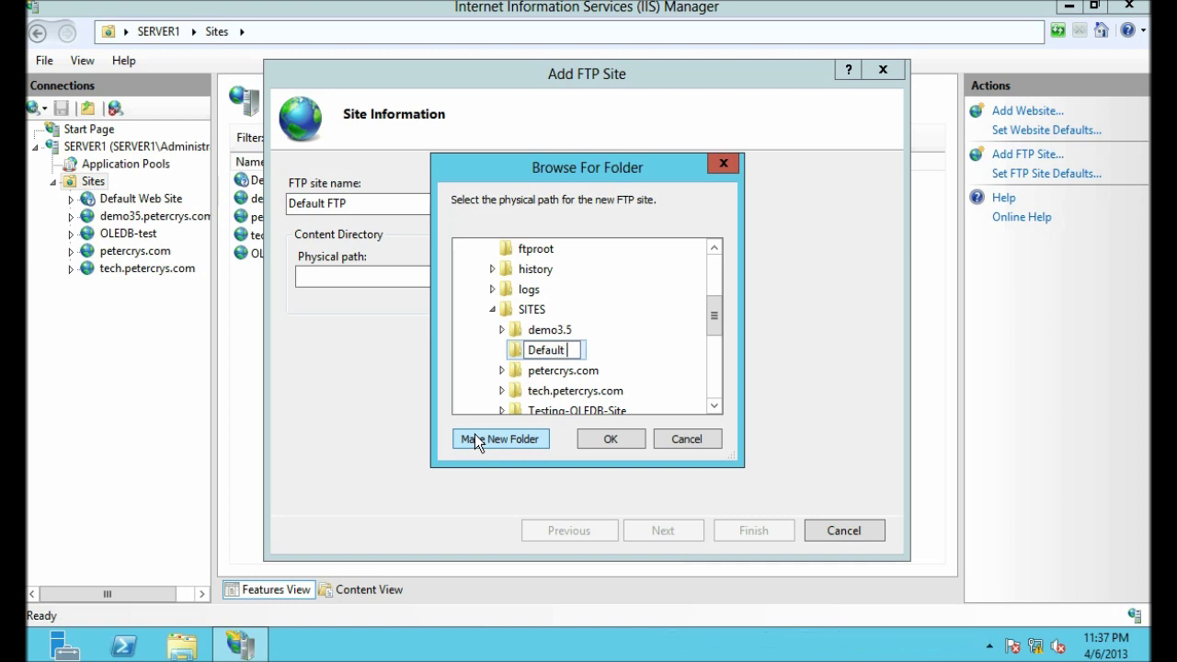
{"action": "type", "text": " FTP"}
{"action": "left_click", "coordinate": [669, 356]}
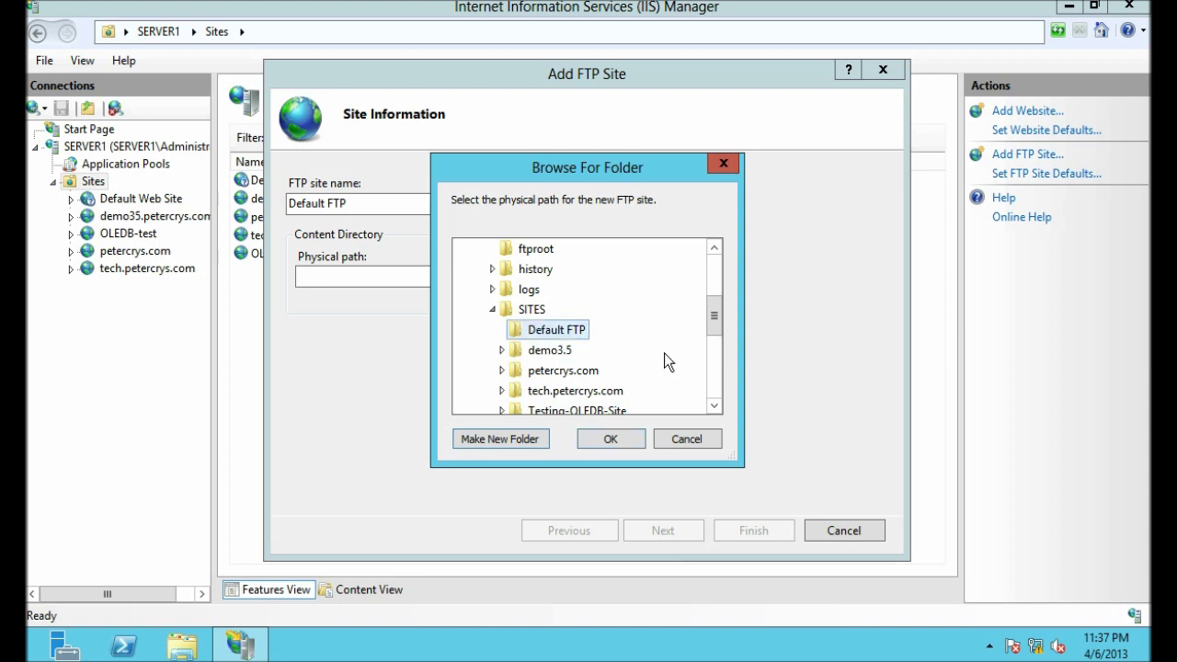
{"action": "left_click", "coordinate": [610, 439]}
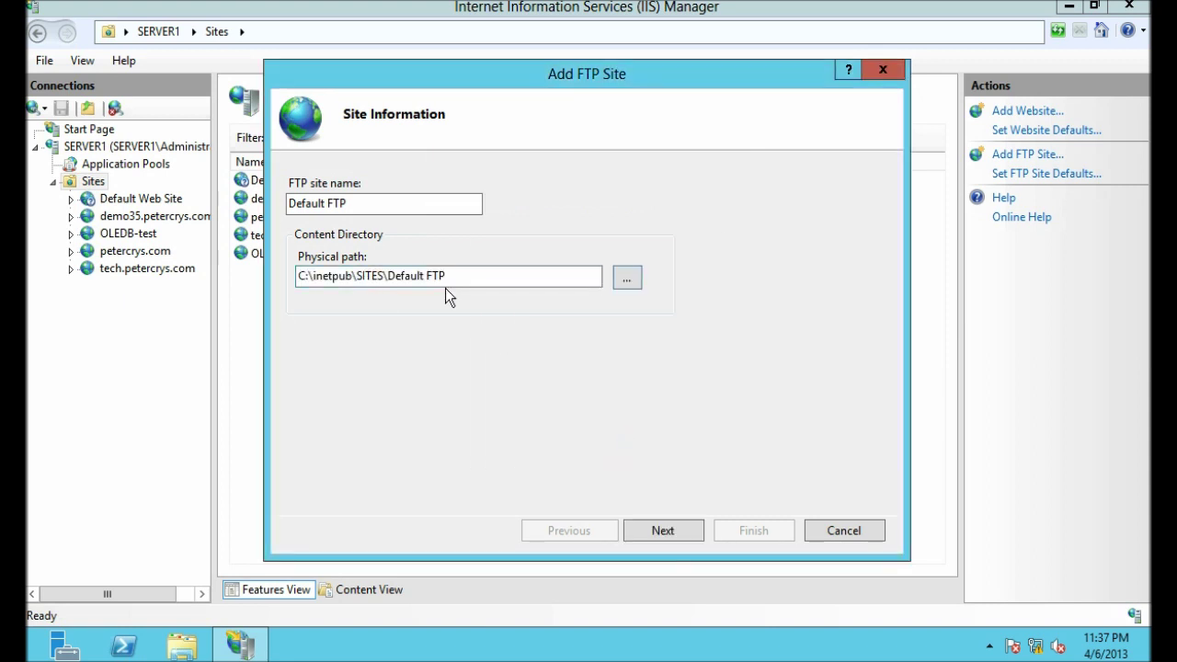
Step: Bind the site to All Unassigned on port 21 with No SSL
{"action": "left_click", "coordinate": [663, 530]}
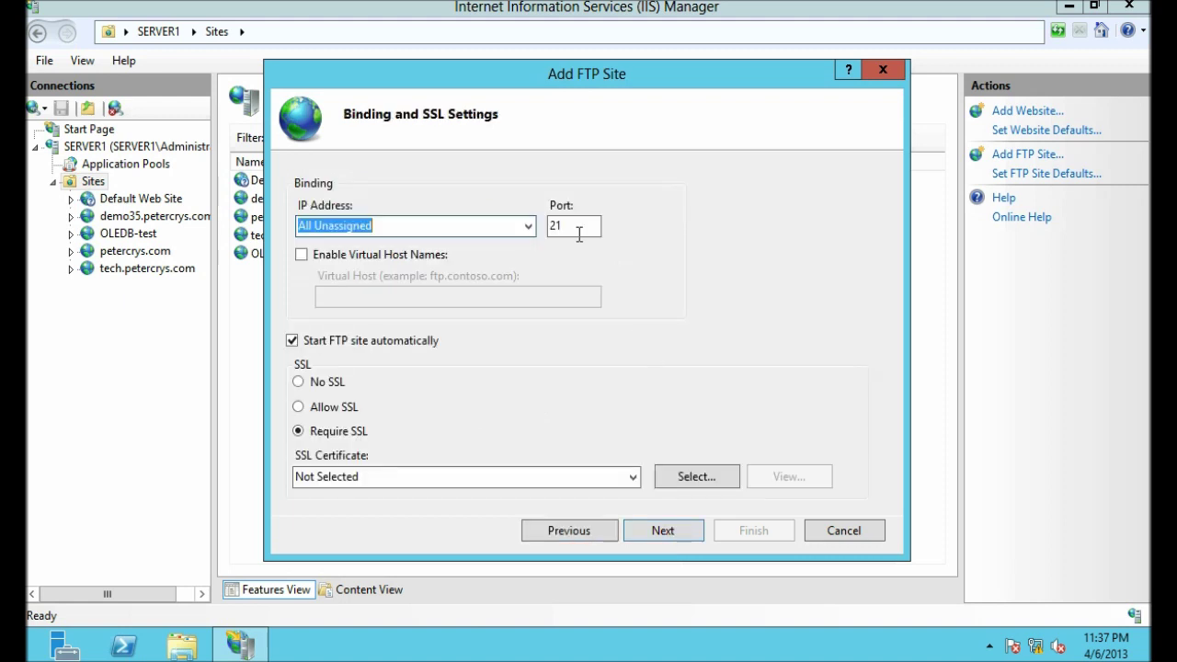
{"action": "left_click", "coordinate": [508, 230]}
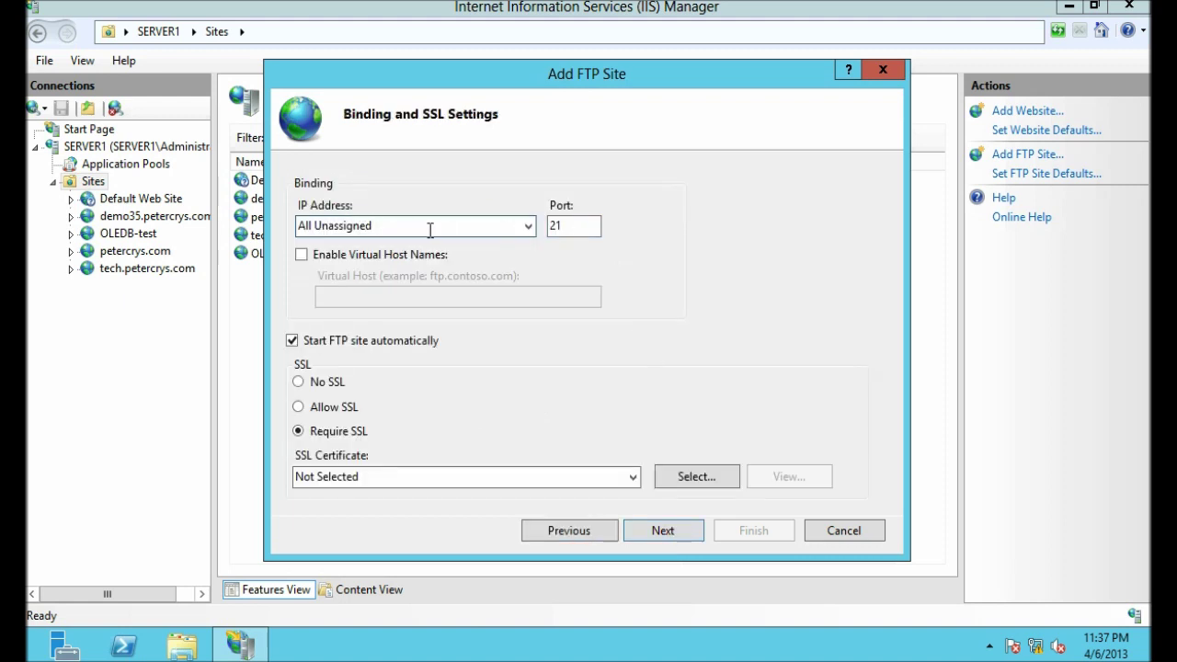
{"action": "left_click", "coordinate": [526, 231]}
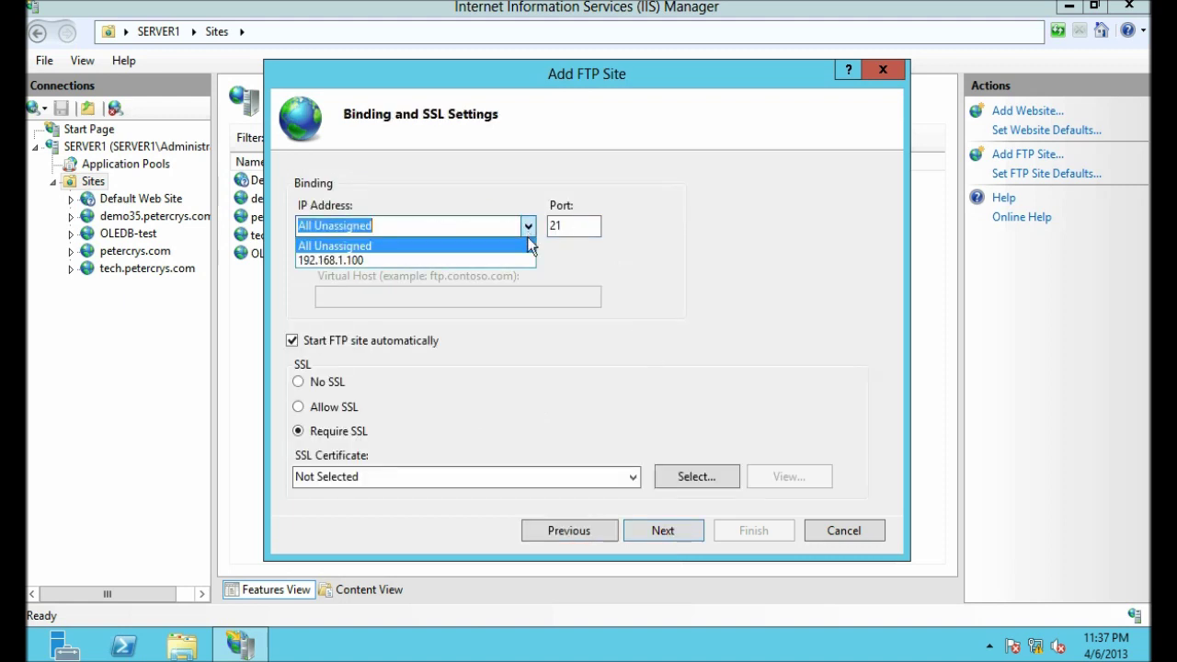
{"action": "left_click", "coordinate": [449, 246]}
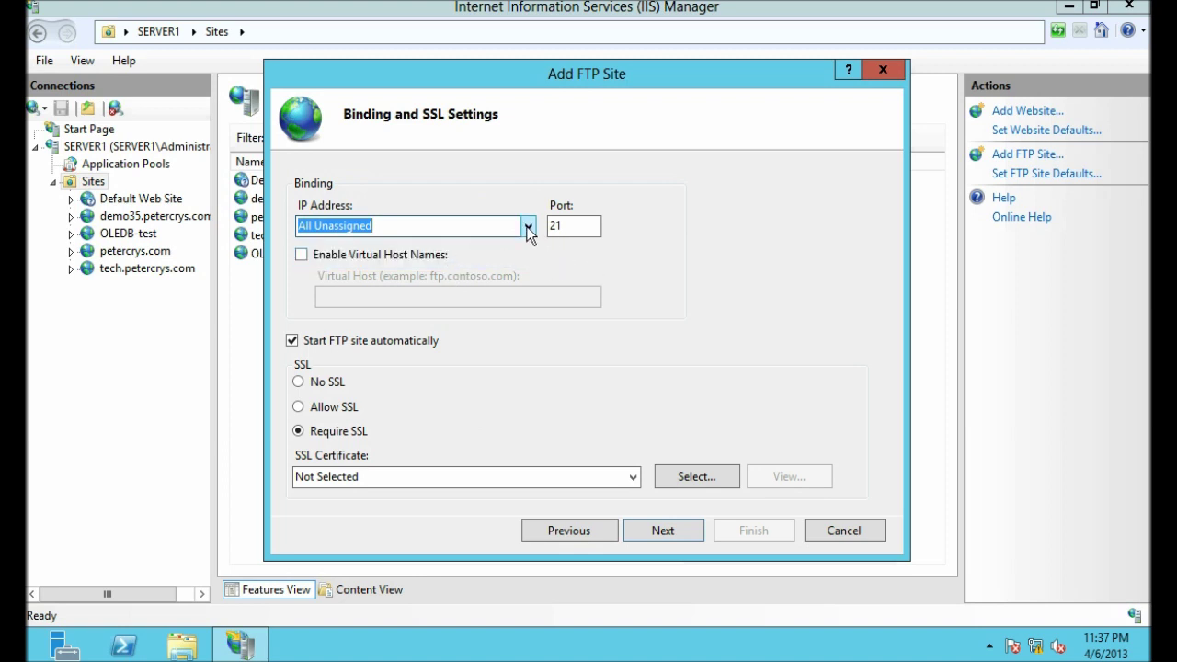
{"action": "left_click", "coordinate": [581, 228]}
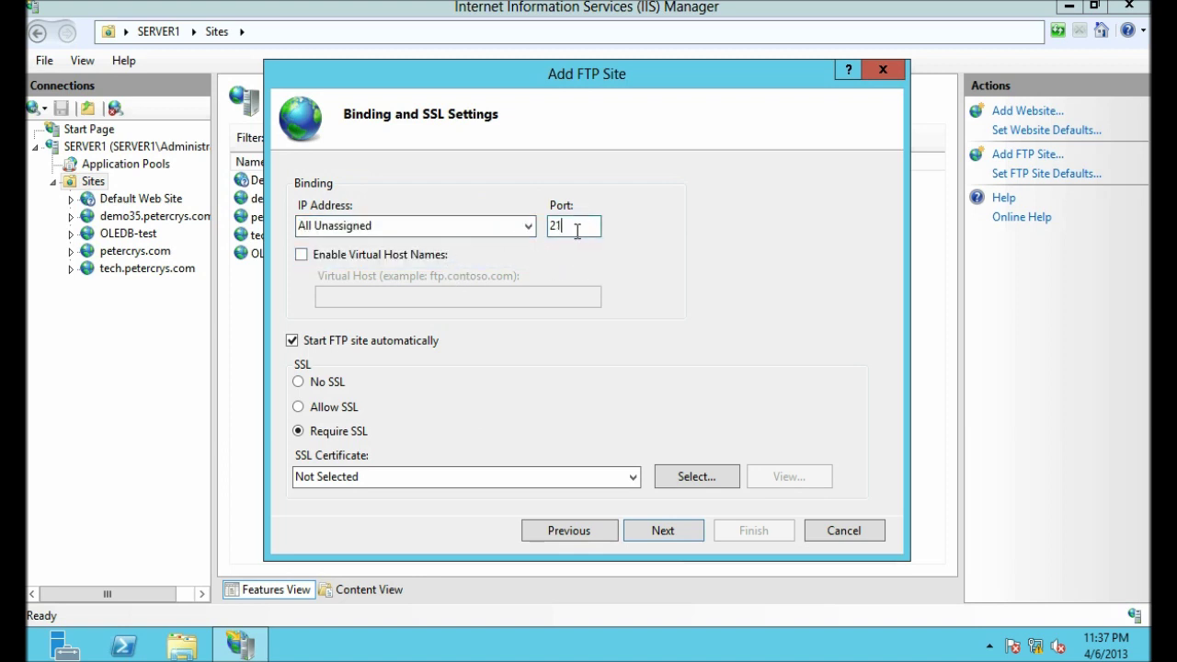
{"action": "left_click_drag", "start_coordinate": [552, 227], "coordinate": [589, 231]}
{"action": "left_click", "coordinate": [589, 230]}
{"action": "left_click", "coordinate": [305, 381]}
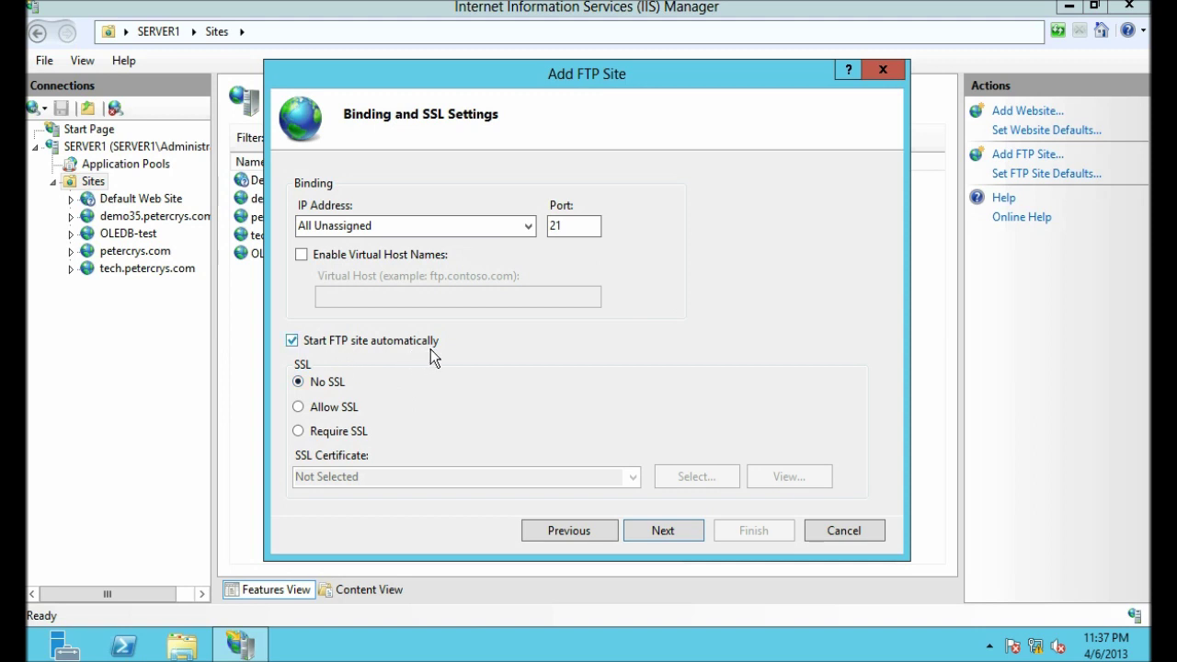
{"action": "left_click", "coordinate": [684, 529]}
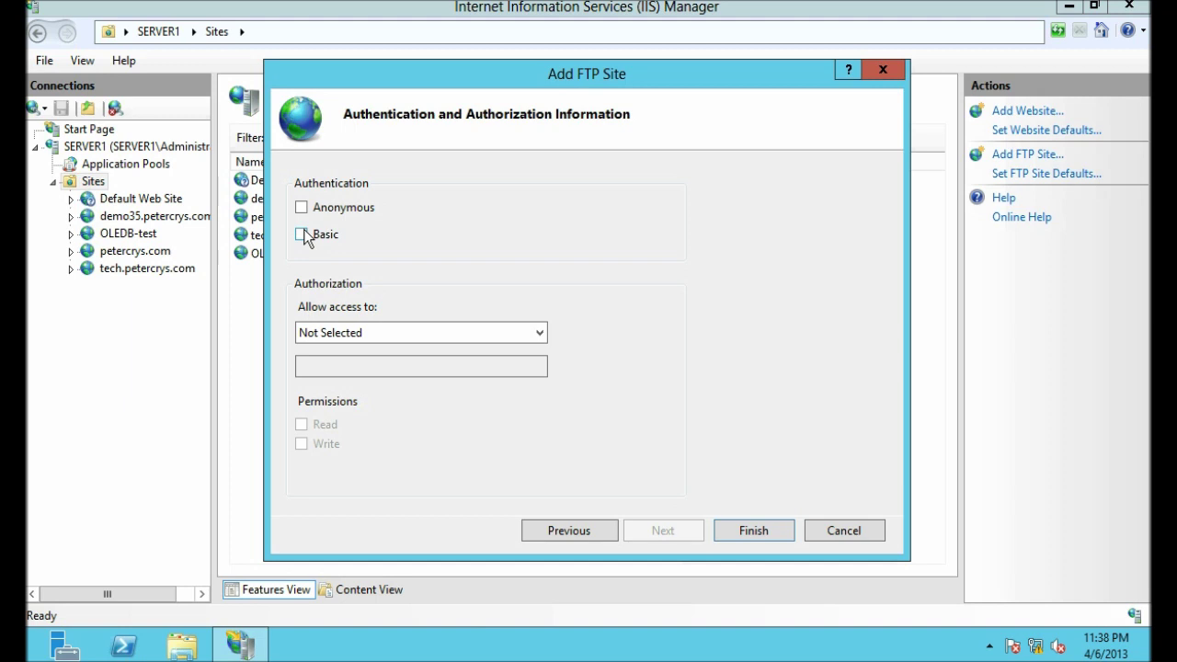
Step: Enable Basic authentication, allow only user ftpuser with Read permission, and finish the site
{"action": "left_click", "coordinate": [302, 235]}
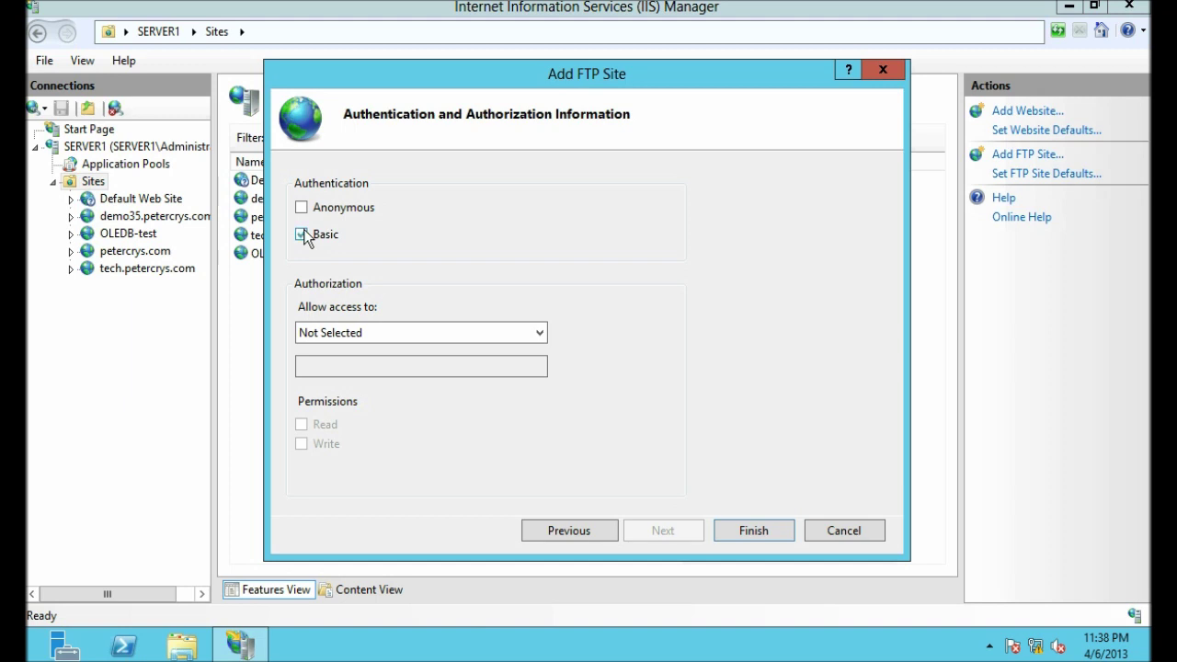
{"action": "left_click", "coordinate": [495, 332]}
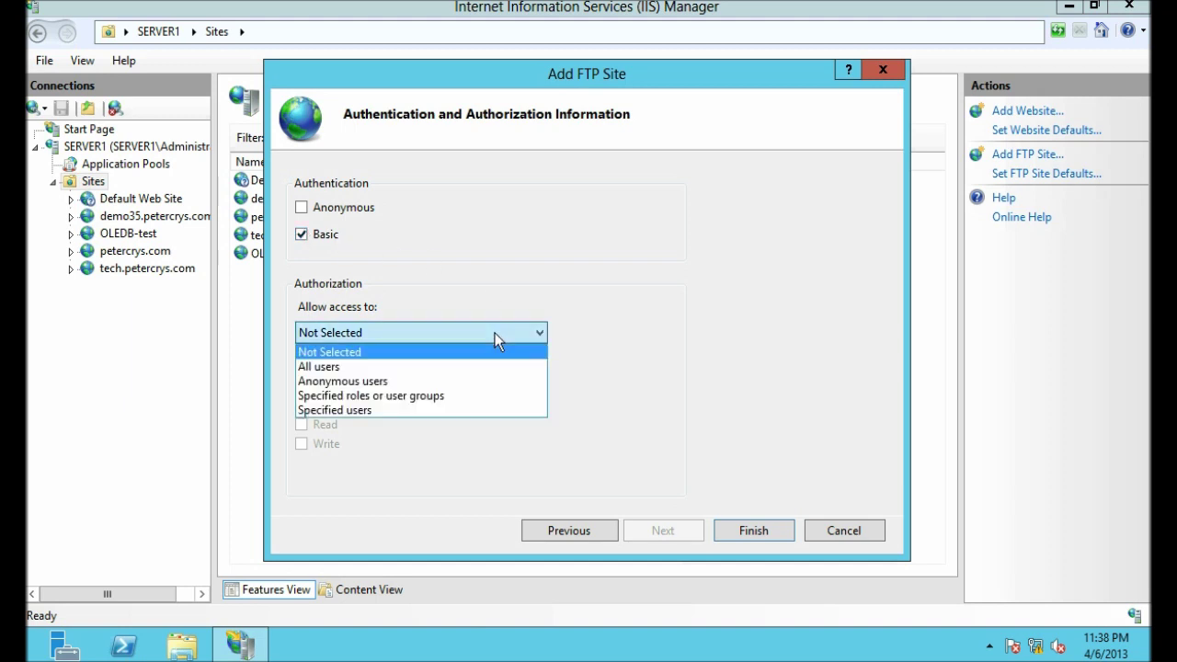
{"action": "left_click", "coordinate": [408, 410]}
{"action": "left_click", "coordinate": [389, 364]}
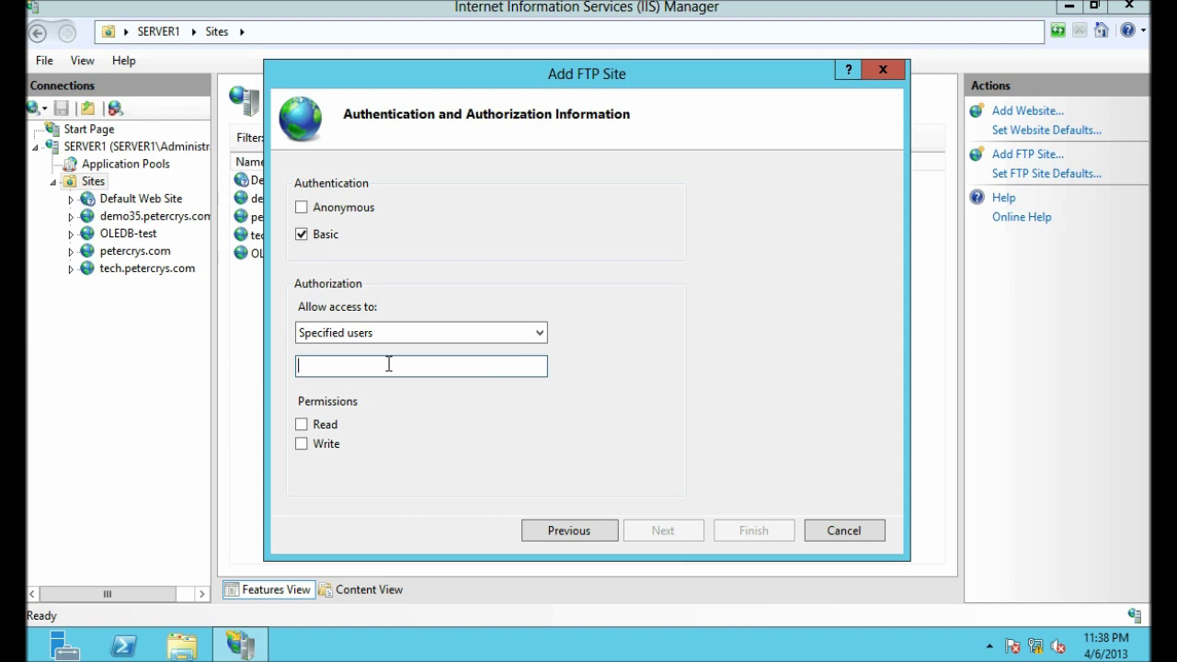
{"action": "type", "text": "ftpuser"}
{"action": "left_click", "coordinate": [302, 424]}
{"action": "key", "text": "Return"}
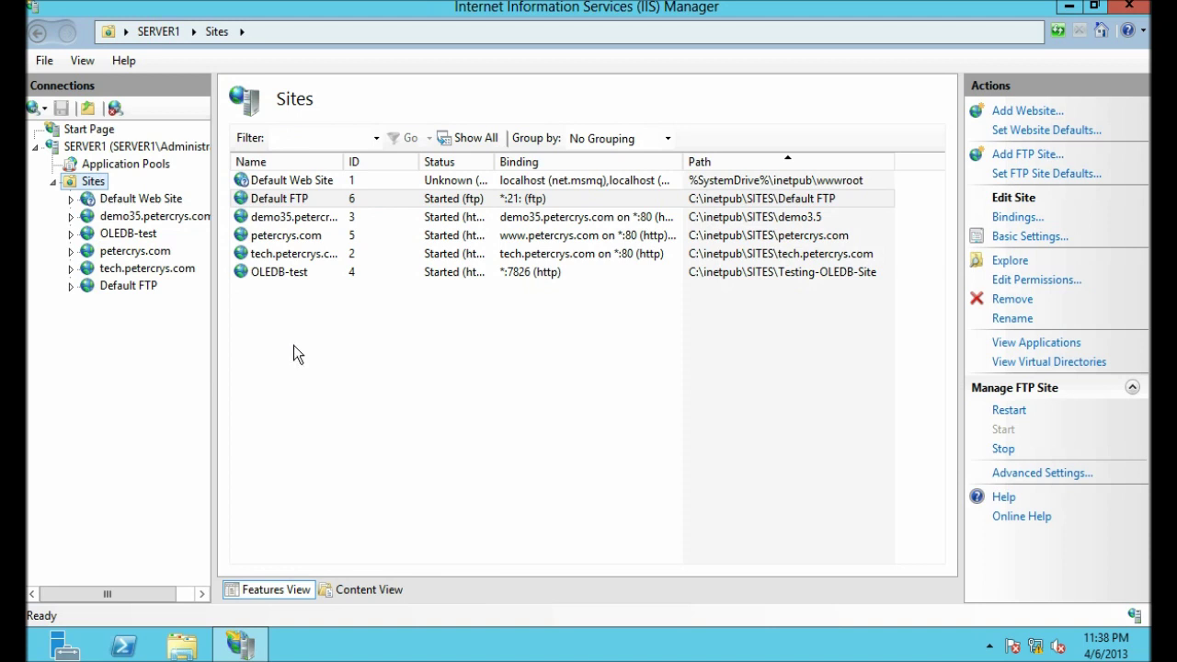
Step: Verify Default FTP has Basic Authentication enabled and Anonymous Authentication disabled
{"action": "left_click", "coordinate": [286, 378]}
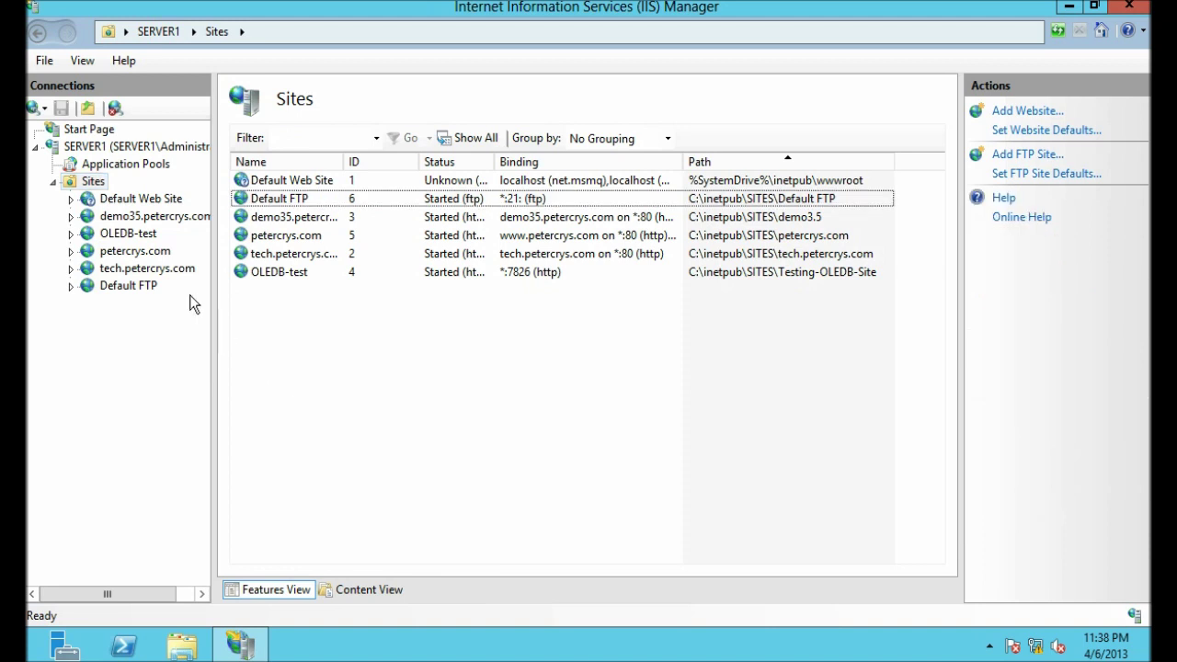
{"action": "left_click", "coordinate": [110, 288]}
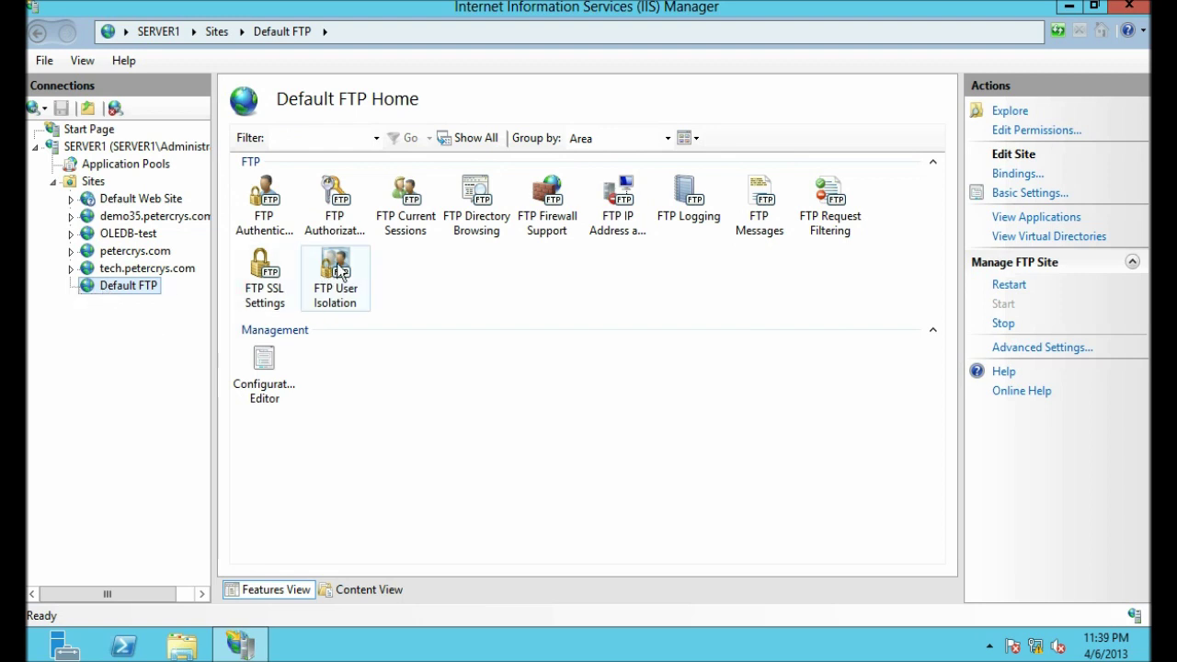
{"action": "double_click", "coordinate": [264, 197]}
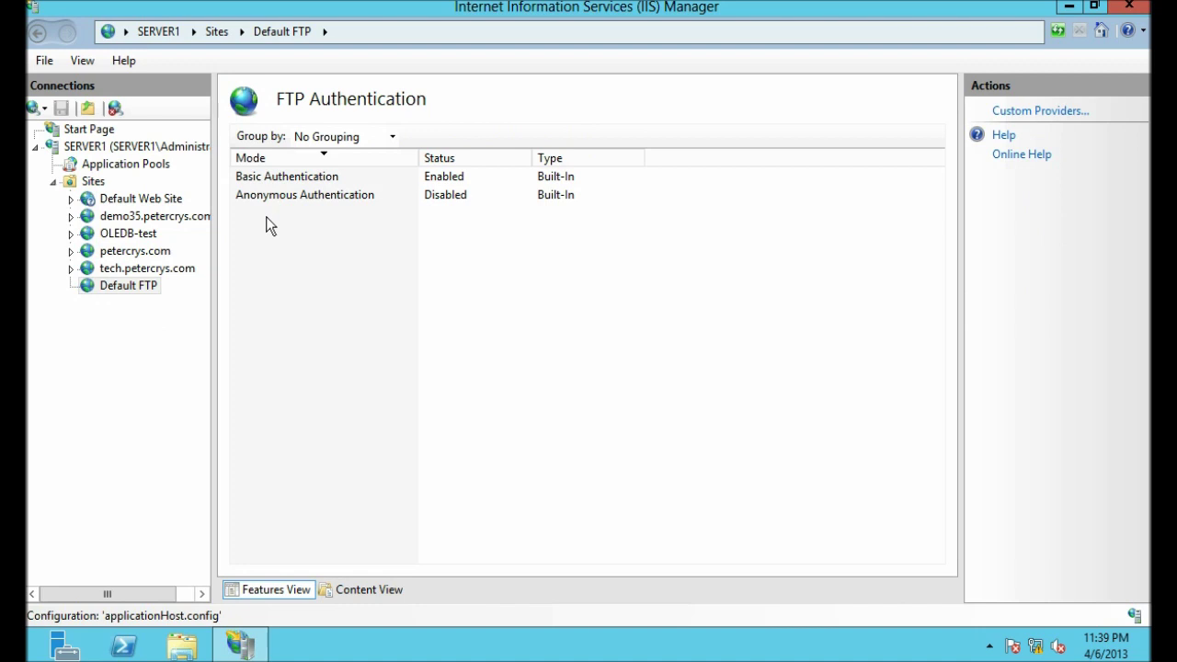
{"action": "left_click", "coordinate": [311, 179]}
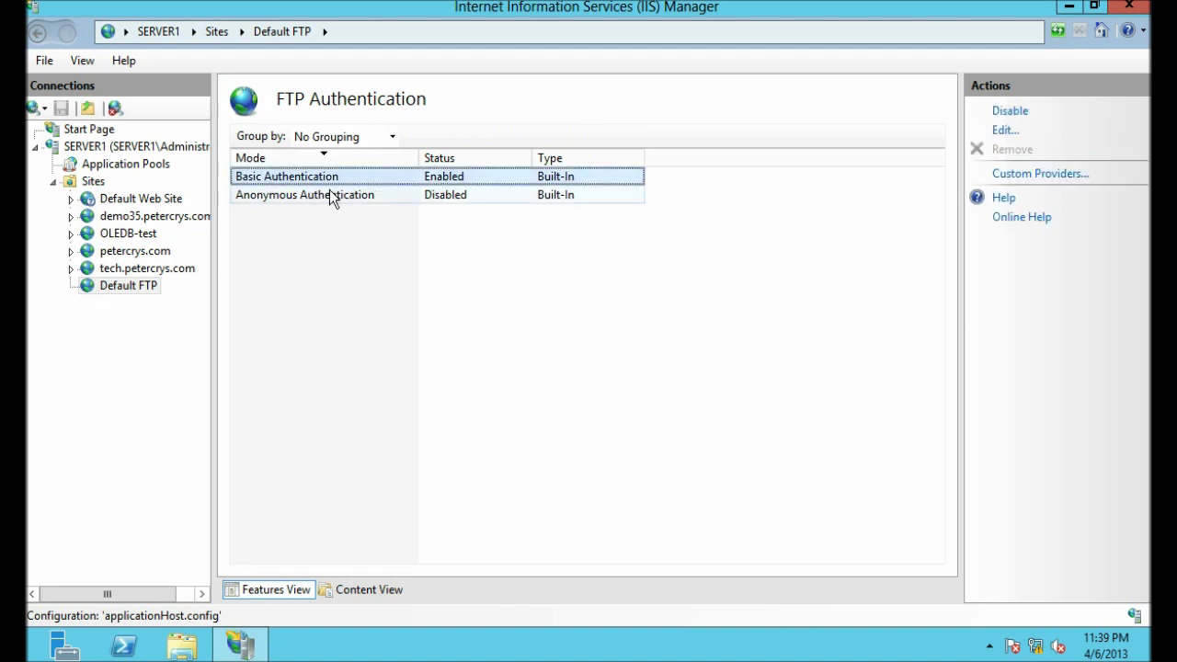
{"action": "left_click", "coordinate": [305, 194]}
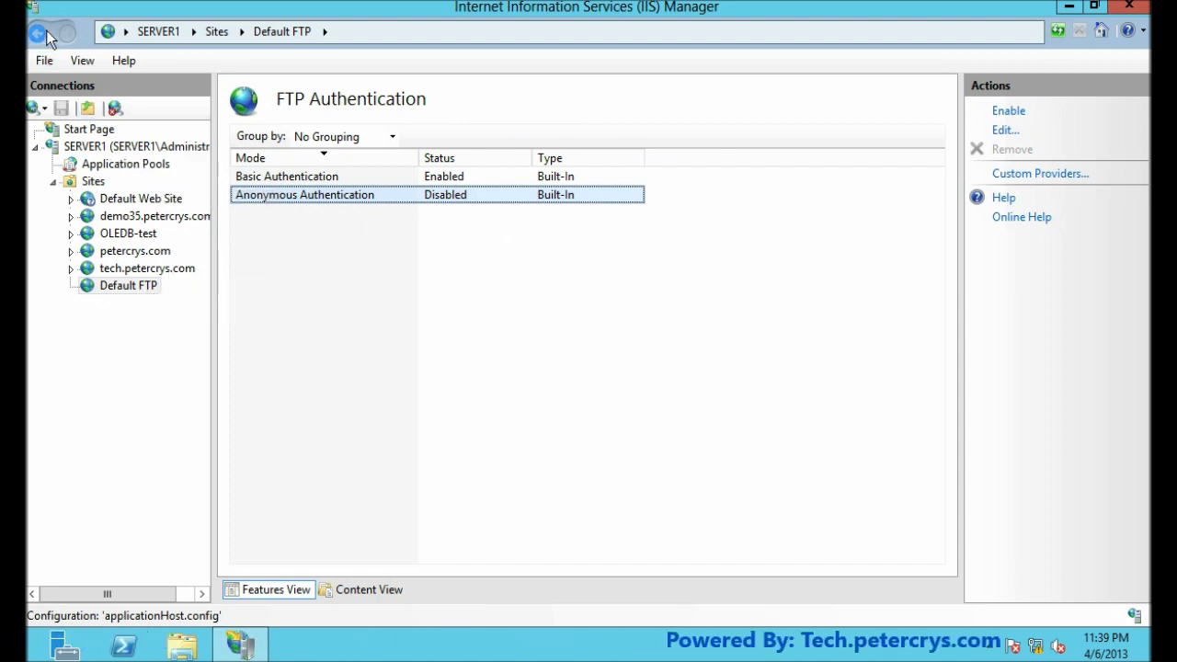
{"action": "left_click", "coordinate": [42, 32]}
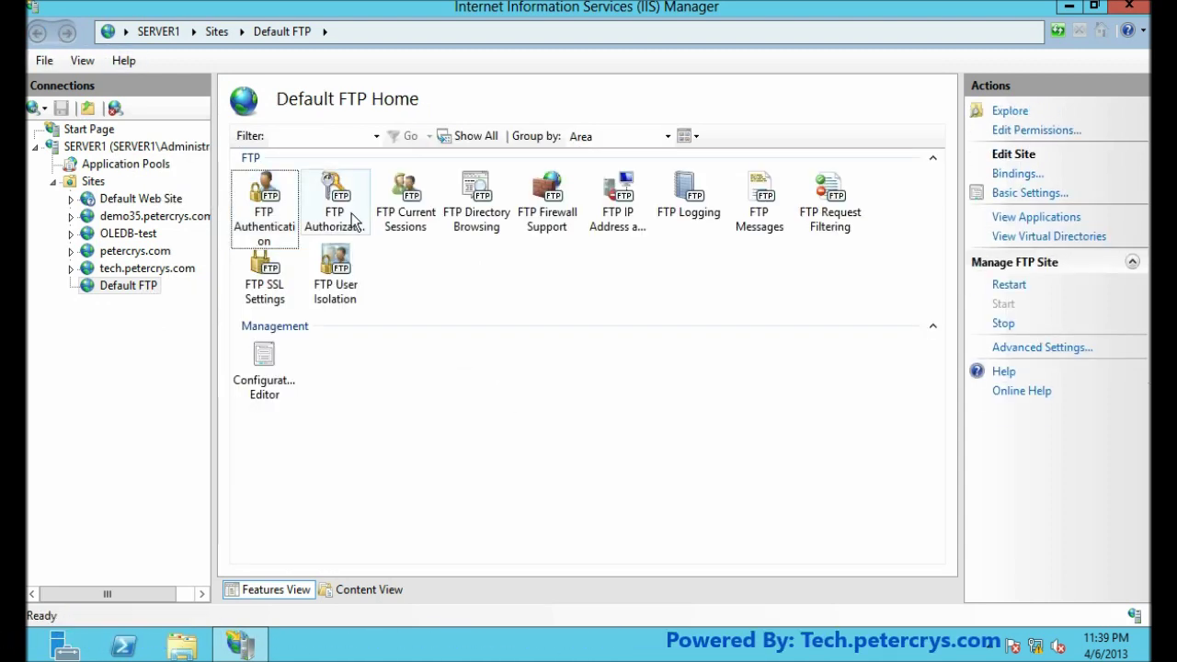
Step: Review the read-only allow rule in FTP Authorization Rules, then minimize IIS Manager
{"action": "double_click", "coordinate": [335, 191]}
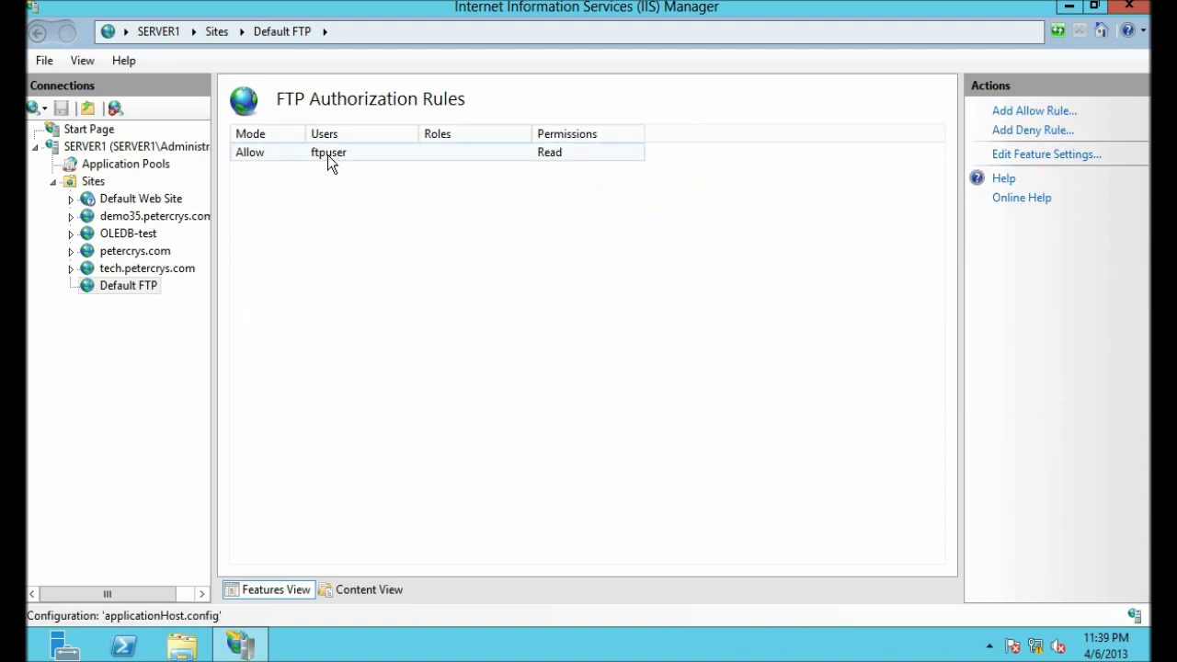
{"action": "left_click", "coordinate": [327, 154]}
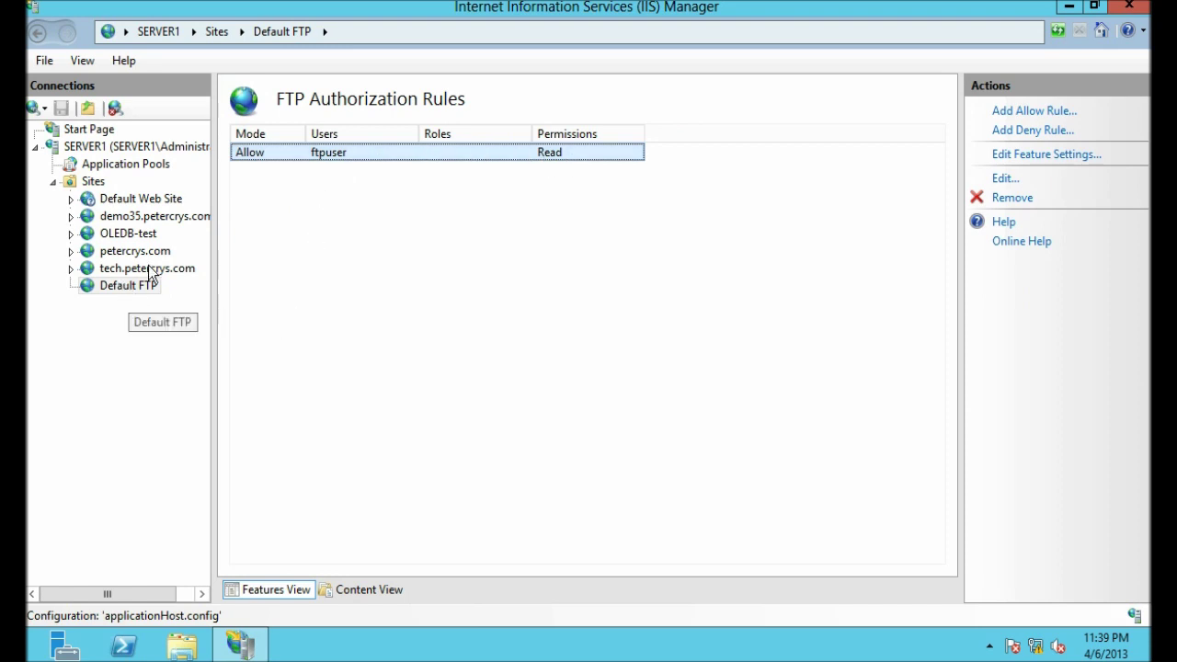
{"action": "left_click", "coordinate": [38, 33]}
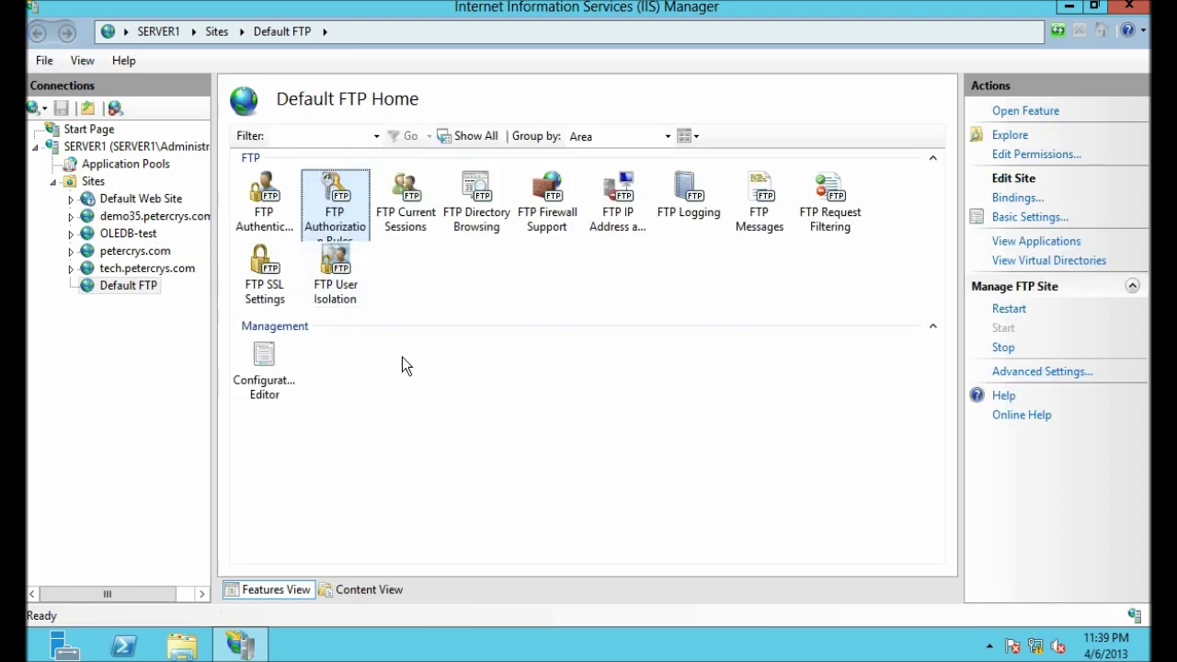
{"action": "left_click", "coordinate": [450, 402]}
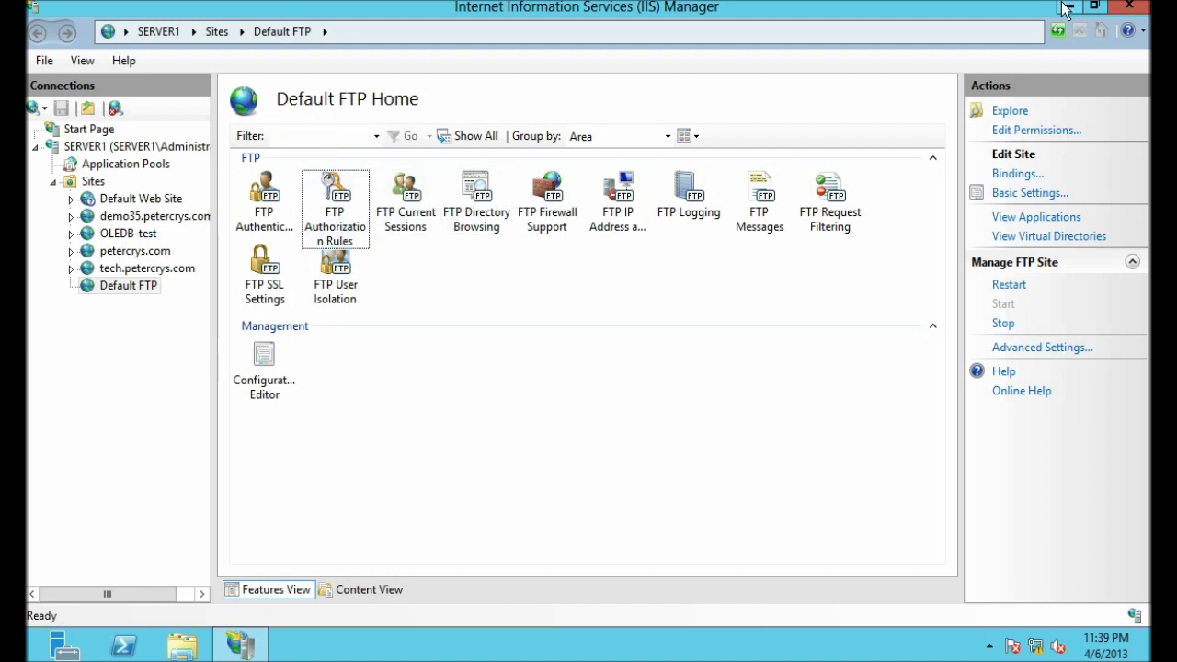
{"action": "left_click", "coordinate": [1066, 8]}
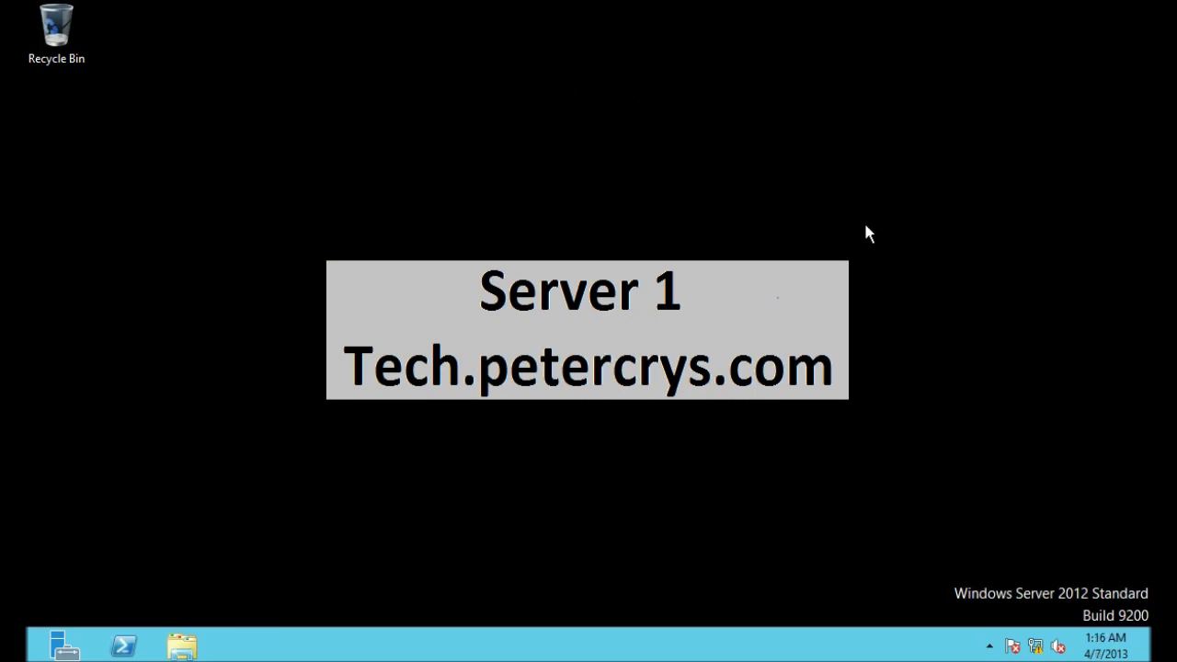
Step: Bring up the Ethernet connection's network details via Network and Sharing Center
{"action": "right_click", "coordinate": [1036, 646]}
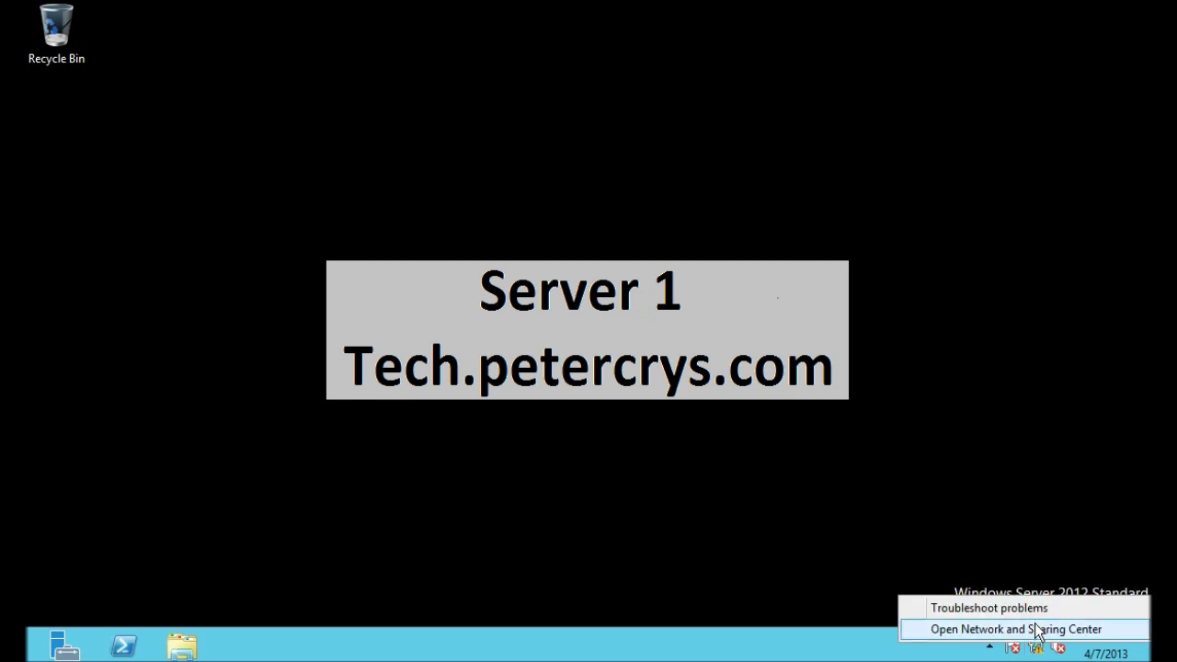
{"action": "left_click", "coordinate": [1037, 628]}
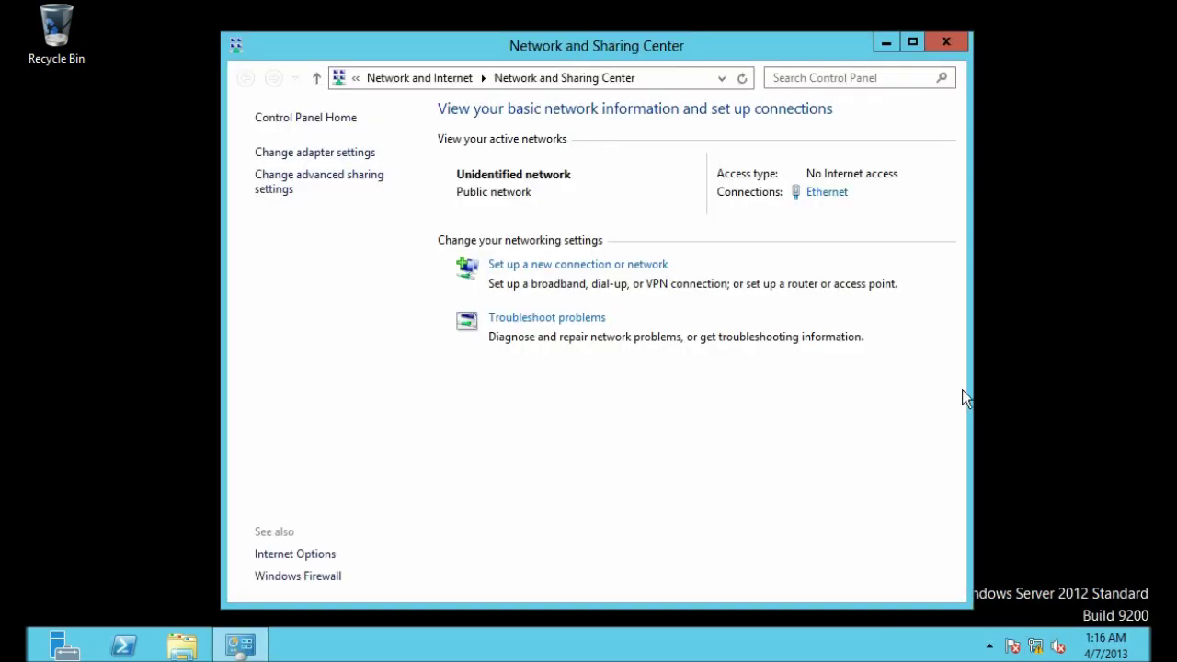
{"action": "left_click", "coordinate": [830, 194]}
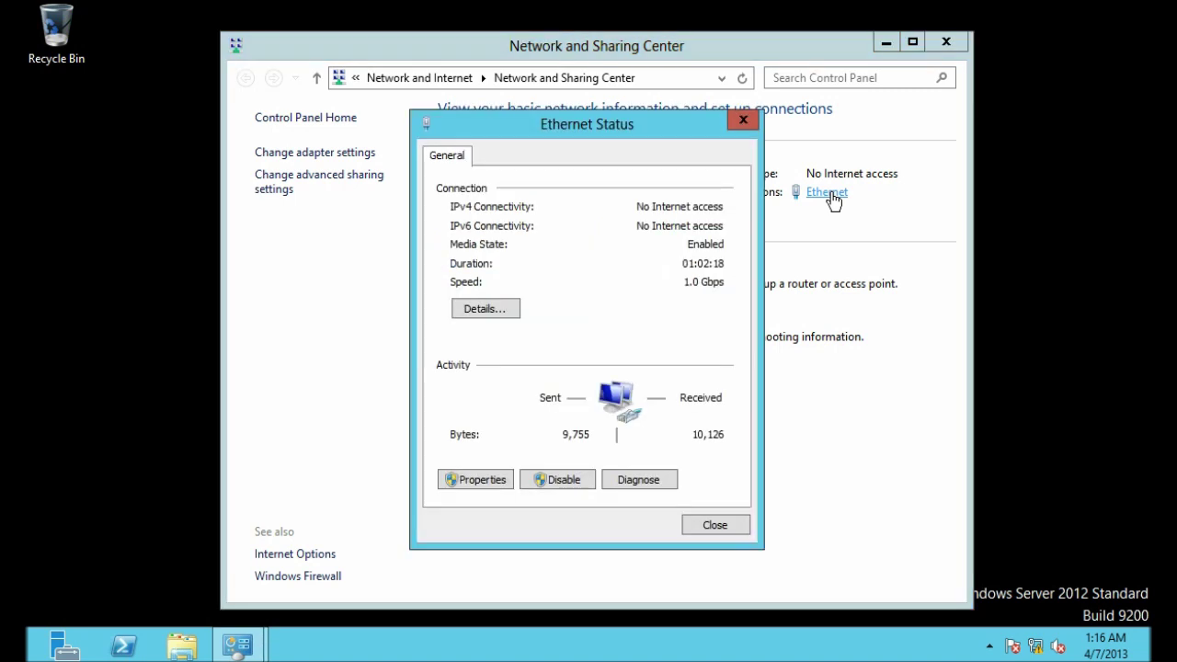
{"action": "left_click", "coordinate": [483, 309]}
Step: Read the IPv4 address 192.168.1.100 and subnet mask, then go to Windows Firewall
{"action": "left_click", "coordinate": [624, 288]}
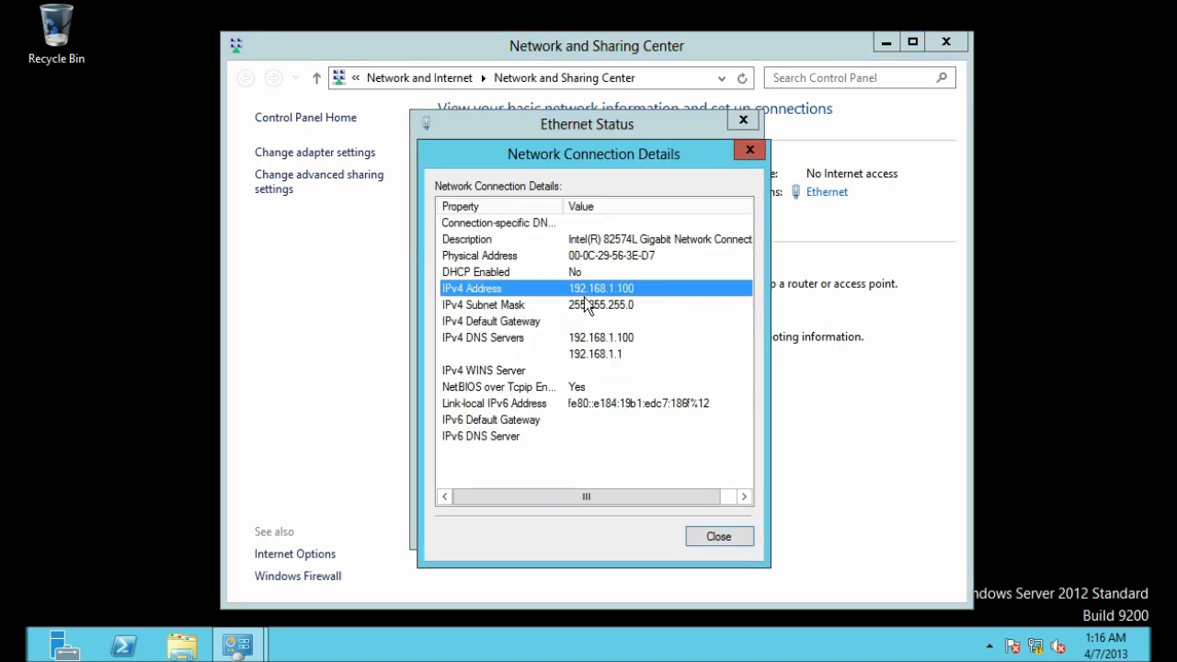
{"action": "left_click", "coordinate": [626, 306]}
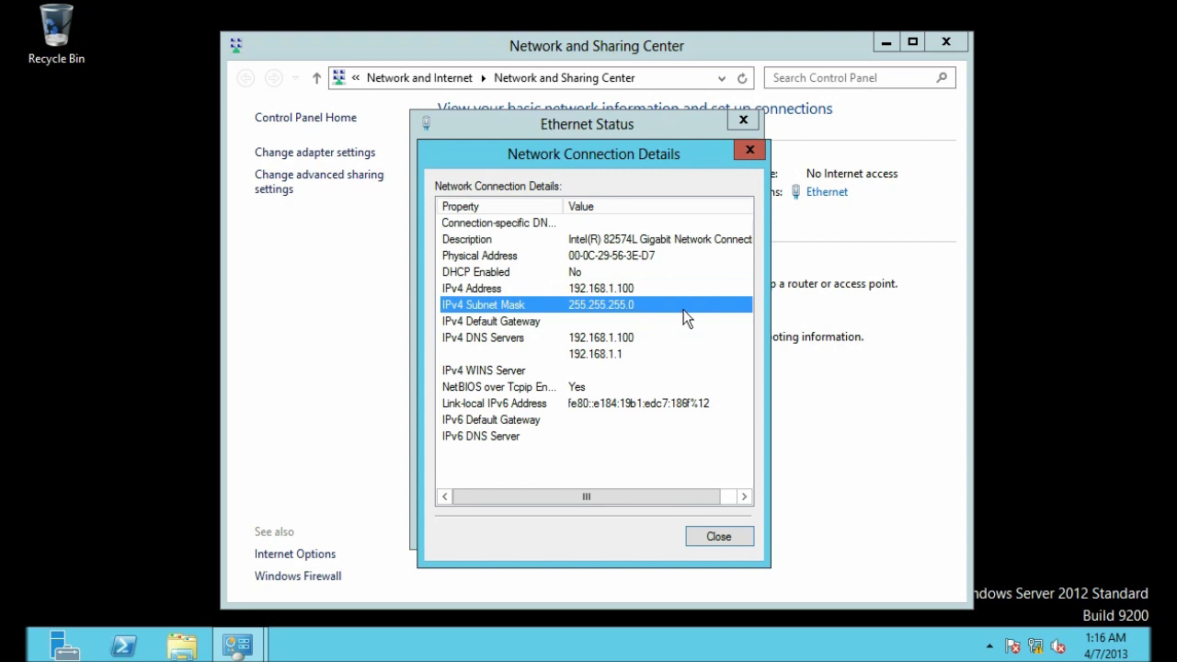
{"action": "left_click", "coordinate": [666, 287]}
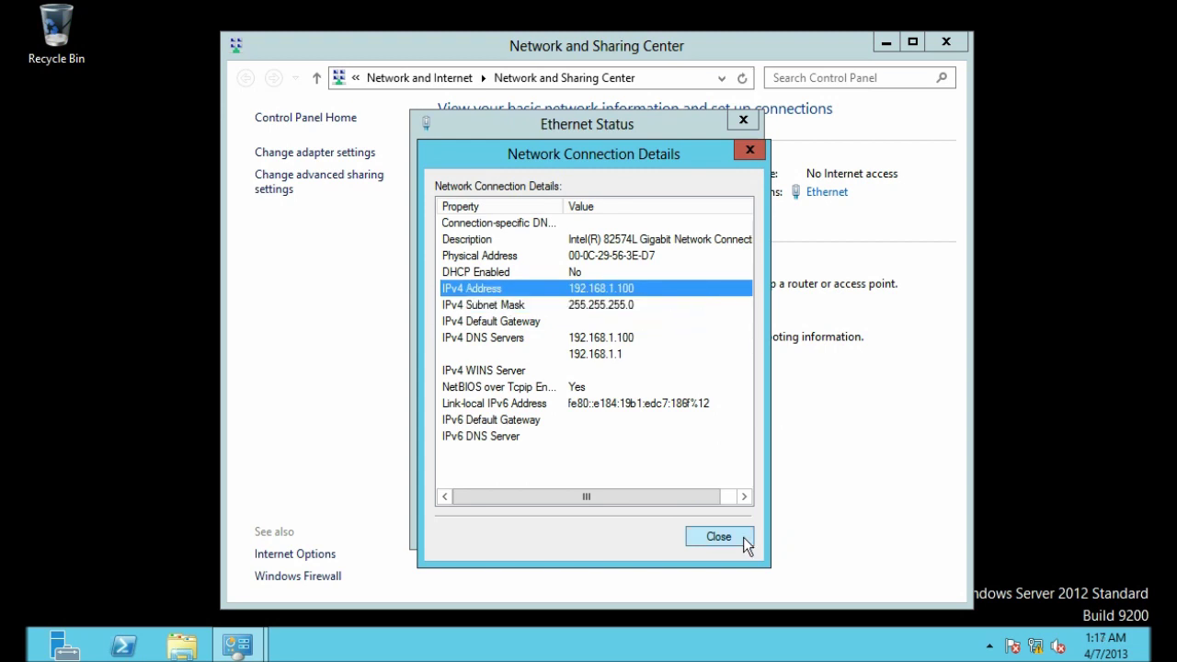
{"action": "left_click", "coordinate": [743, 537]}
{"action": "left_click", "coordinate": [730, 523]}
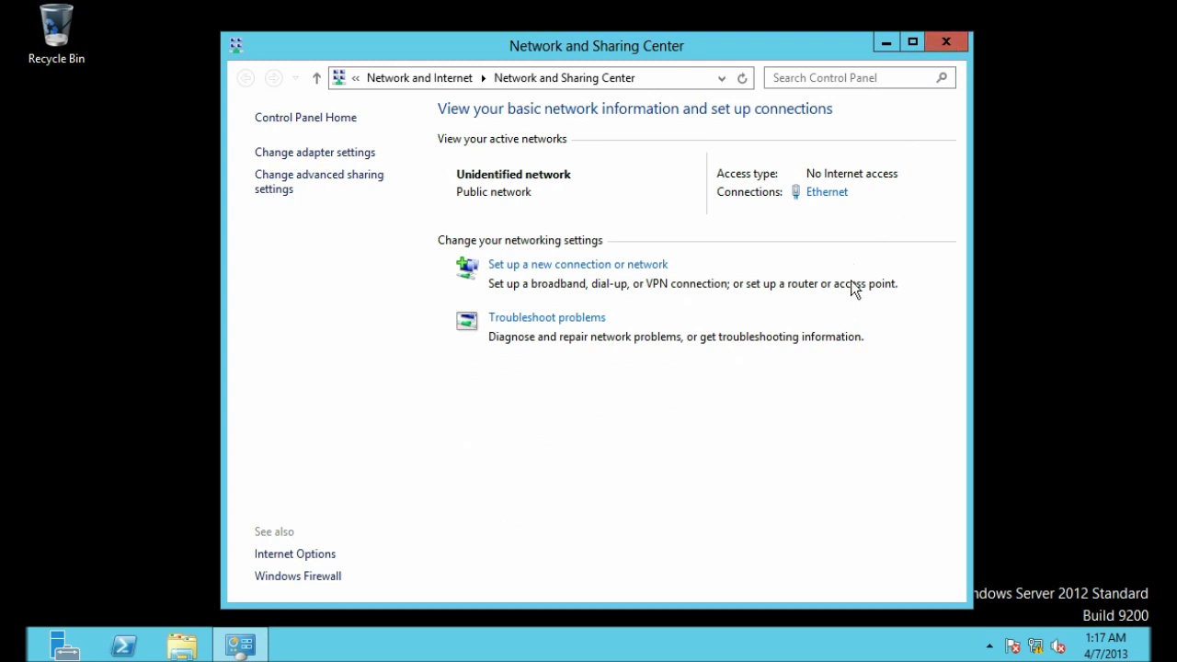
{"action": "left_click", "coordinate": [333, 578]}
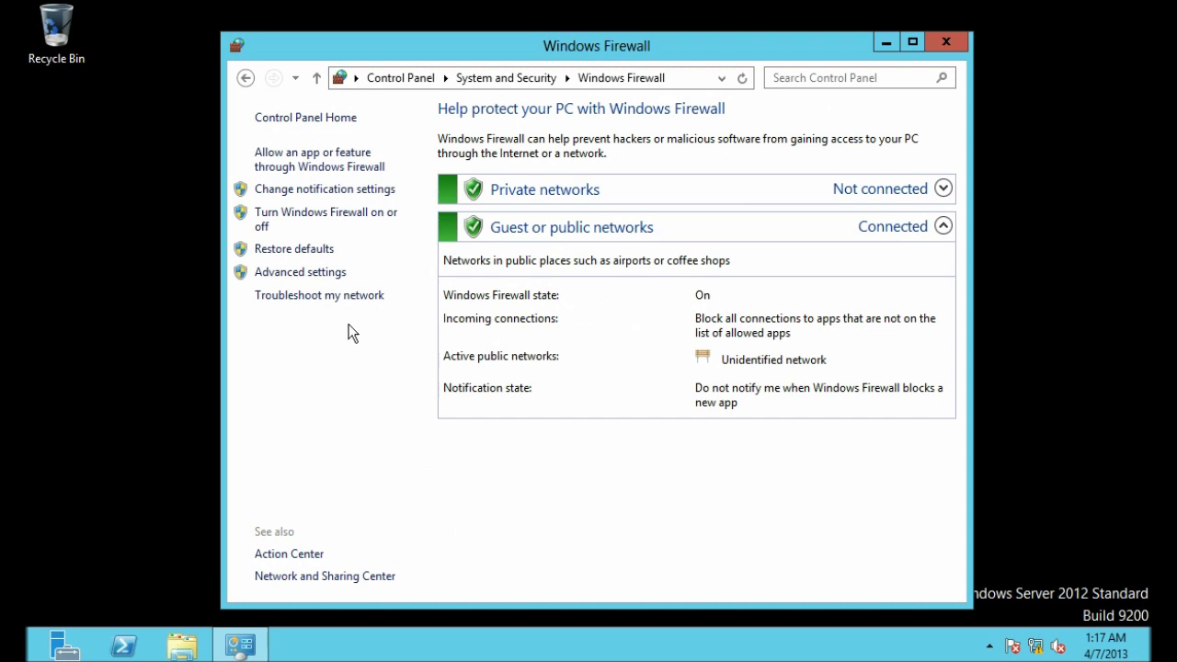
Step: Open Advanced Security's Inbound Rules sorted ascending by name
{"action": "left_click", "coordinate": [317, 282]}
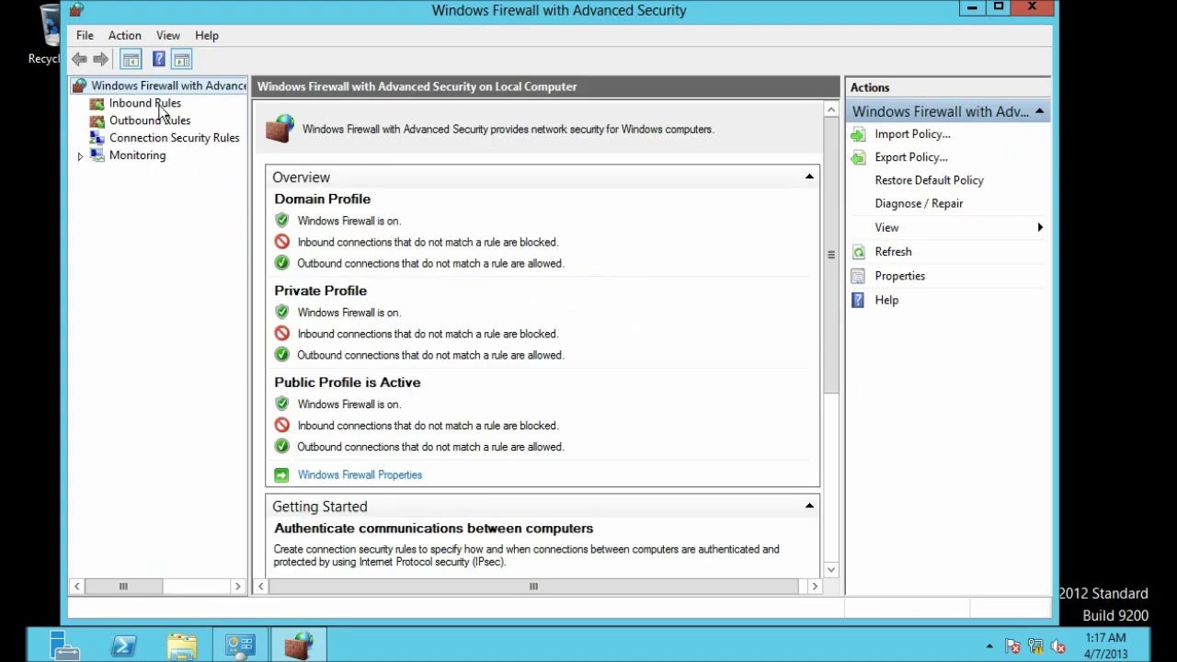
{"action": "left_click", "coordinate": [162, 110]}
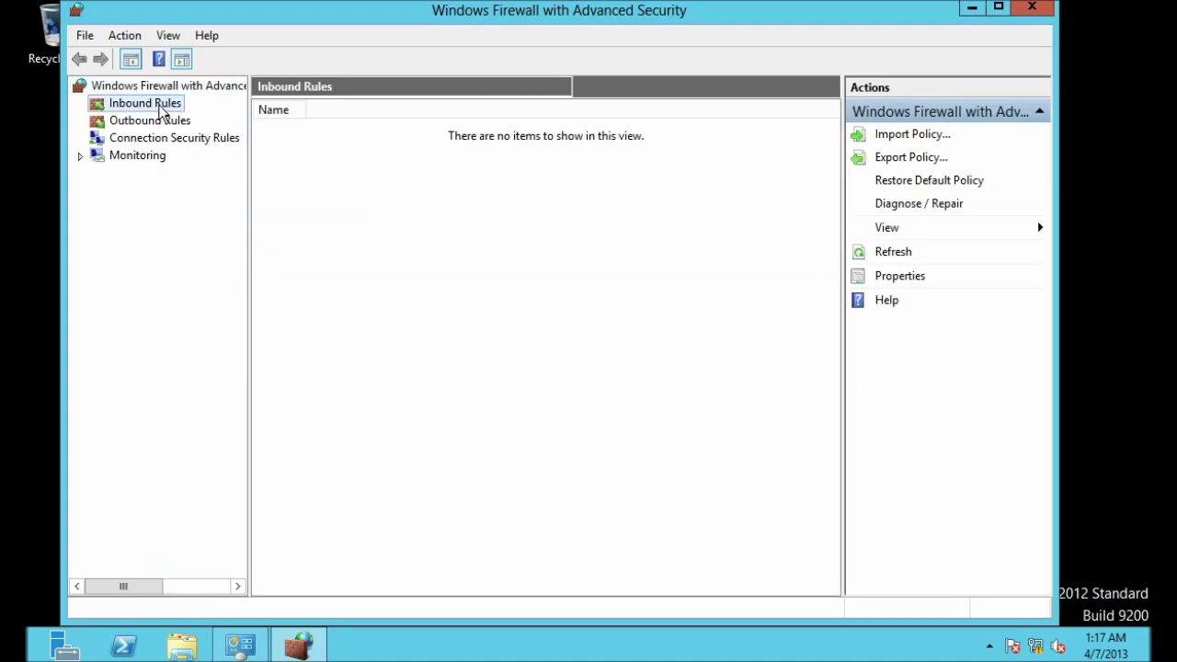
{"action": "left_click", "coordinate": [298, 105]}
{"action": "left_click", "coordinate": [298, 110]}
{"action": "left_click", "coordinate": [267, 114]}
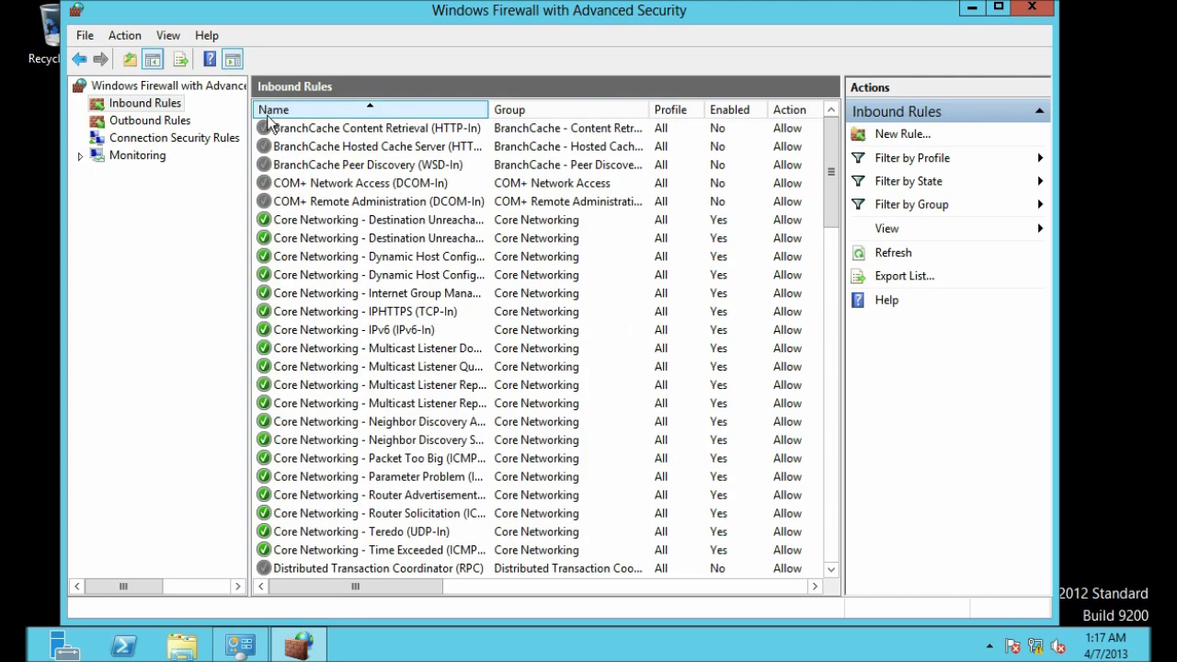
Step: Locate the three disabled FTP Server rules: Traffic-In, Passive and Secure
{"action": "scroll", "coordinate": [311, 184], "scroll_direction": "down", "scroll_amount": 6}
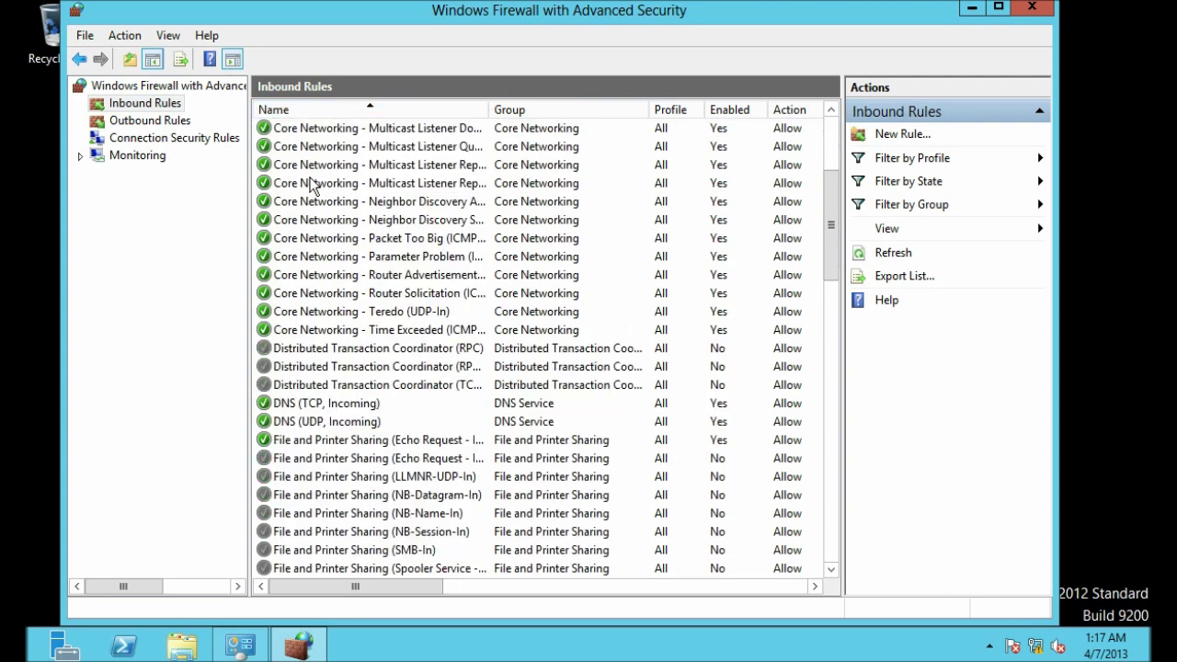
{"action": "scroll", "coordinate": [311, 186], "scroll_direction": "down", "scroll_amount": 2}
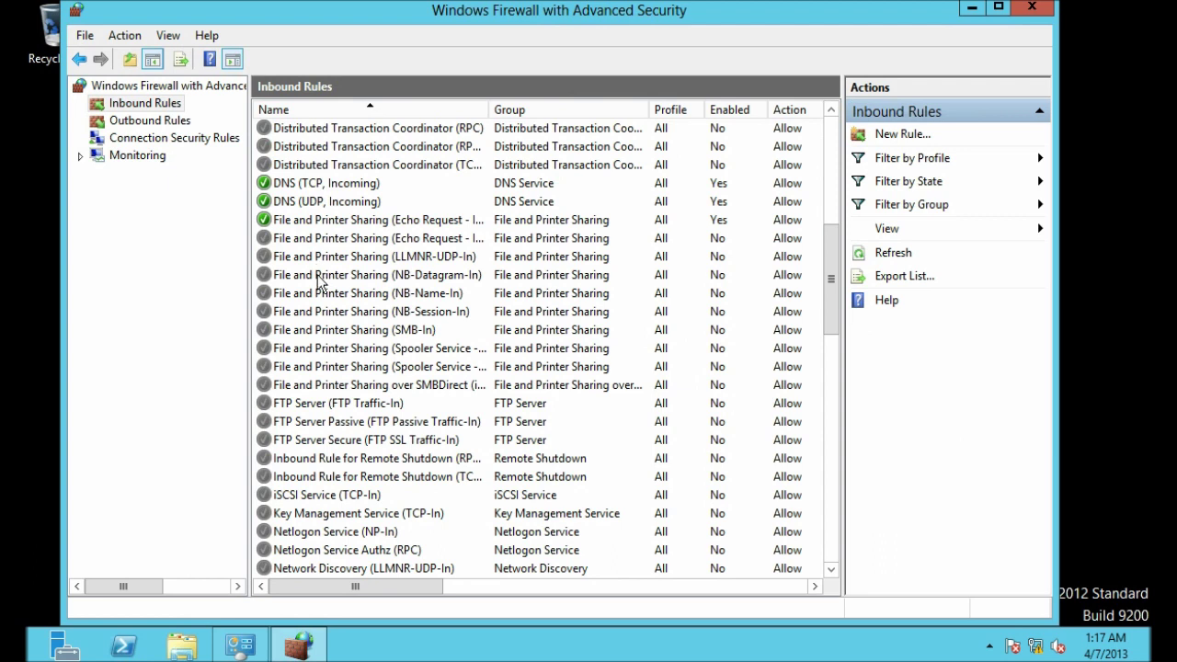
{"action": "left_click", "coordinate": [312, 409]}
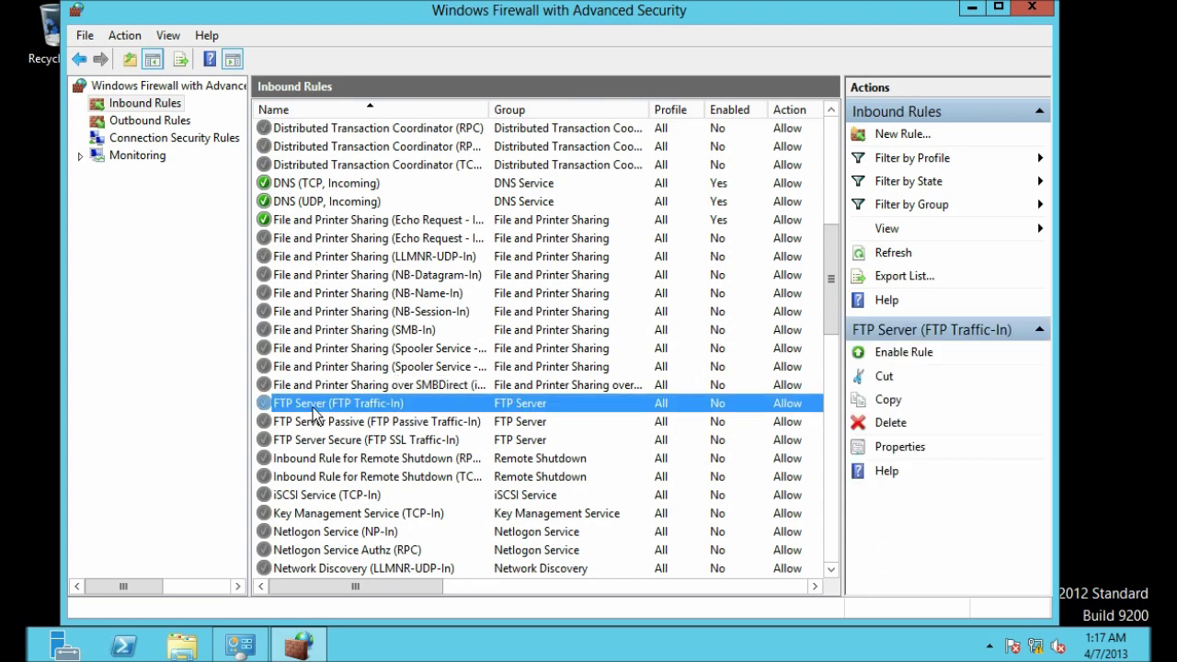
{"action": "scroll", "coordinate": [315, 414], "scroll_direction": "down", "scroll_amount": 1}
{"action": "left_click", "coordinate": [319, 371]}
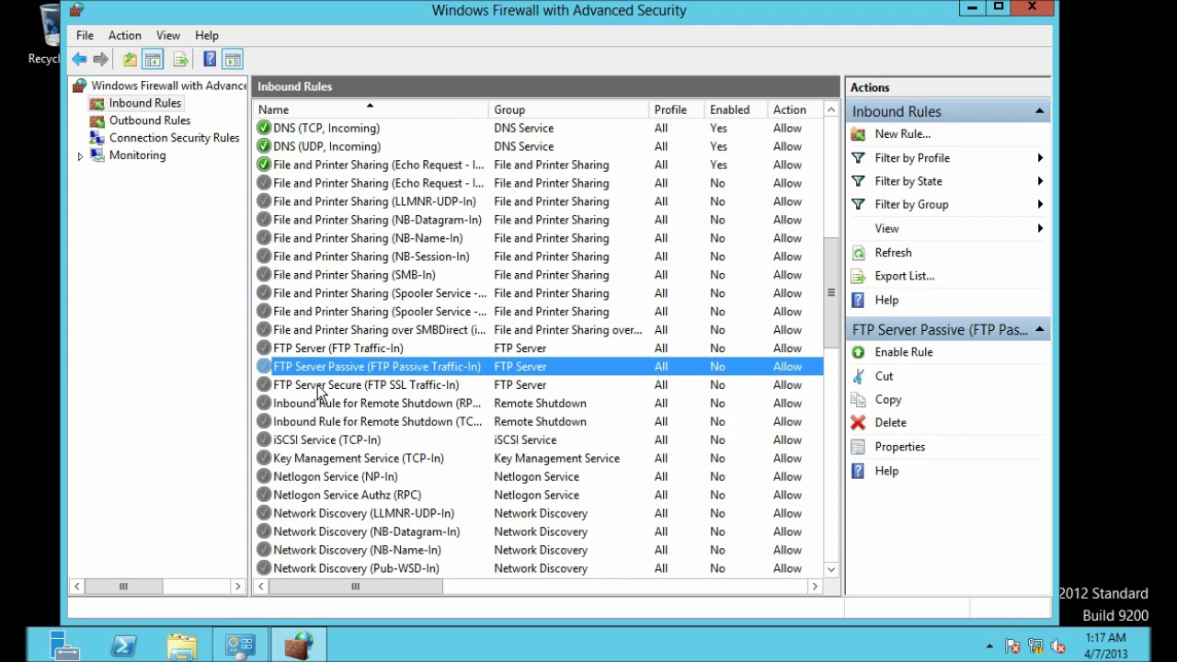
{"action": "left_click", "coordinate": [321, 388]}
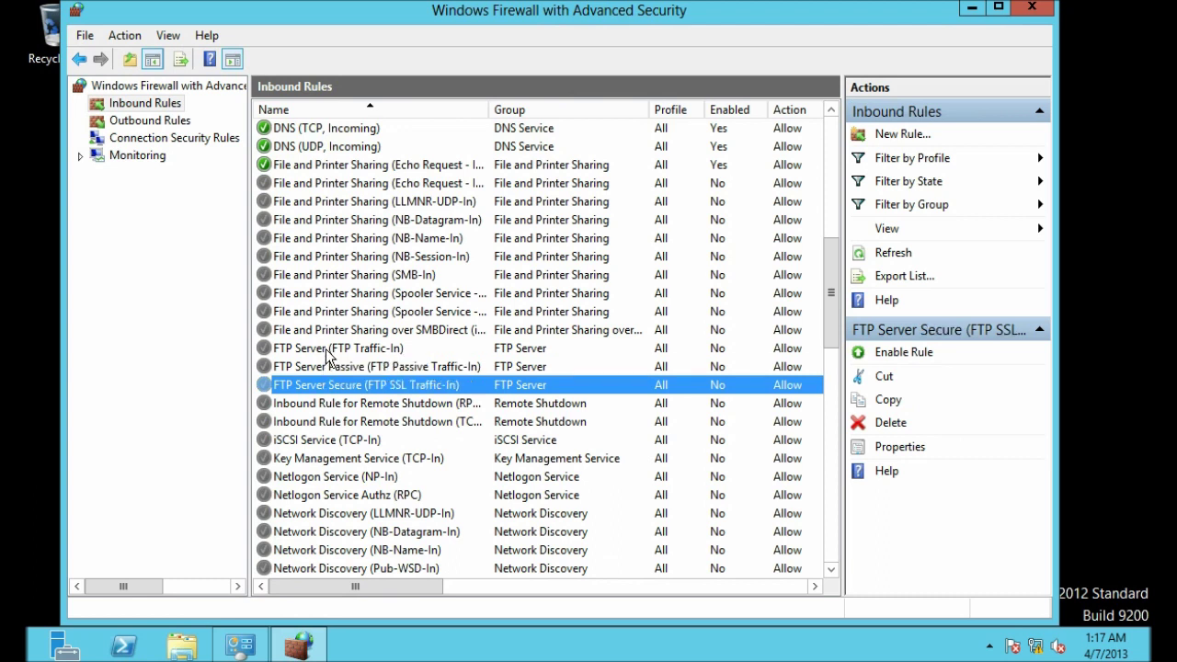
{"action": "left_click", "coordinate": [326, 351]}
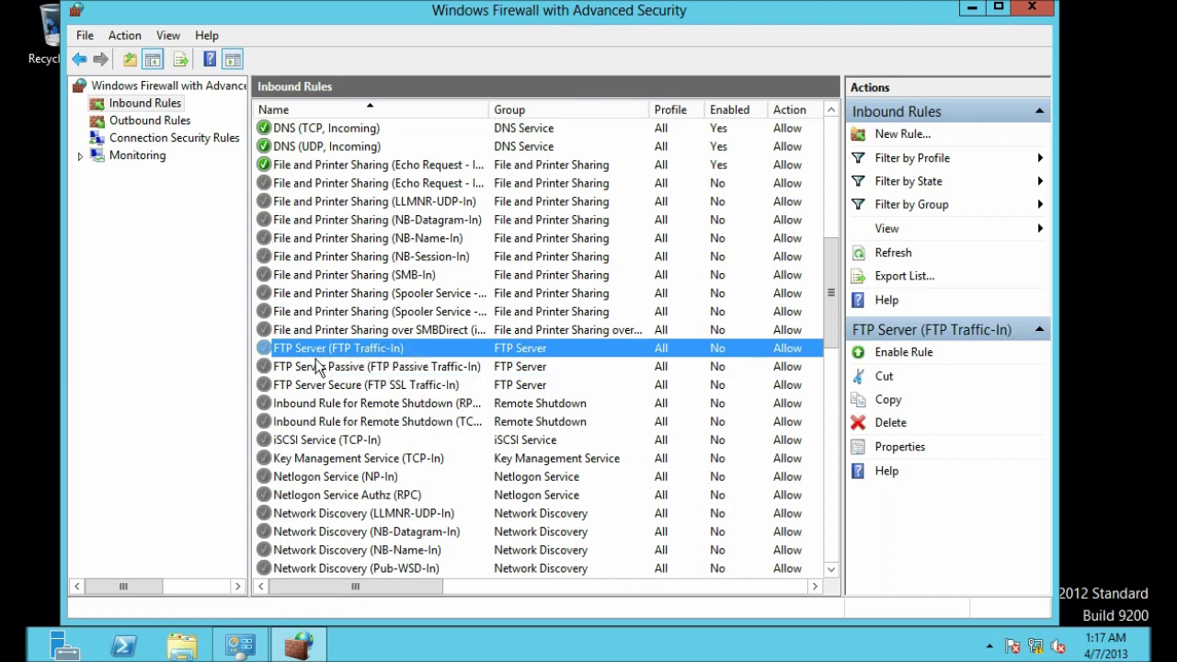
Step: Read the local ports of FTP Traffic-In (21) and FTP Server Passive (1024-65535)
{"action": "left_click_drag", "start_coordinate": [341, 583], "coordinate": [520, 589]}
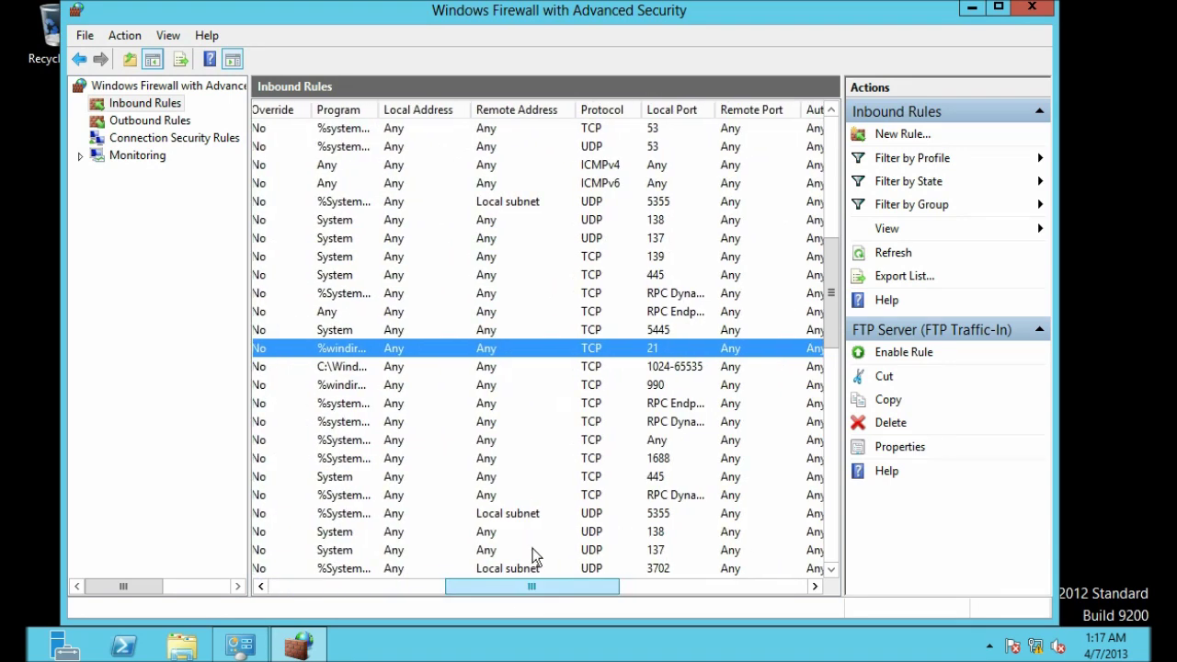
{"action": "left_click", "coordinate": [661, 348]}
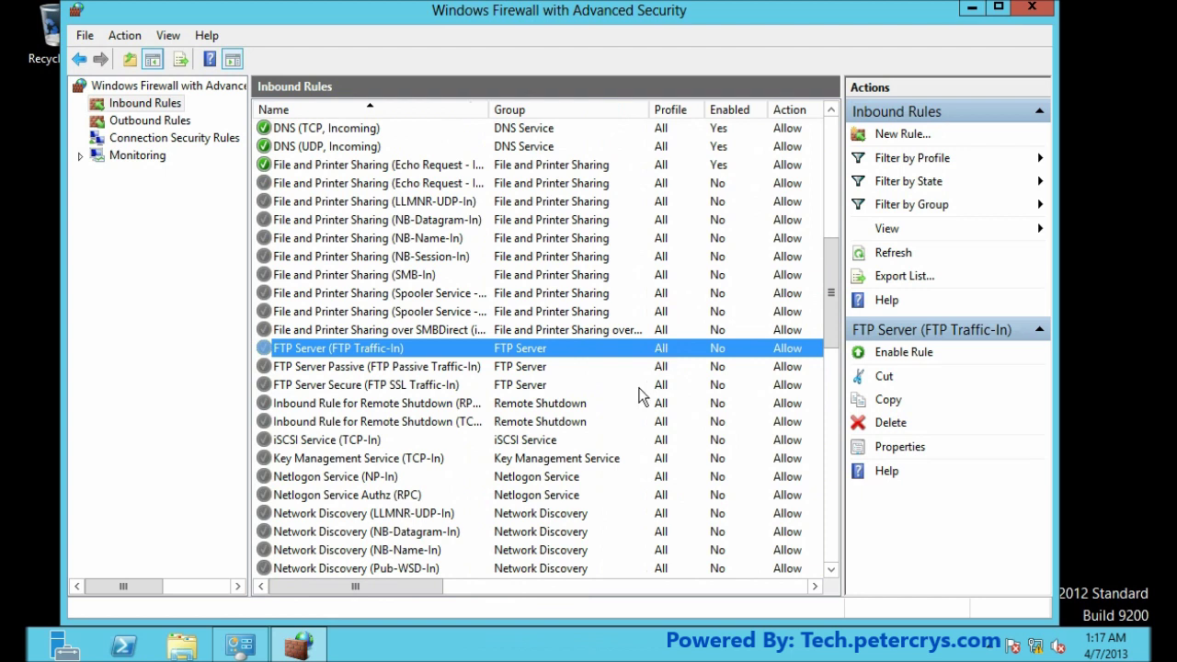
{"action": "left_click", "coordinate": [312, 369]}
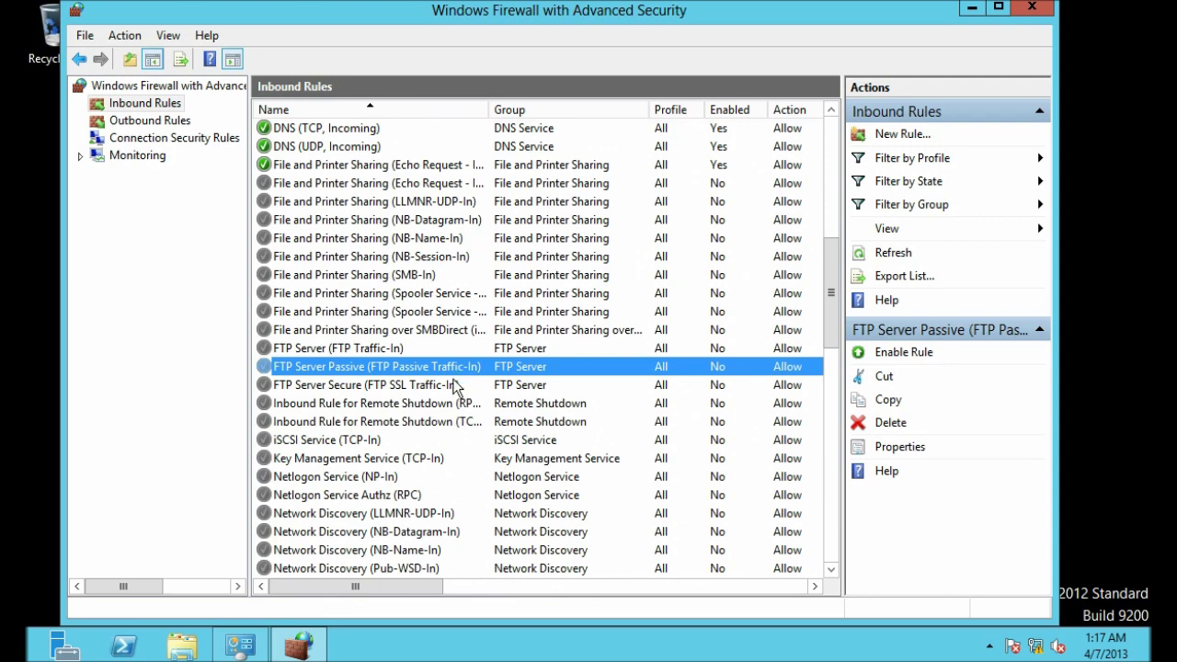
{"action": "left_click_drag", "start_coordinate": [408, 586], "coordinate": [576, 593]}
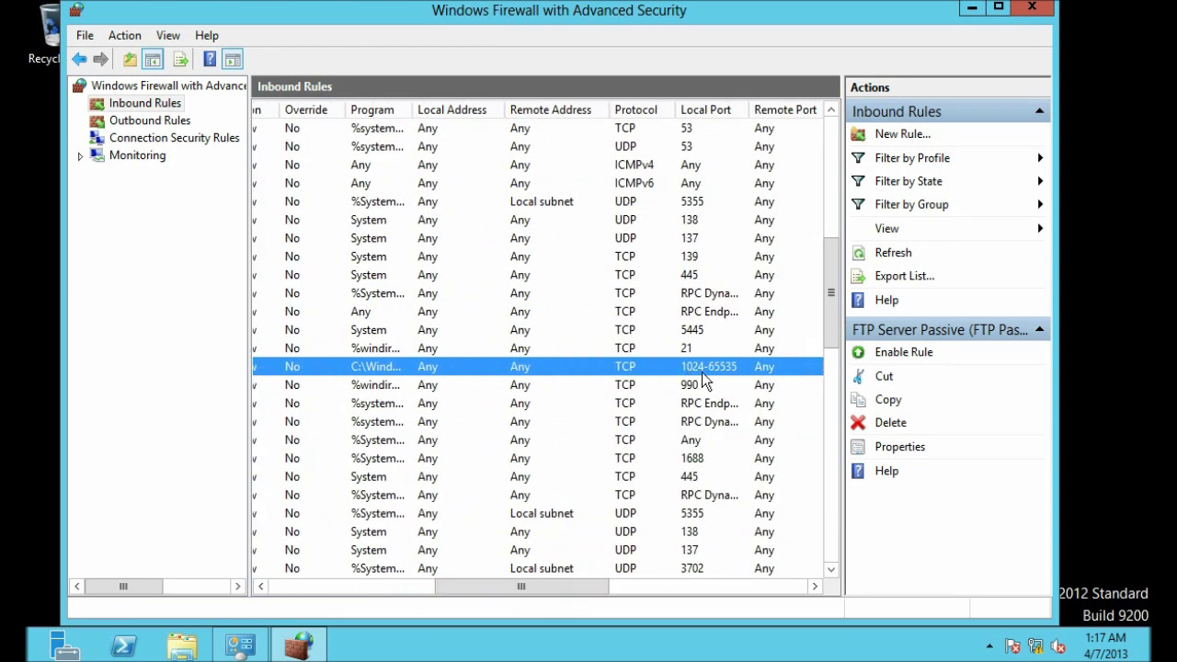
{"action": "left_click_drag", "start_coordinate": [570, 586], "coordinate": [384, 595]}
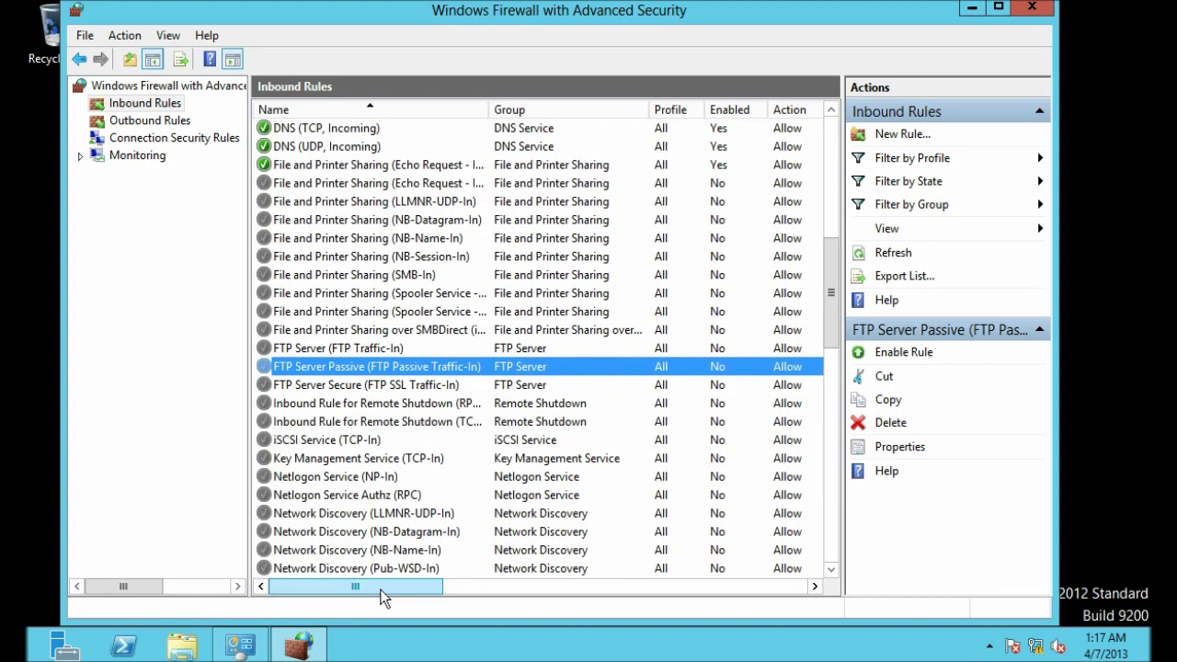
Step: Check FTP Server Secure's local port 990, then minimize both firewall windows
{"action": "left_click", "coordinate": [347, 385]}
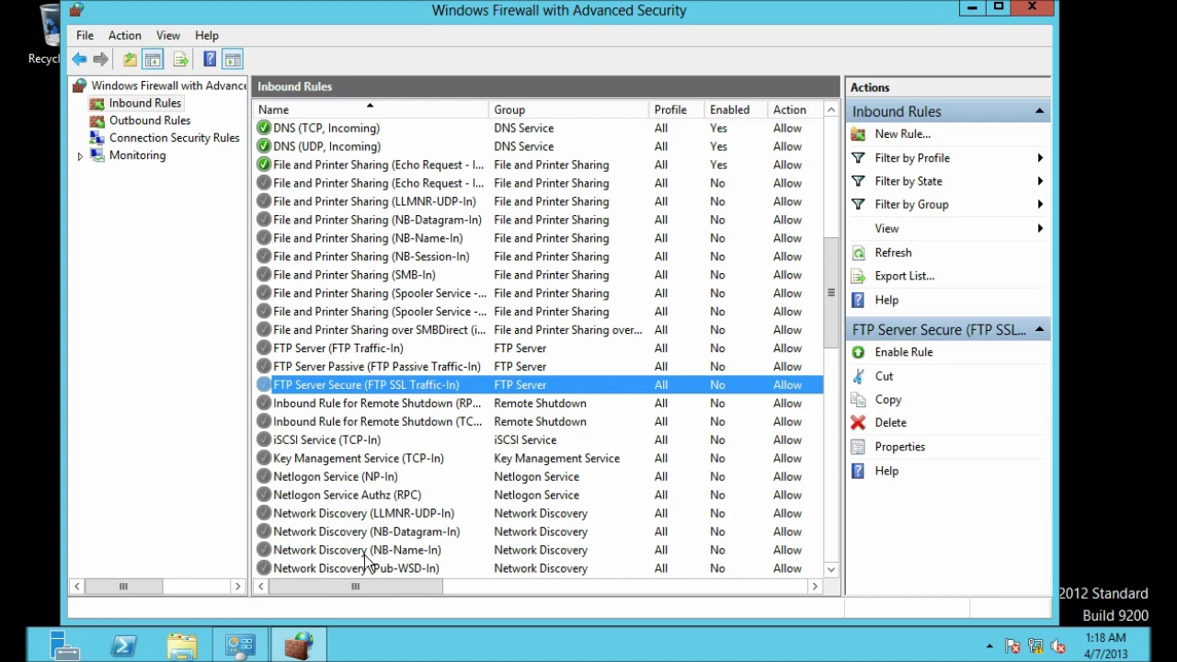
{"action": "left_click_drag", "start_coordinate": [364, 588], "coordinate": [350, 607]}
{"action": "left_click", "coordinate": [340, 350]}
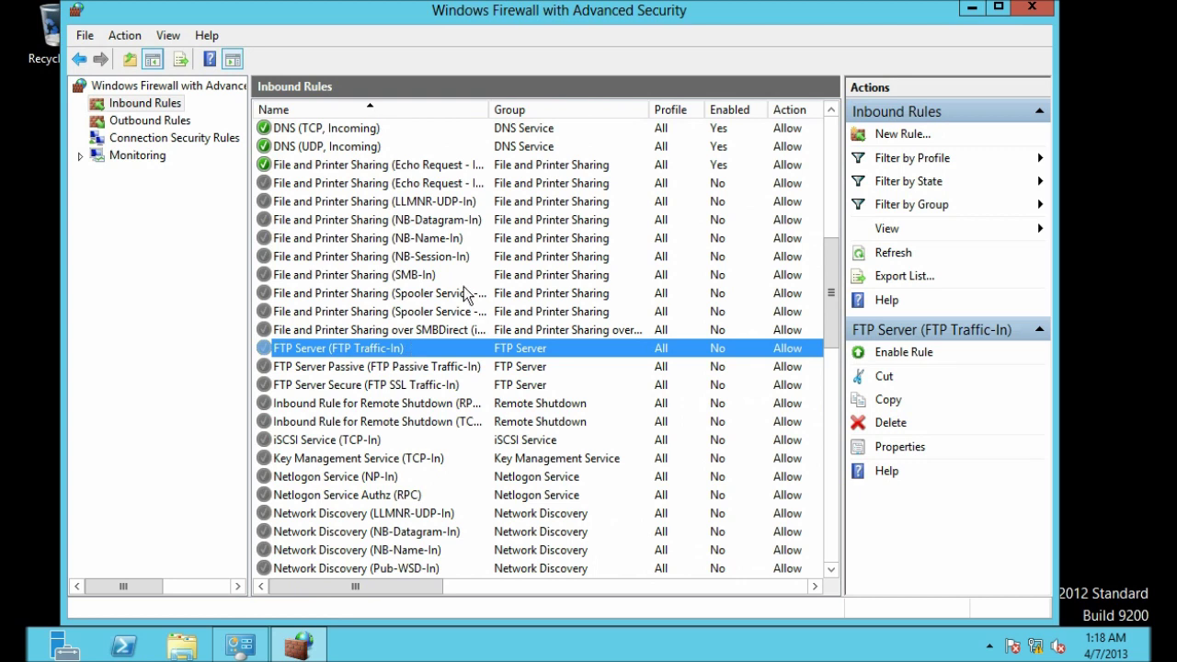
{"action": "left_click", "coordinate": [972, 9]}
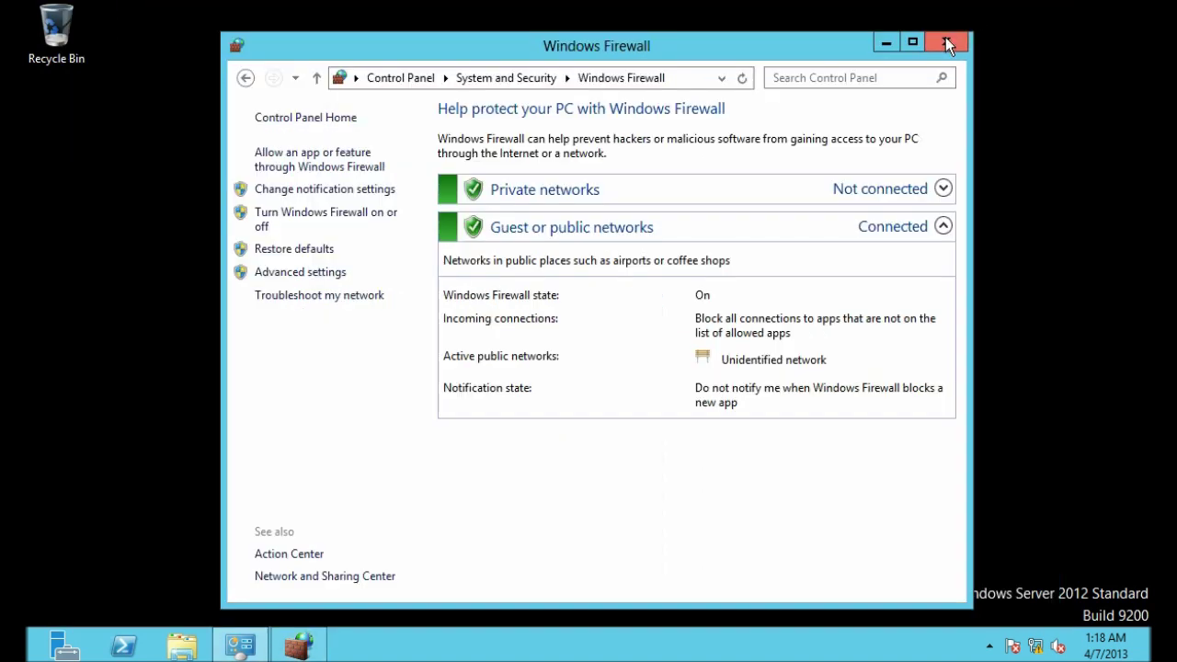
{"action": "left_click", "coordinate": [884, 43]}
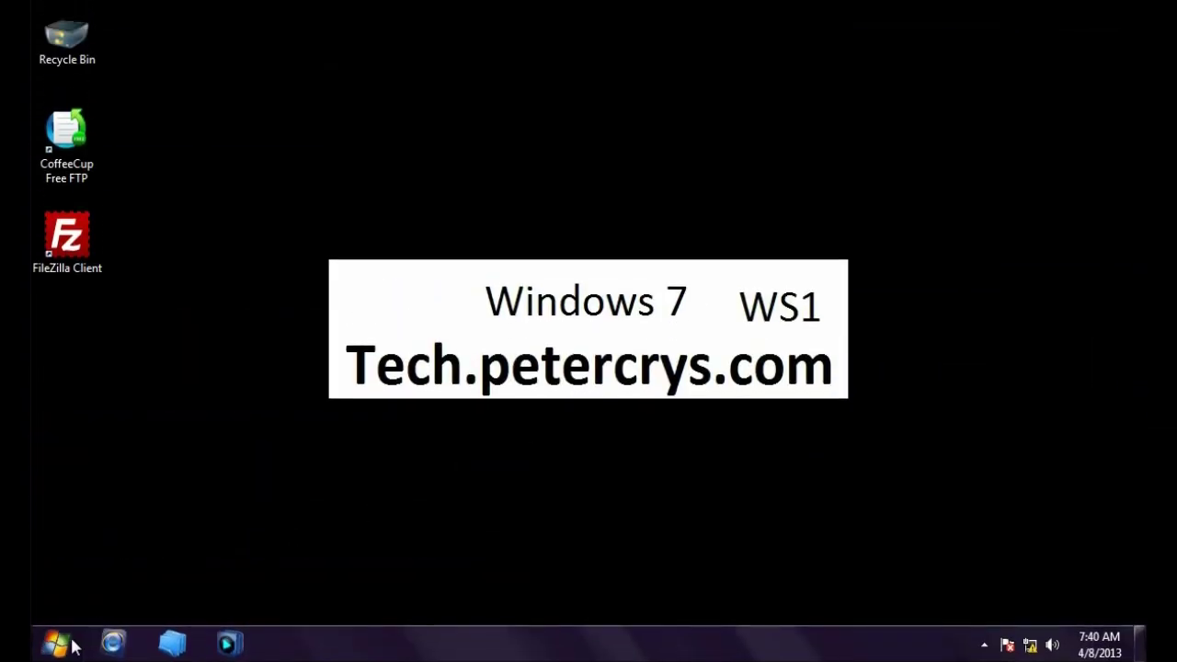
Step: Launch Command Prompt from Start > All Programs > Accessories
{"action": "left_click", "coordinate": [56, 645]}
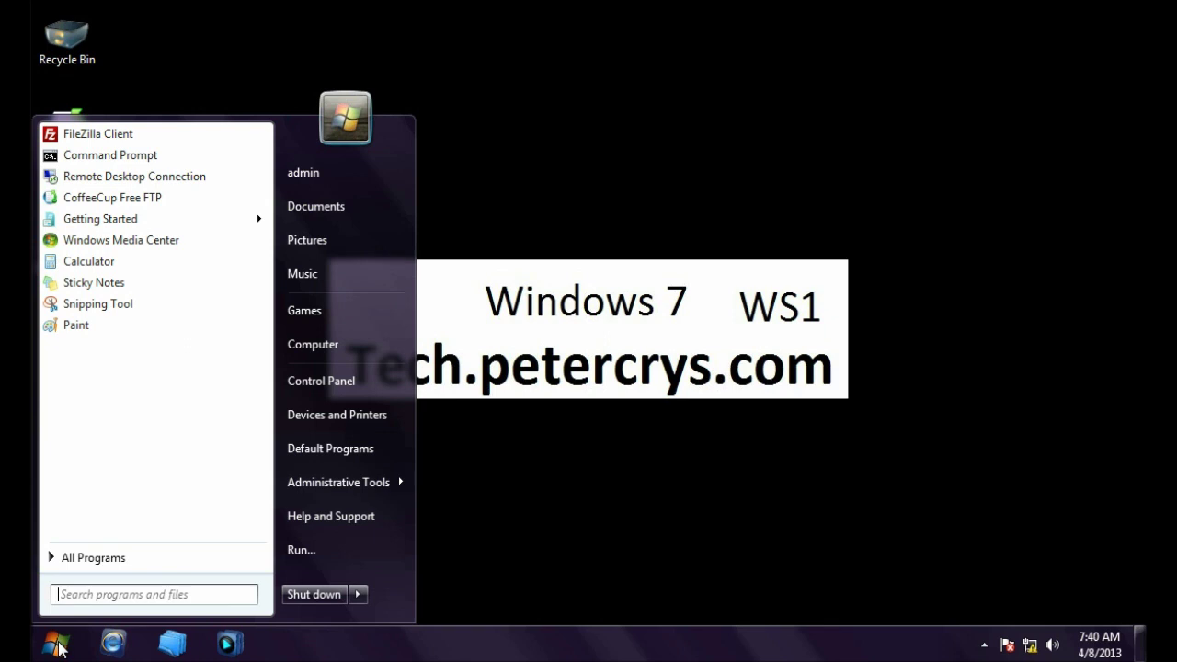
{"action": "left_click", "coordinate": [107, 555]}
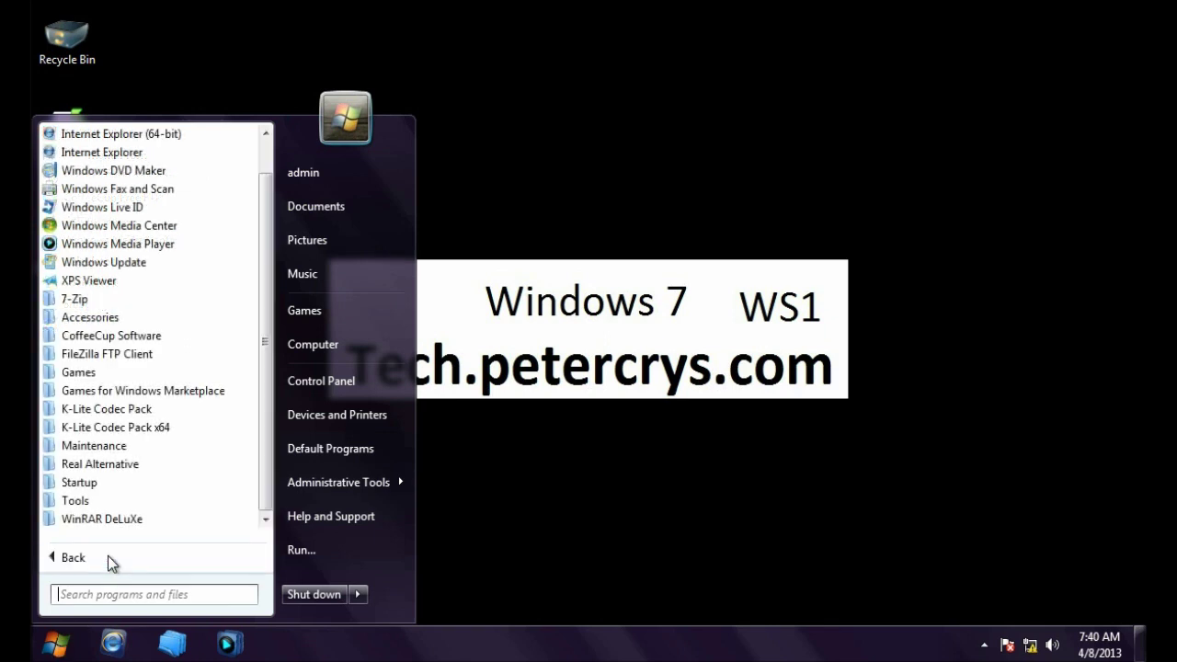
{"action": "left_click", "coordinate": [101, 319]}
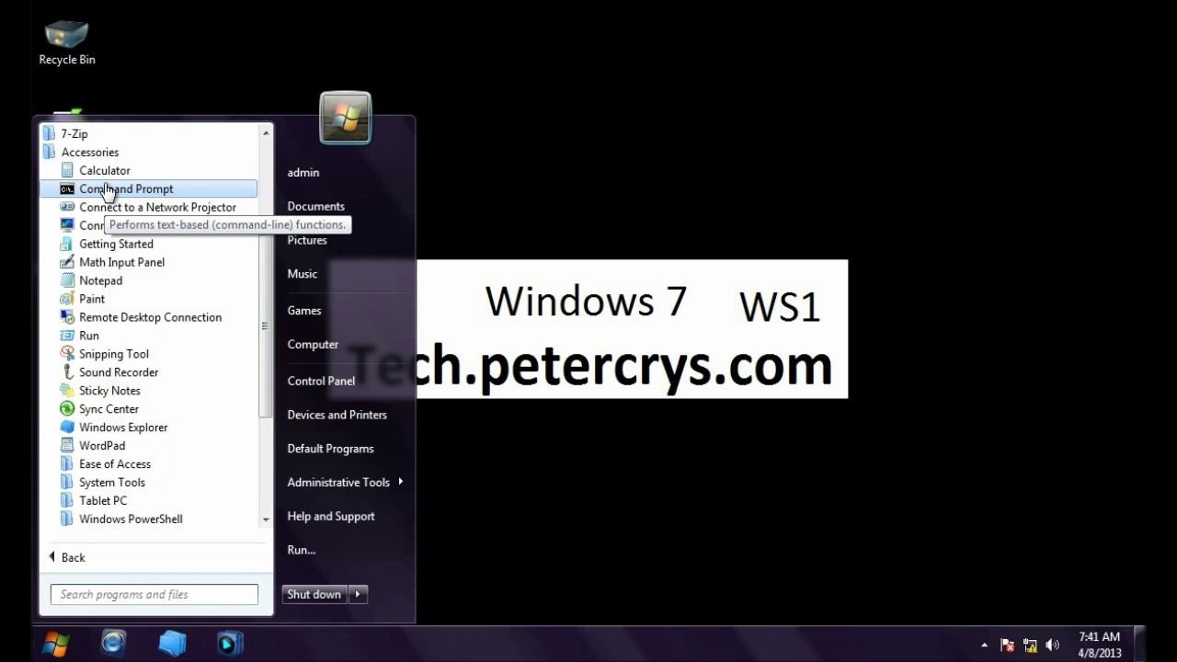
{"action": "left_click", "coordinate": [109, 189]}
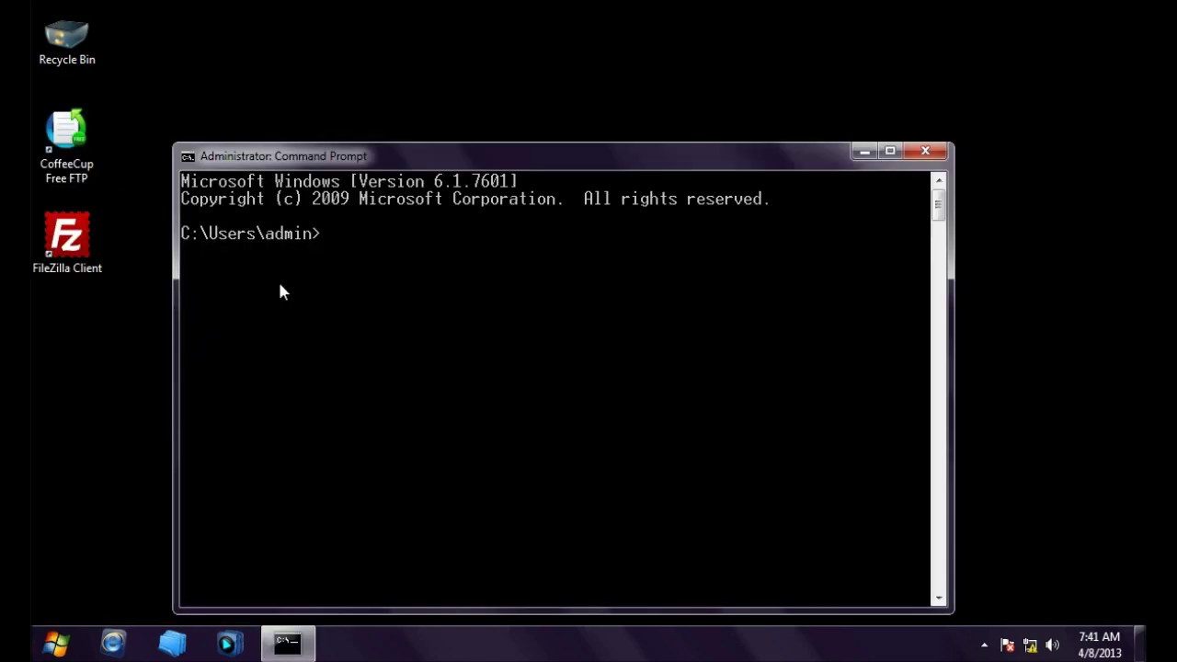
Step: Ping 192.168.1.100 and confirm 4 of 4 replies with 0% loss
{"action": "type", "text": "pin"}
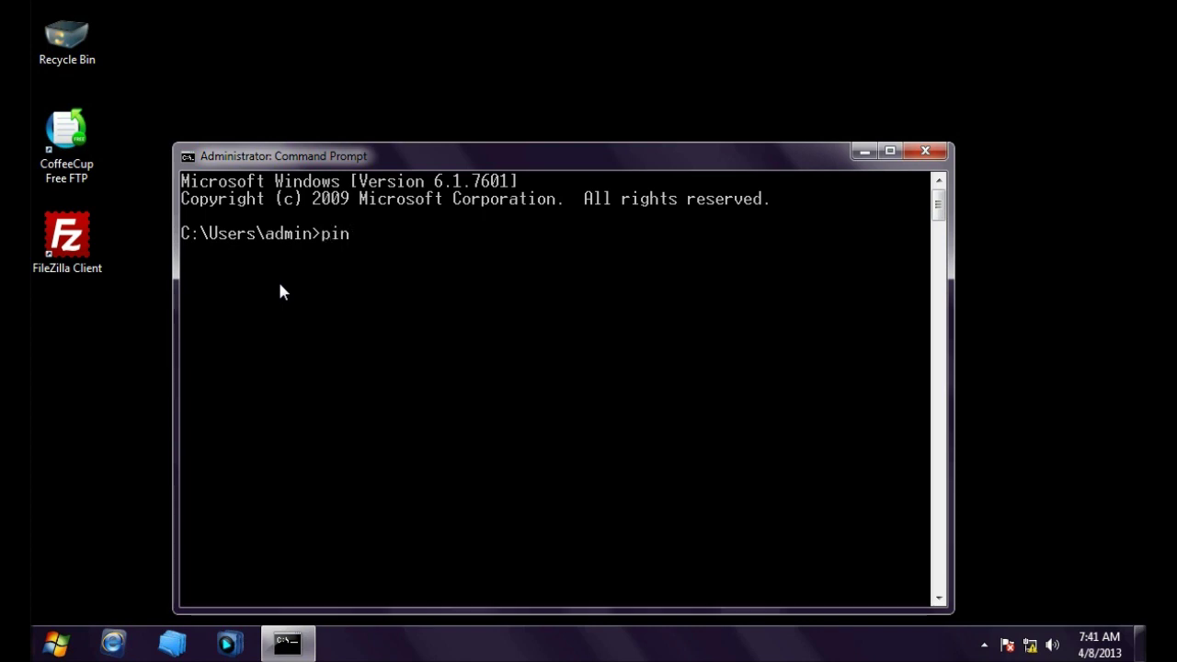
{"action": "type", "text": "g"}
{"action": "type", "text": "192.1"}
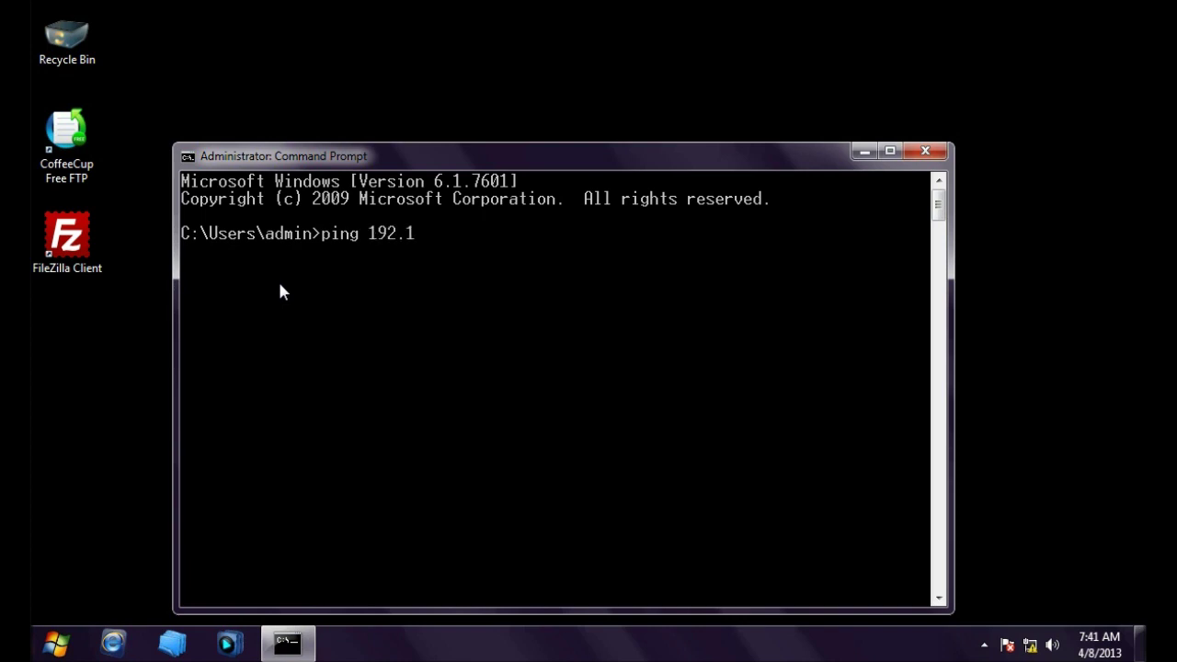
{"action": "type", "text": "68.1.100"}
{"action": "key", "text": "Return"}
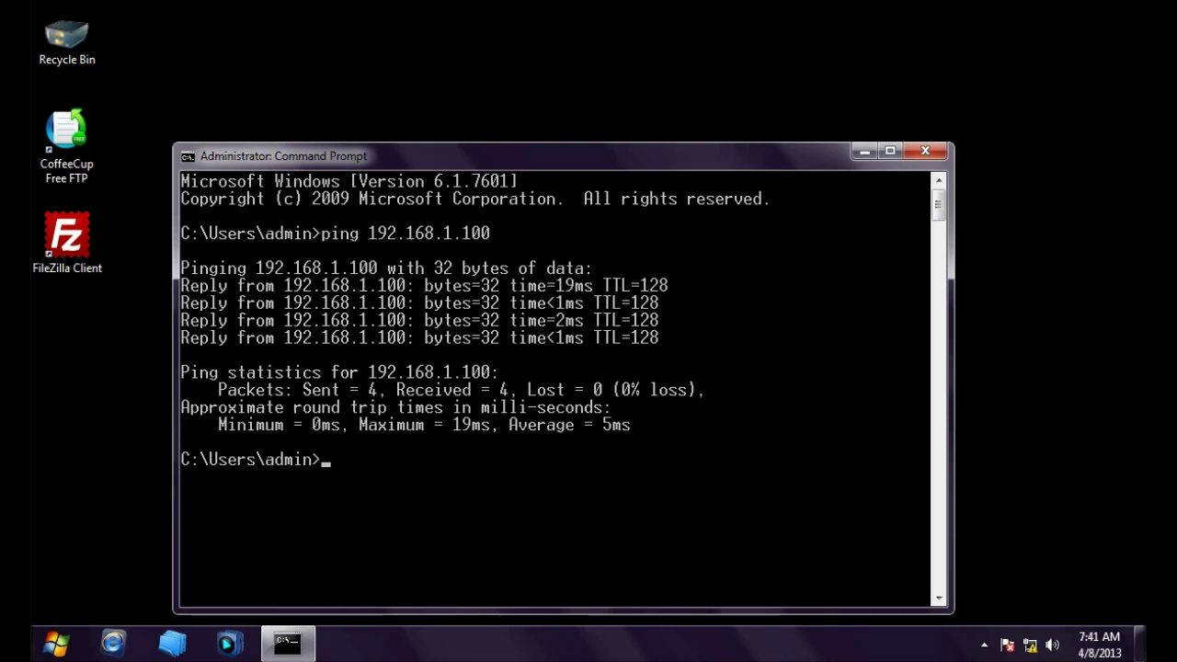
{"action": "left_click", "coordinate": [46, 644]}
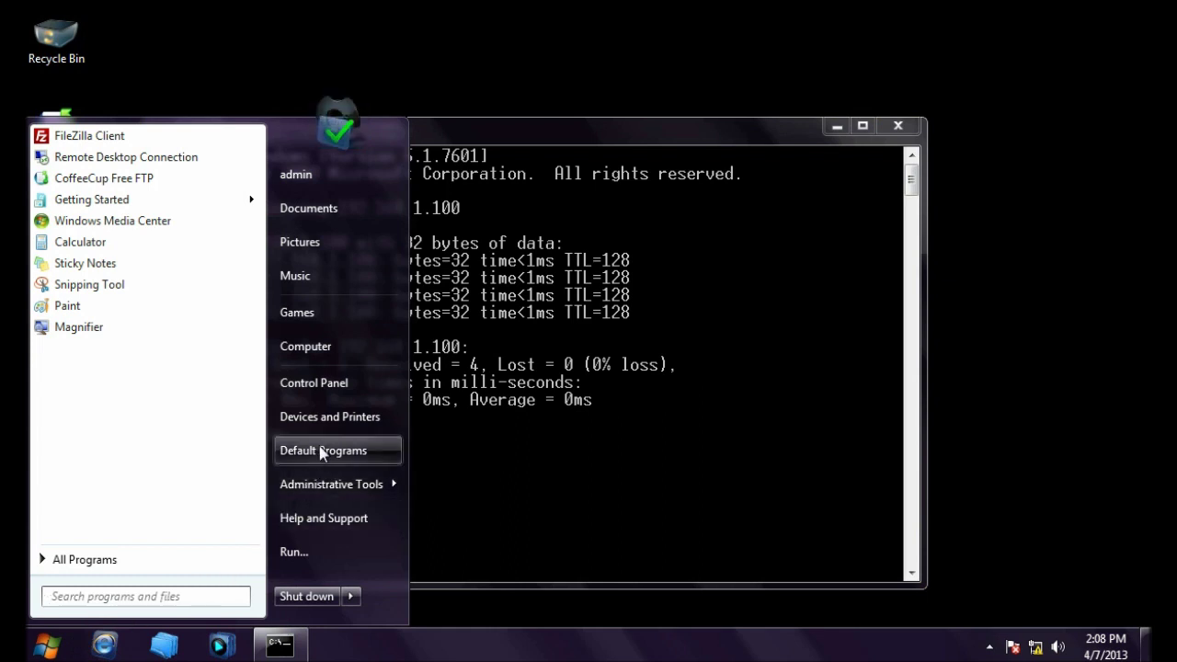
Step: Confirm Telnet Client is already ticked in Windows Features, then close Control Panel unchanged
{"action": "left_click", "coordinate": [334, 385]}
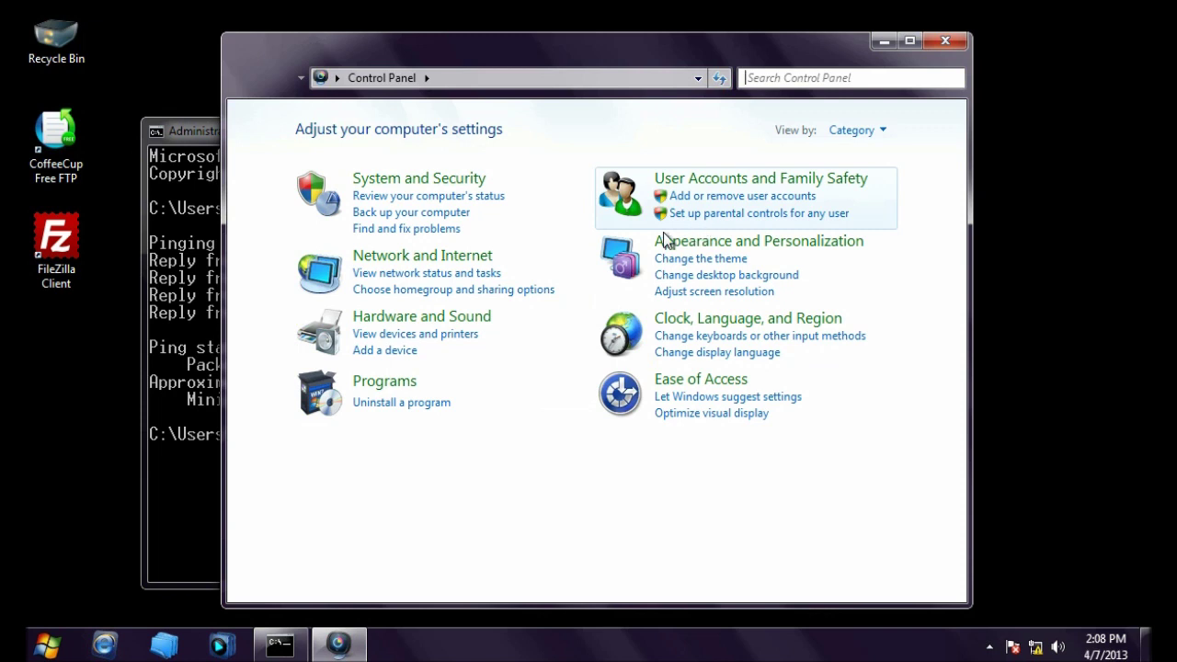
{"action": "left_click", "coordinate": [395, 382]}
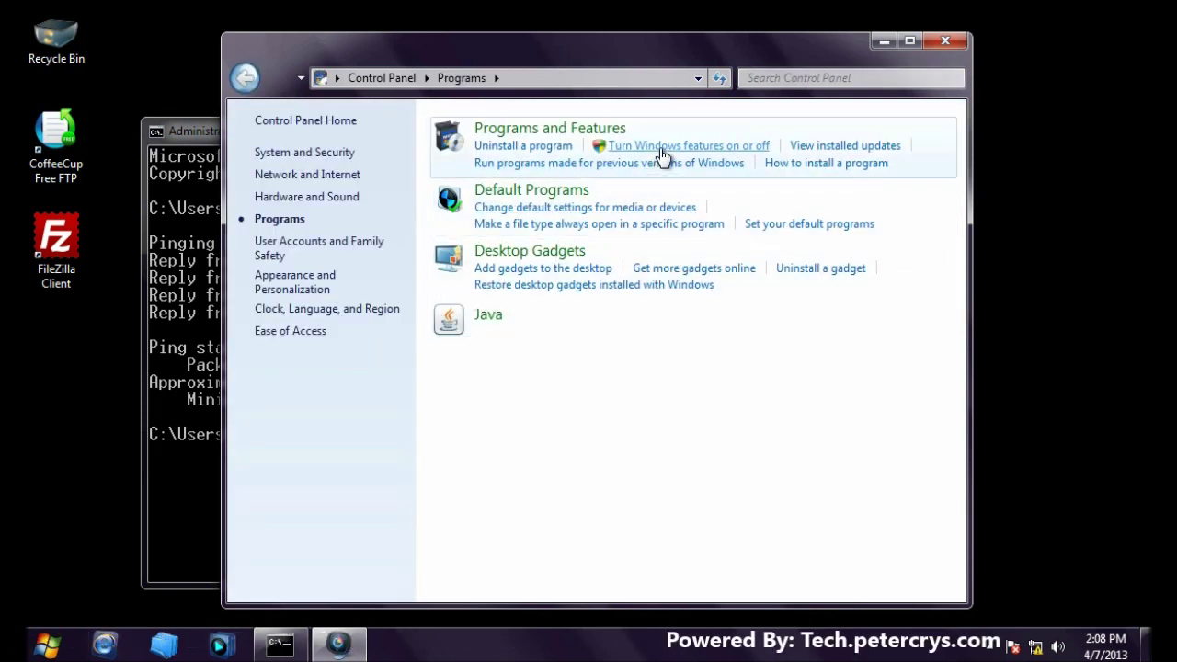
{"action": "left_click", "coordinate": [660, 150]}
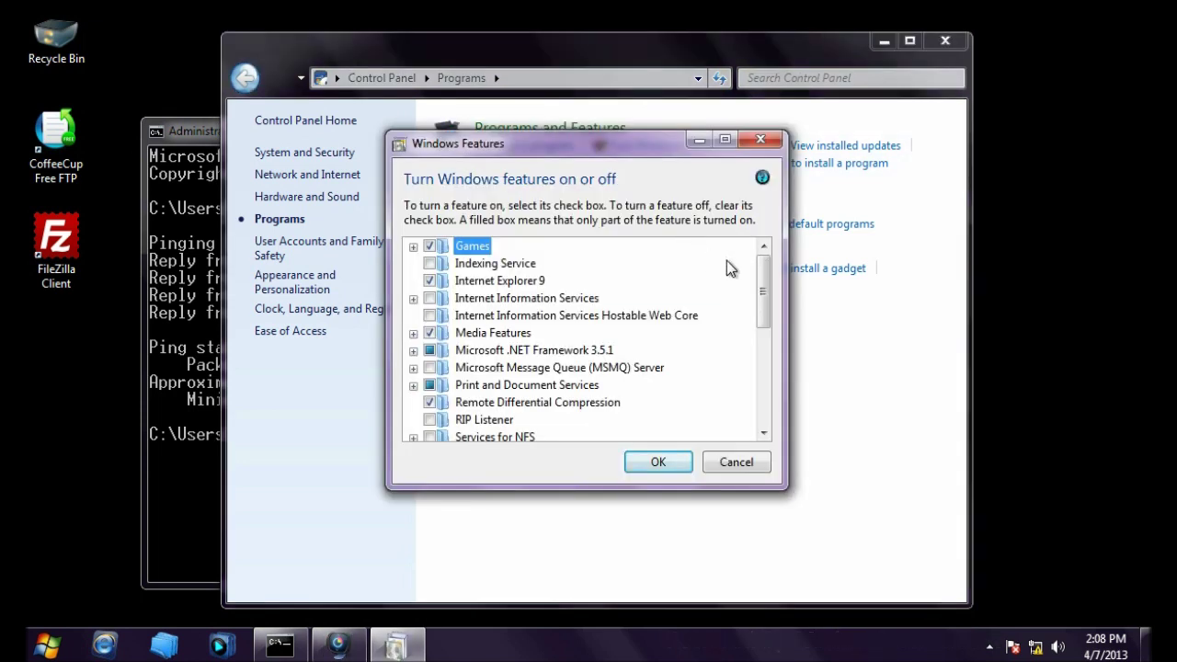
{"action": "left_click_drag", "start_coordinate": [762, 277], "coordinate": [753, 372]}
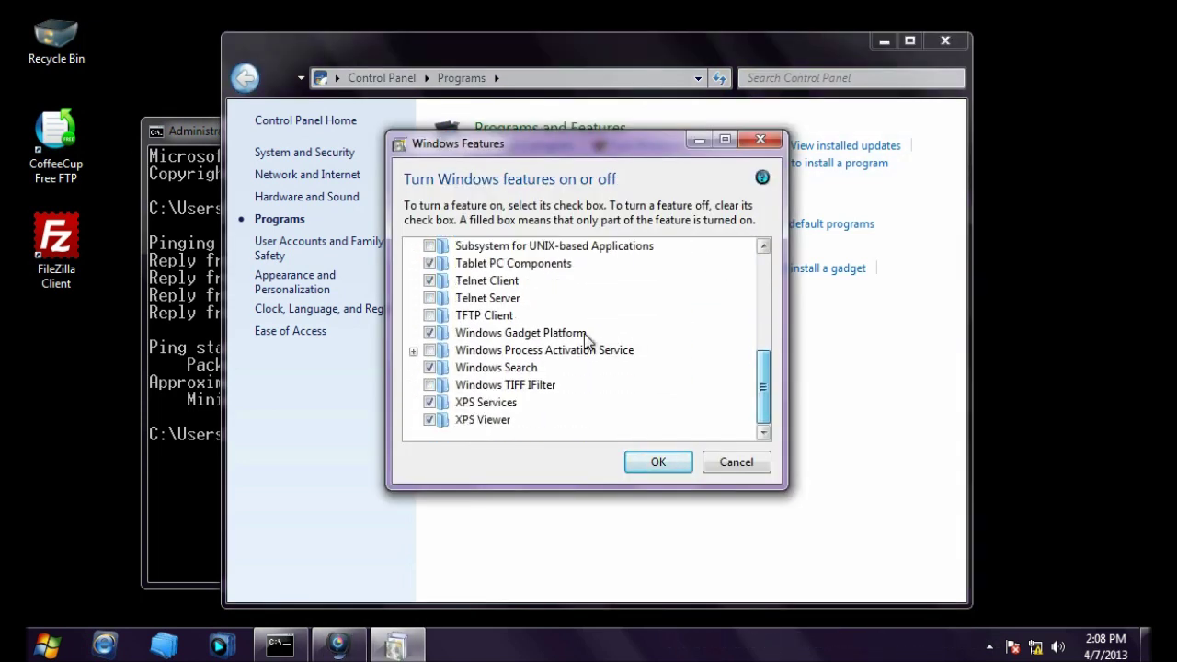
{"action": "left_click", "coordinate": [472, 283]}
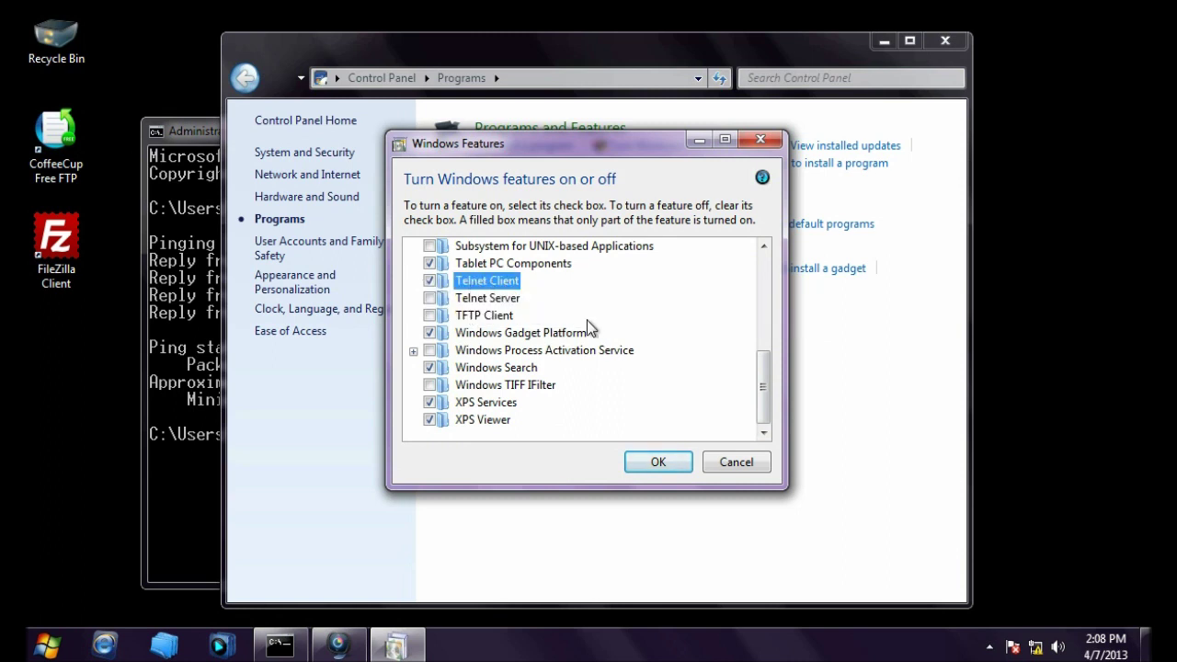
{"action": "left_click", "coordinate": [735, 461]}
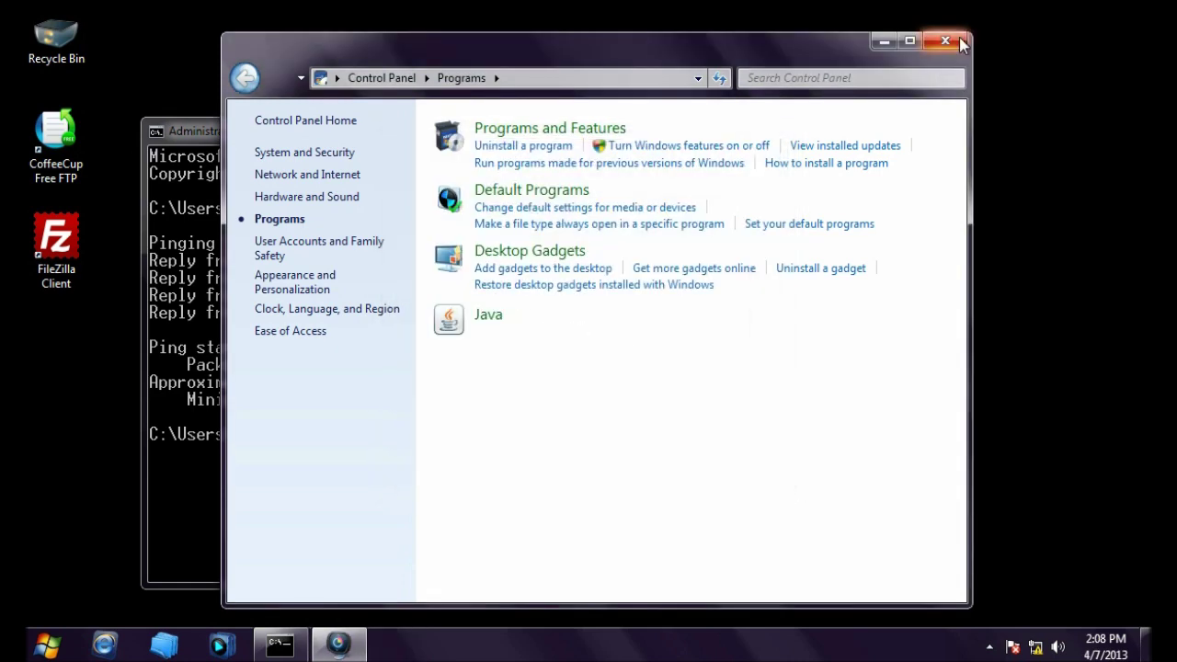
{"action": "left_click", "coordinate": [958, 39]}
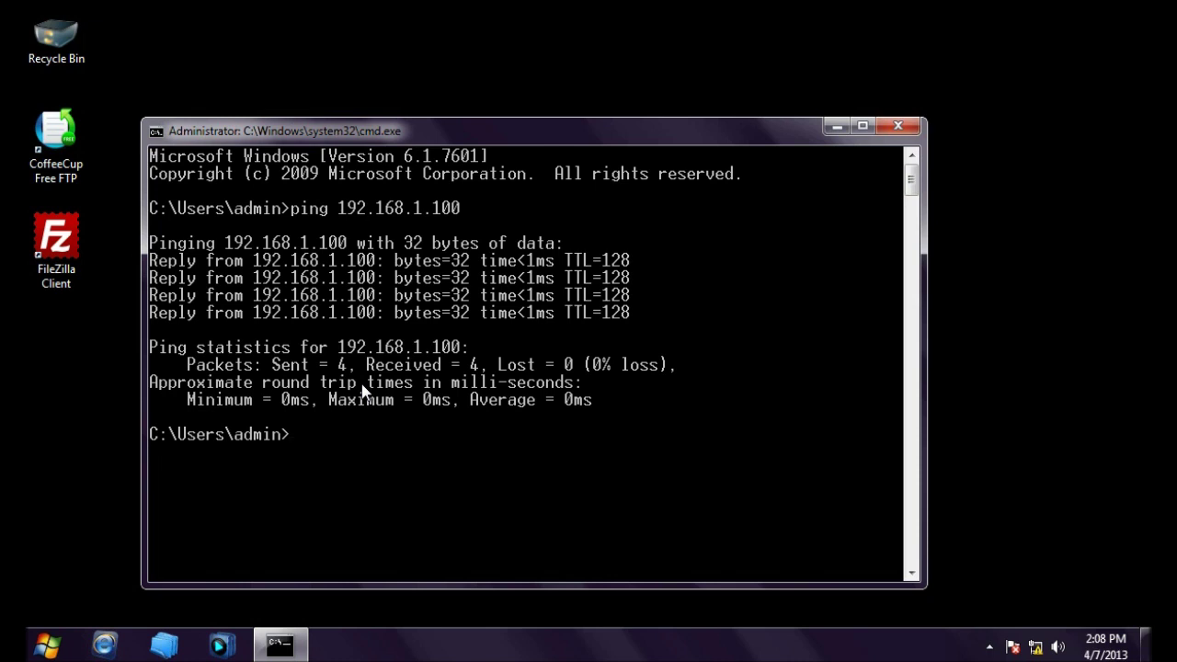
Step: Run telnet 192.168.1.100 21, see it fail with Connect failed, and minimize the console
{"action": "type", "text": "telnet 192.168.1"}
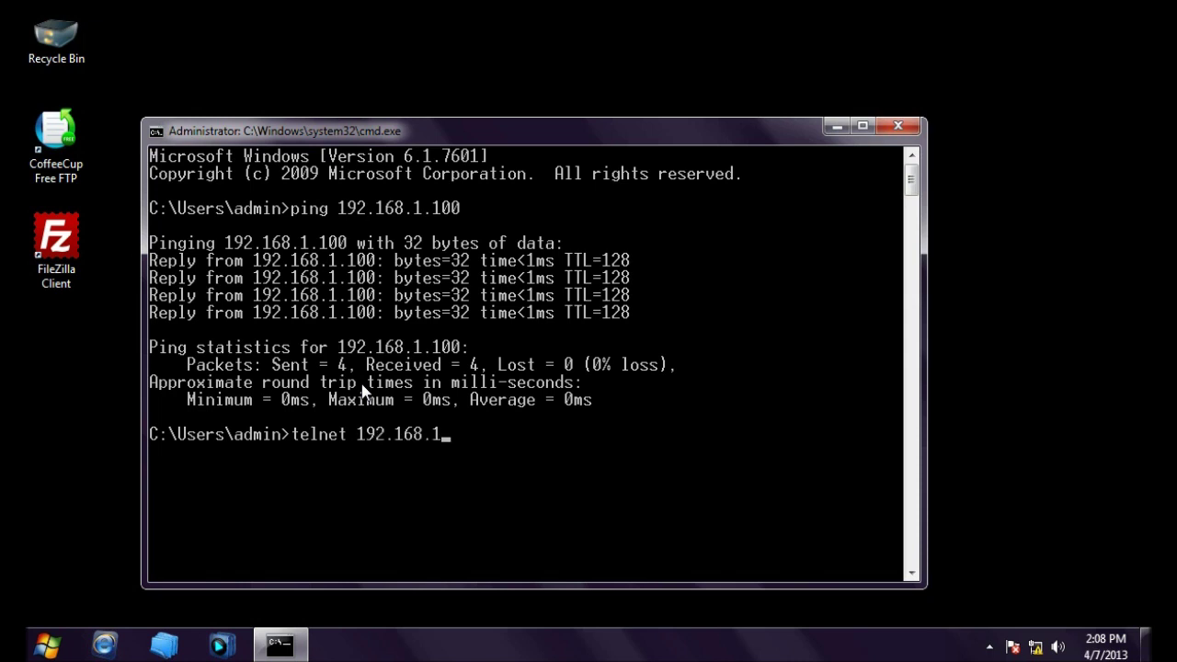
{"action": "type", "text": ".100 21"}
{"action": "key", "text": "Return"}
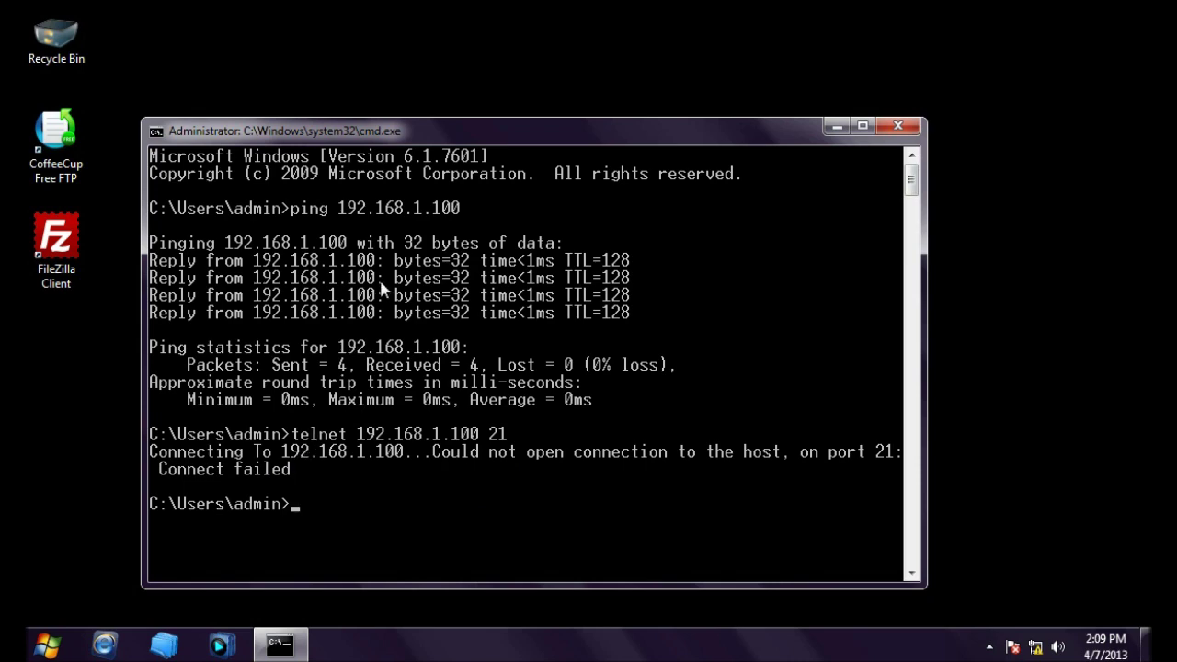
{"action": "left_click", "coordinate": [832, 125]}
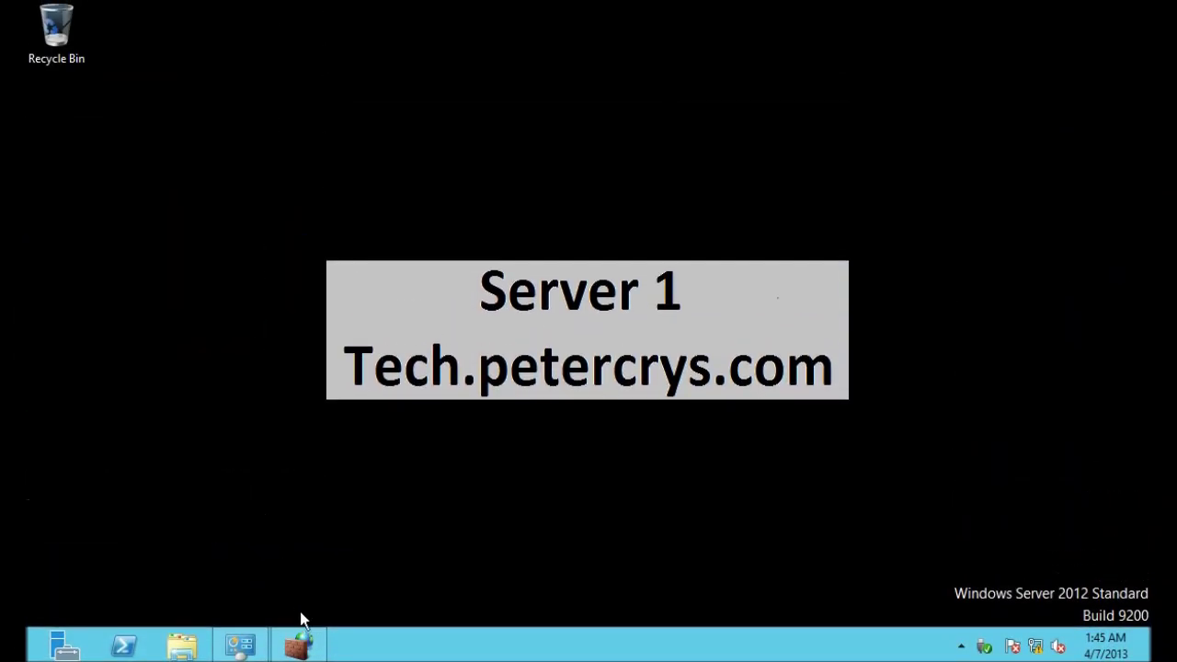
Step: Enable the FTP Server (FTP Traffic-In) inbound rule in the maximized firewall console
{"action": "mouse_move", "coordinate": [287, 628]}
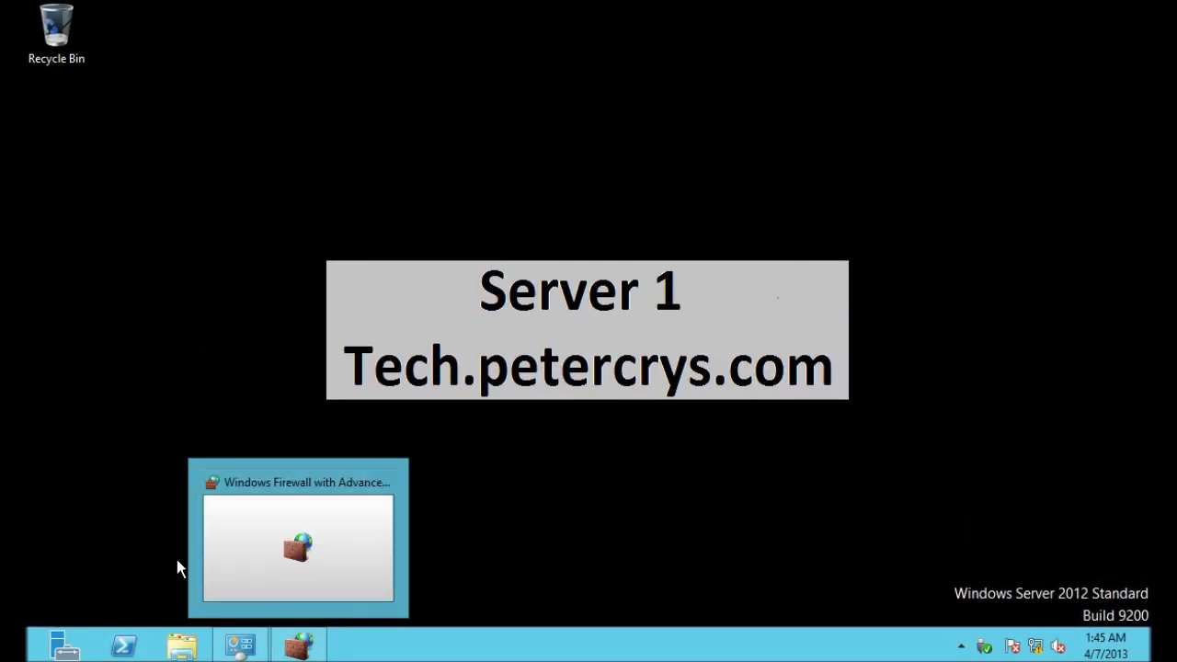
{"action": "left_click", "coordinate": [299, 647]}
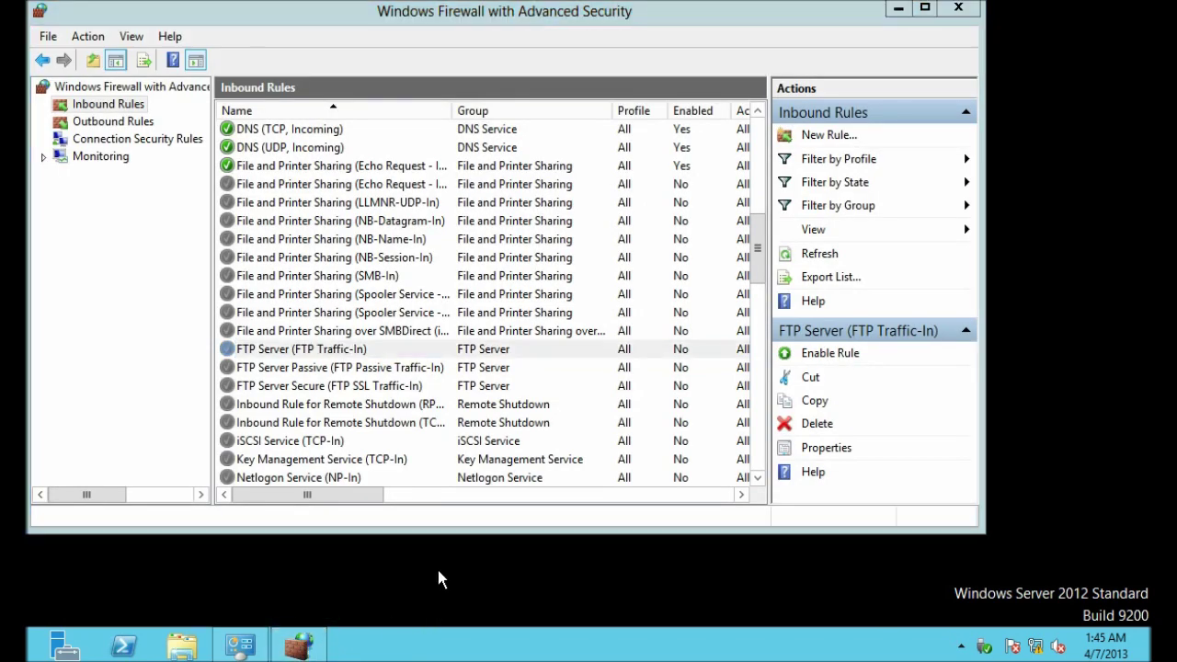
{"action": "left_click", "coordinate": [925, 8]}
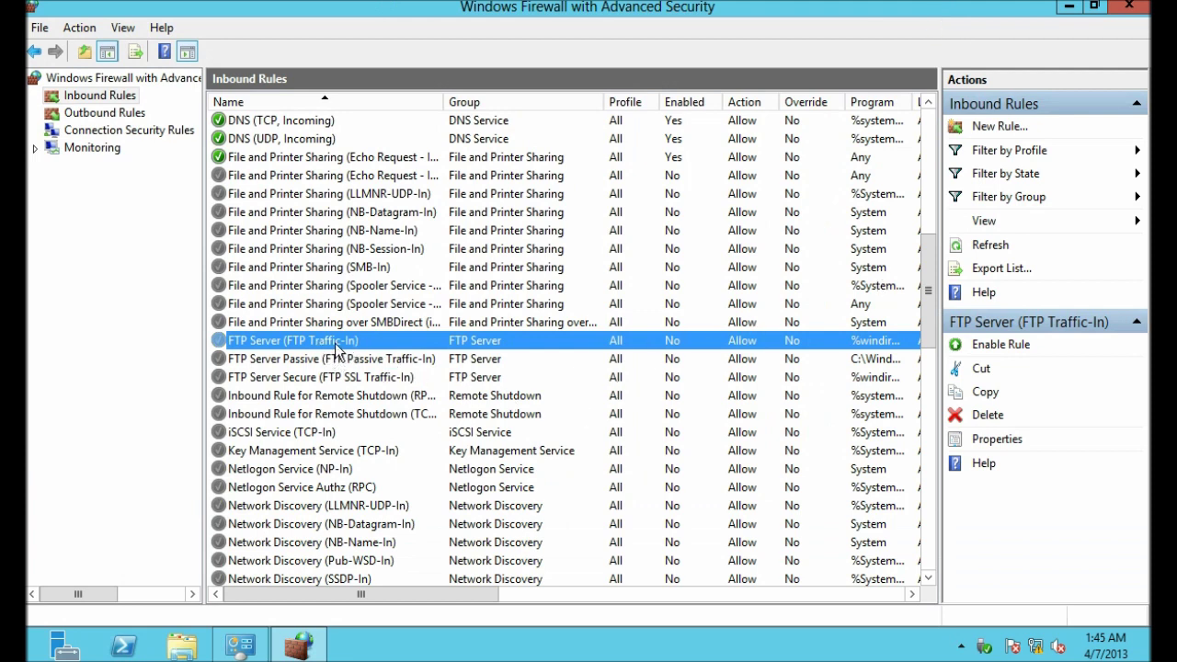
{"action": "left_click_drag", "start_coordinate": [421, 595], "coordinate": [629, 614]}
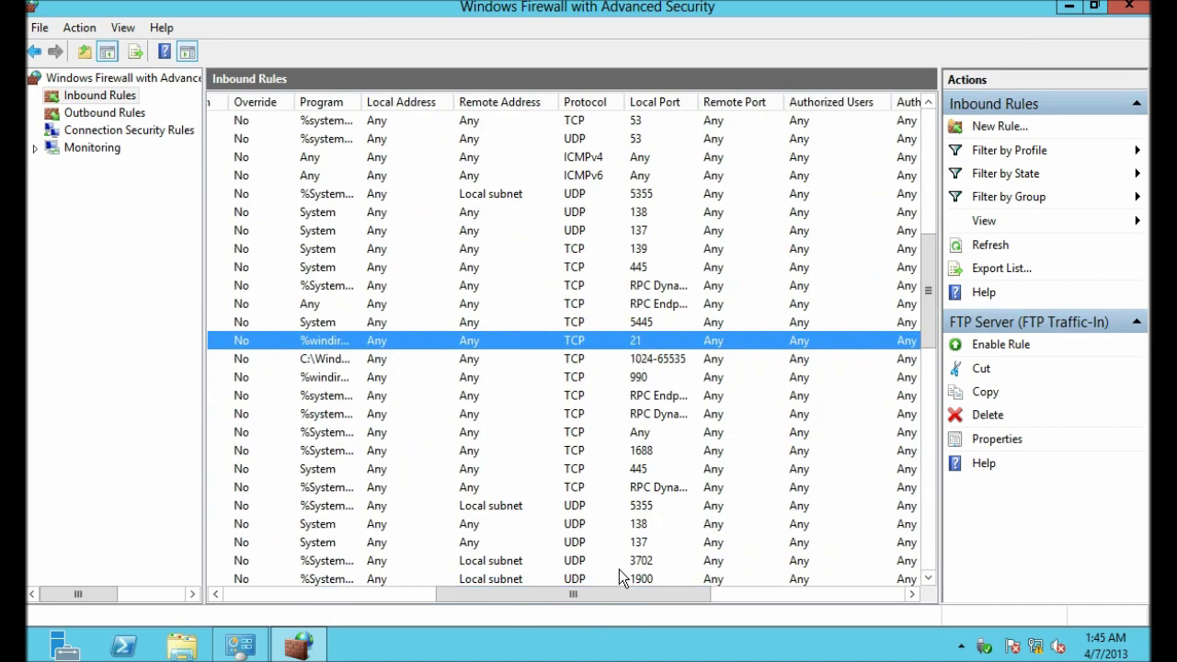
{"action": "left_click_drag", "start_coordinate": [617, 594], "coordinate": [340, 584]}
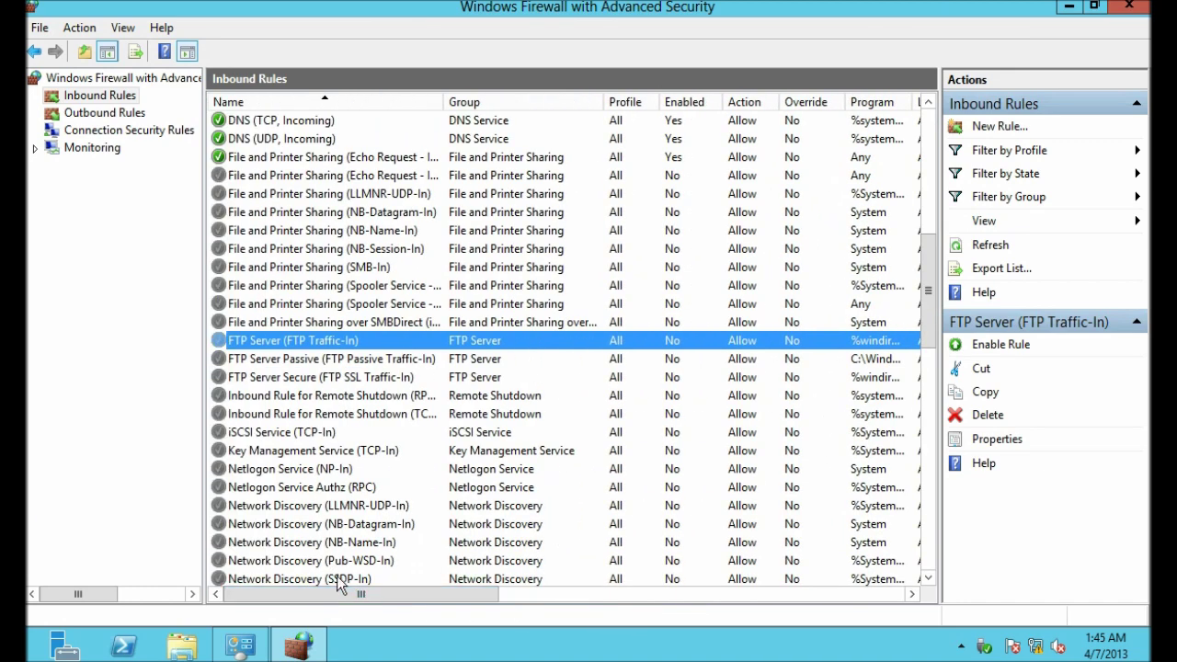
{"action": "left_click", "coordinate": [1000, 348]}
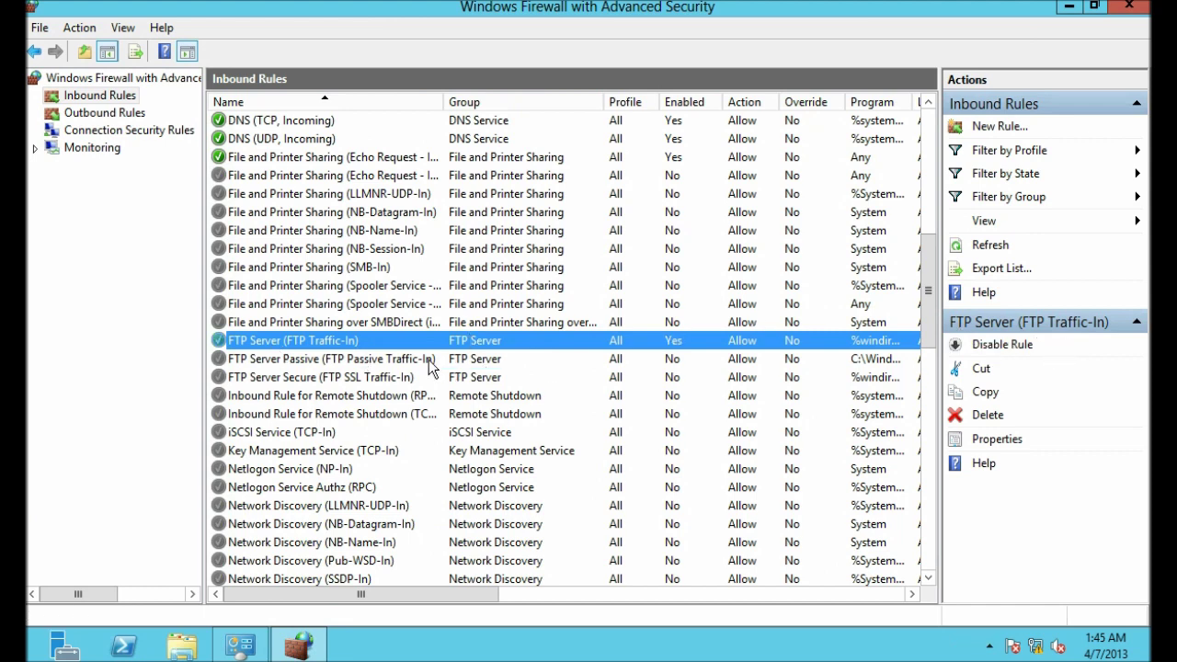
{"action": "left_click", "coordinate": [407, 361]}
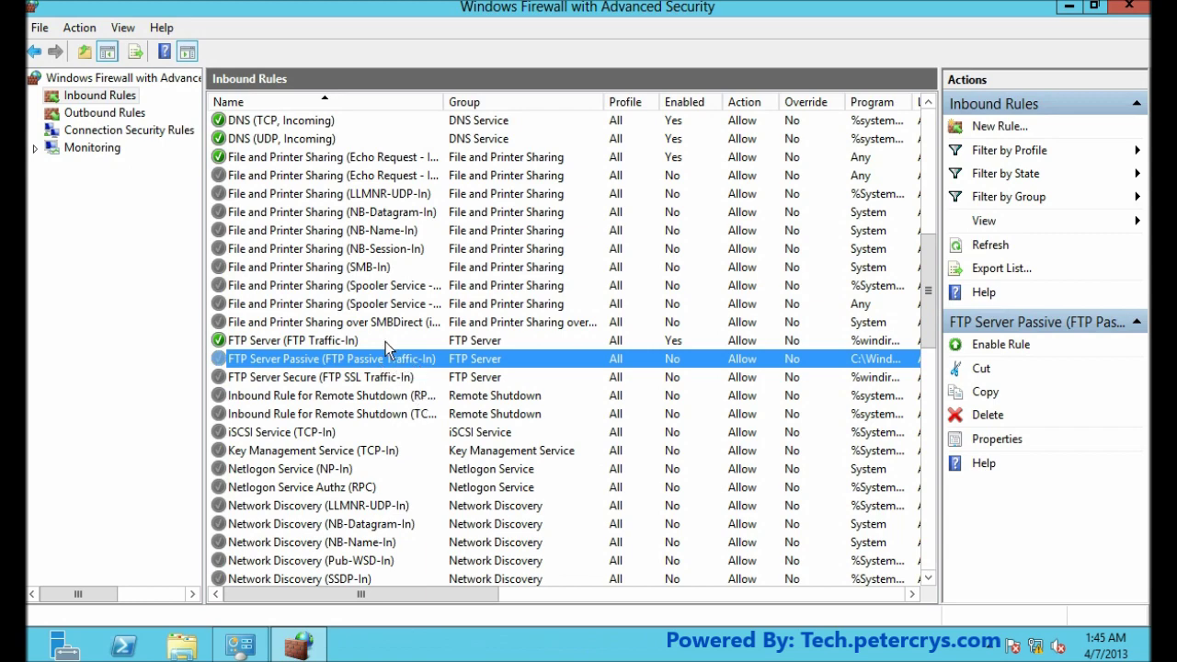
{"action": "left_click", "coordinate": [385, 341]}
{"action": "left_click_drag", "start_coordinate": [484, 593], "coordinate": [491, 638]}
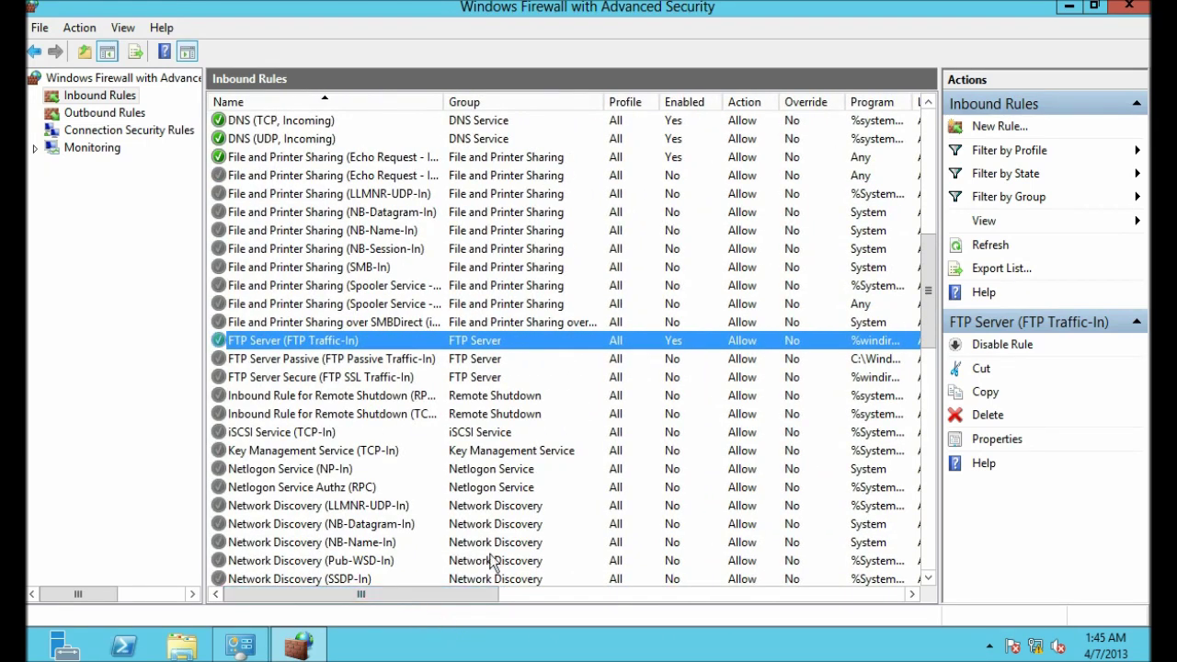
{"action": "left_click", "coordinate": [1068, 7]}
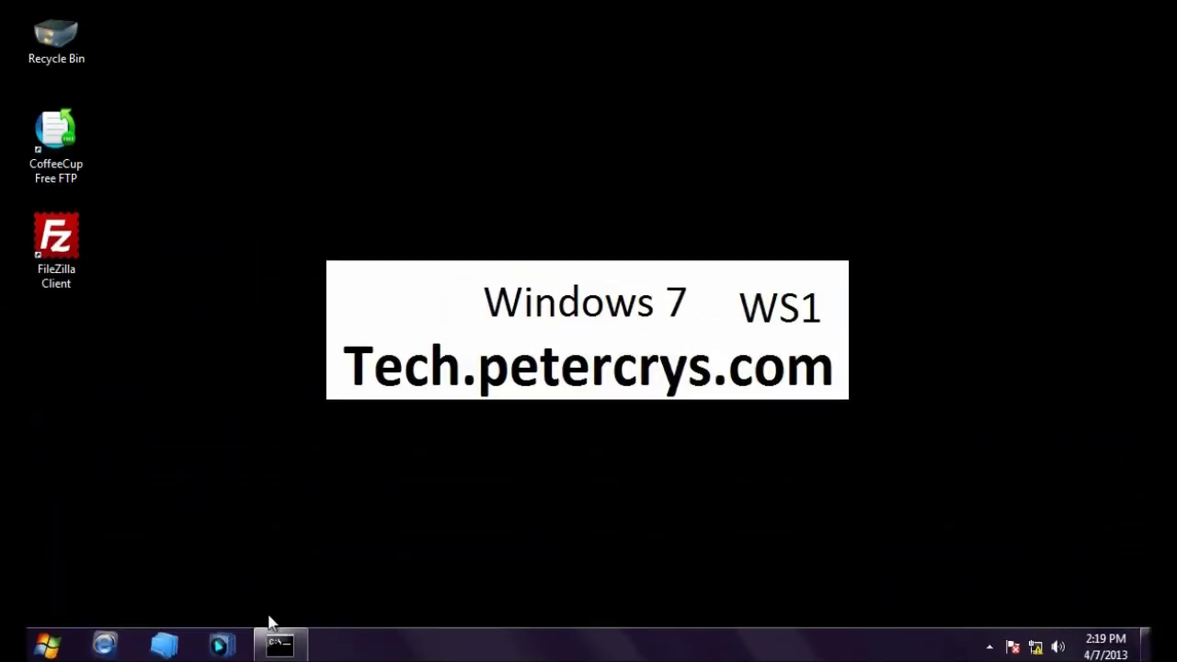
Step: Rerun telnet 192.168.1.100 21, get the 220 Microsoft FTP Service banner, and close the session
{"action": "left_click", "coordinate": [281, 644]}
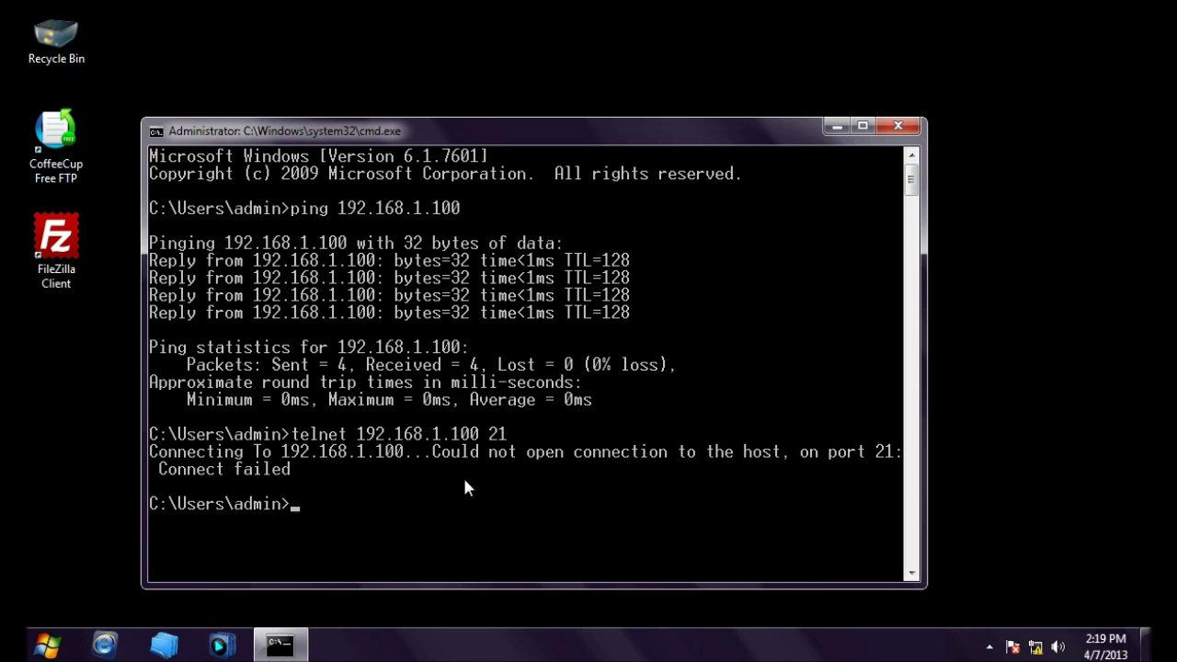
{"action": "type", "text": "telnet 192.168.1."}
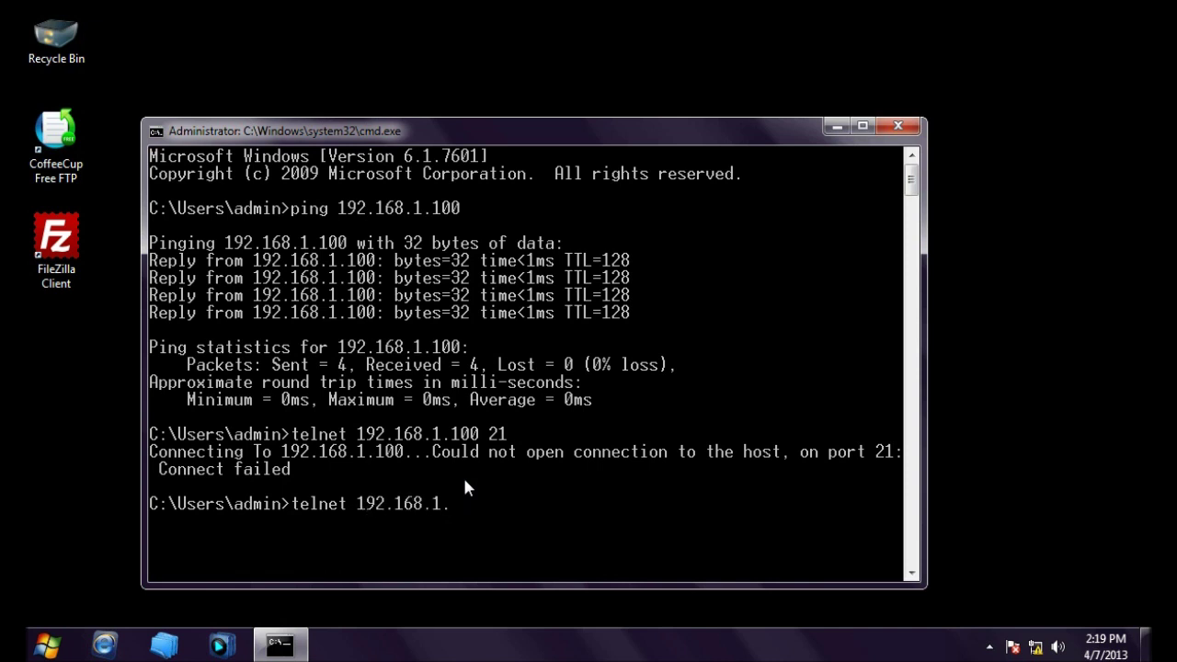
{"action": "type", "text": "100 21"}
{"action": "key", "text": "Return"}
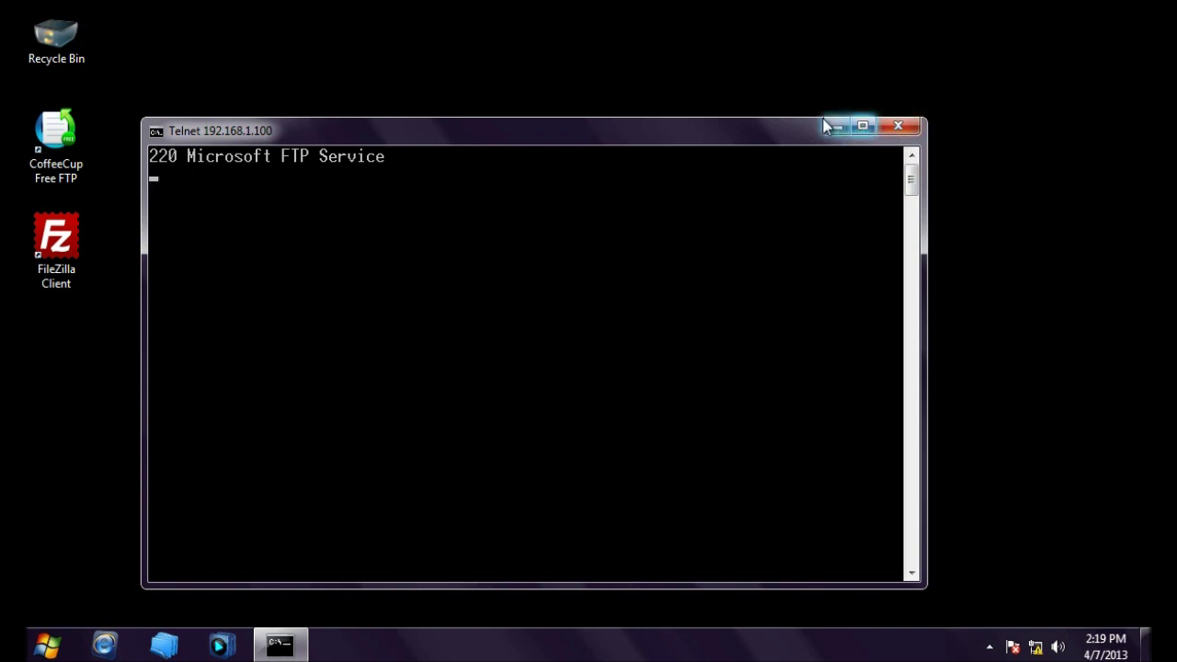
{"action": "left_click", "coordinate": [887, 126]}
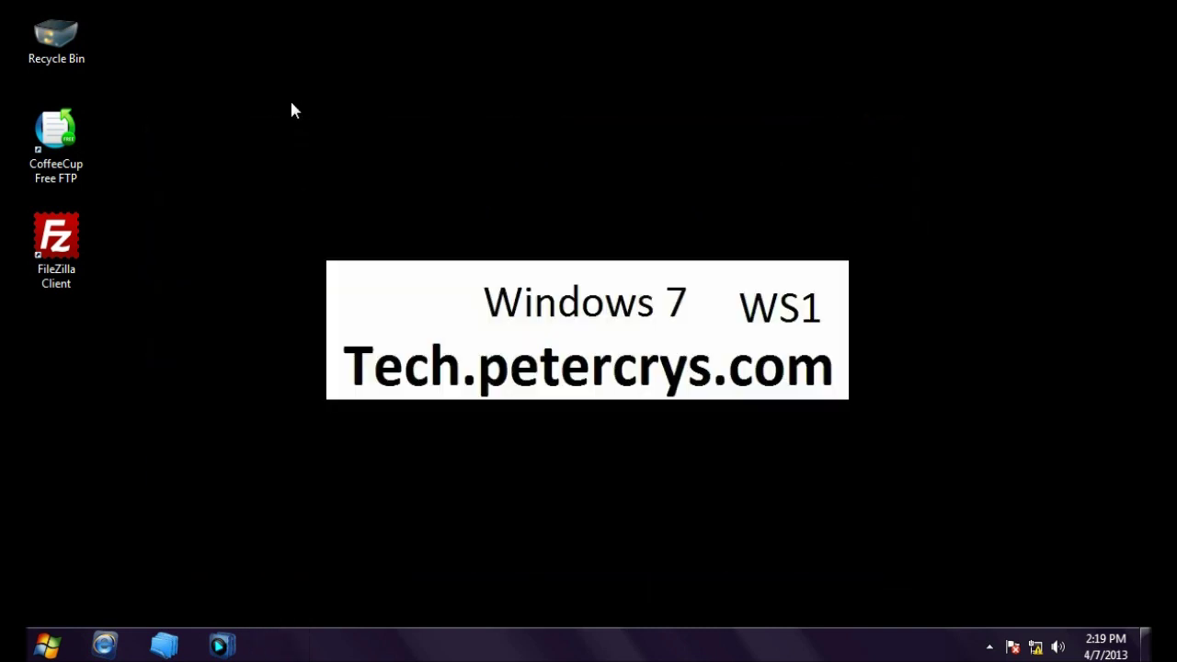
Step: Launch FileZilla Client from its desktop shortcut and open File > Site Manager
{"action": "left_click", "coordinate": [65, 243]}
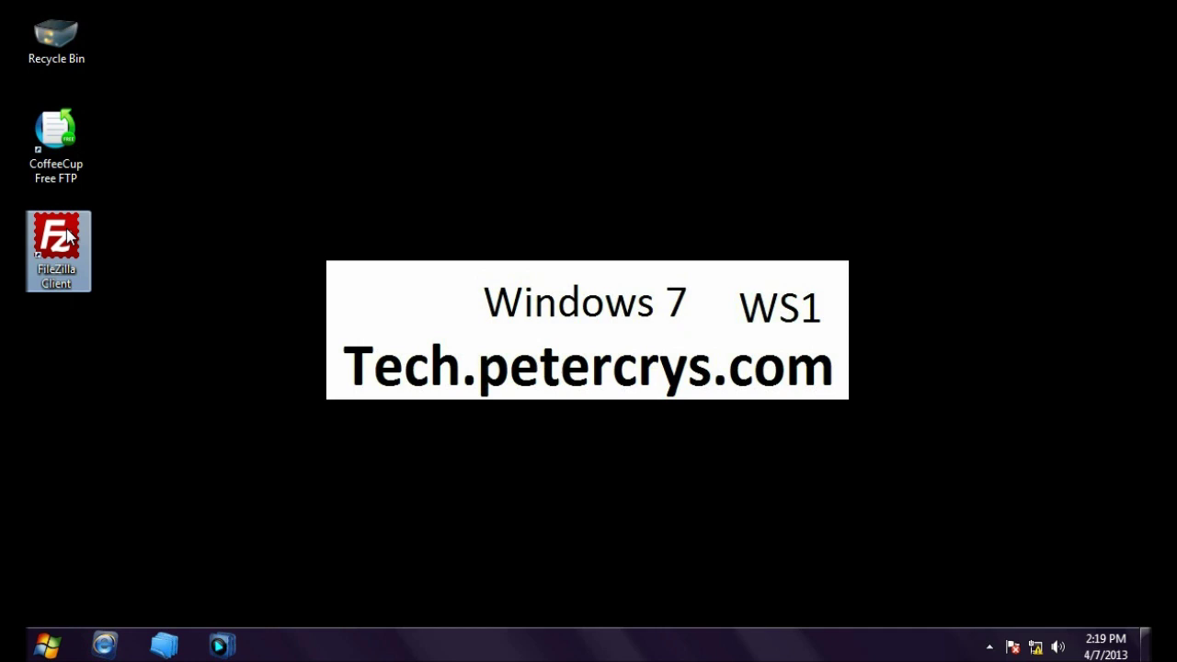
{"action": "double_click", "coordinate": [66, 238]}
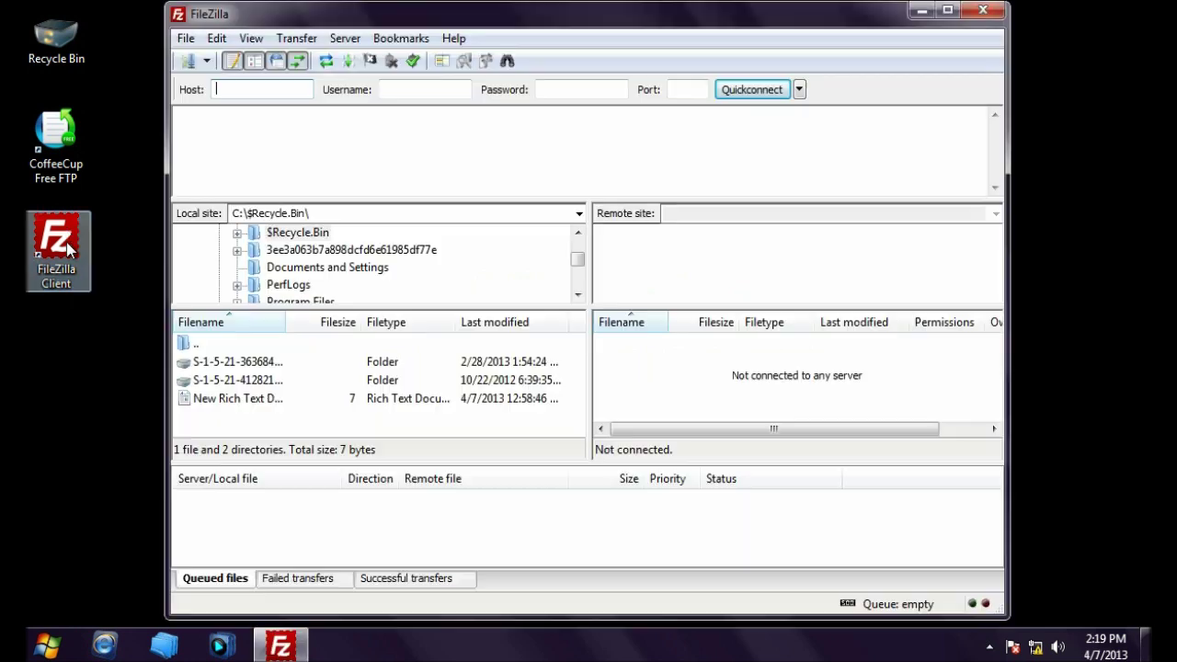
{"action": "left_click", "coordinate": [71, 151]}
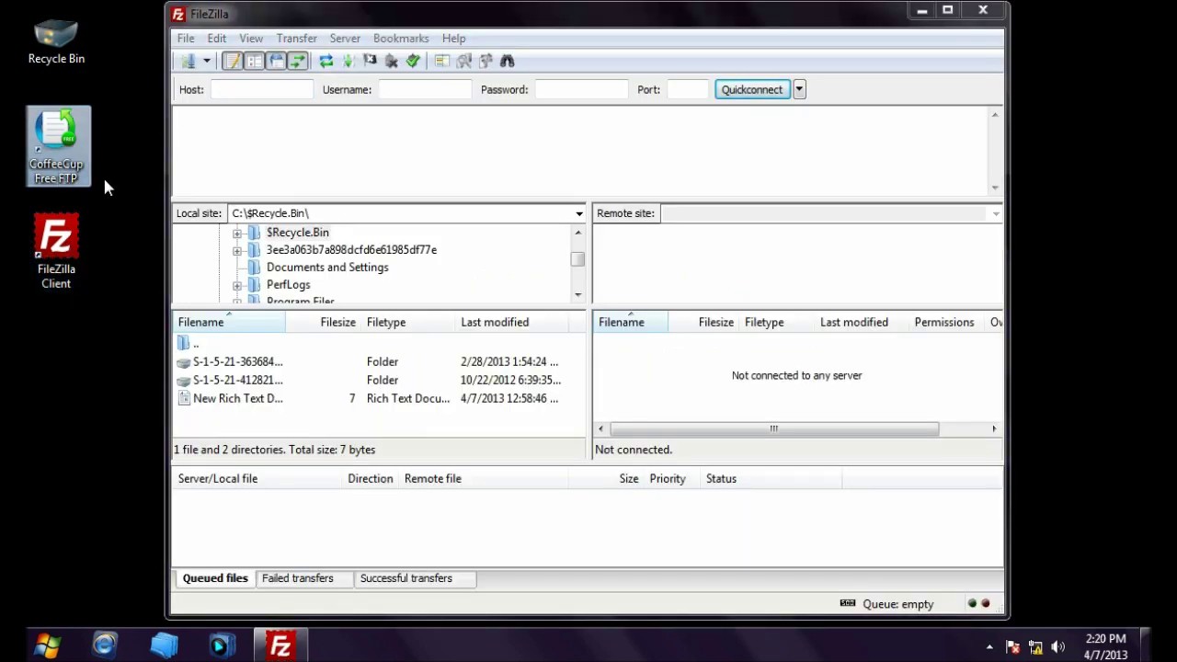
{"action": "left_click", "coordinate": [260, 129]}
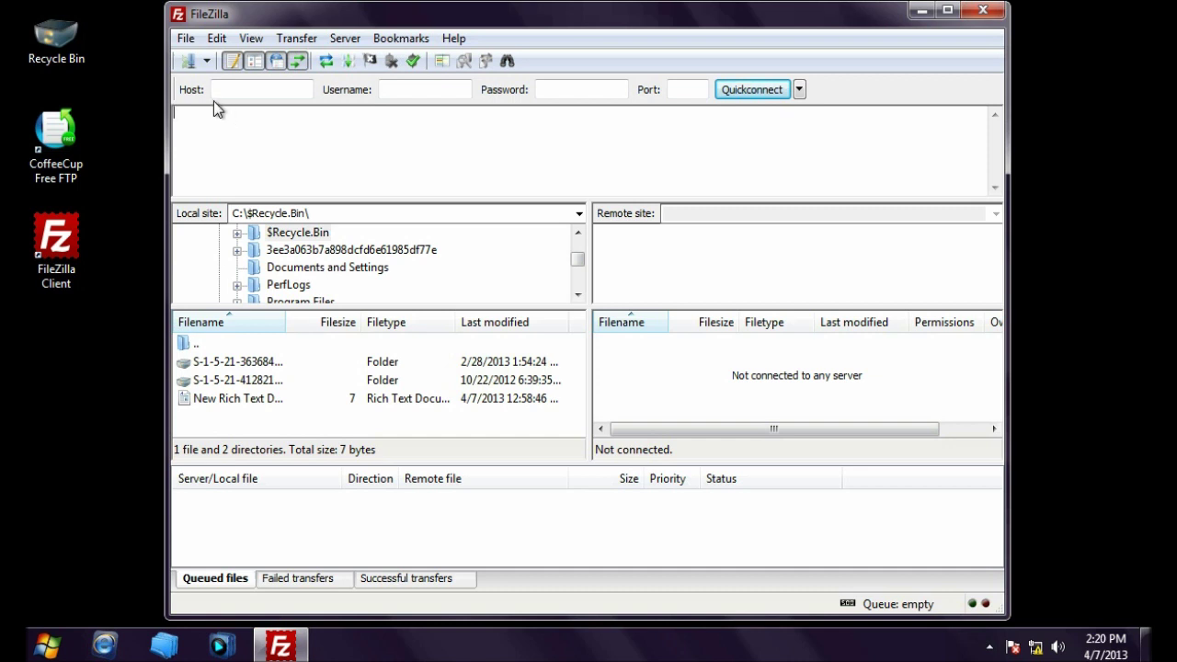
{"action": "left_click", "coordinate": [190, 42]}
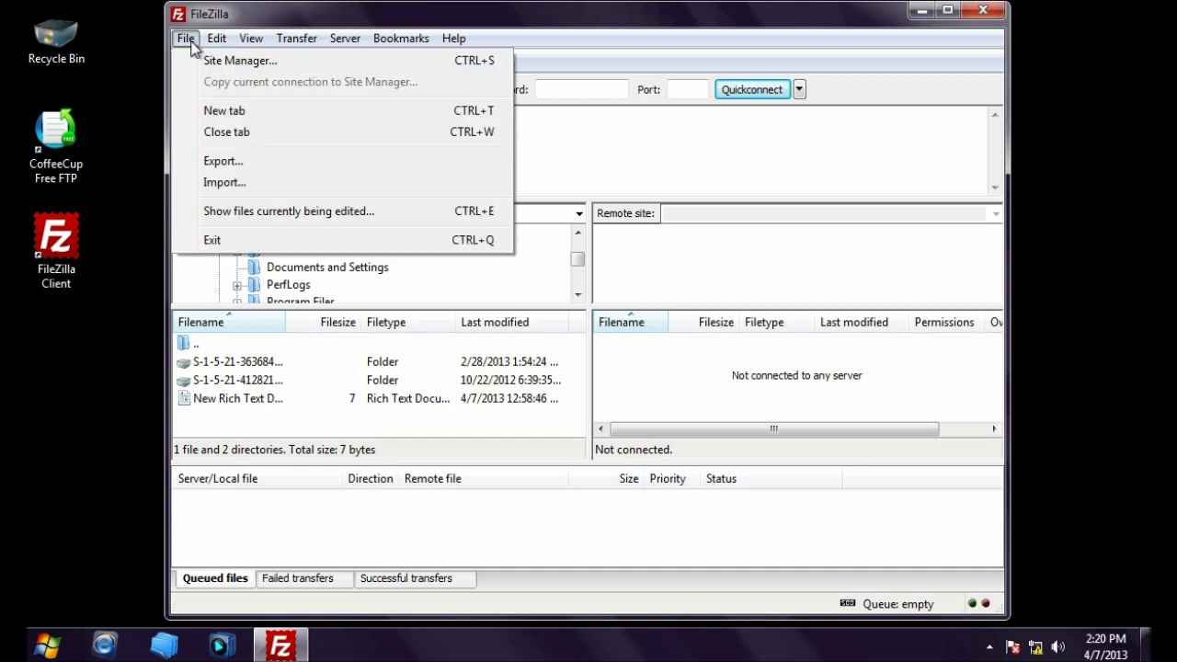
{"action": "left_click", "coordinate": [210, 60]}
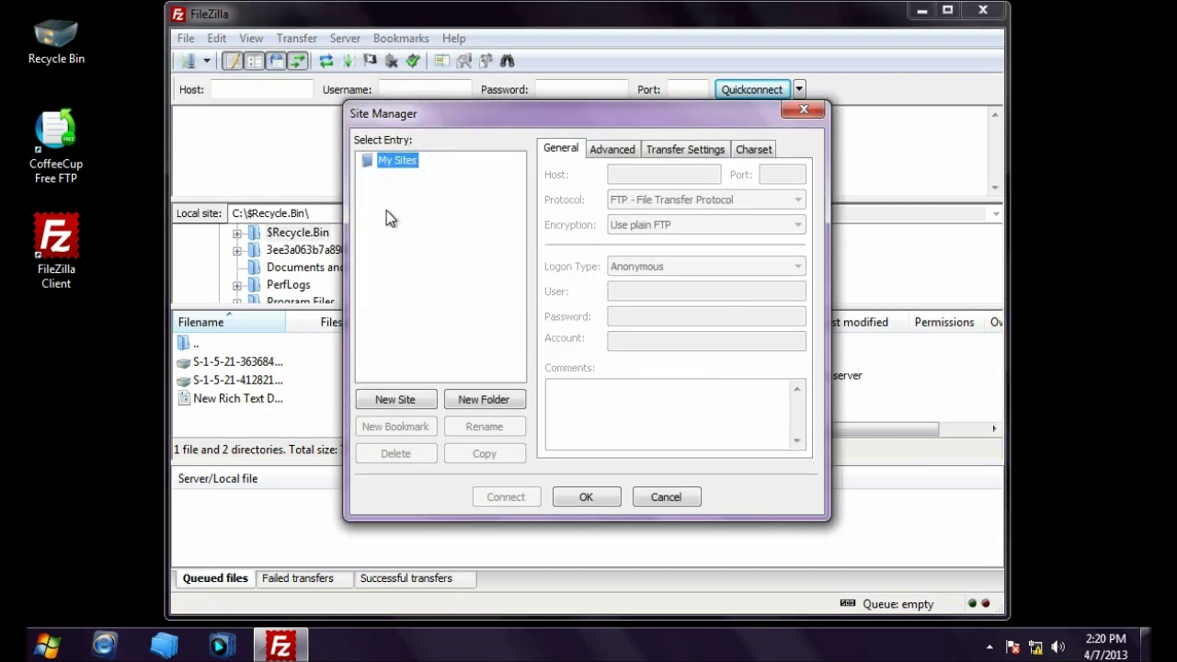
Step: Create and name a new site entry with host 192.168.1.100
{"action": "left_click", "coordinate": [395, 399]}
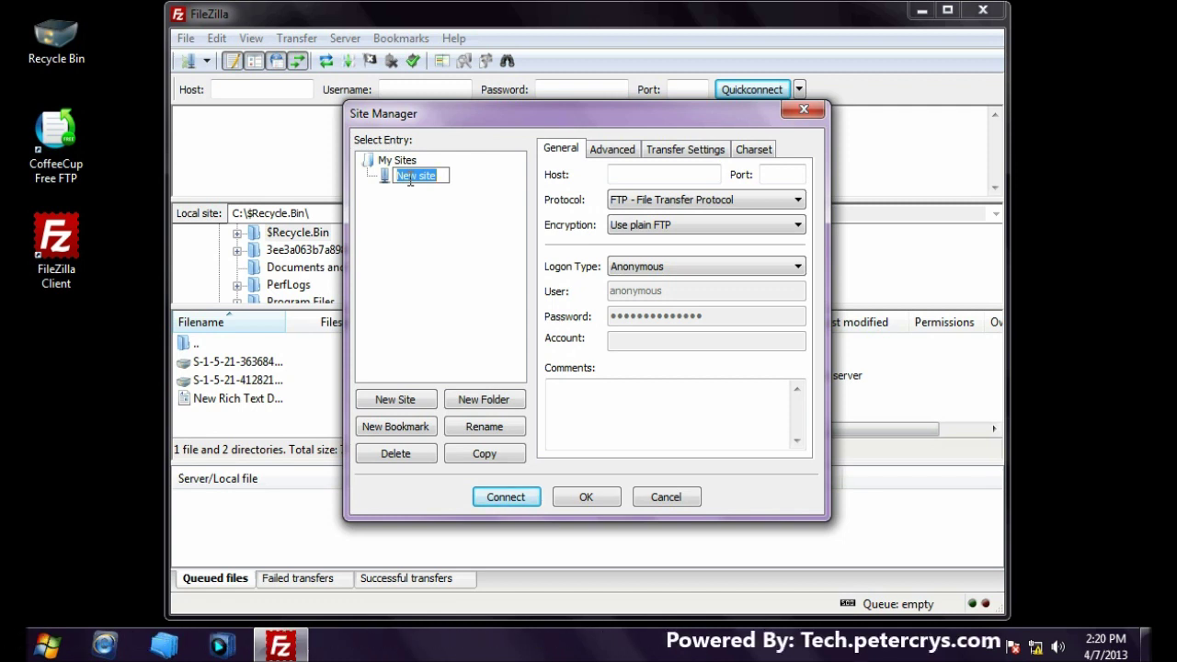
{"action": "type", "text": "petercry"}
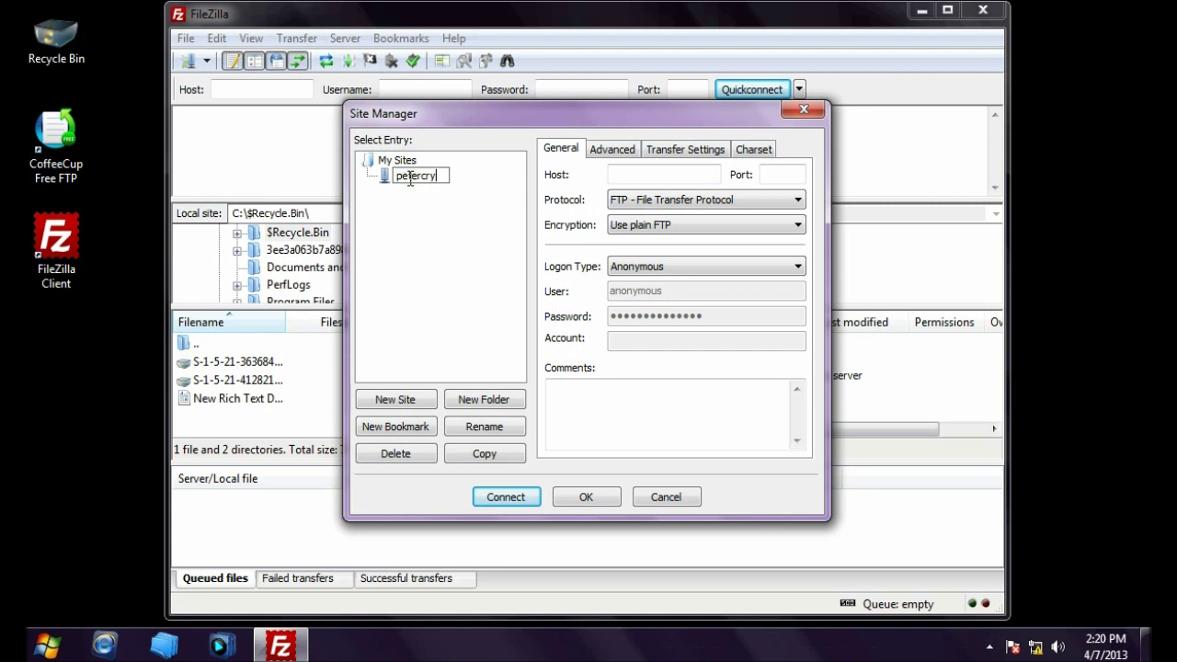
{"action": "type", "text": "s"}
{"action": "key", "text": "Return"}
{"action": "left_click", "coordinate": [653, 174]}
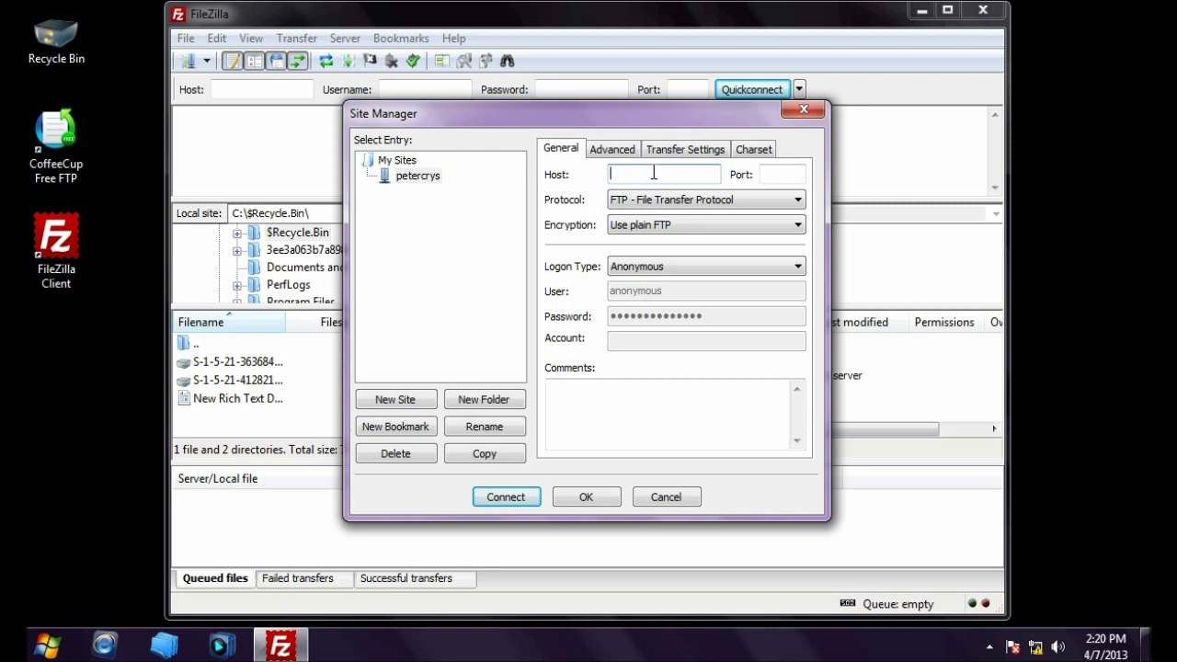
{"action": "type", "text": "192.168.1.100"}
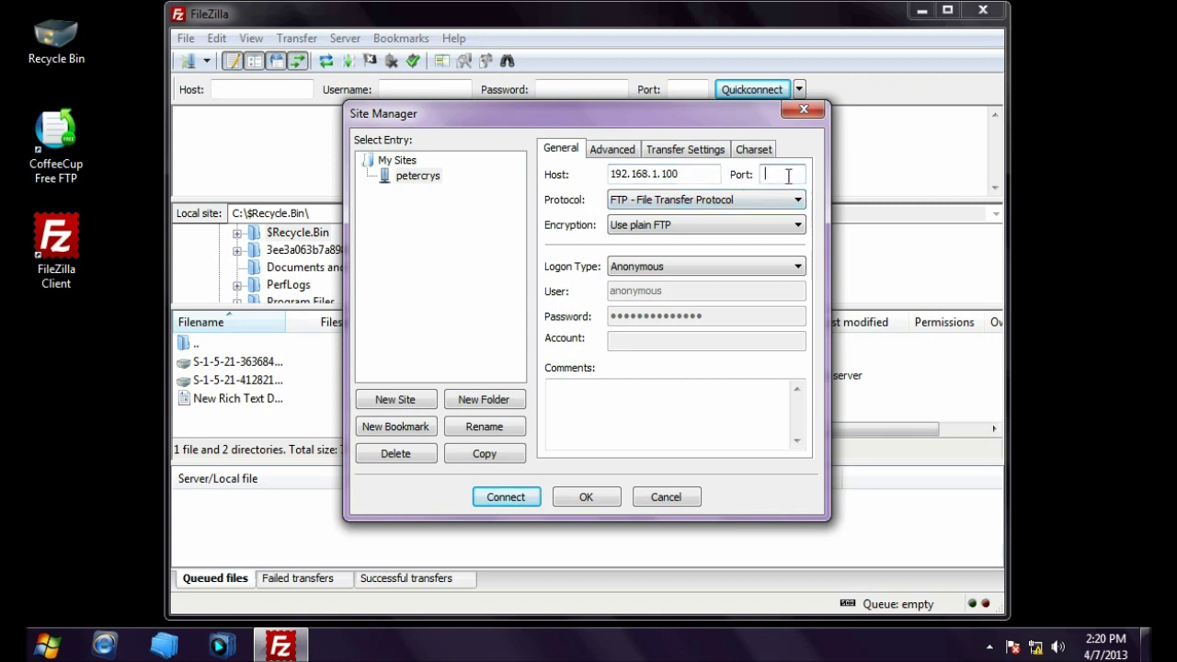
{"action": "left_click", "coordinate": [788, 174]}
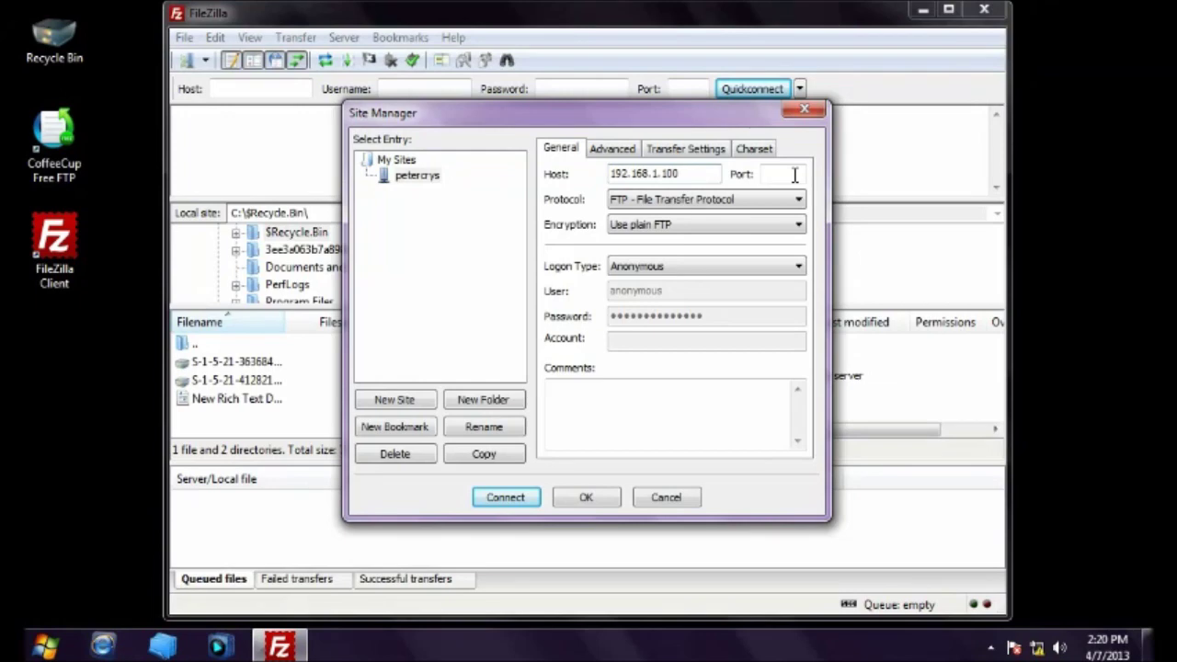
{"action": "left_click", "coordinate": [794, 175]}
Step: Keep plain FTP without encryption, set Logon Type to Ask for password, and user ftpuser
{"action": "left_click", "coordinate": [794, 206]}
{"action": "left_click", "coordinate": [788, 215]}
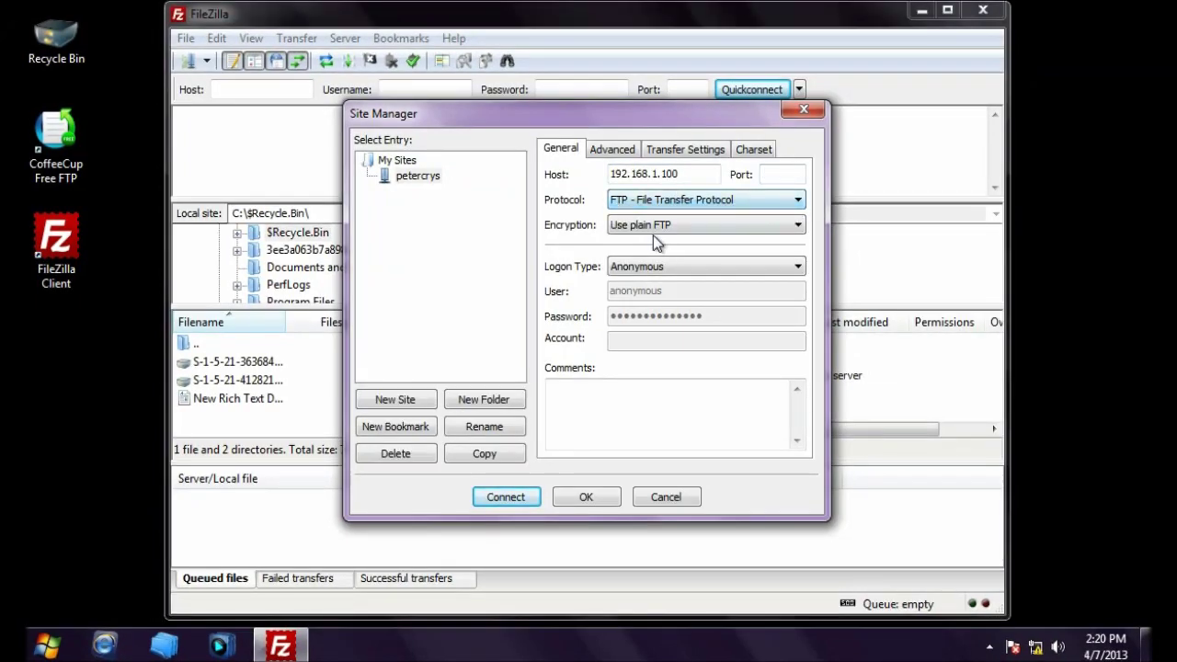
{"action": "left_click", "coordinate": [633, 230]}
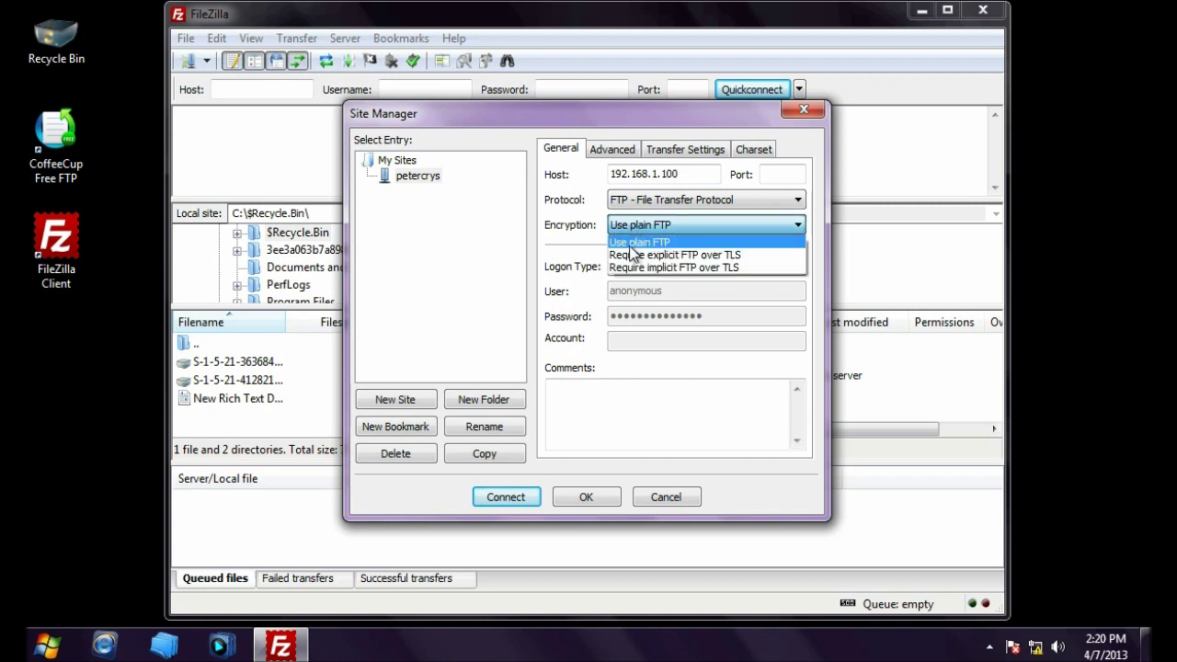
{"action": "left_click", "coordinate": [660, 244]}
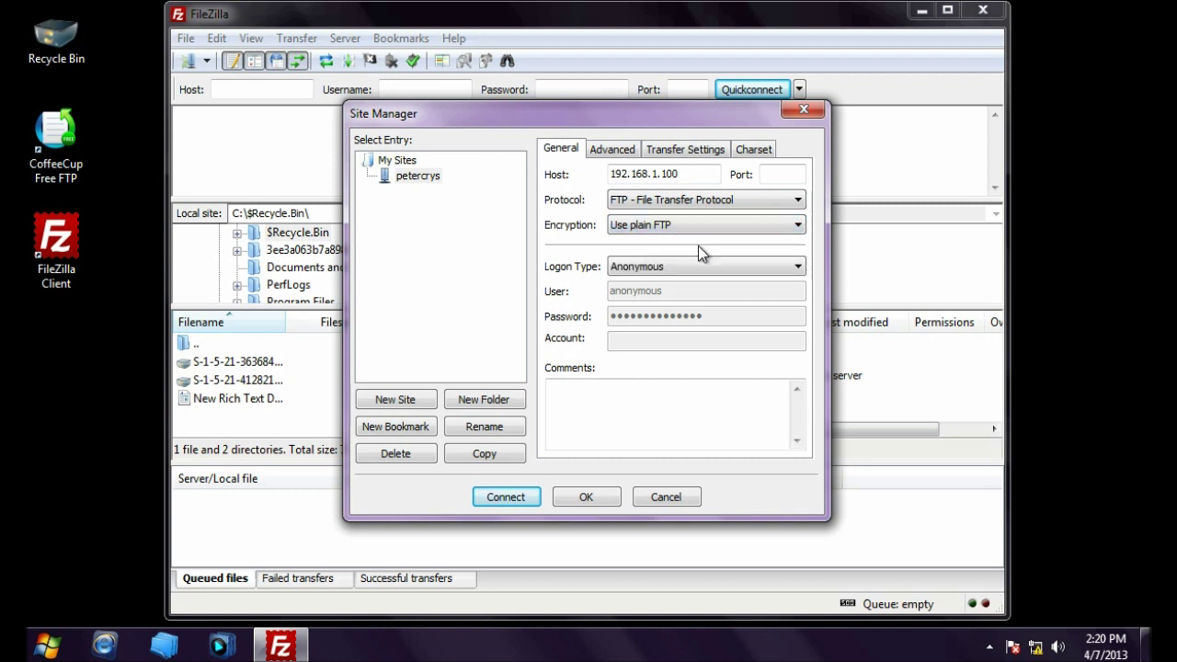
{"action": "left_click", "coordinate": [678, 269]}
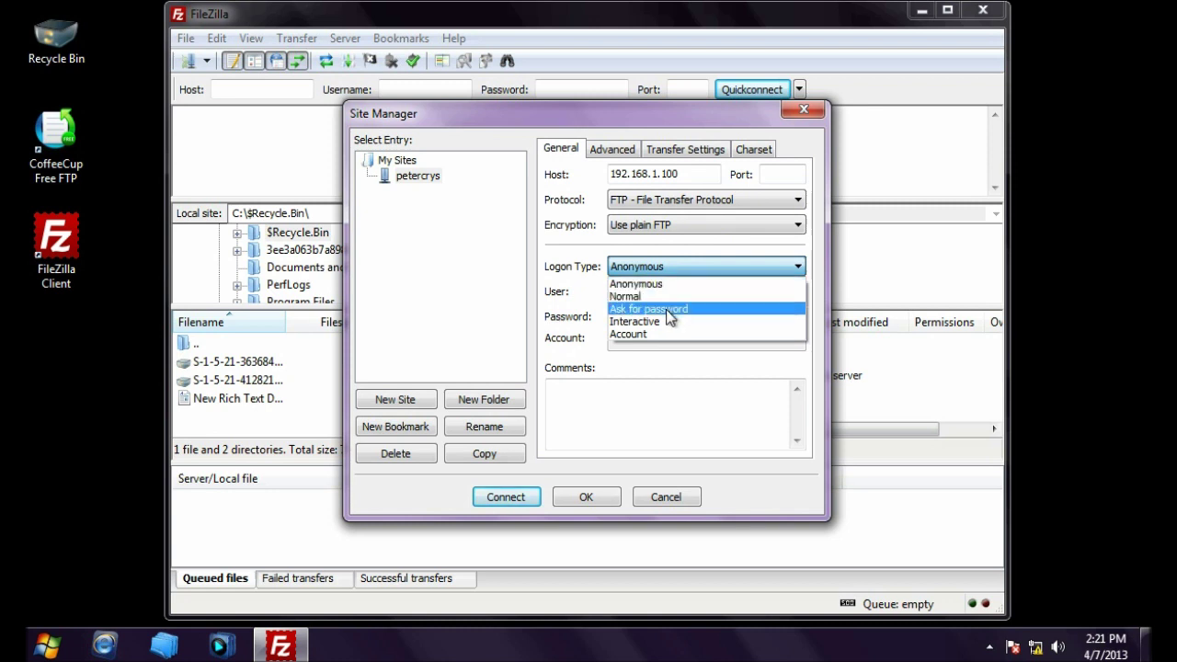
{"action": "left_click", "coordinate": [665, 309]}
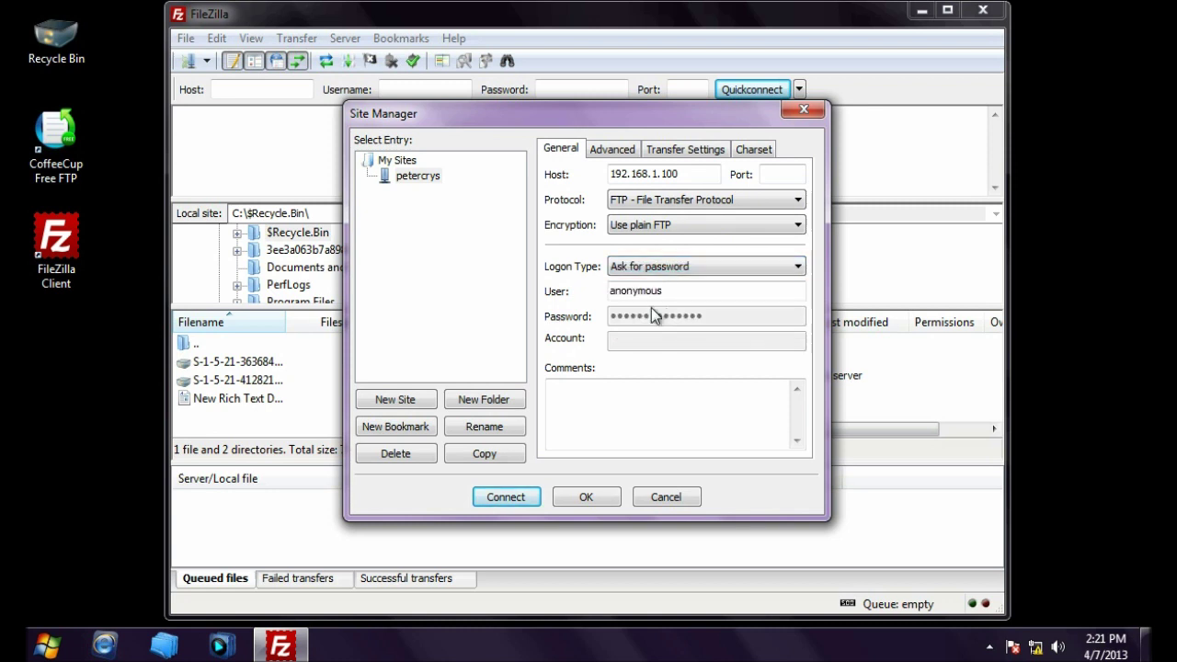
{"action": "left_click", "coordinate": [677, 292]}
{"action": "double_click", "coordinate": [610, 293]}
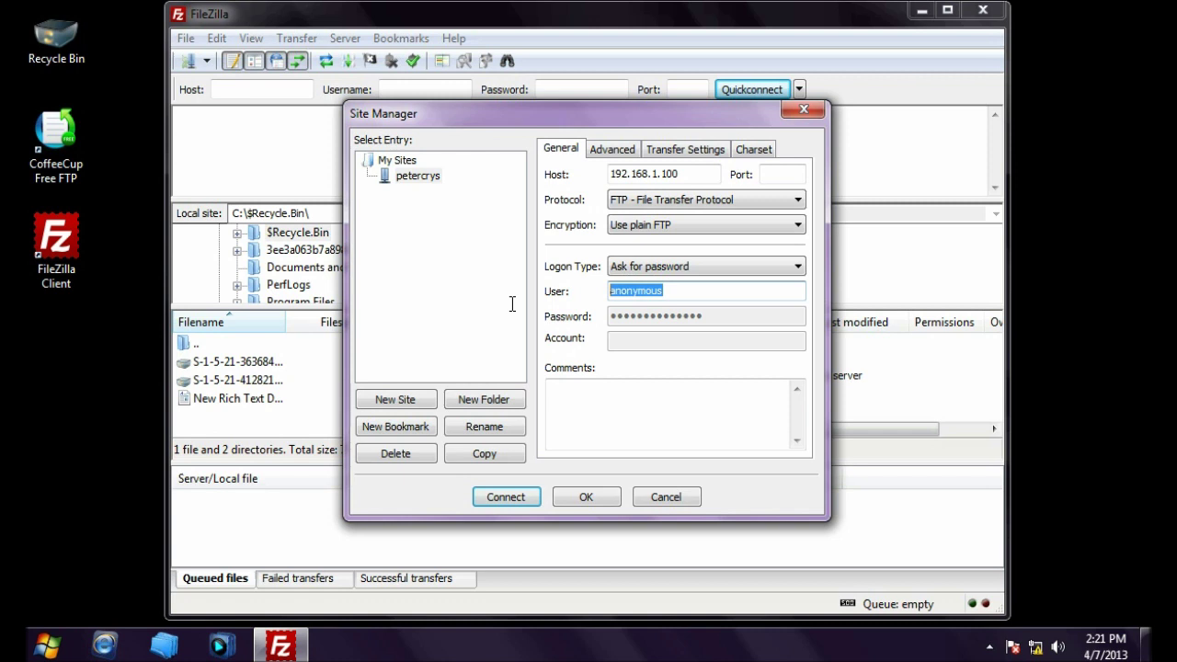
{"action": "type", "text": "ftpuser"}
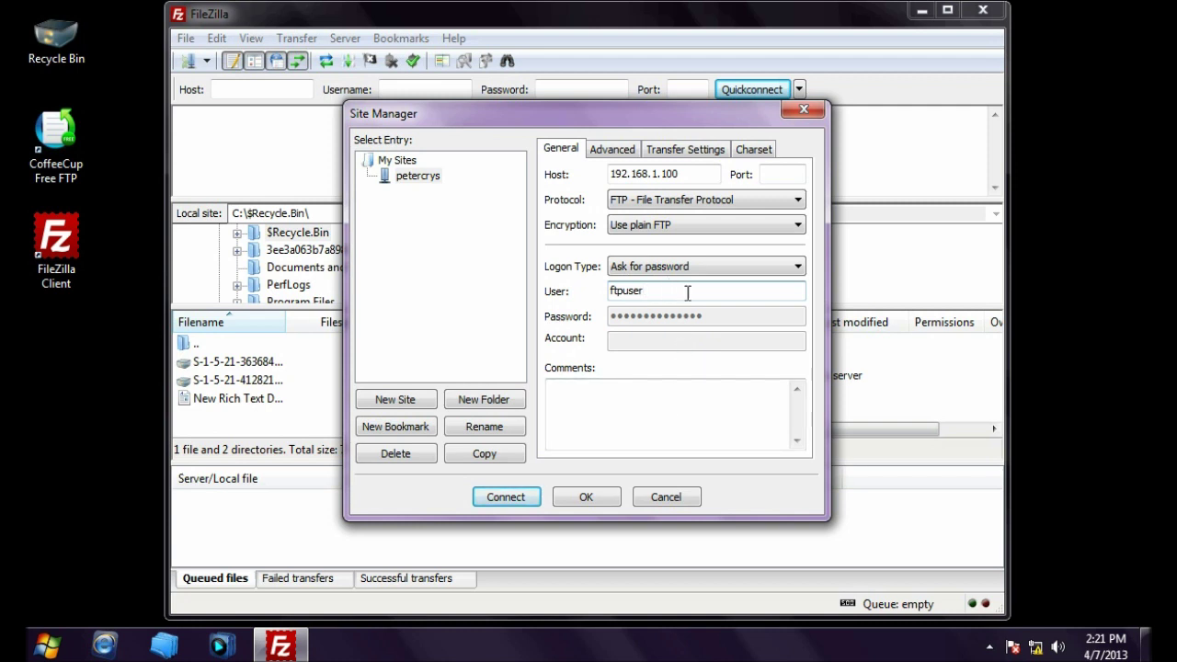
{"action": "left_click", "coordinate": [613, 150]}
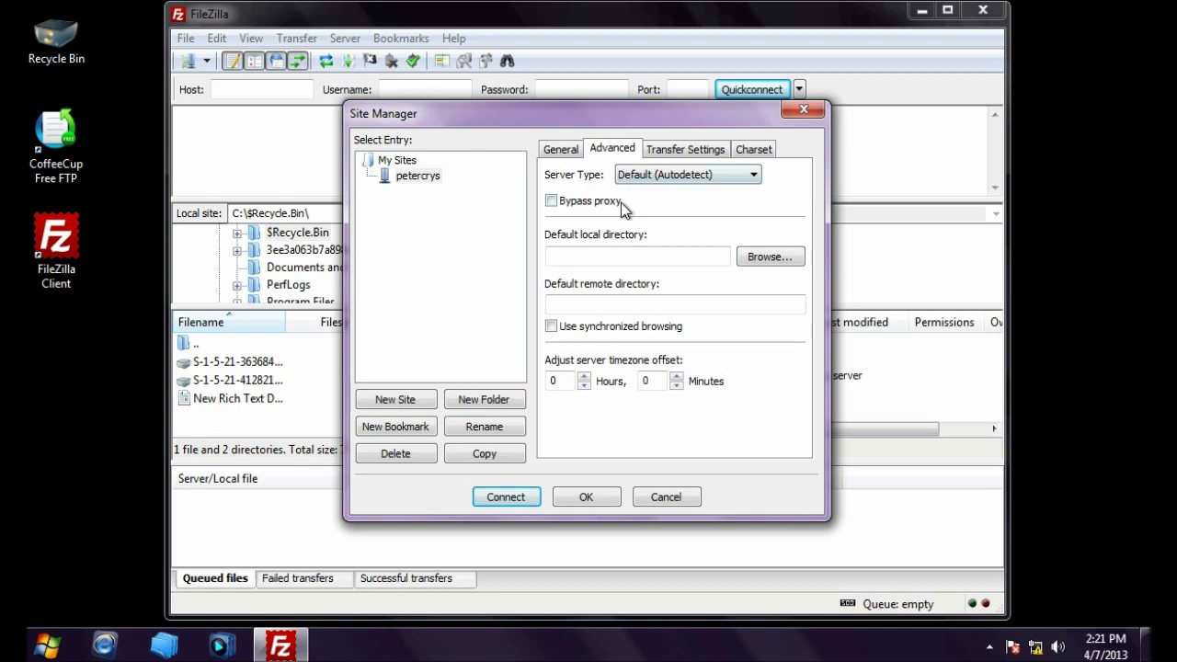
{"action": "left_click", "coordinate": [653, 149]}
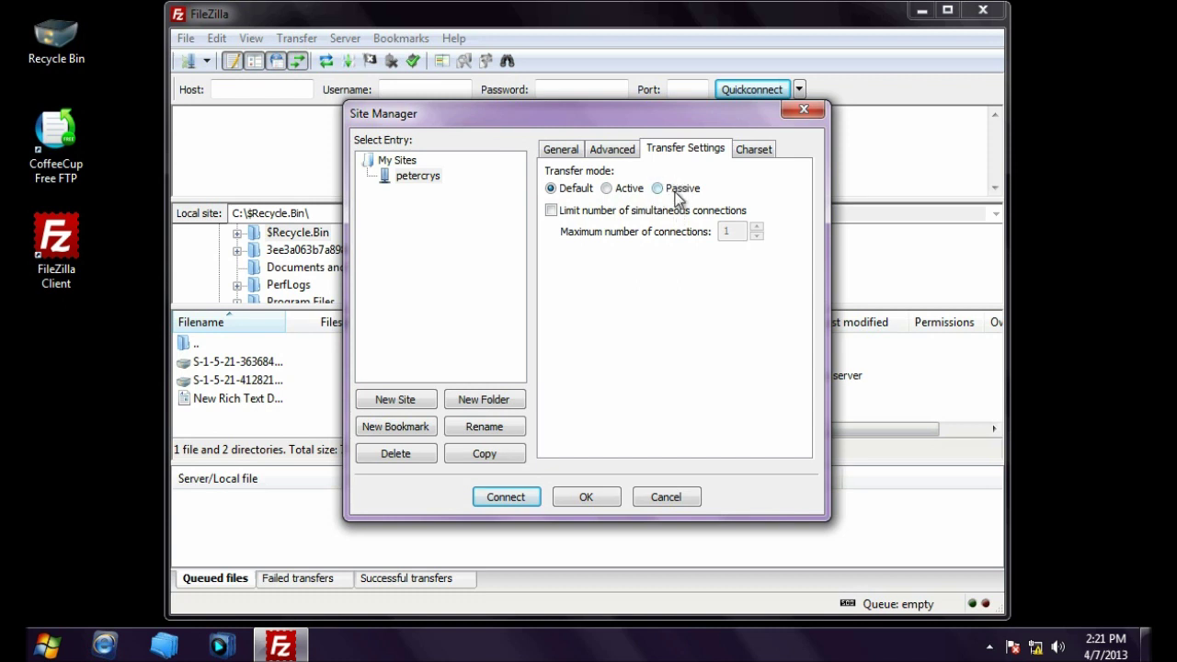
{"action": "left_click", "coordinate": [560, 151]}
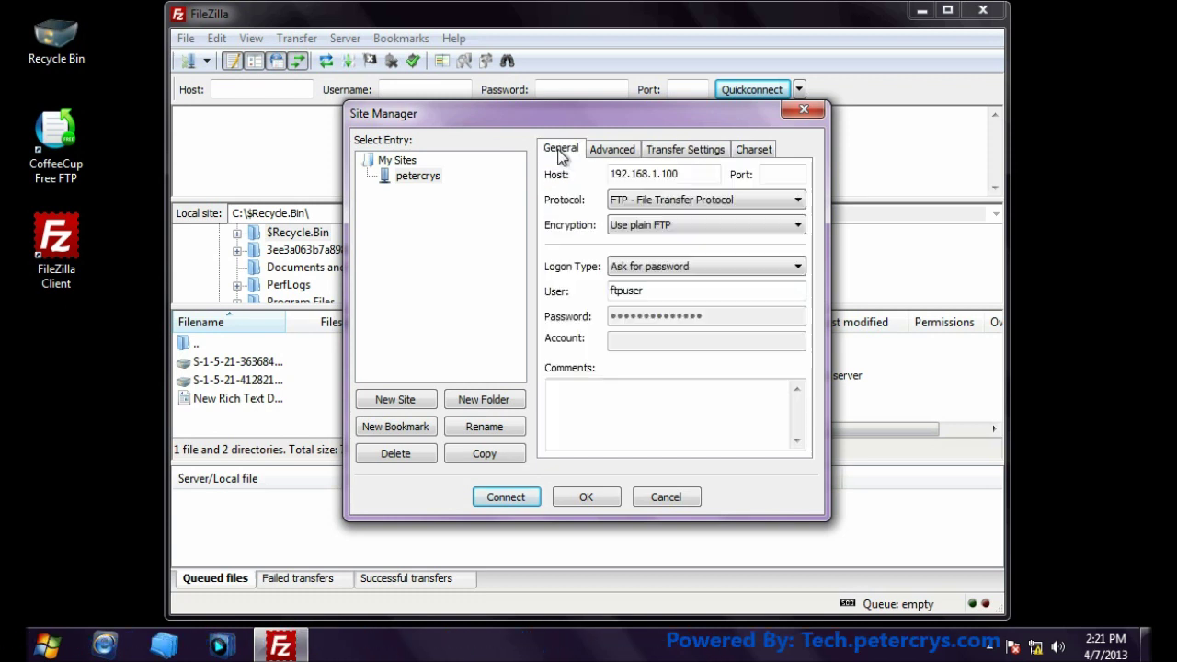
Step: Connect to the saved site, entering the password without remembering it
{"action": "left_click", "coordinate": [505, 497]}
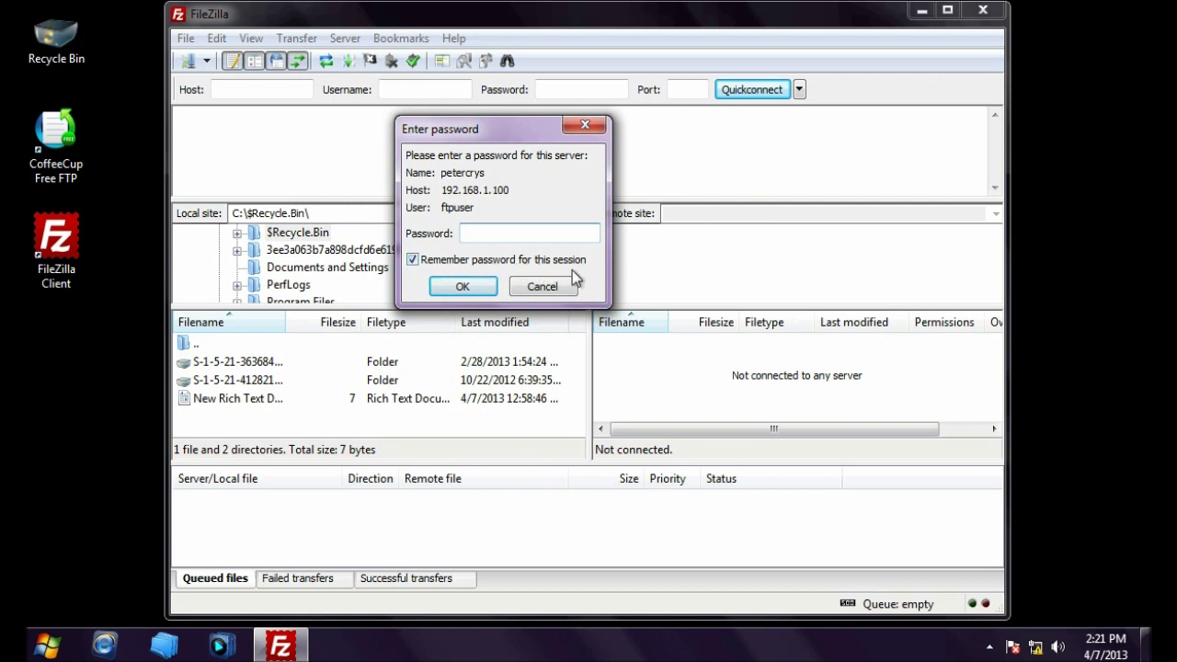
{"action": "left_click", "coordinate": [411, 260]}
{"action": "left_click", "coordinate": [491, 238]}
{"action": "left_click", "coordinate": [462, 287]}
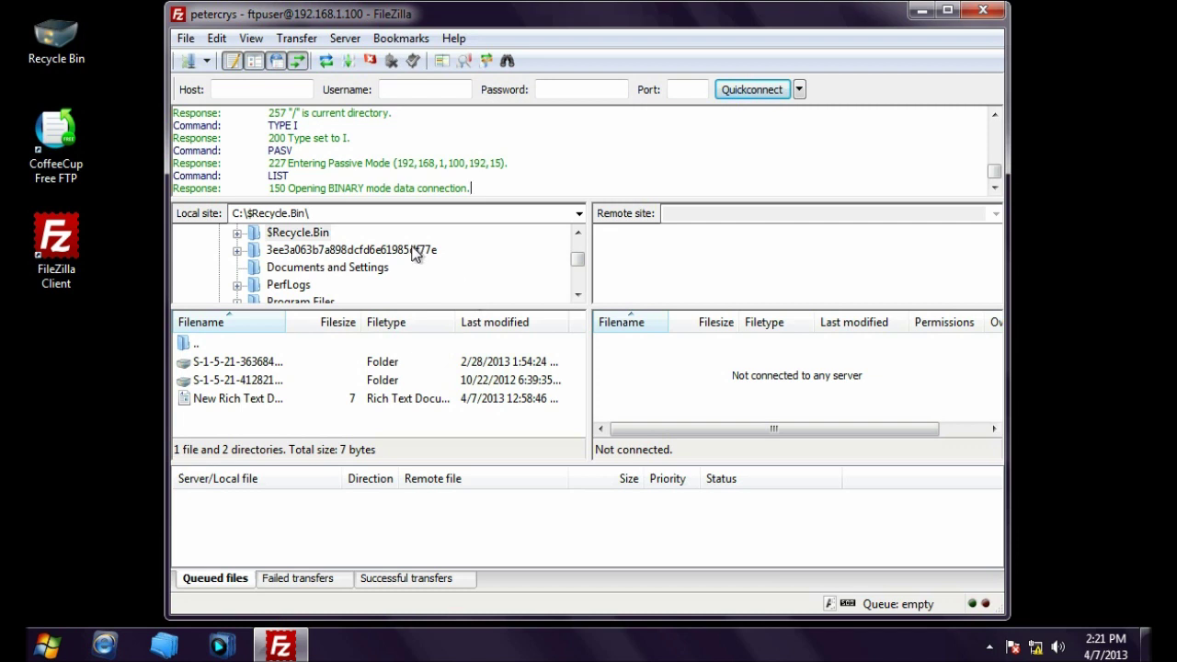
Step: Inspect the log lines showing the directory listing timed out after the binary mode response
{"action": "left_click_drag", "start_coordinate": [272, 190], "coordinate": [471, 187]}
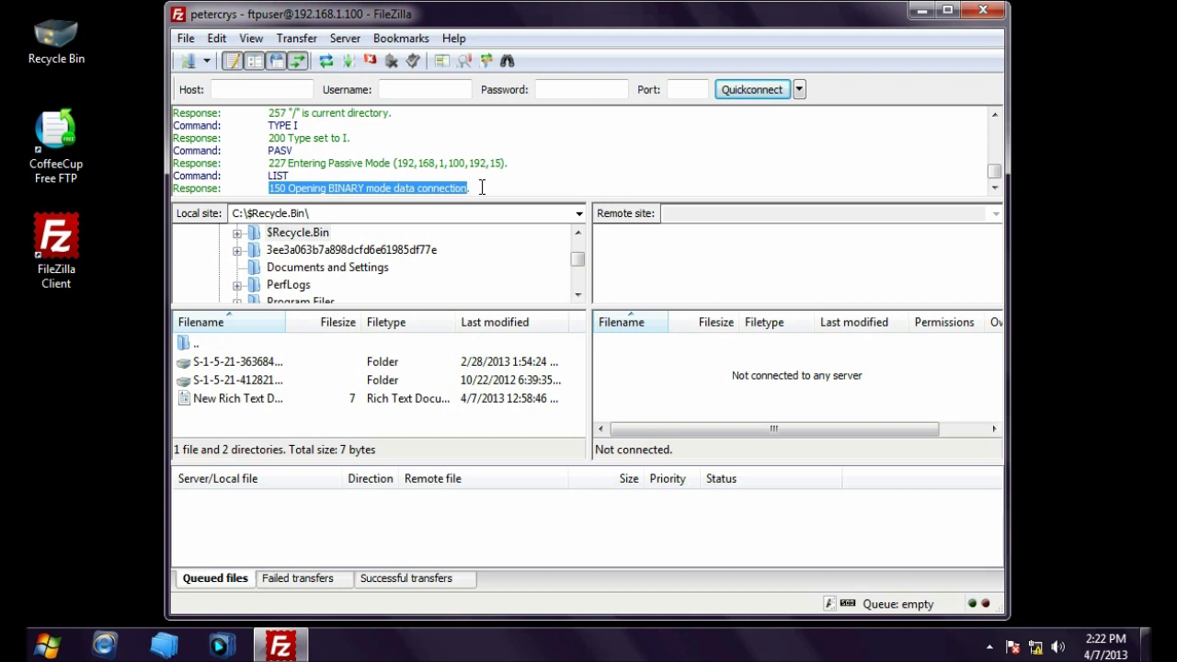
{"action": "left_click", "coordinate": [480, 187]}
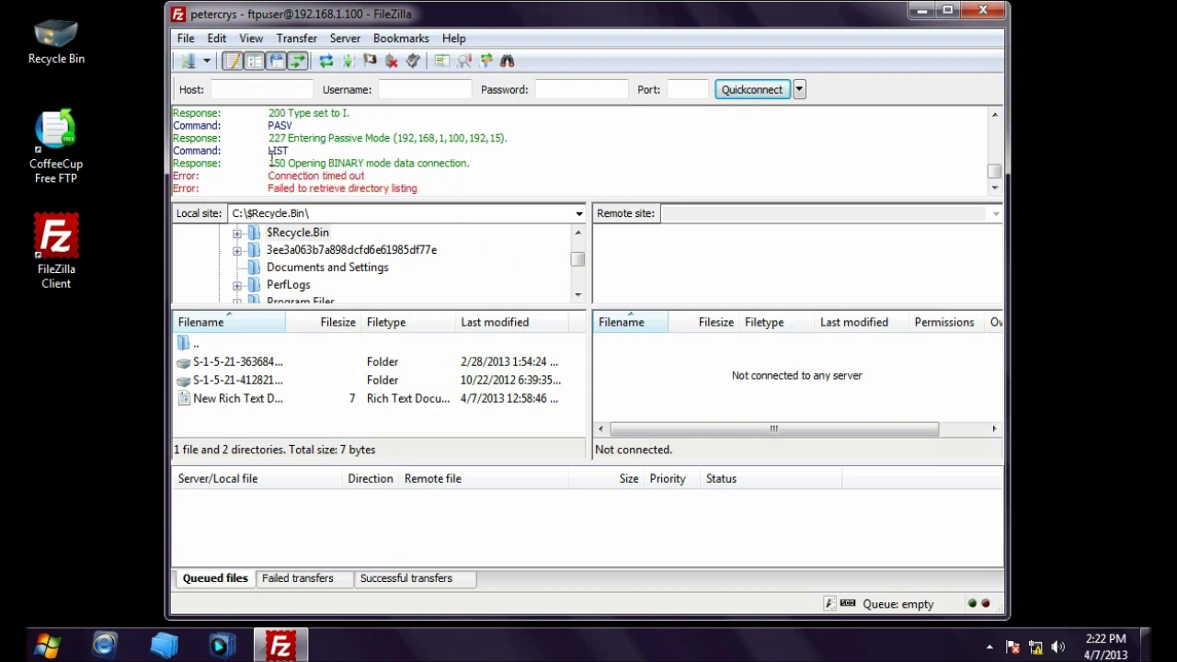
{"action": "left_click_drag", "start_coordinate": [269, 160], "coordinate": [494, 172]}
{"action": "left_click", "coordinate": [495, 172]}
Step: Switch the saved site's transfer mode to Active in Site Manager
{"action": "left_click", "coordinate": [190, 61]}
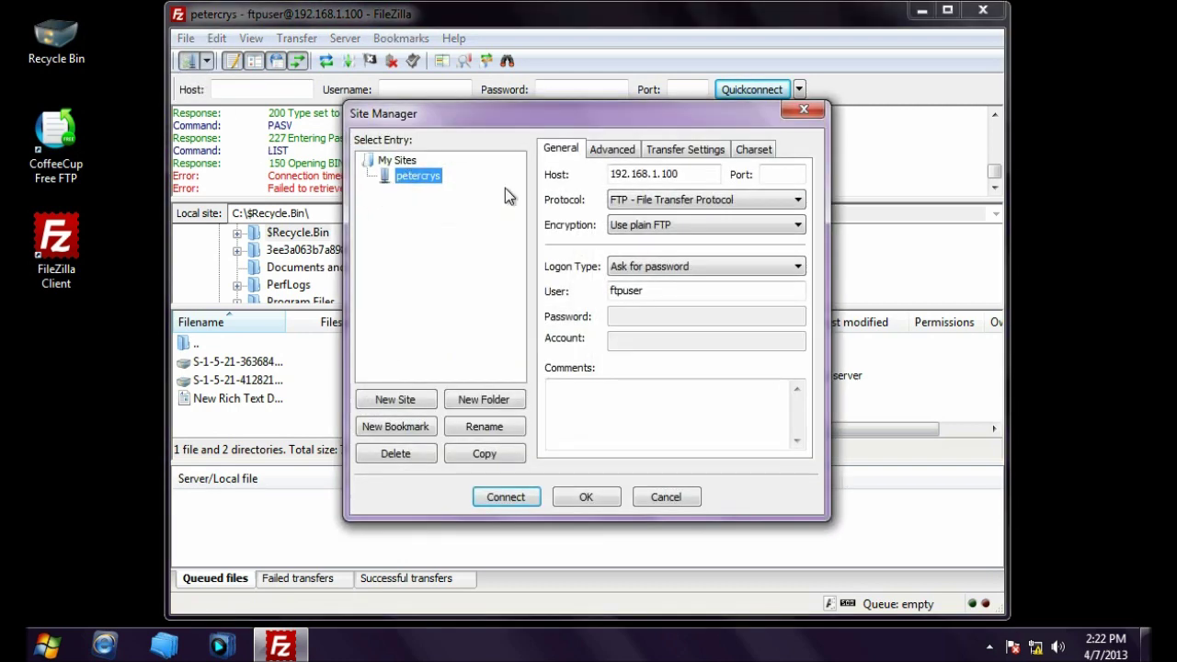
{"action": "left_click", "coordinate": [585, 168]}
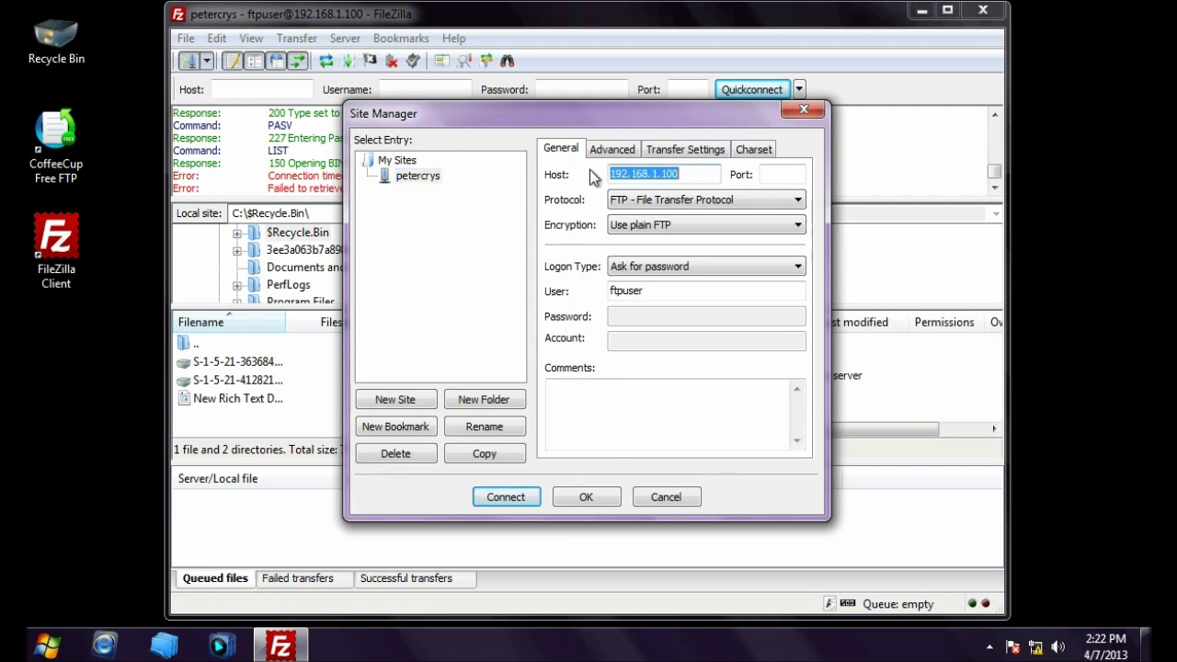
{"action": "left_click", "coordinate": [676, 153]}
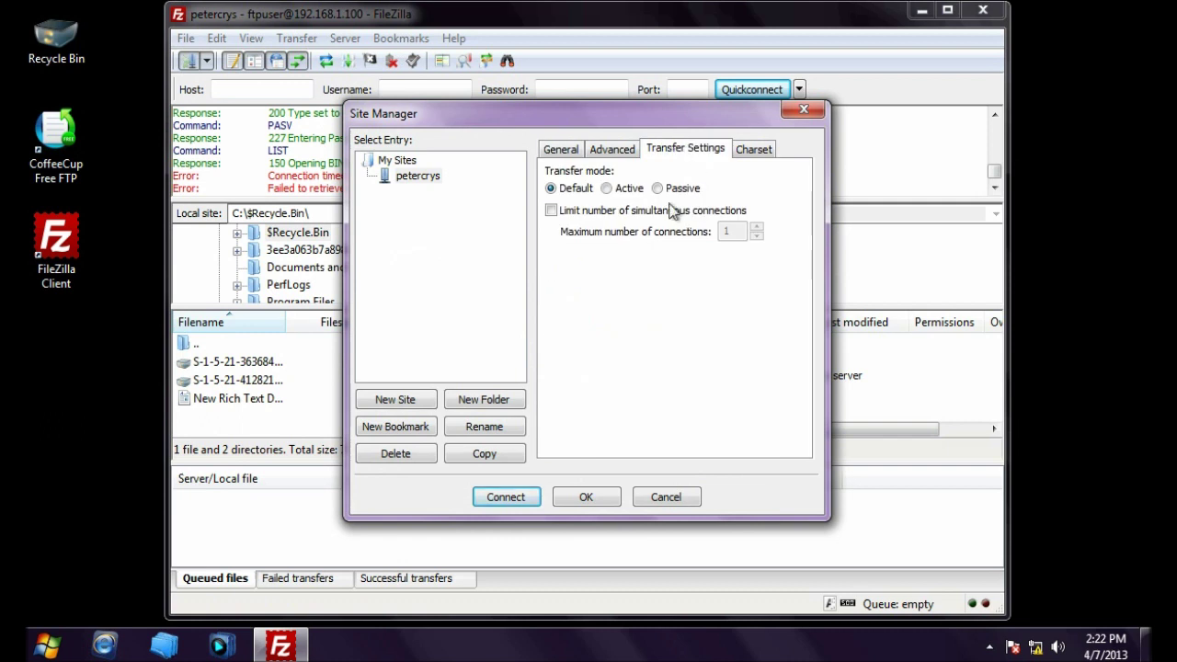
{"action": "left_click", "coordinate": [606, 190]}
{"action": "left_click", "coordinate": [561, 150]}
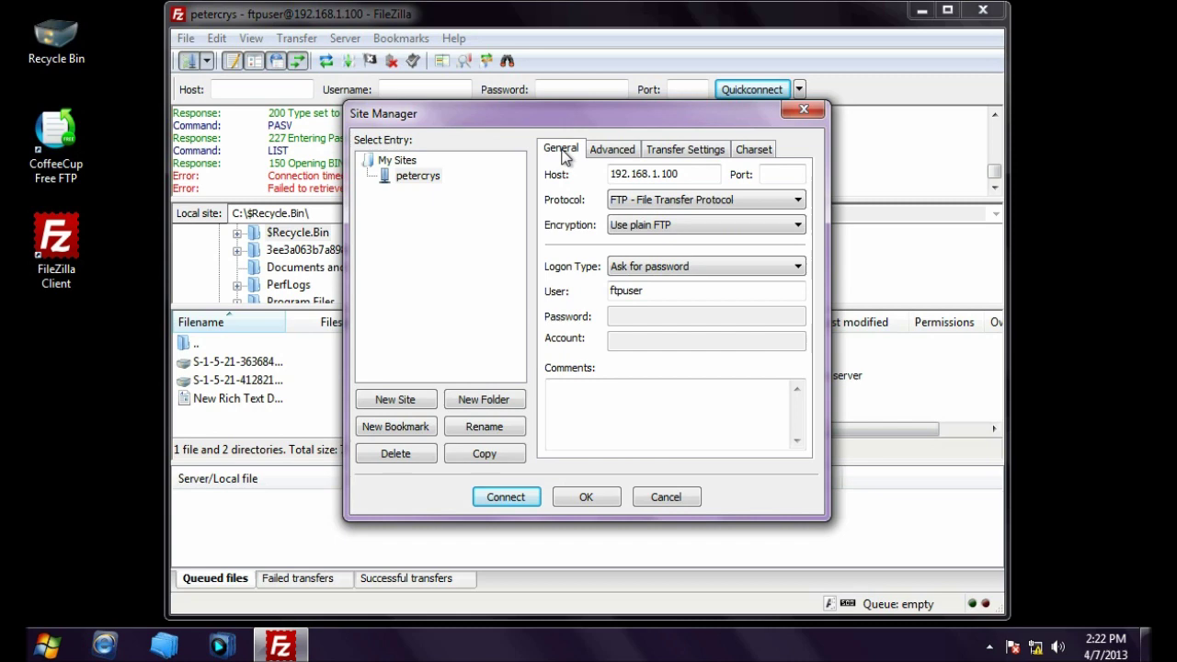
Step: Reconnect with the password, aborting the previous connection, so the empty root directory lists
{"action": "left_click", "coordinate": [506, 497]}
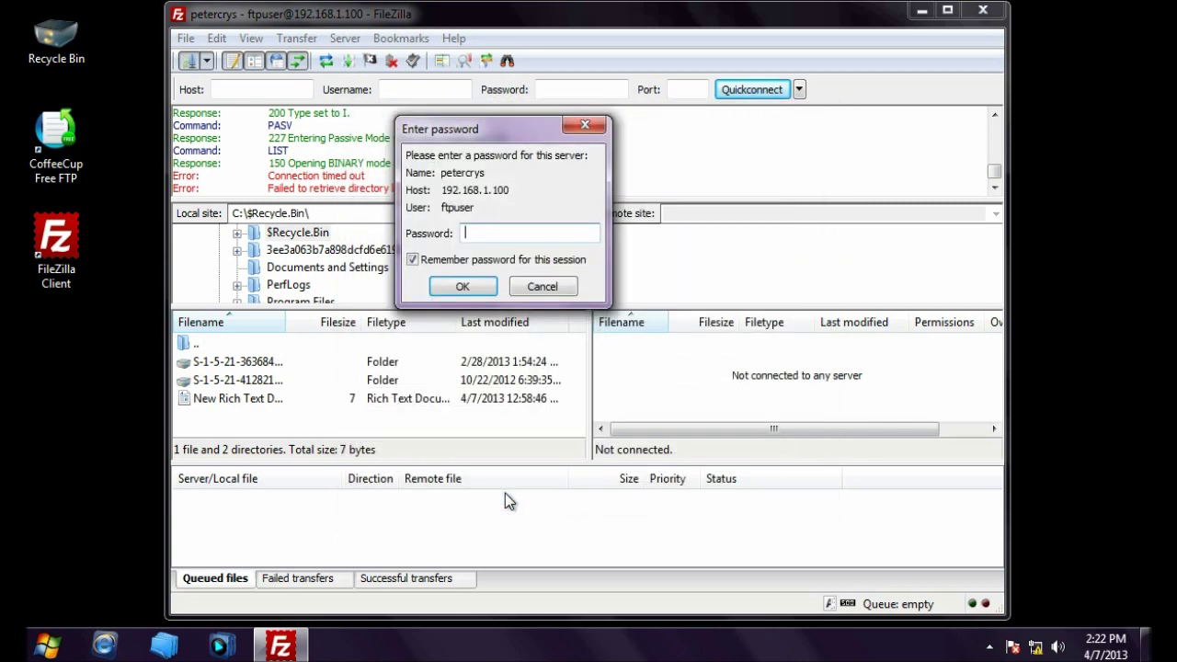
{"action": "left_click", "coordinate": [414, 260]}
{"action": "left_click", "coordinate": [486, 237]}
{"action": "key", "text": "ctrl+v"}
{"action": "left_click", "coordinate": [467, 286]}
{"action": "left_click", "coordinate": [488, 324]}
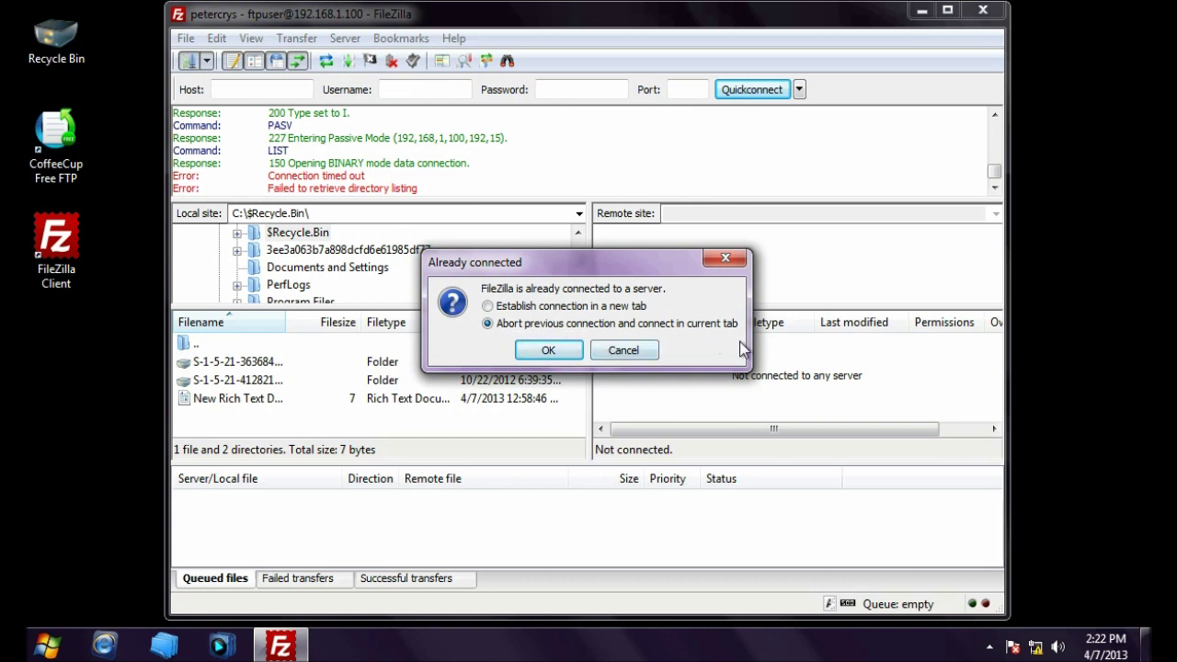
{"action": "left_click", "coordinate": [546, 350]}
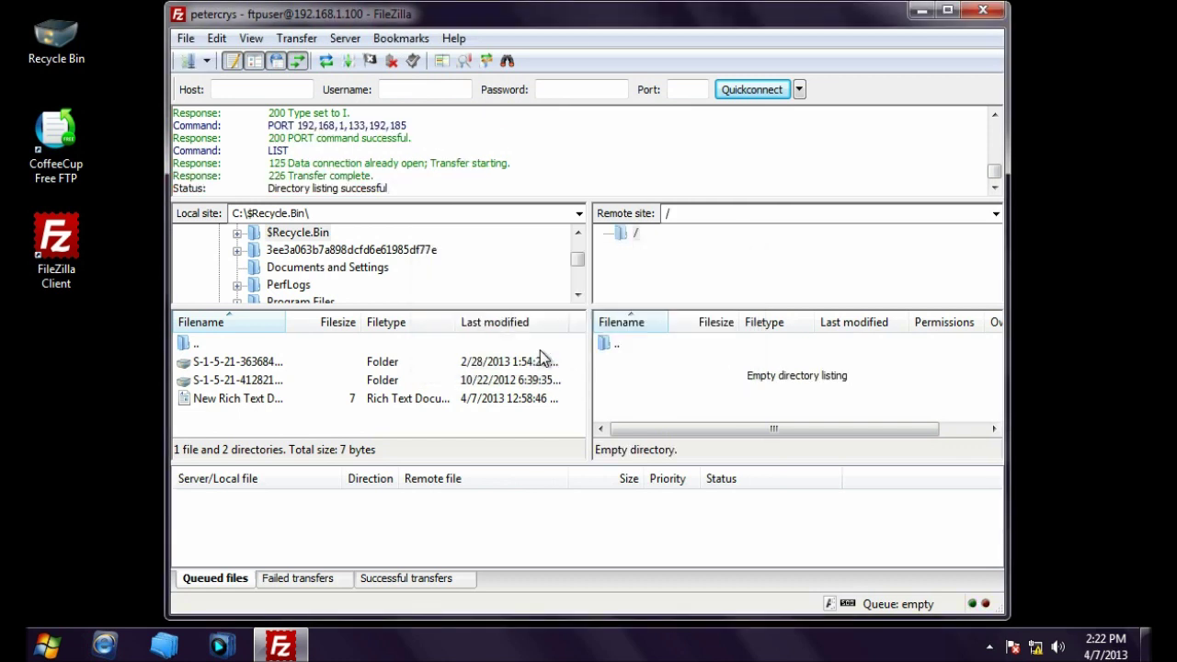
Step: Verify 'Directory listing successful' in the message log and close FileZilla
{"action": "left_click_drag", "start_coordinate": [269, 190], "coordinate": [393, 192]}
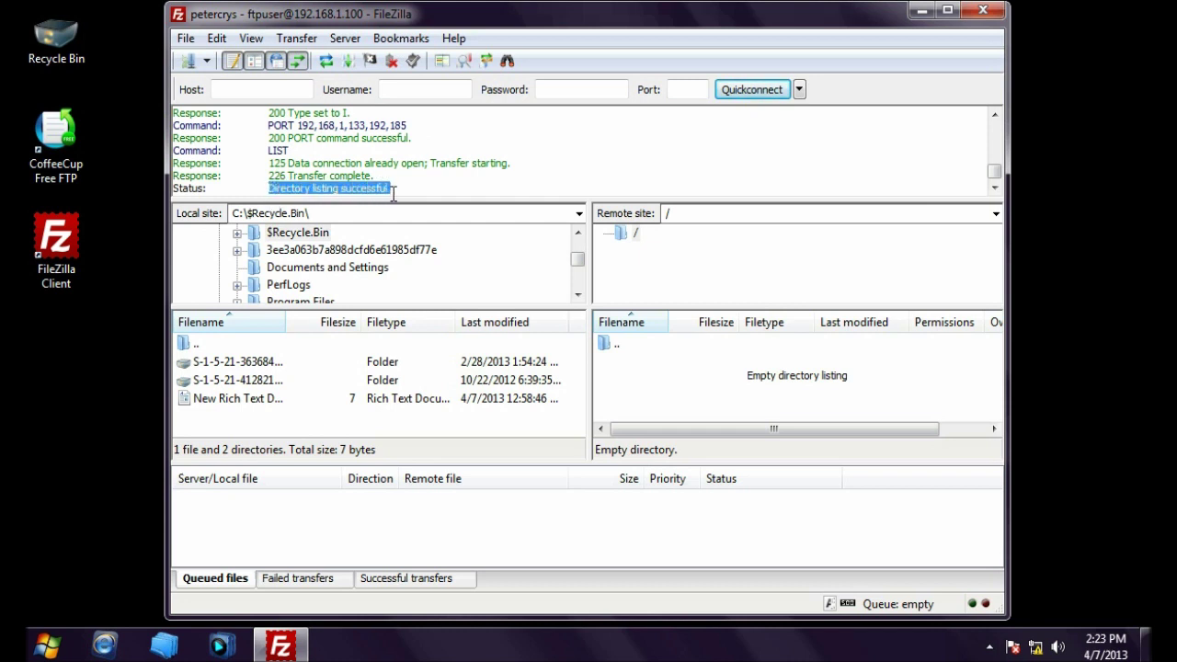
{"action": "left_click", "coordinate": [399, 190]}
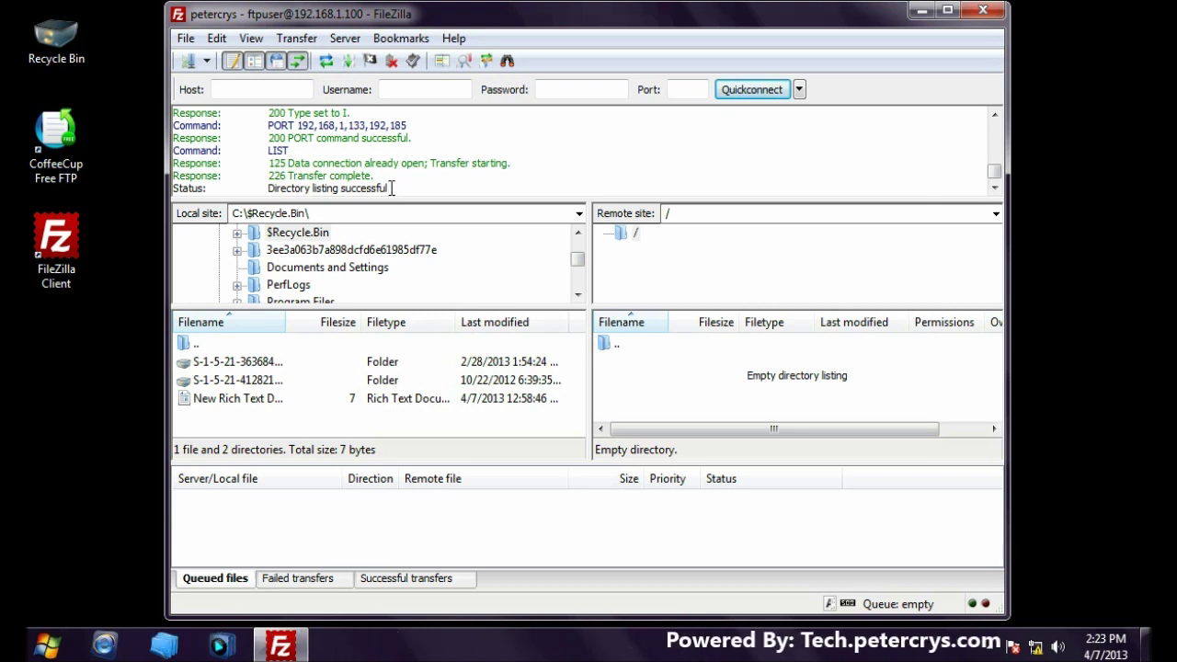
{"action": "left_click", "coordinate": [982, 13]}
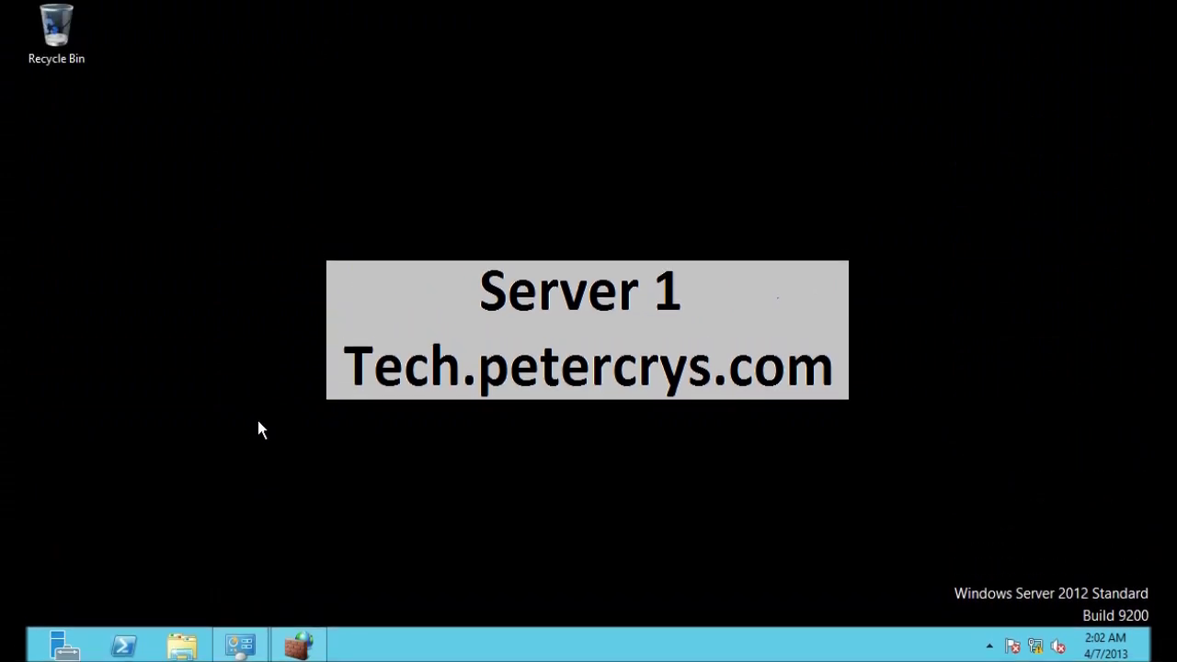
Step: Enable the inbound FTP Server Passive (FTP Passive Traffic-In) firewall rule
{"action": "left_click", "coordinate": [317, 642]}
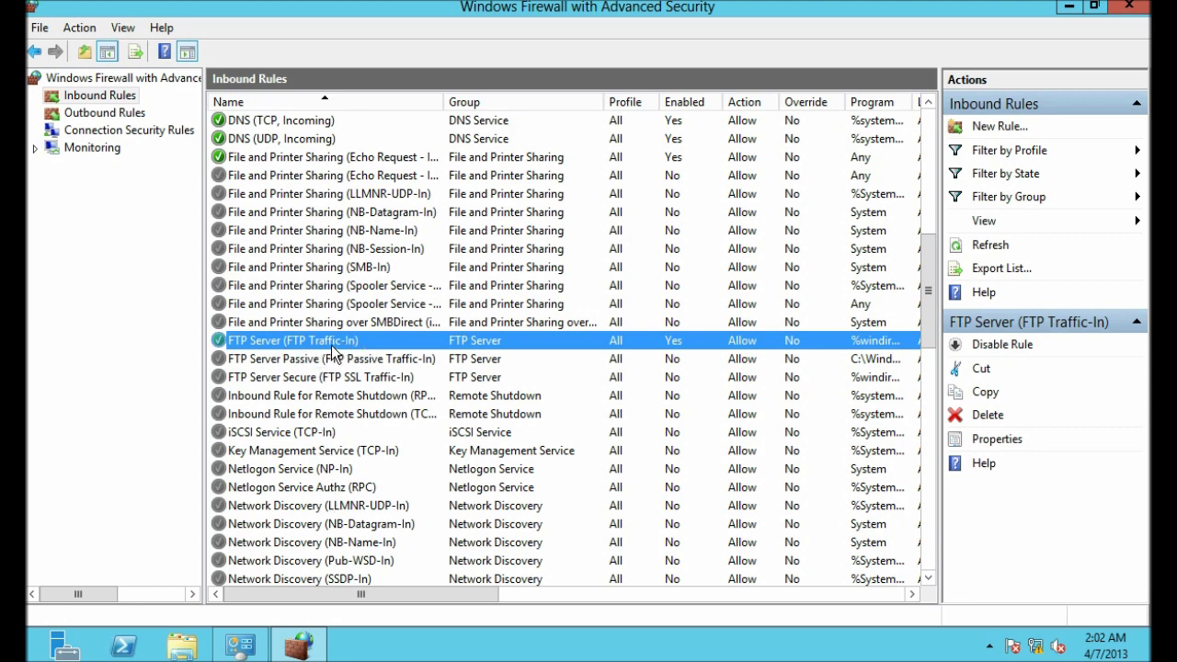
{"action": "left_click", "coordinate": [304, 363]}
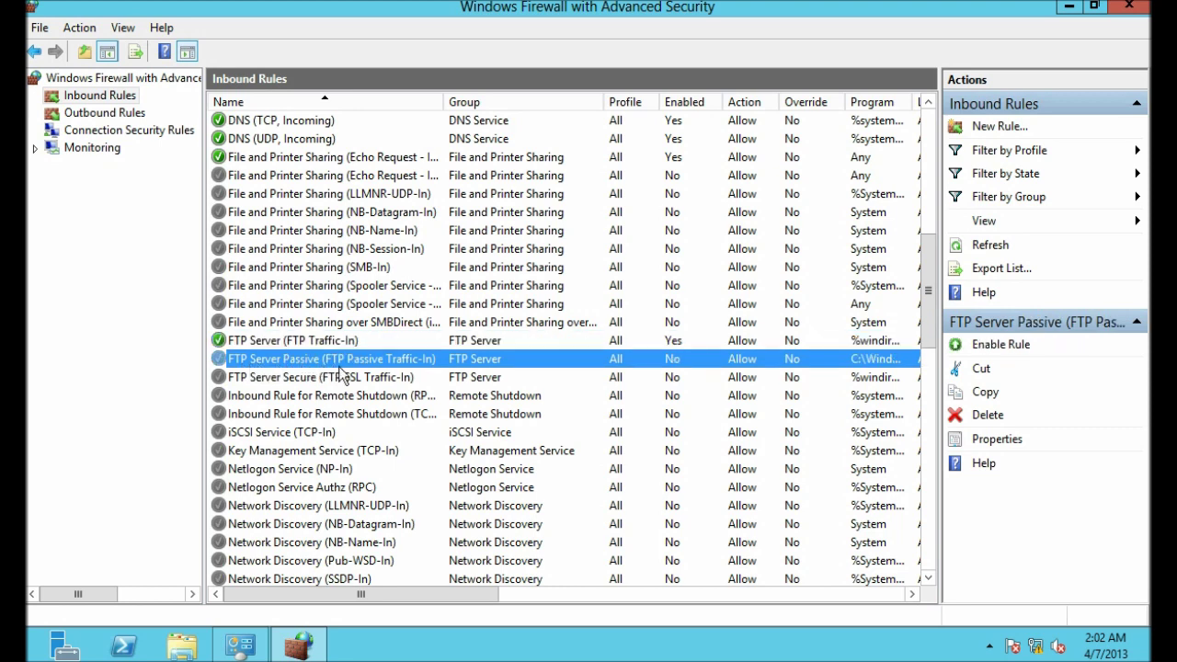
{"action": "left_click_drag", "start_coordinate": [435, 597], "coordinate": [628, 609]}
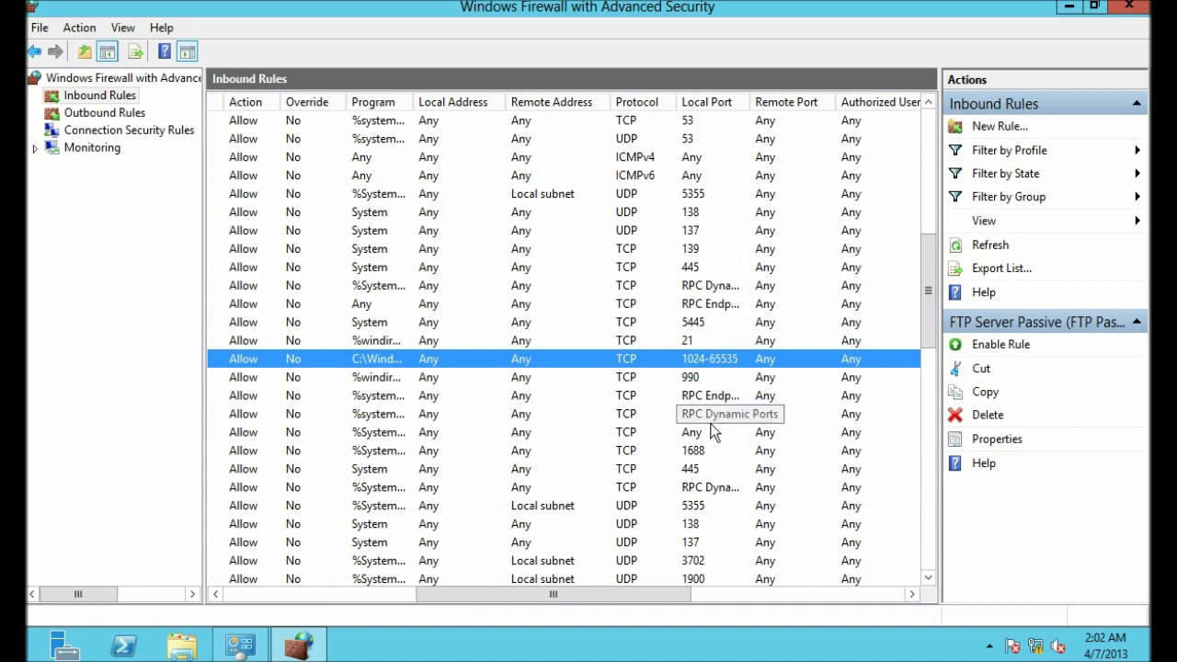
{"action": "left_click_drag", "start_coordinate": [643, 594], "coordinate": [410, 607]}
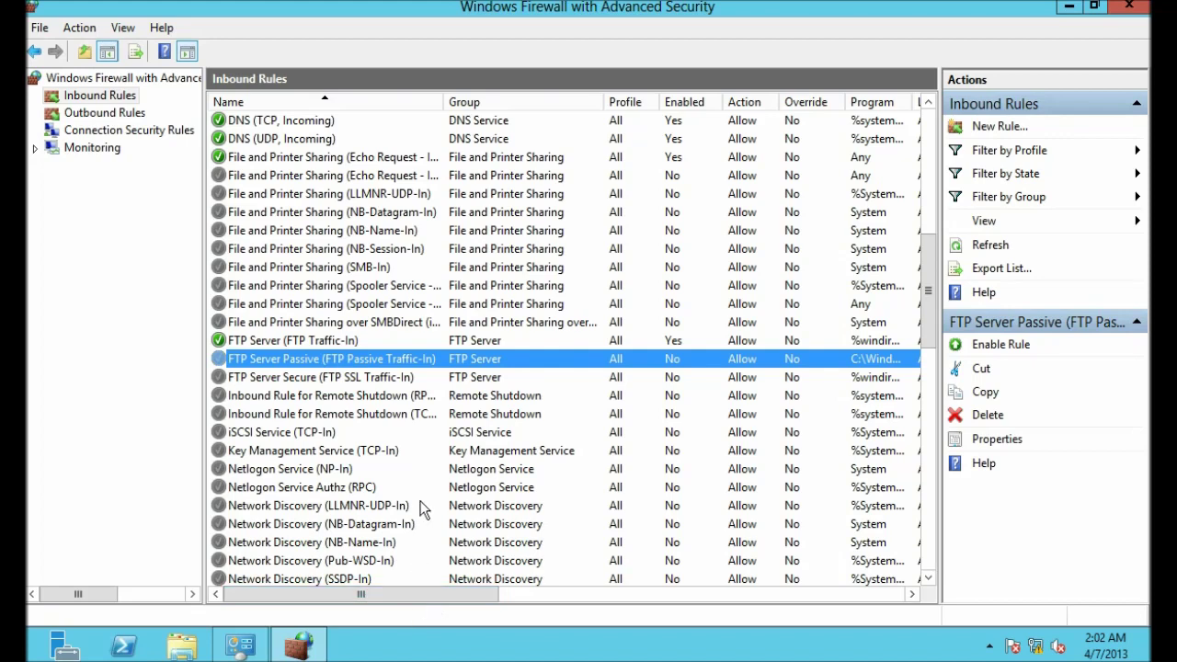
{"action": "left_click", "coordinate": [977, 348]}
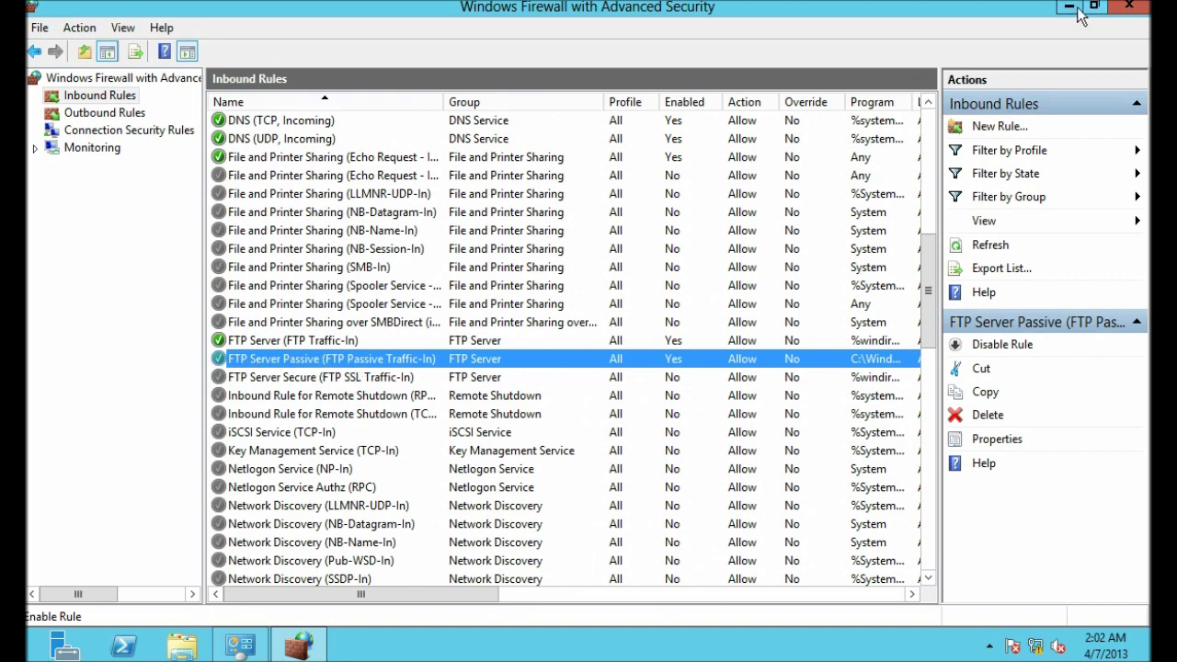
Step: Refresh the Inbound Rules list and minimize the firewall window
{"action": "right_click", "coordinate": [78, 101]}
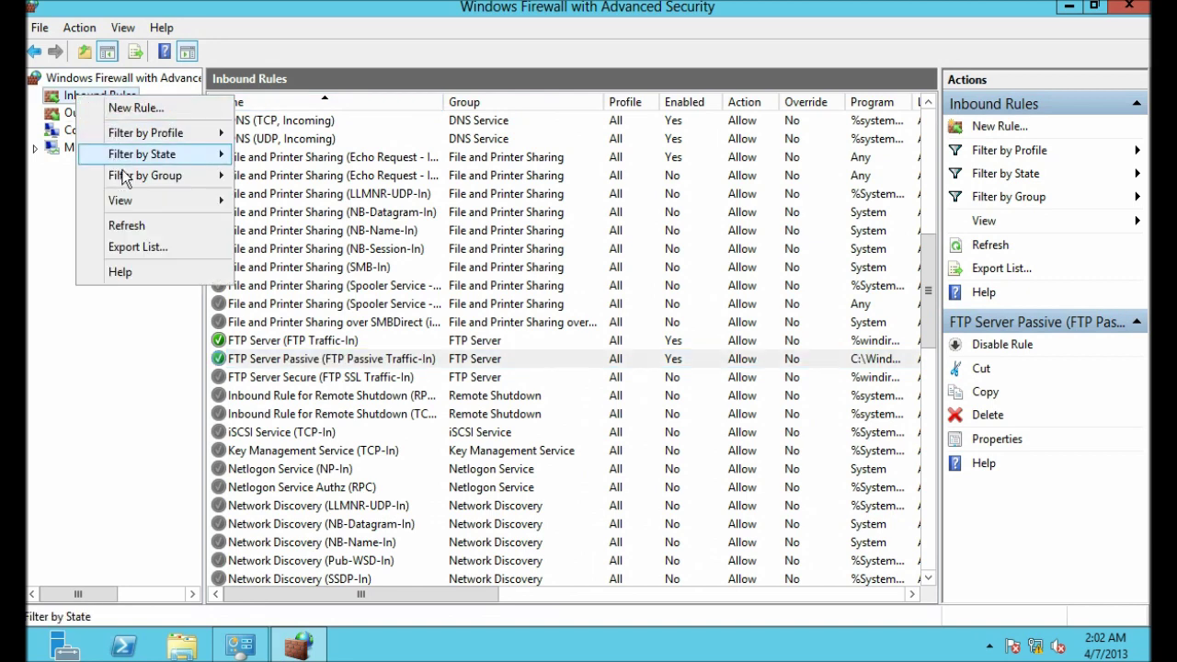
{"action": "left_click", "coordinate": [136, 226]}
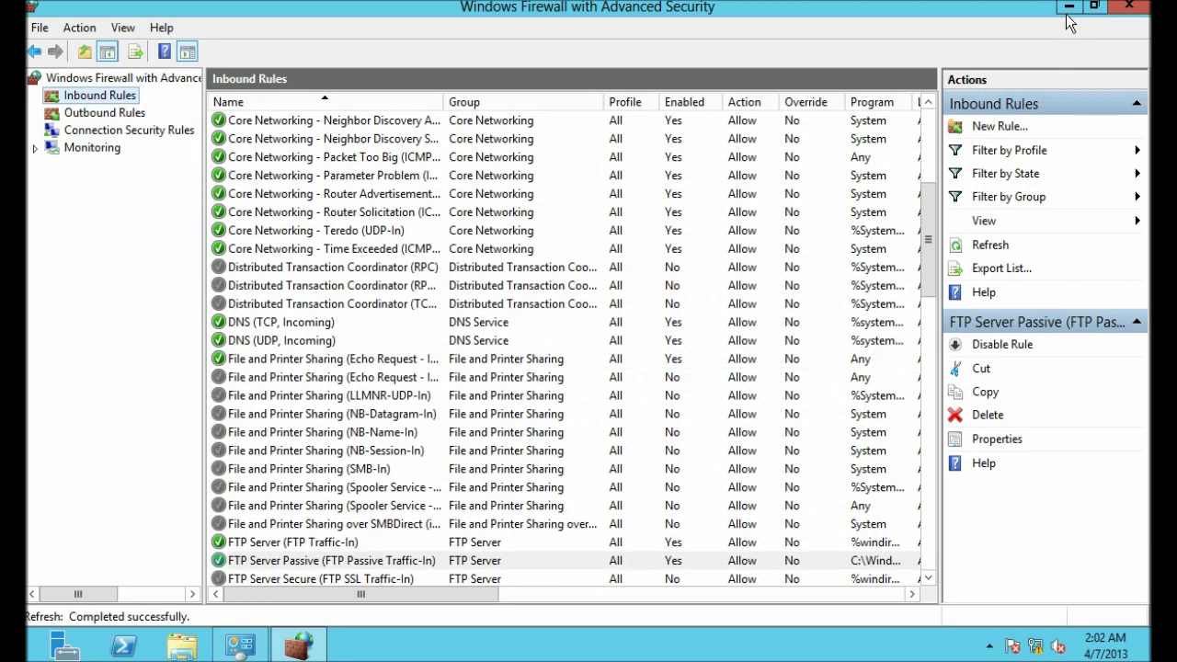
{"action": "left_click", "coordinate": [1068, 7]}
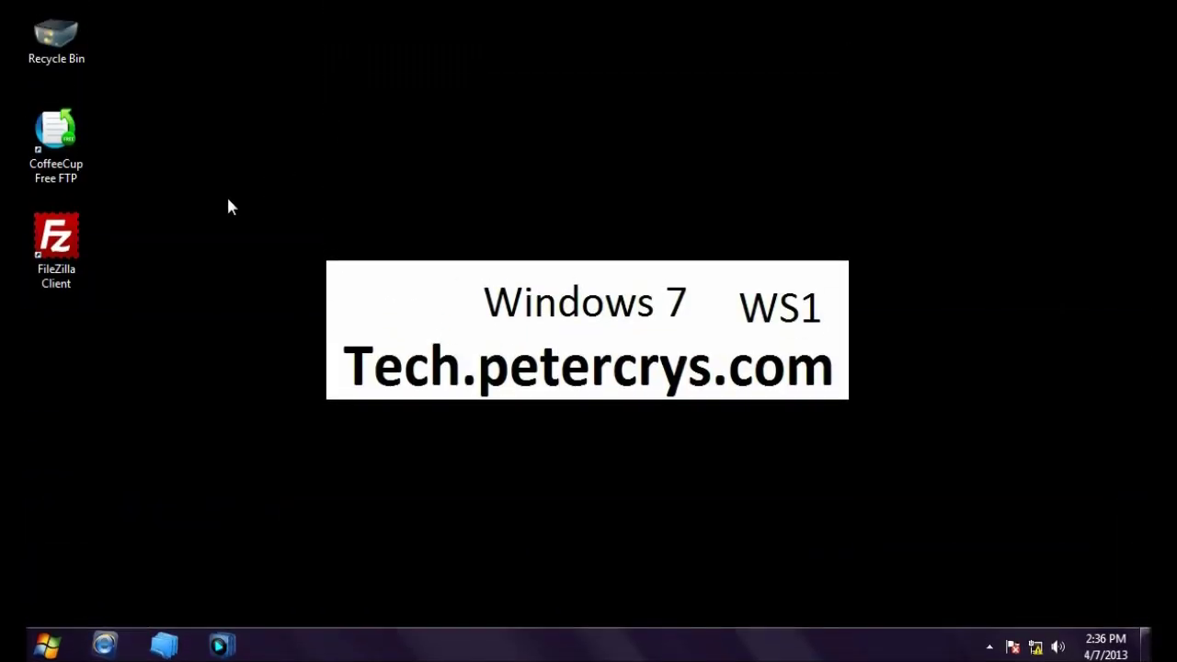
Step: Launch FileZilla and set the saved site's transfer mode to Default in Site Manager
{"action": "double_click", "coordinate": [72, 244]}
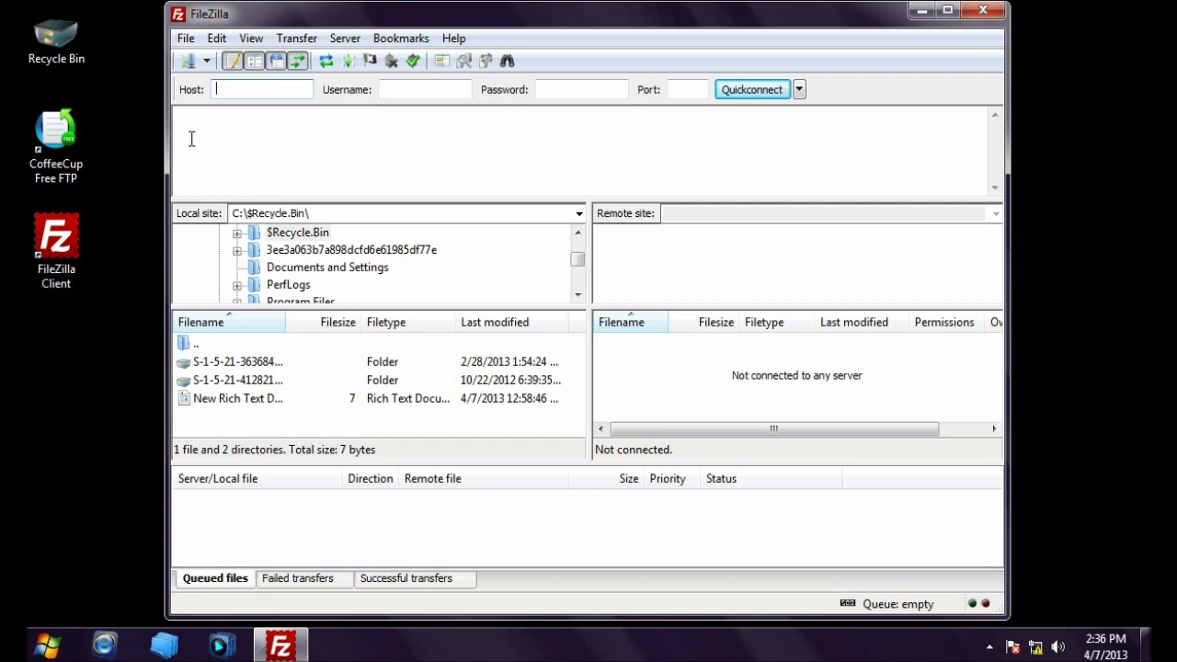
{"action": "left_click", "coordinate": [189, 61]}
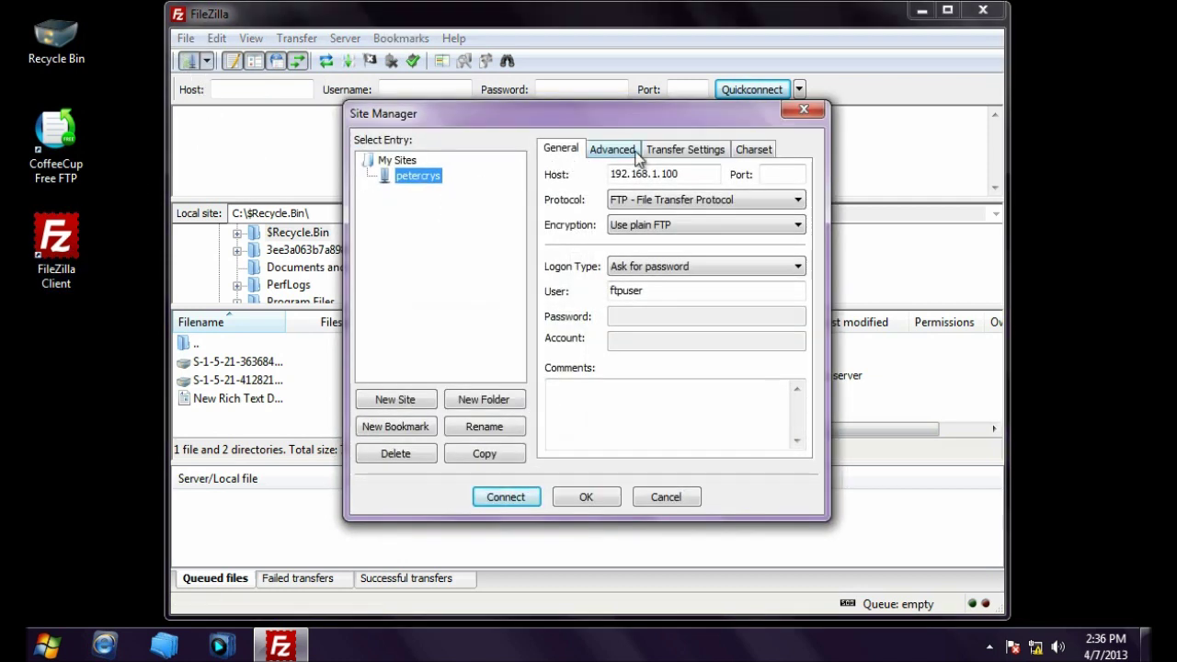
{"action": "left_click", "coordinate": [685, 150]}
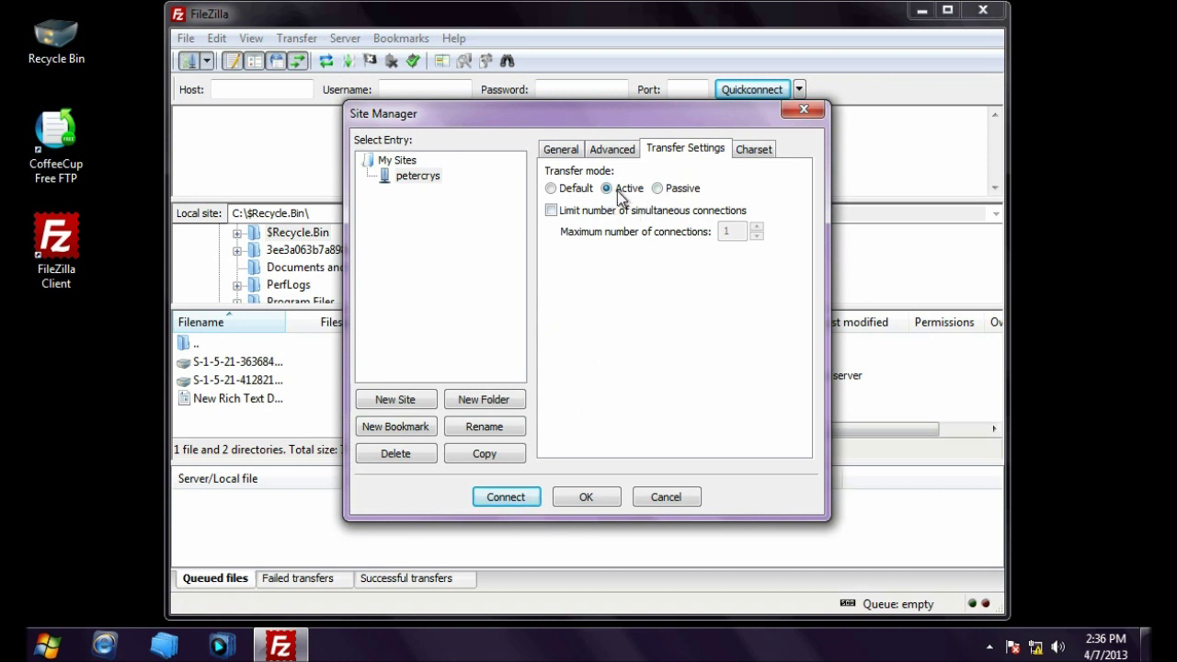
{"action": "left_click", "coordinate": [550, 187]}
Step: Connect to 192.168.1.100 with the account password, without remembering it
{"action": "left_click", "coordinate": [505, 497]}
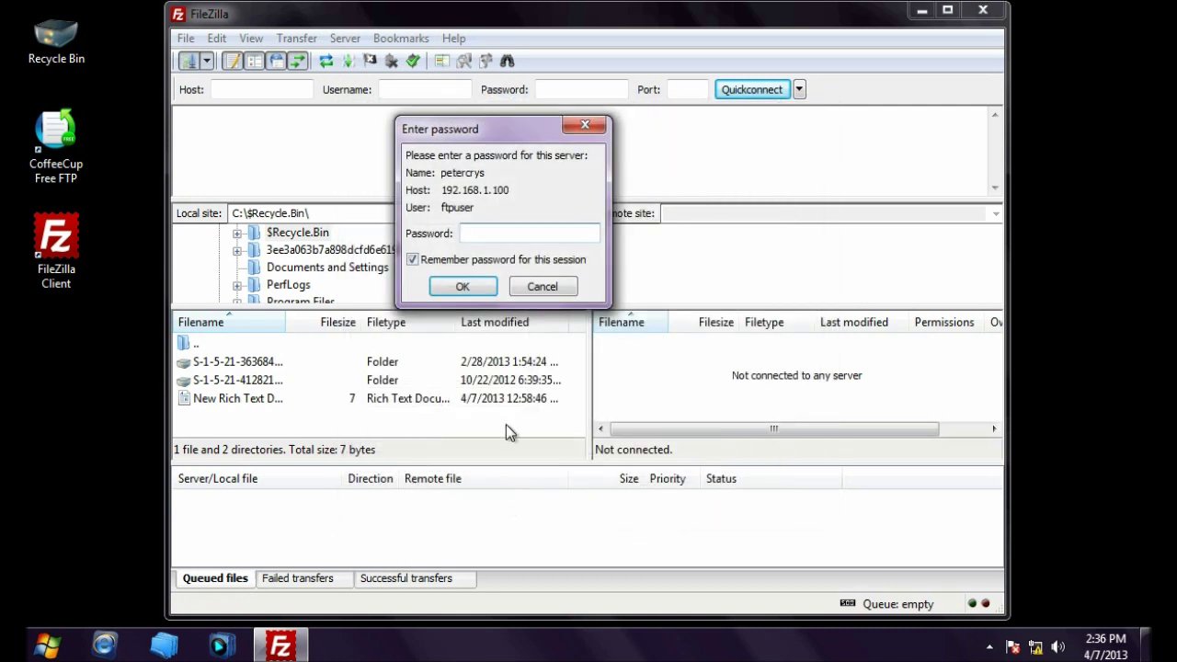
{"action": "left_click", "coordinate": [412, 260]}
{"action": "left_click", "coordinate": [488, 235]}
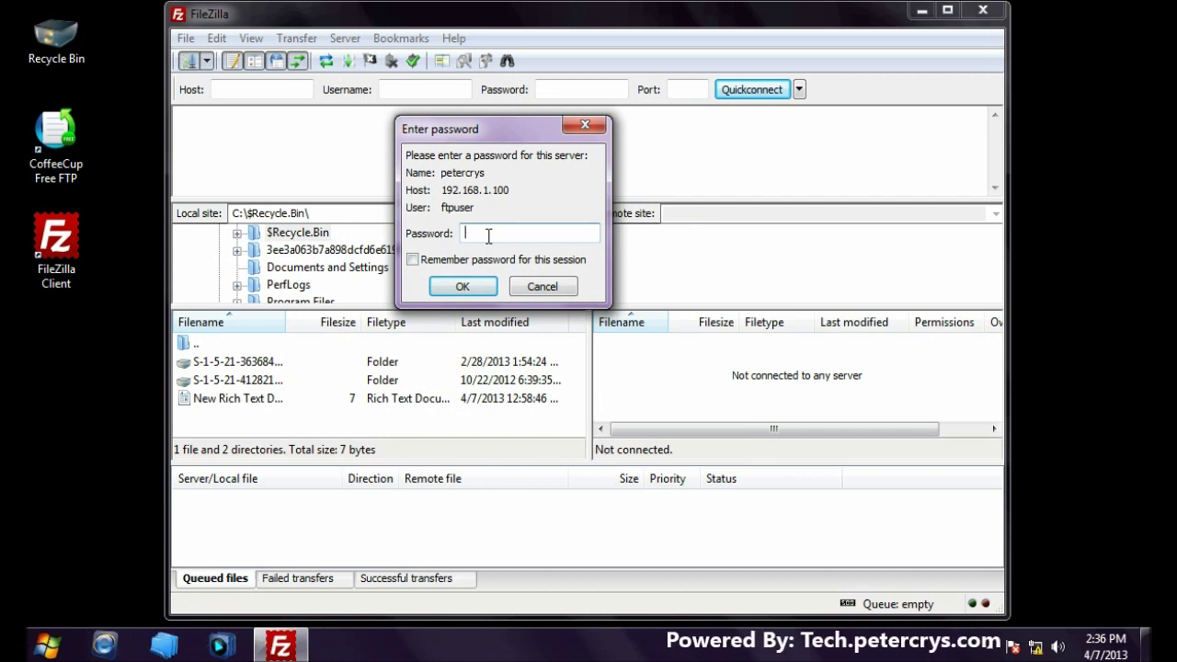
{"action": "type", "text": "••••••••••"}
{"action": "left_click", "coordinate": [460, 286]}
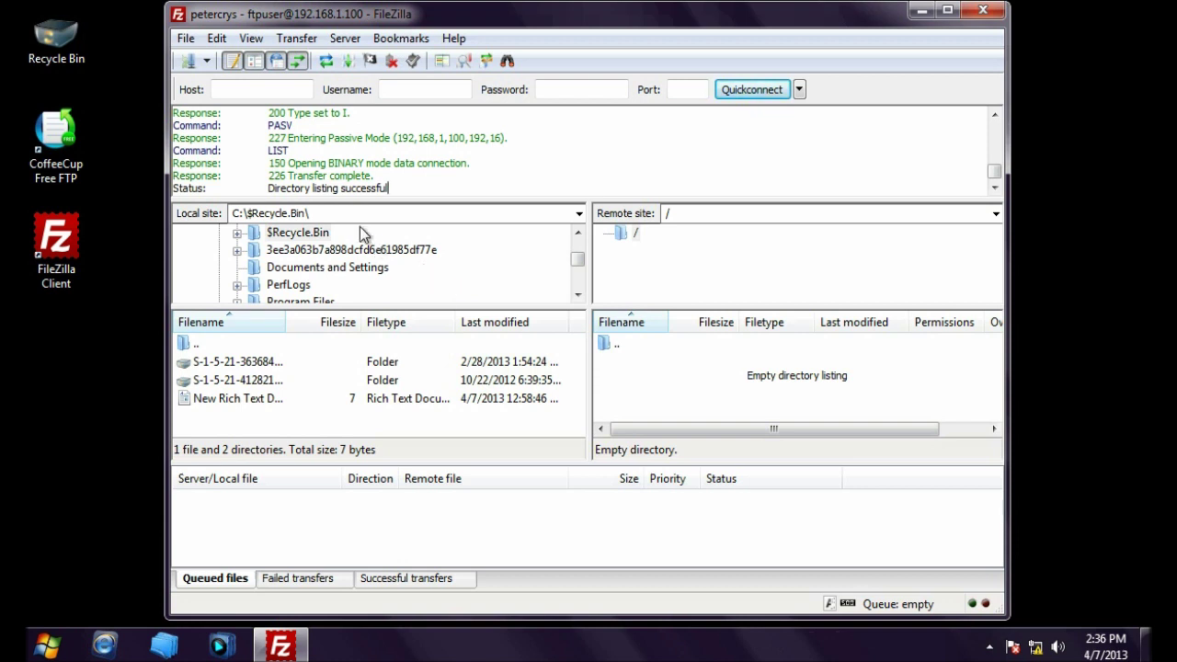
Step: Drag New Rich Text Document - Copy.rtf from the local pane onto the server root
{"action": "left_click_drag", "start_coordinate": [269, 188], "coordinate": [407, 189]}
{"action": "left_click", "coordinate": [437, 184]}
{"action": "left_click_drag", "start_coordinate": [241, 399], "coordinate": [658, 389]}
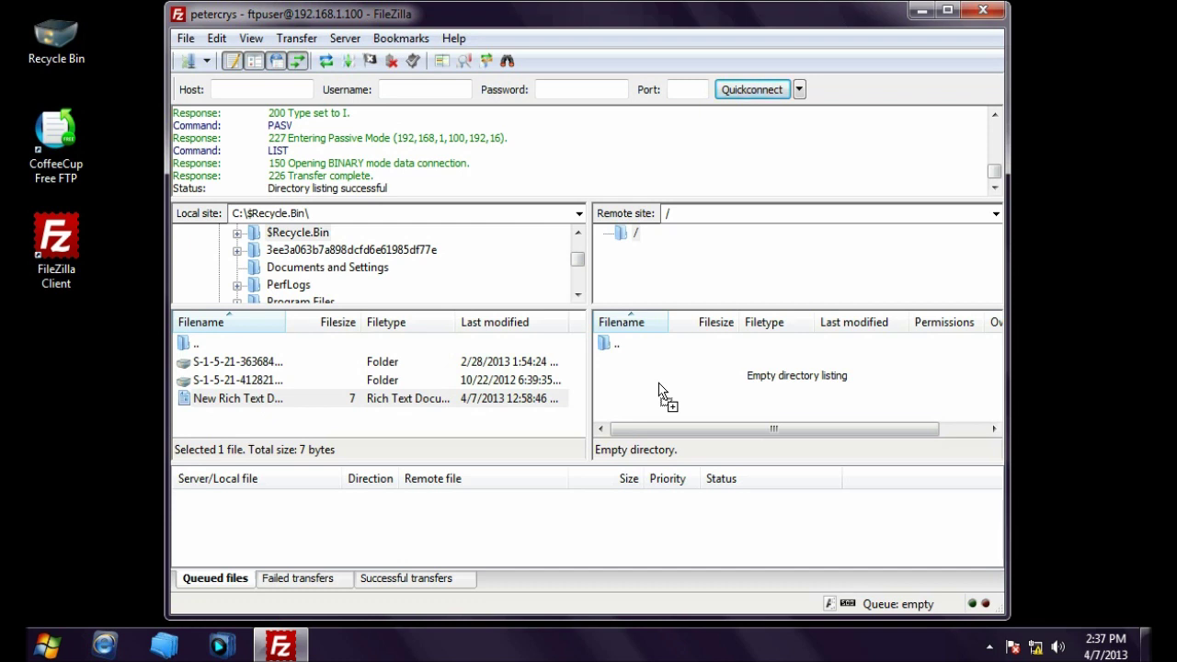
{"action": "left_click_drag", "start_coordinate": [658, 390], "coordinate": [658, 388]}
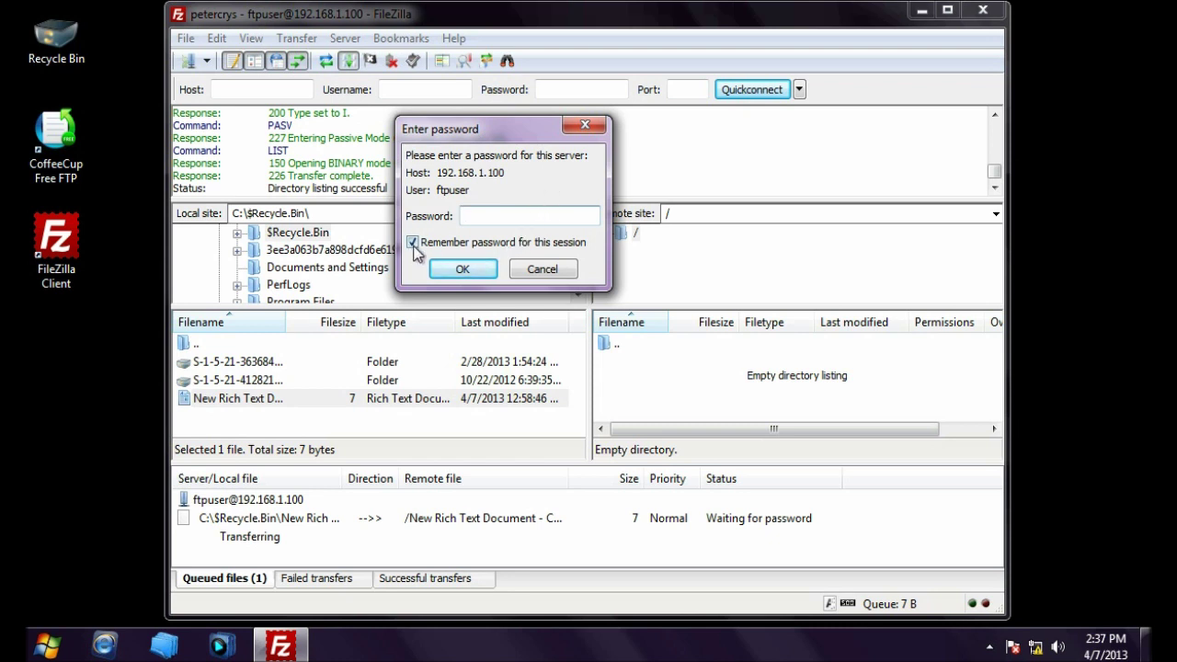
Step: Enter the account password for the upload and read the 550 Access is denied error
{"action": "left_click", "coordinate": [413, 243]}
{"action": "left_click", "coordinate": [503, 216]}
{"action": "type", "text": "ftpuser123"}
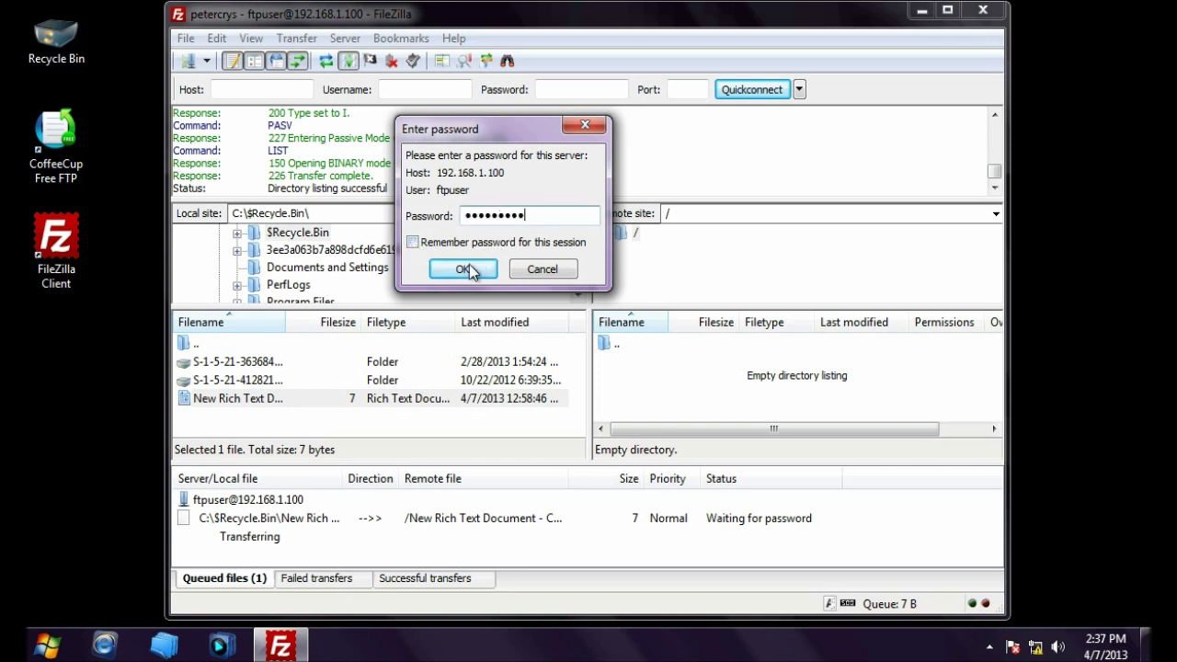
{"action": "left_click", "coordinate": [464, 269]}
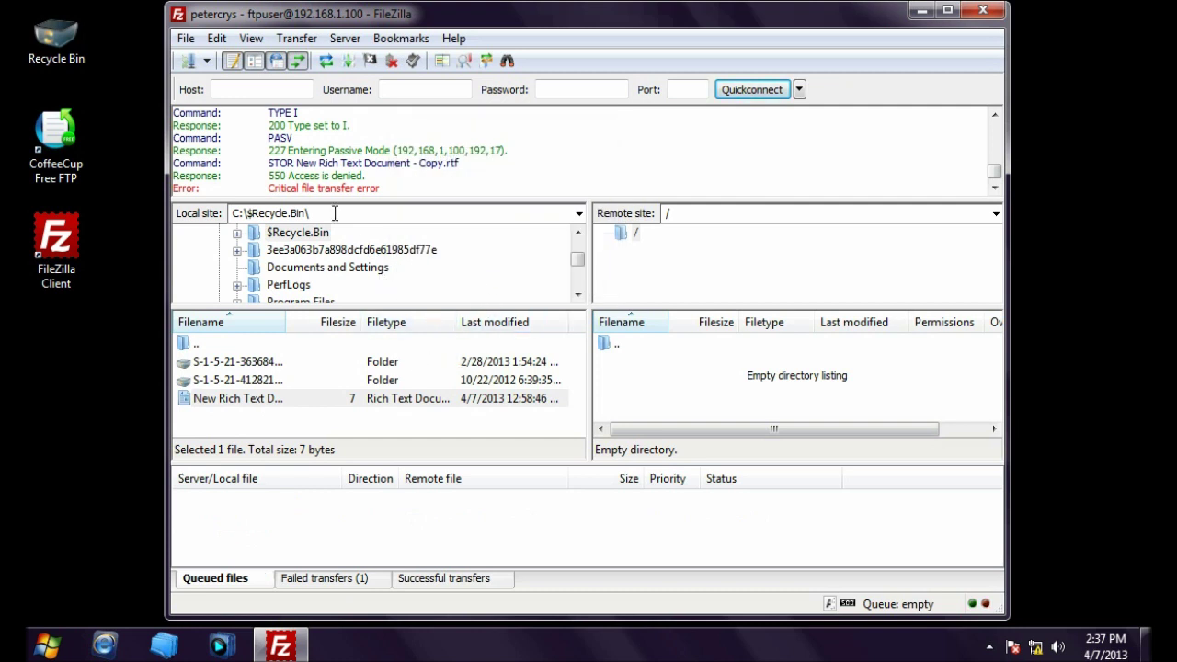
{"action": "left_click_drag", "start_coordinate": [269, 176], "coordinate": [371, 176]}
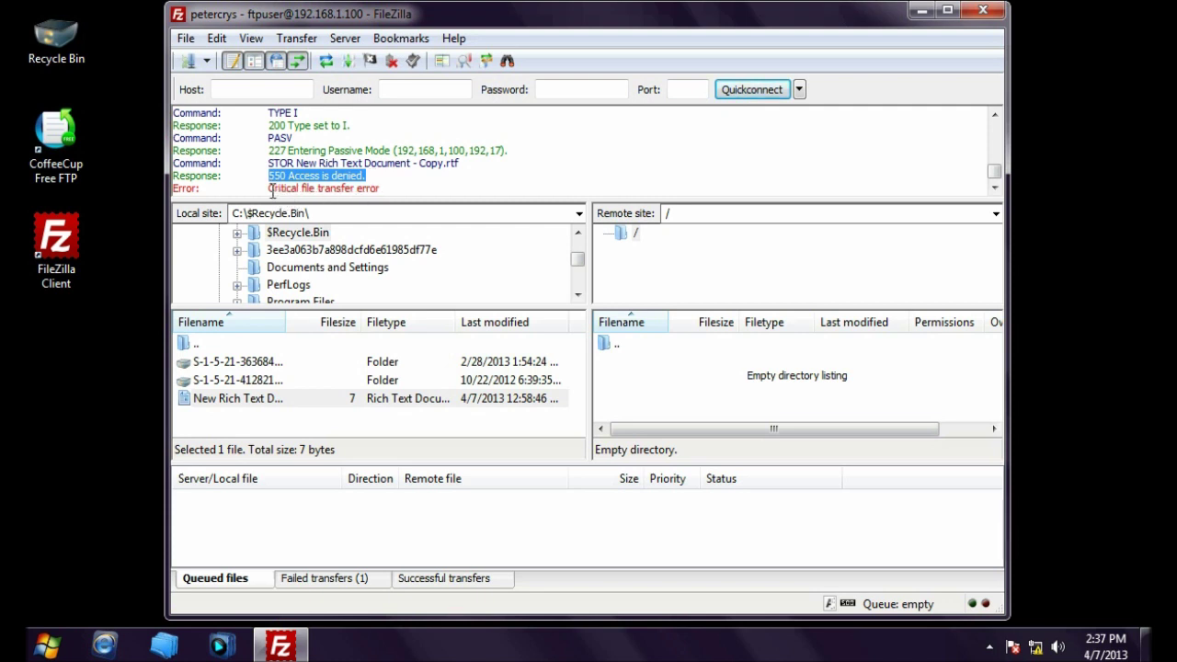
{"action": "left_click_drag", "start_coordinate": [270, 188], "coordinate": [389, 189]}
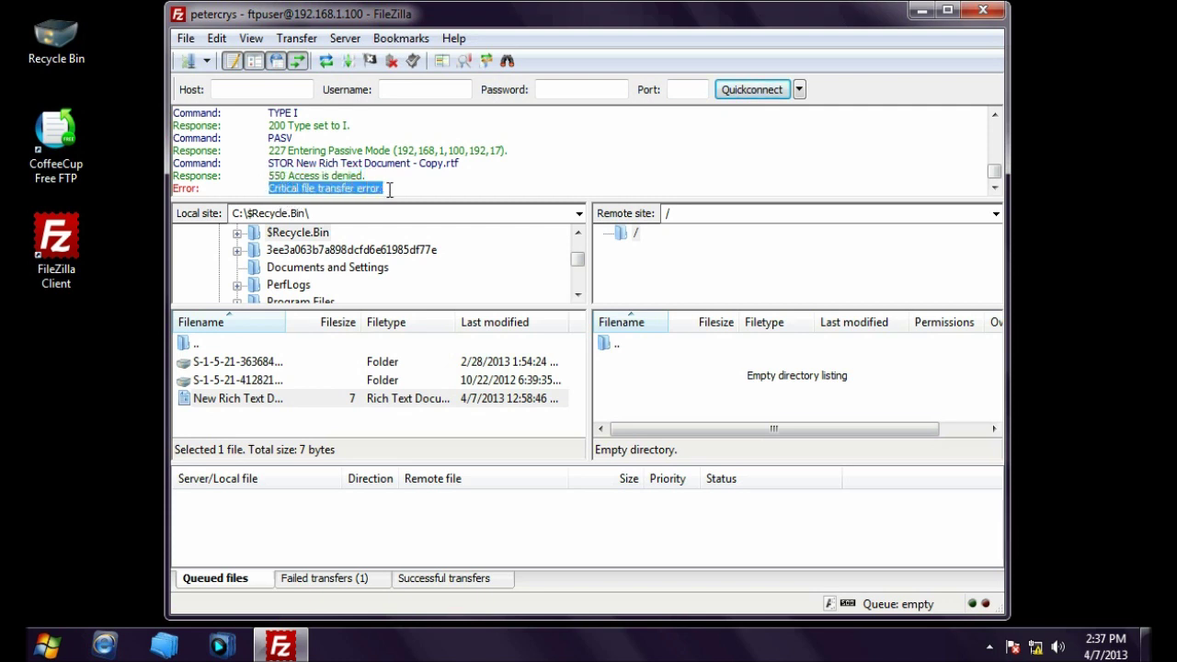
{"action": "left_click", "coordinate": [407, 189]}
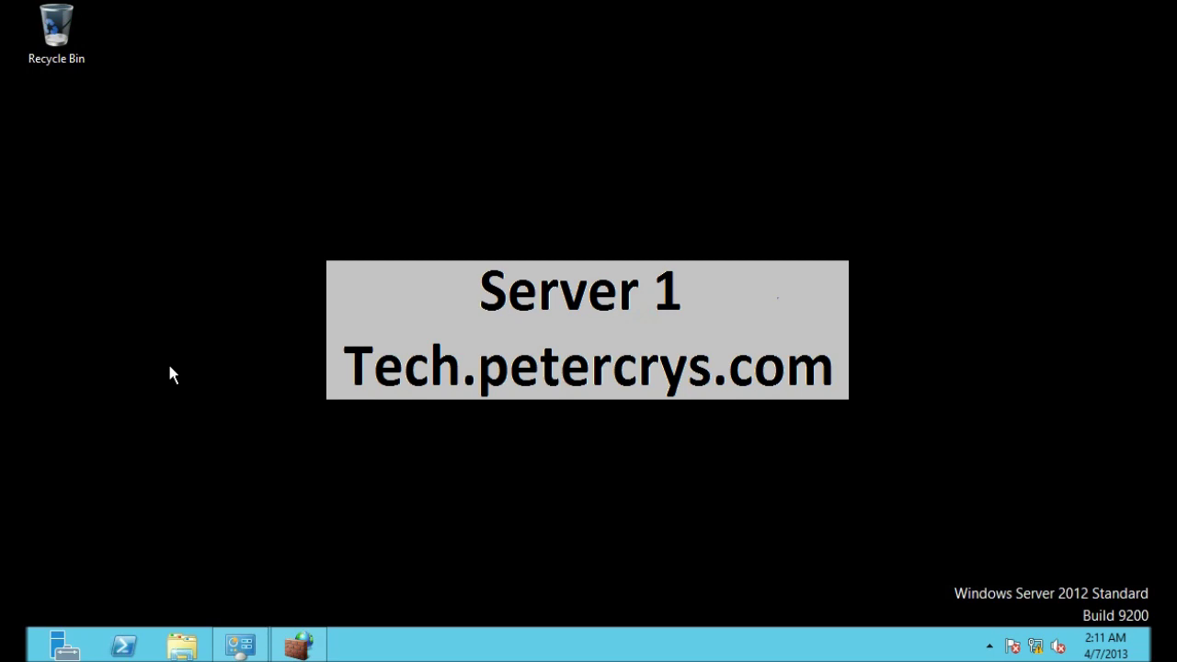
Step: Close the firewall rules window and clear the desktop
{"action": "left_click", "coordinate": [298, 645]}
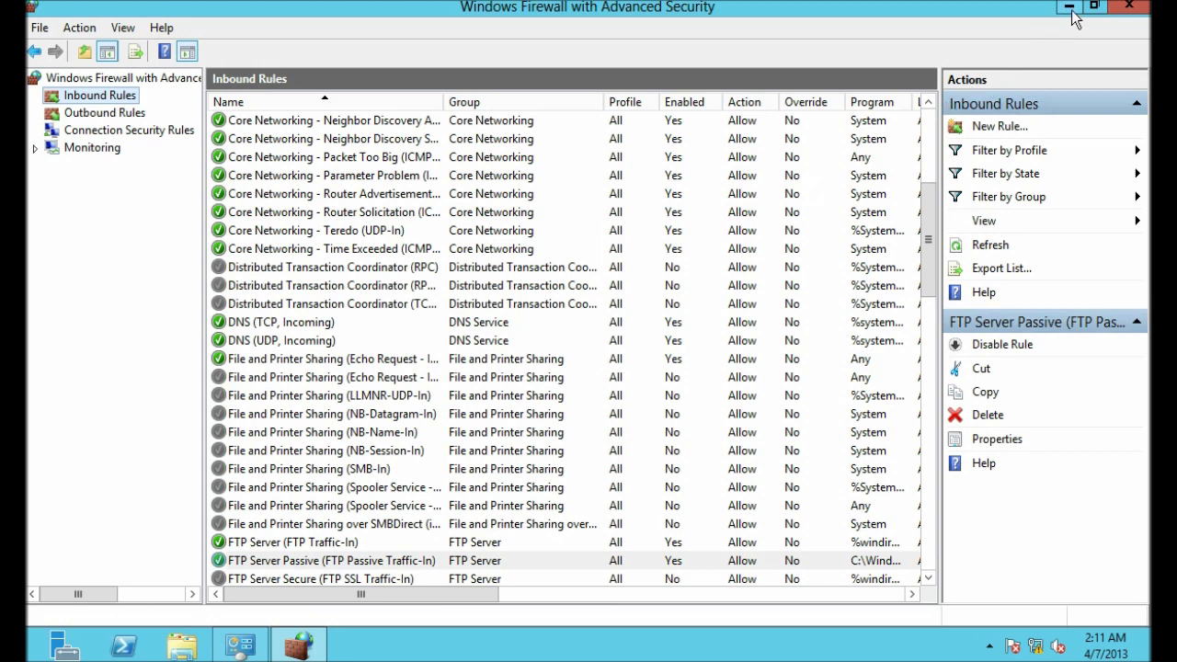
{"action": "left_click", "coordinate": [1125, 9]}
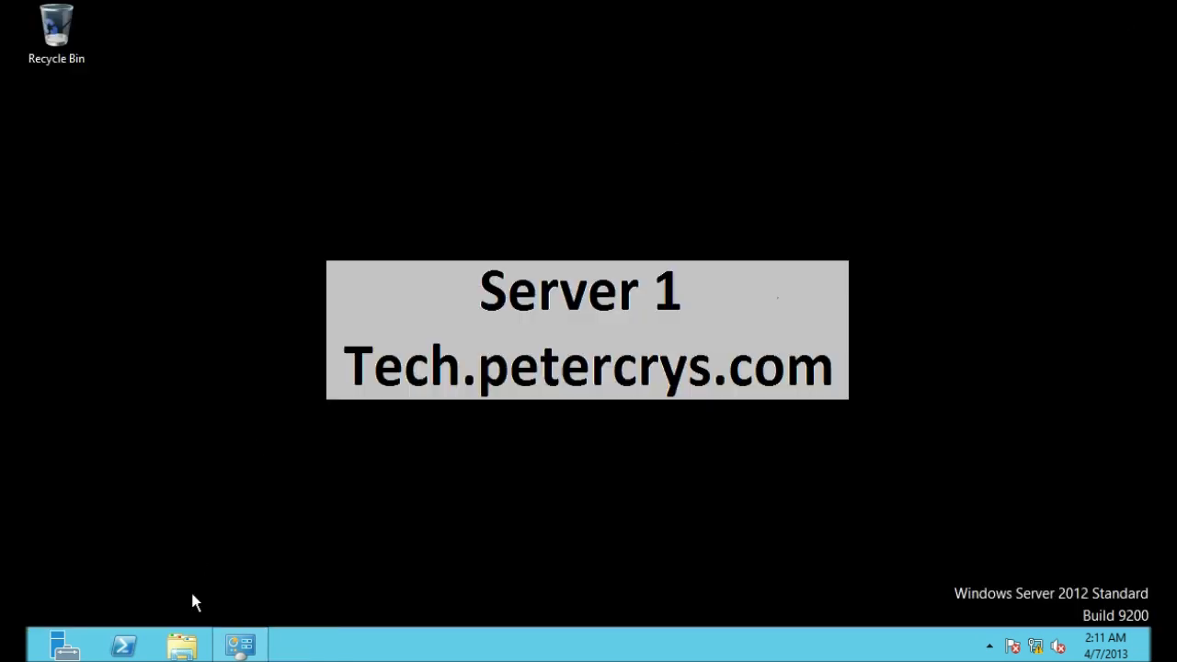
{"action": "left_click", "coordinate": [240, 645]}
{"action": "left_click", "coordinate": [954, 11]}
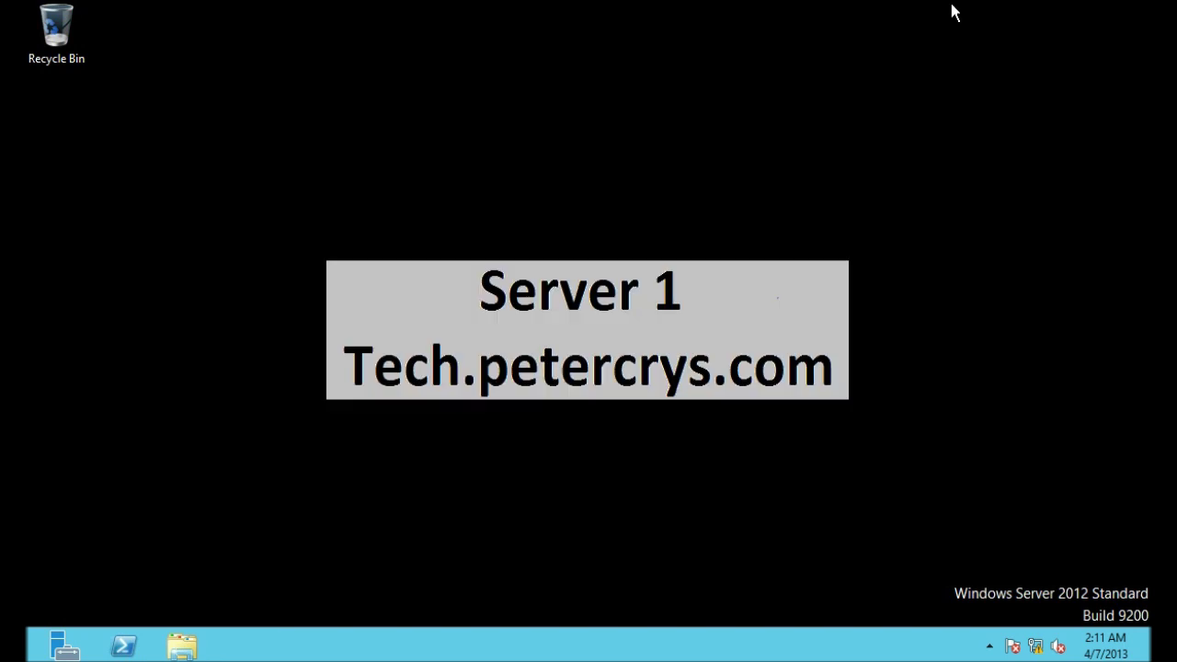
Step: Browse to C:\inetpub\SITES\Default FTP in Windows Explorer
{"action": "left_click", "coordinate": [182, 649]}
{"action": "left_click", "coordinate": [303, 384]}
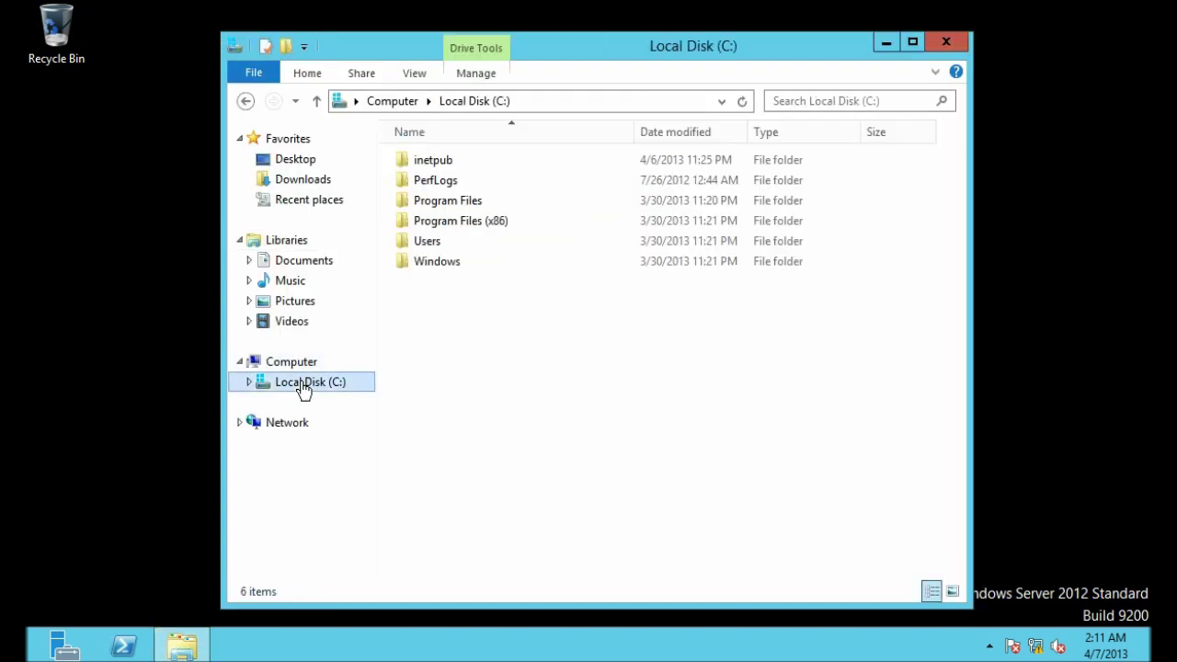
{"action": "double_click", "coordinate": [428, 162]}
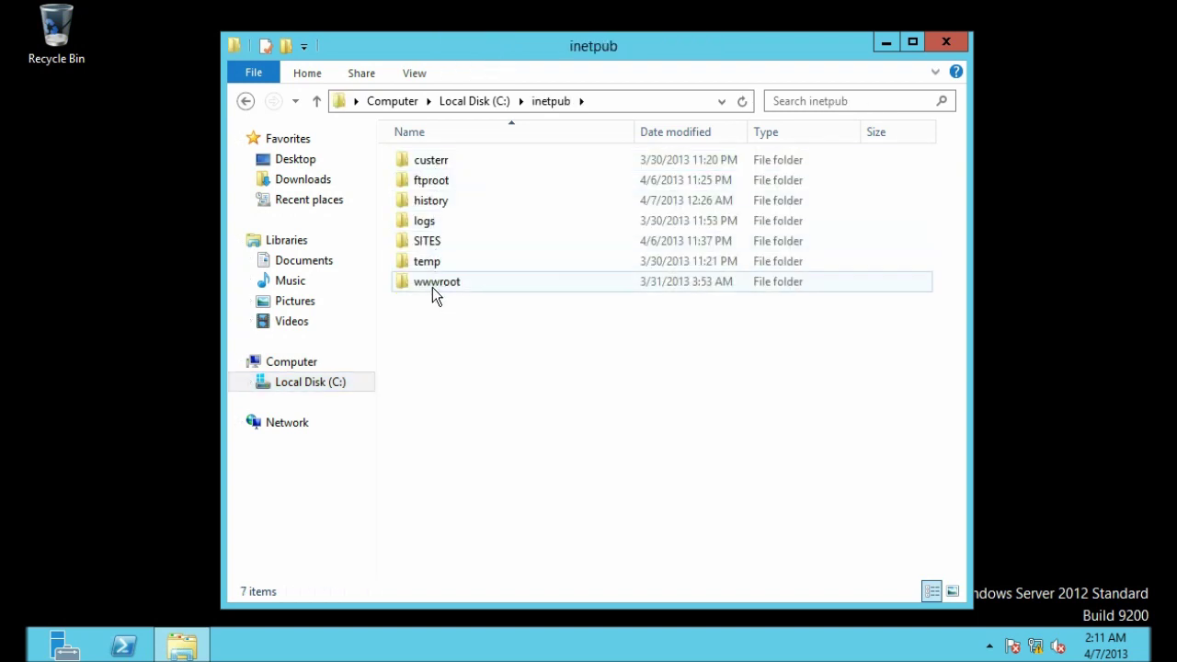
{"action": "double_click", "coordinate": [429, 242]}
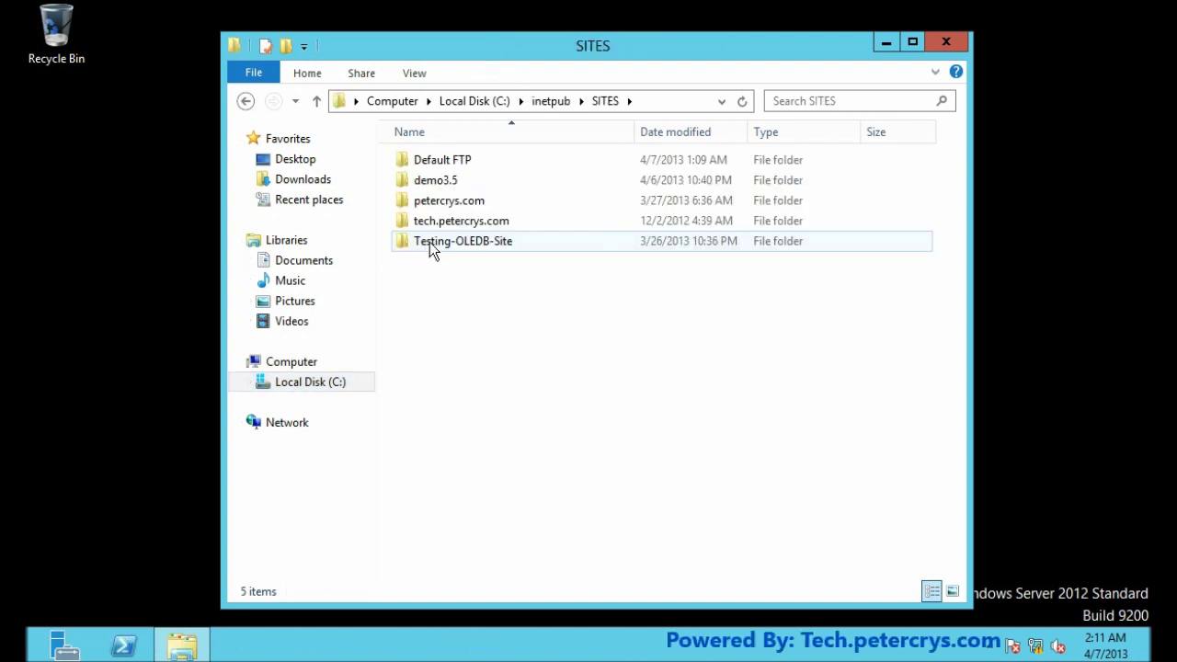
{"action": "double_click", "coordinate": [448, 161]}
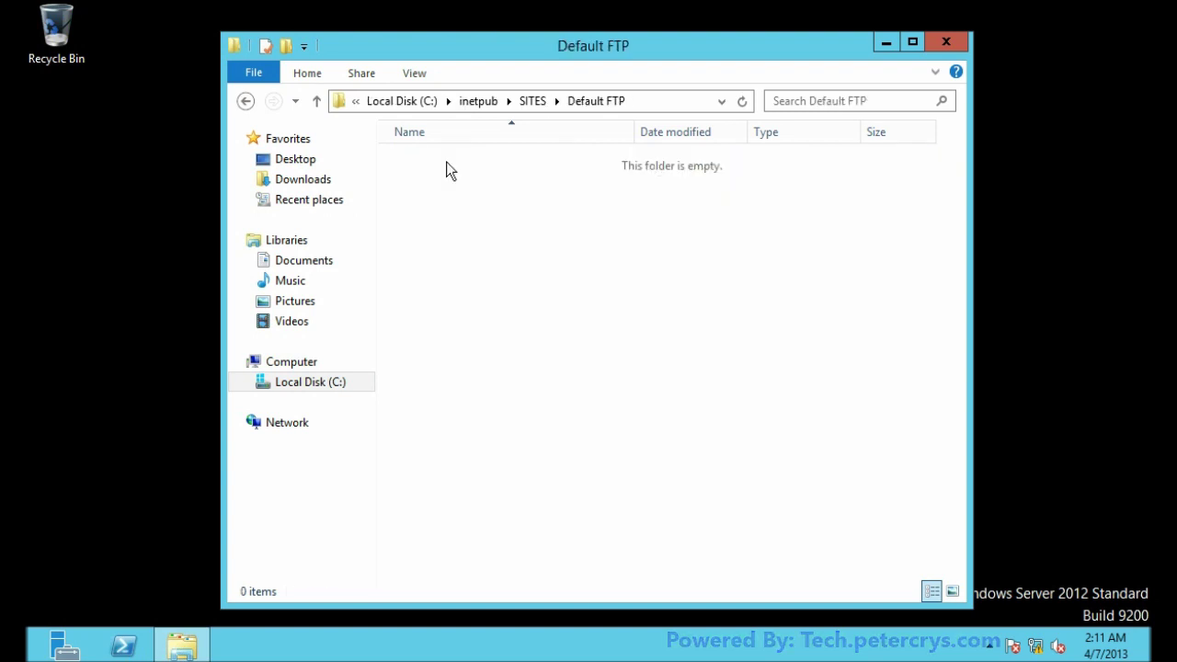
Step: Create New Text Document in the Default FTP folder
{"action": "right_click", "coordinate": [493, 186]}
{"action": "left_click", "coordinate": [449, 186]}
{"action": "right_click", "coordinate": [451, 170]}
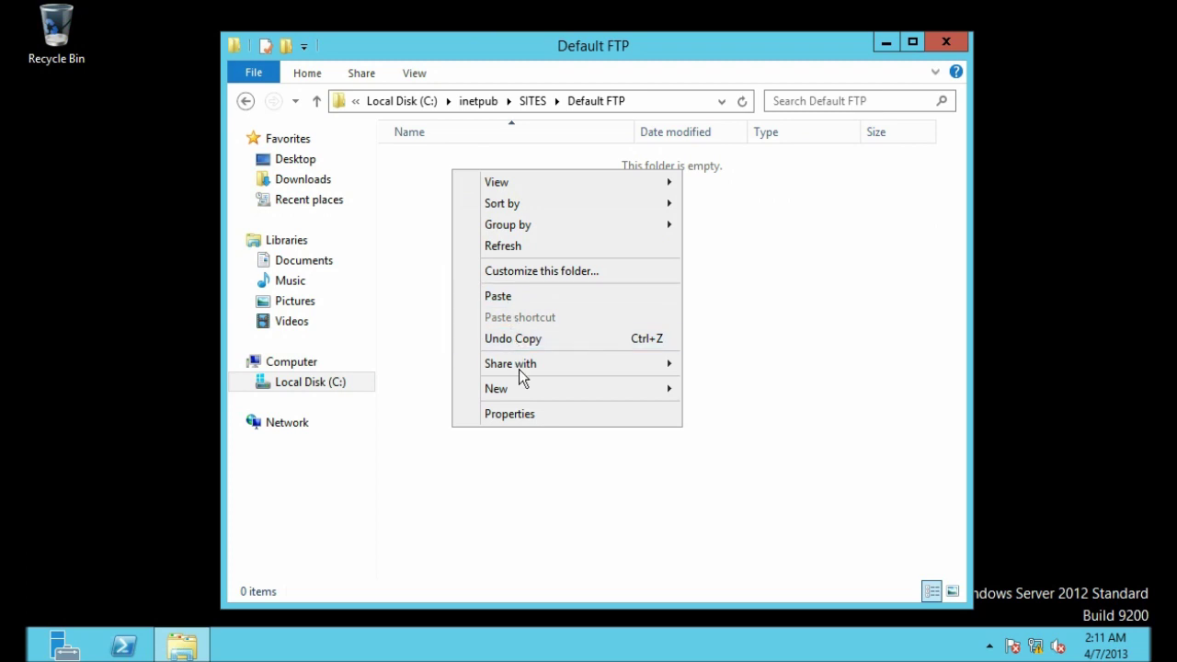
{"action": "mouse_move", "coordinate": [523, 395]}
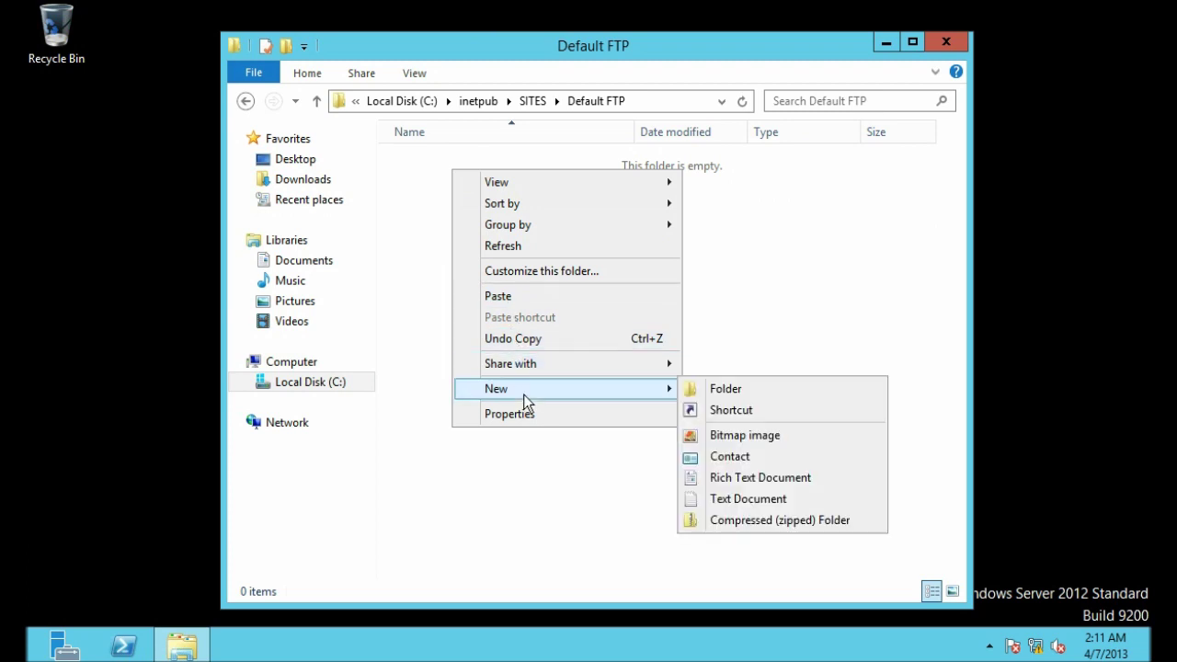
{"action": "left_click", "coordinate": [723, 497]}
{"action": "left_click", "coordinate": [607, 360]}
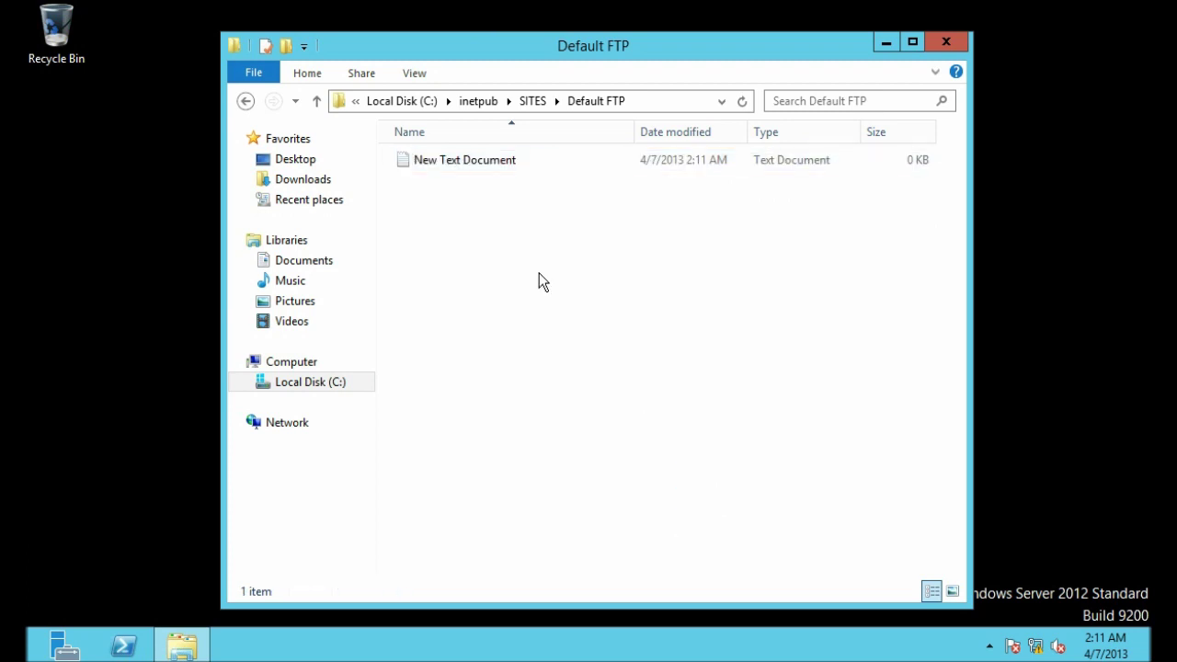
Step: Create New Rich Text Document in the same folder, then bring up Server Manager
{"action": "right_click", "coordinate": [433, 214]}
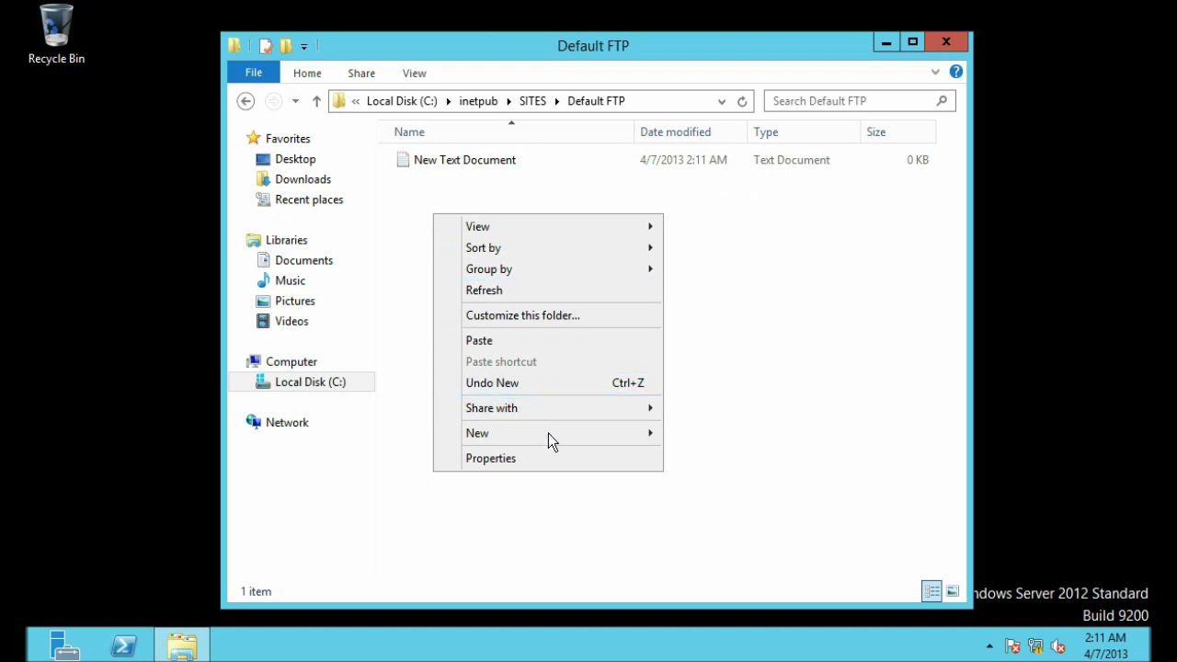
{"action": "mouse_move", "coordinate": [642, 430]}
{"action": "left_click", "coordinate": [690, 532]}
{"action": "left_click", "coordinate": [576, 304]}
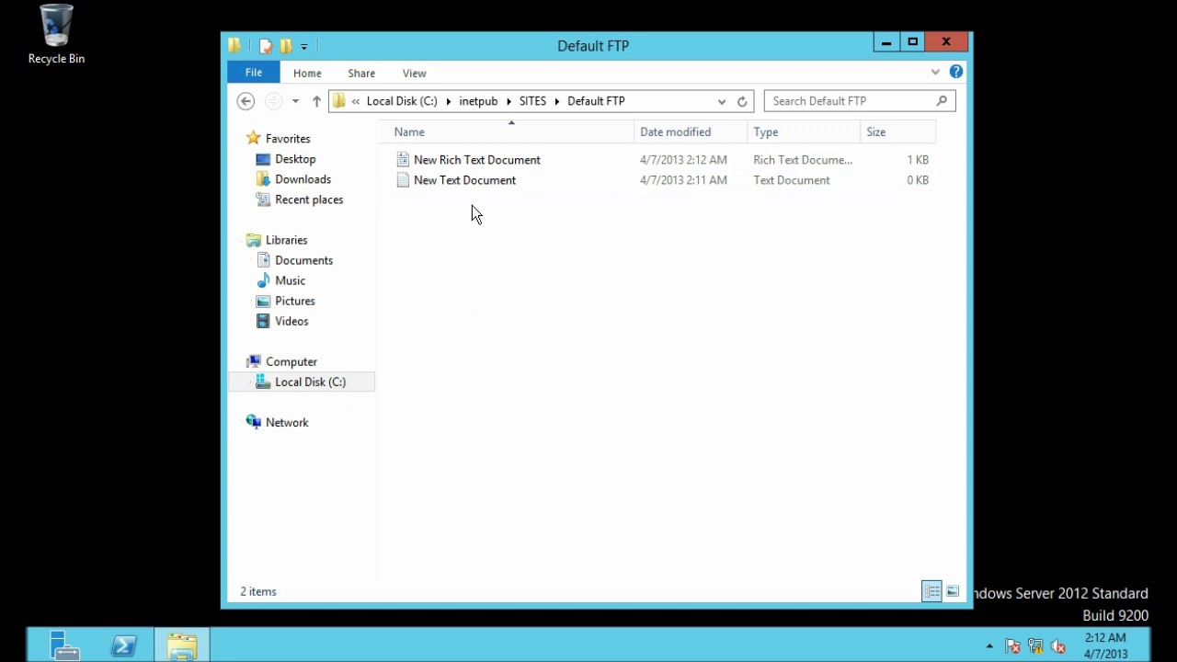
{"action": "left_click", "coordinate": [183, 465]}
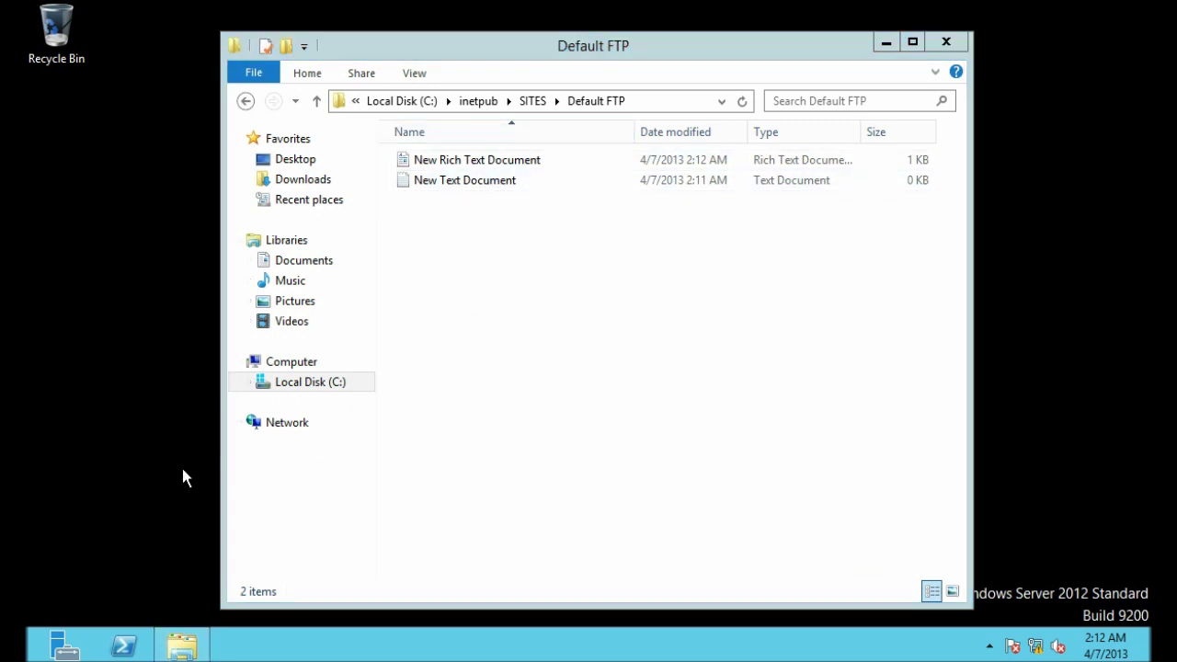
{"action": "left_click", "coordinate": [64, 647]}
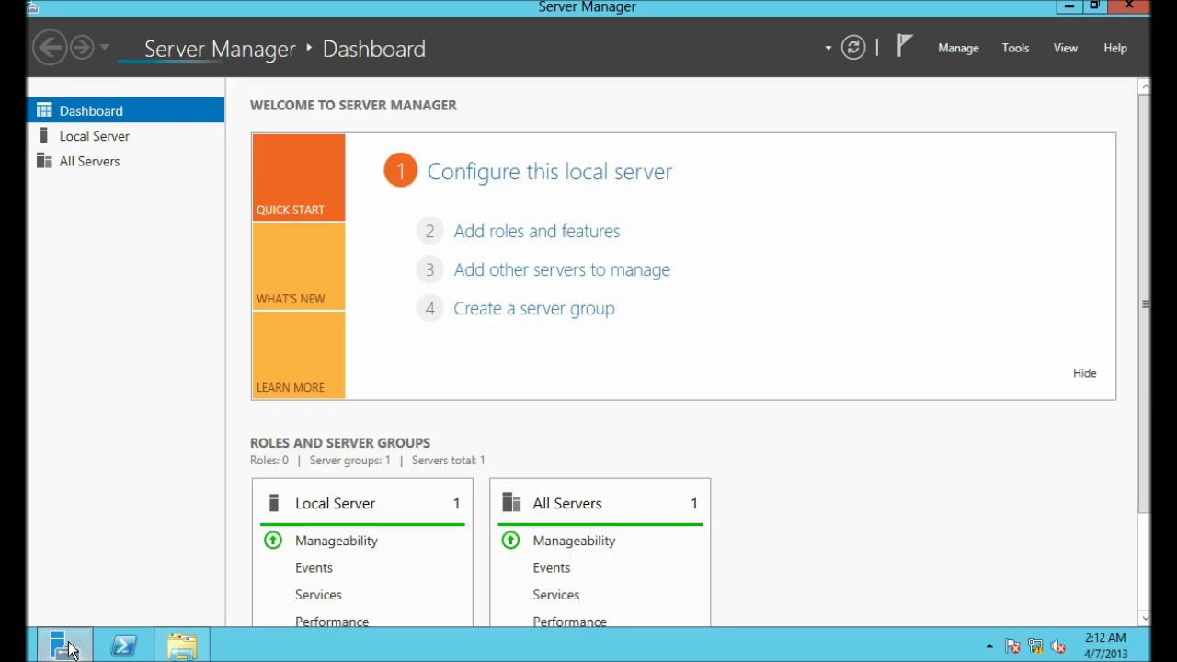
Step: Launch IIS Manager from Server Manager's Tools menu and maximize it
{"action": "left_click", "coordinate": [1011, 53]}
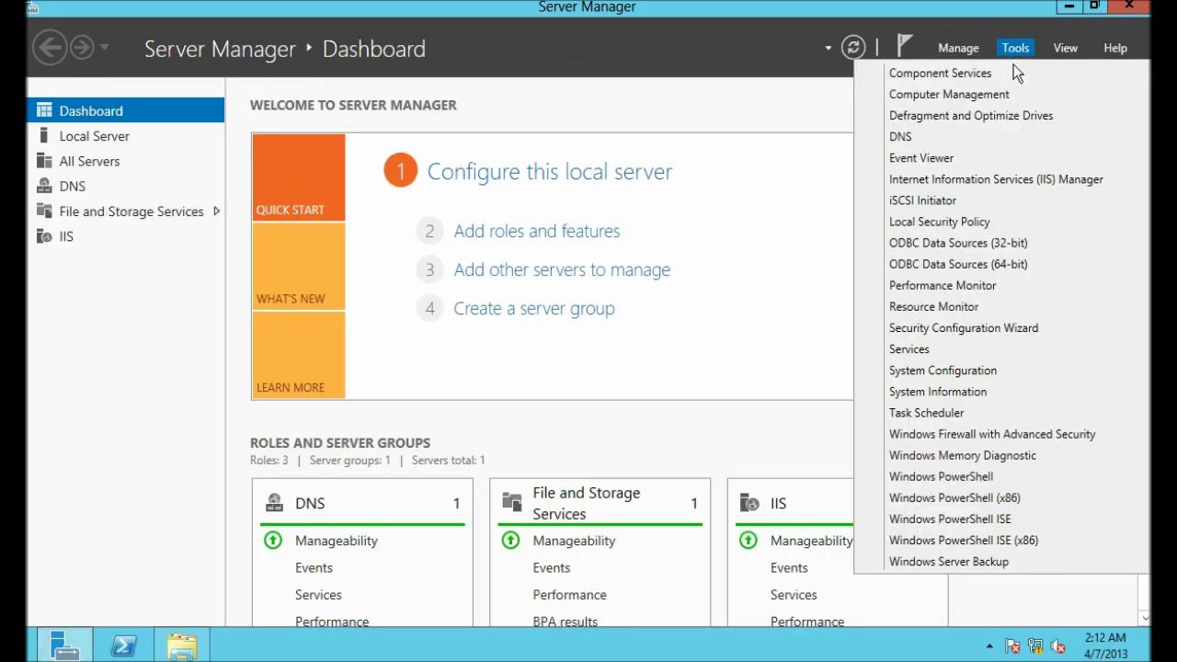
{"action": "left_click", "coordinate": [1021, 179]}
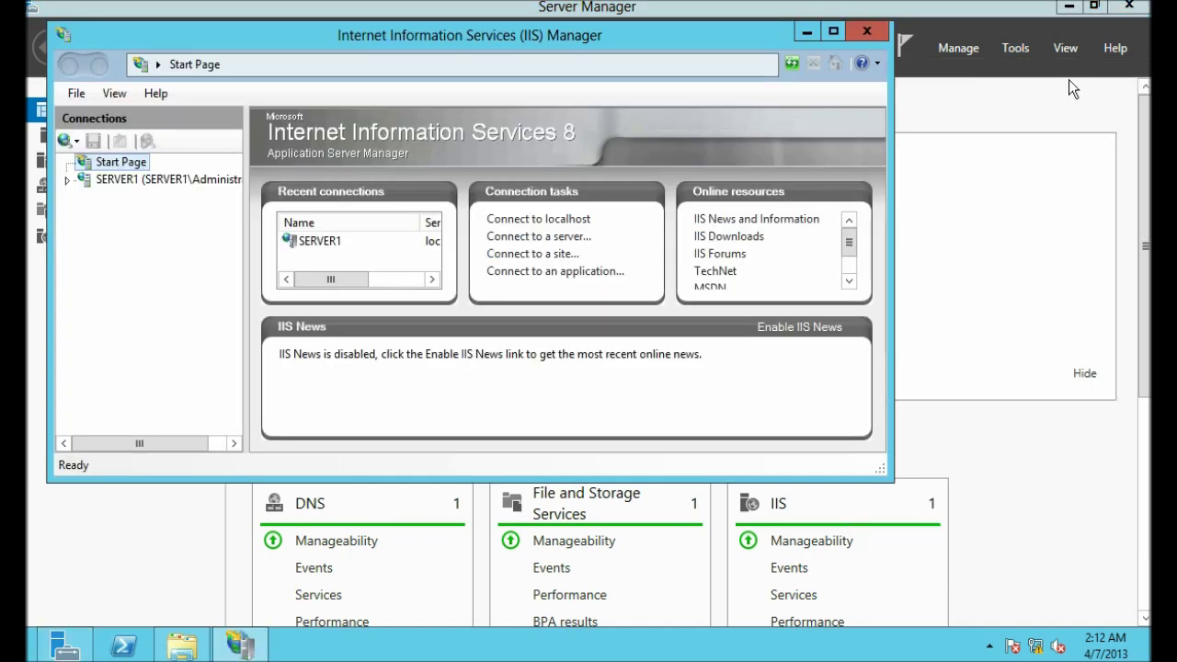
{"action": "left_click", "coordinate": [1138, 6]}
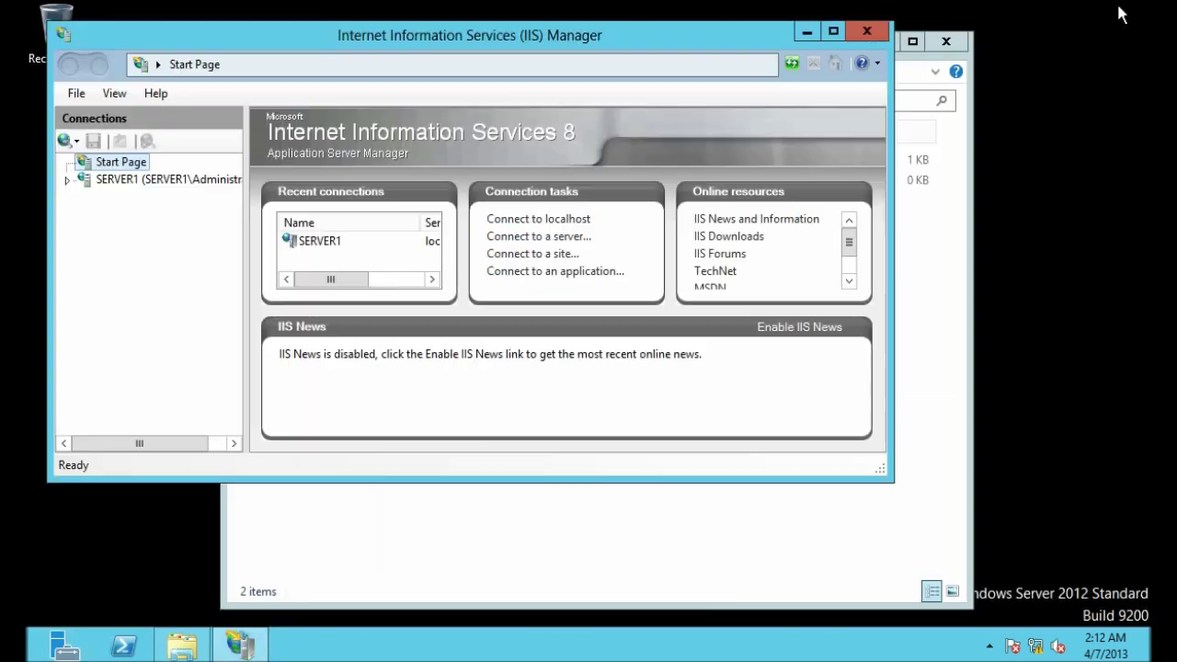
{"action": "double_click", "coordinate": [435, 30]}
{"action": "left_click", "coordinate": [436, 31]}
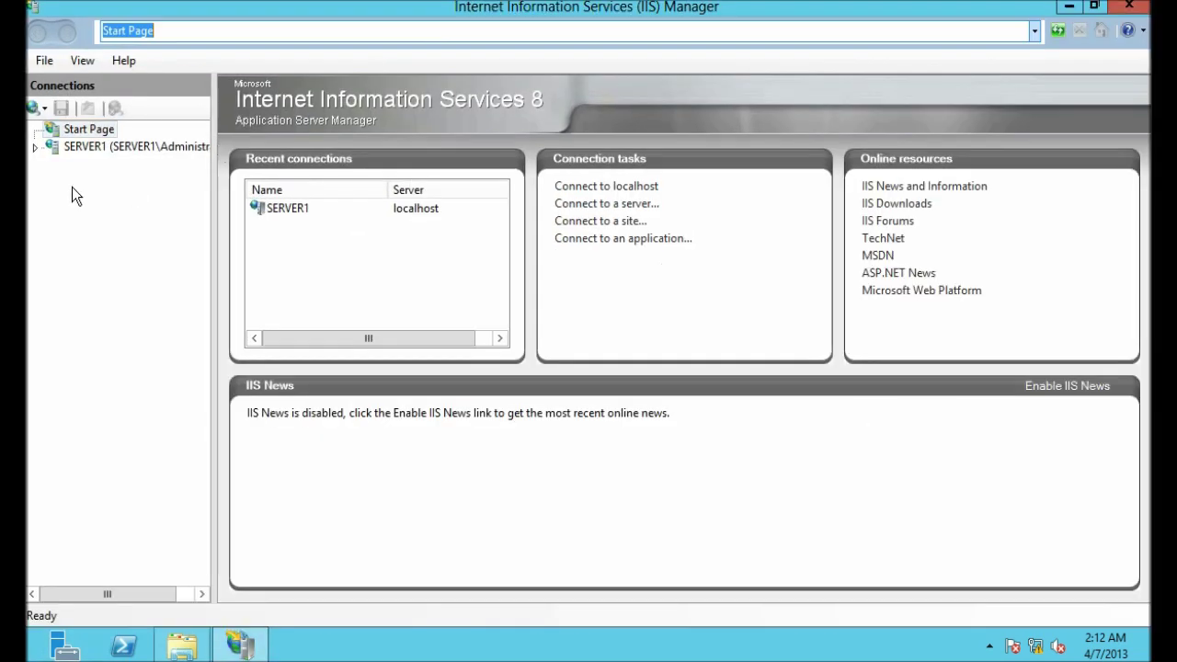
Step: Expand SERVER1 > Sites and select the Default FTP site
{"action": "left_click", "coordinate": [34, 146]}
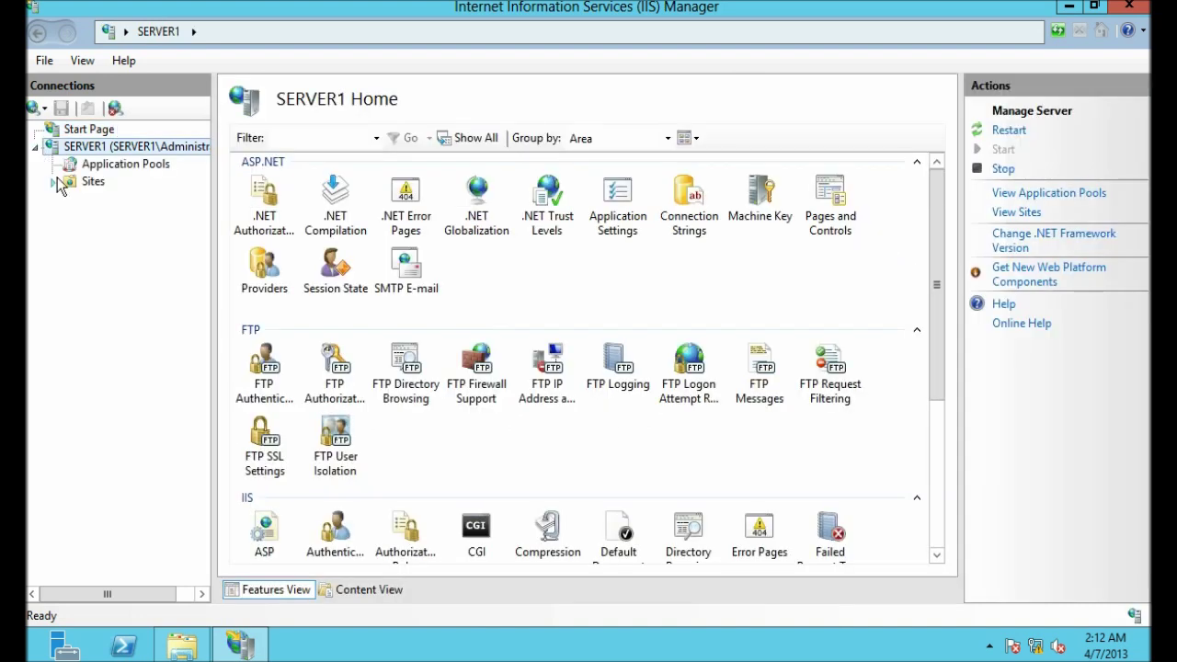
{"action": "left_click", "coordinate": [56, 181]}
{"action": "left_click", "coordinate": [93, 182]}
{"action": "left_click", "coordinate": [119, 202]}
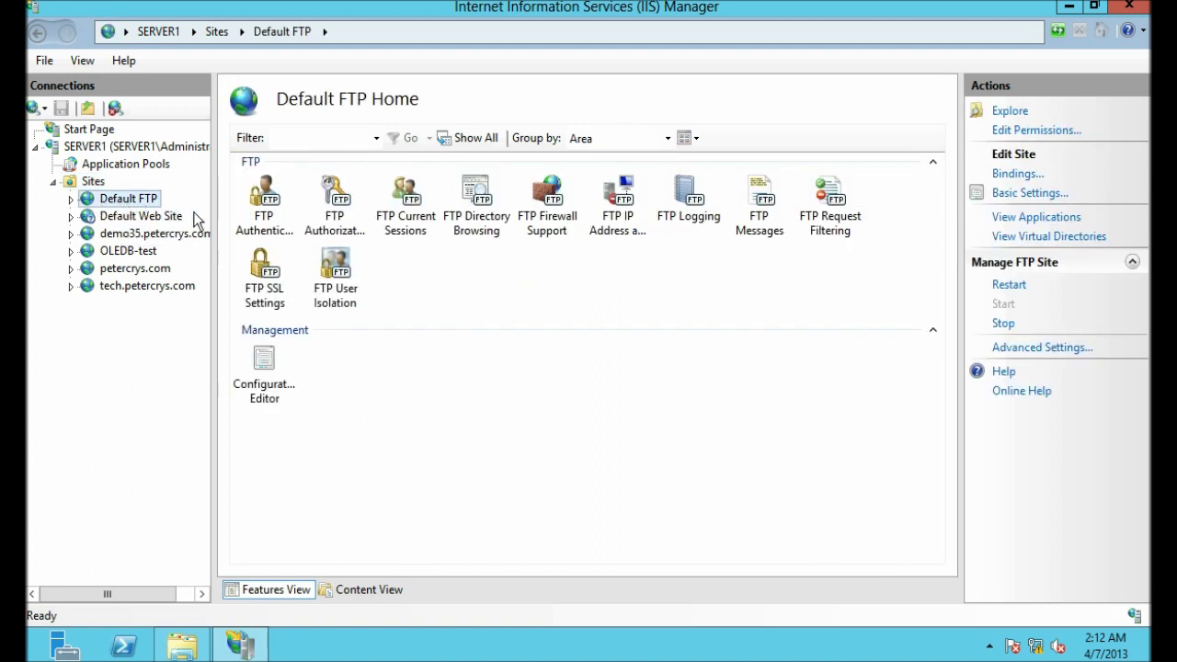
{"action": "left_click", "coordinate": [342, 219]}
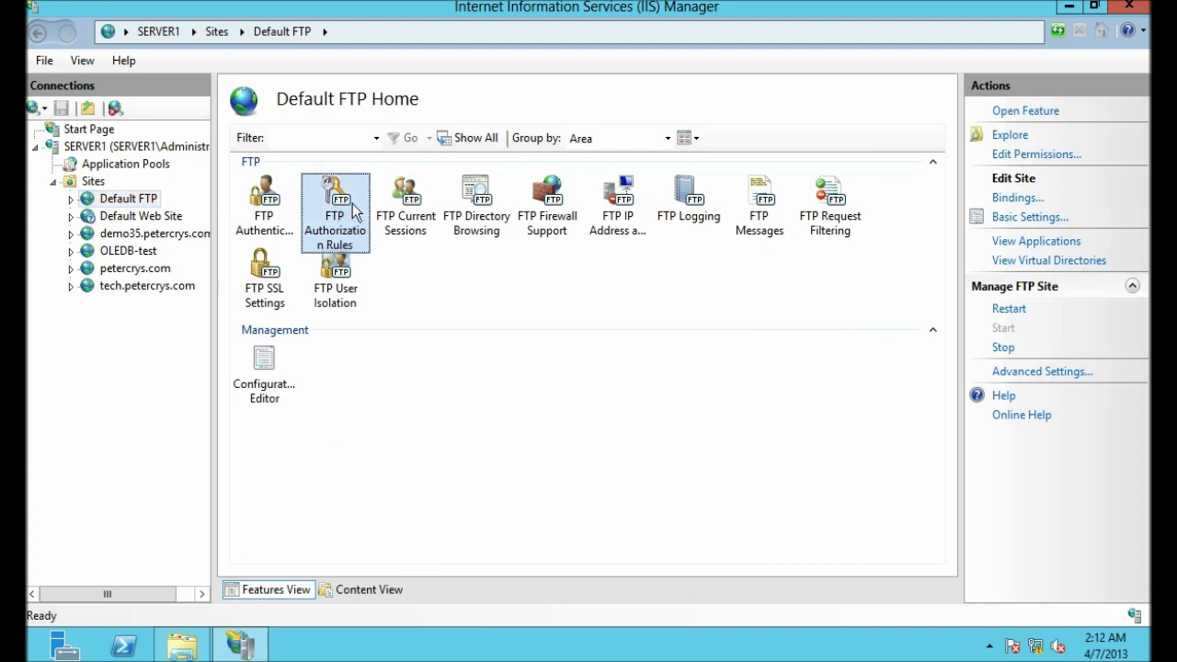
Step: Add Write to the ftpuser Allow rule's Read permission, then minimize IIS Manager and Explorer
{"action": "double_click", "coordinate": [345, 208]}
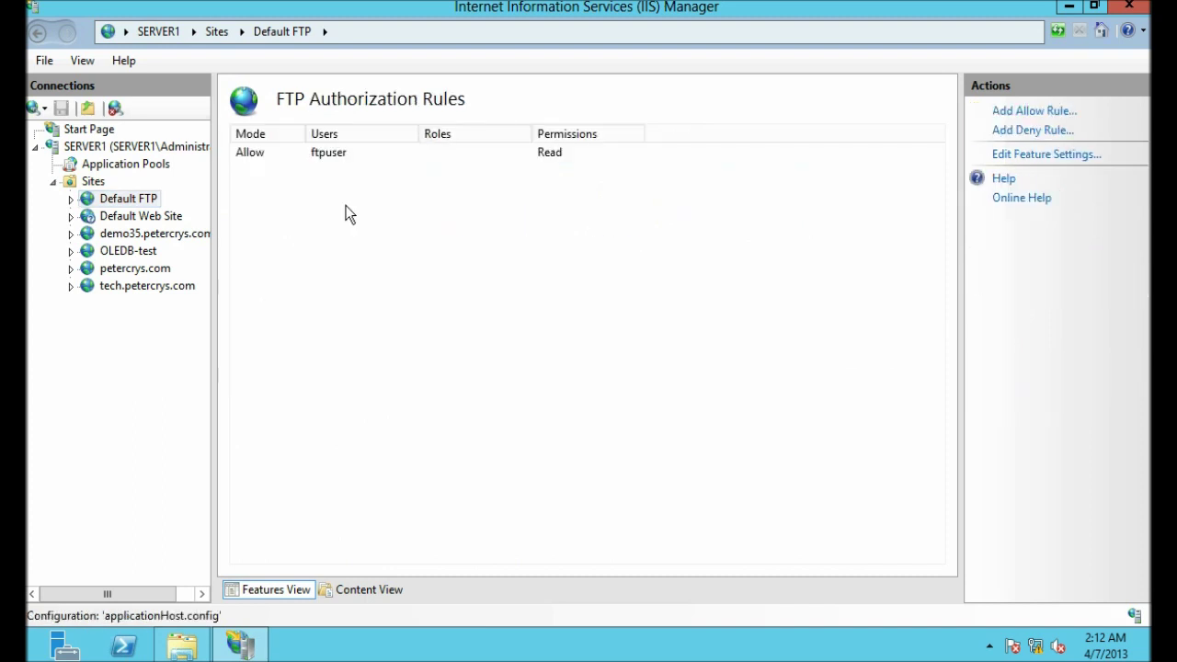
{"action": "left_click", "coordinate": [327, 152]}
{"action": "double_click", "coordinate": [338, 151]}
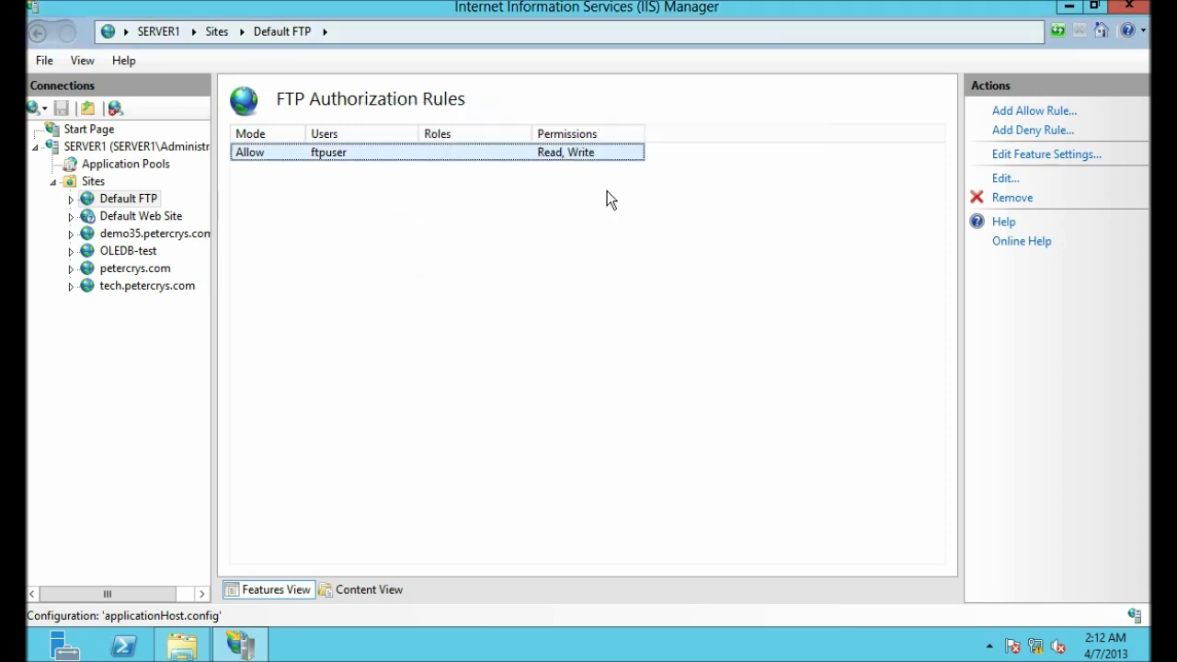
{"action": "left_click", "coordinate": [1069, 7]}
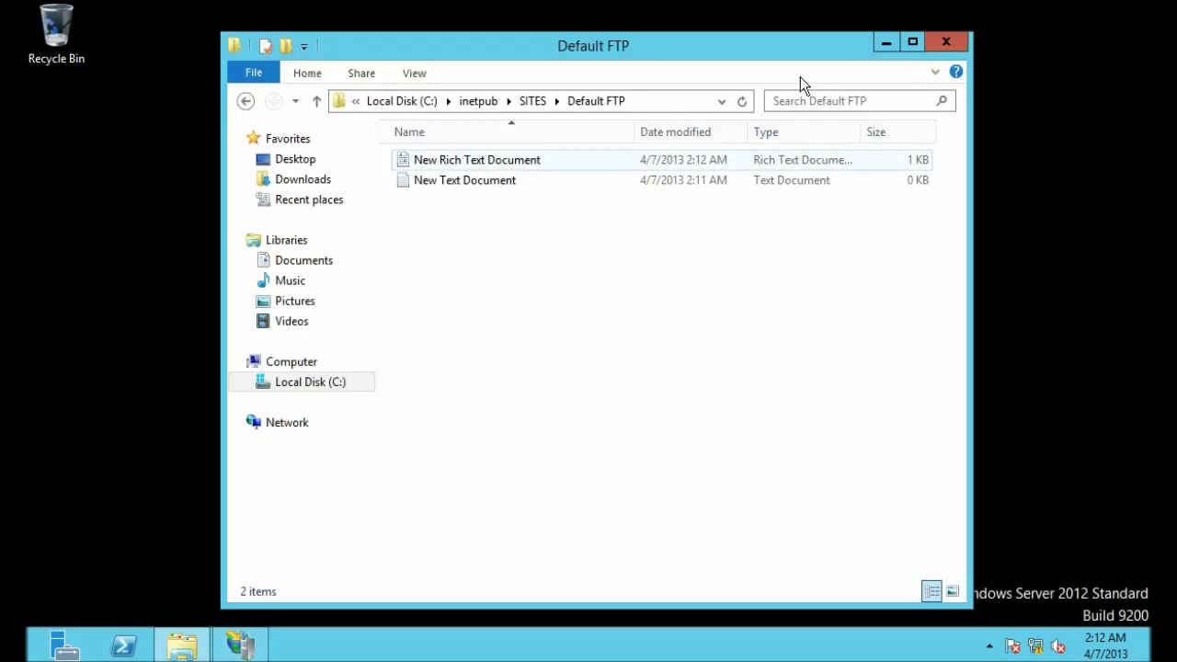
{"action": "left_click", "coordinate": [885, 42]}
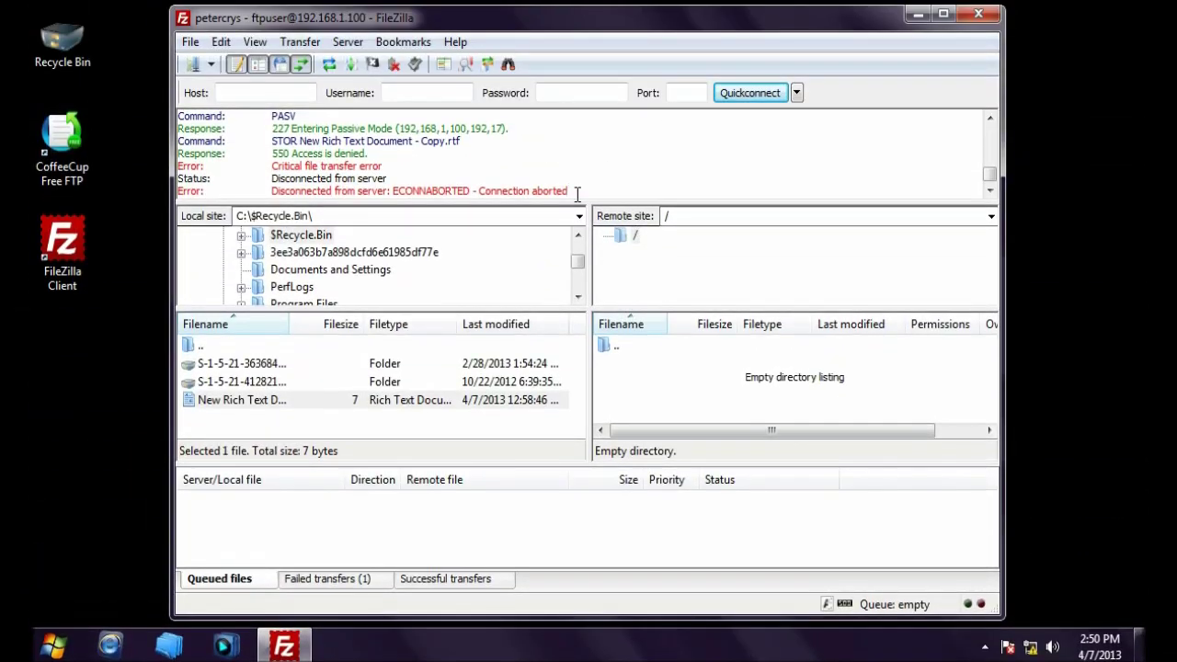
Step: Reconnect to 192.168.1.100 via Site Manager with the ftpuser password, aborting the previous connection
{"action": "left_click_drag", "start_coordinate": [577, 193], "coordinate": [465, 196]}
{"action": "left_click", "coordinate": [571, 191]}
{"action": "left_click", "coordinate": [192, 64]}
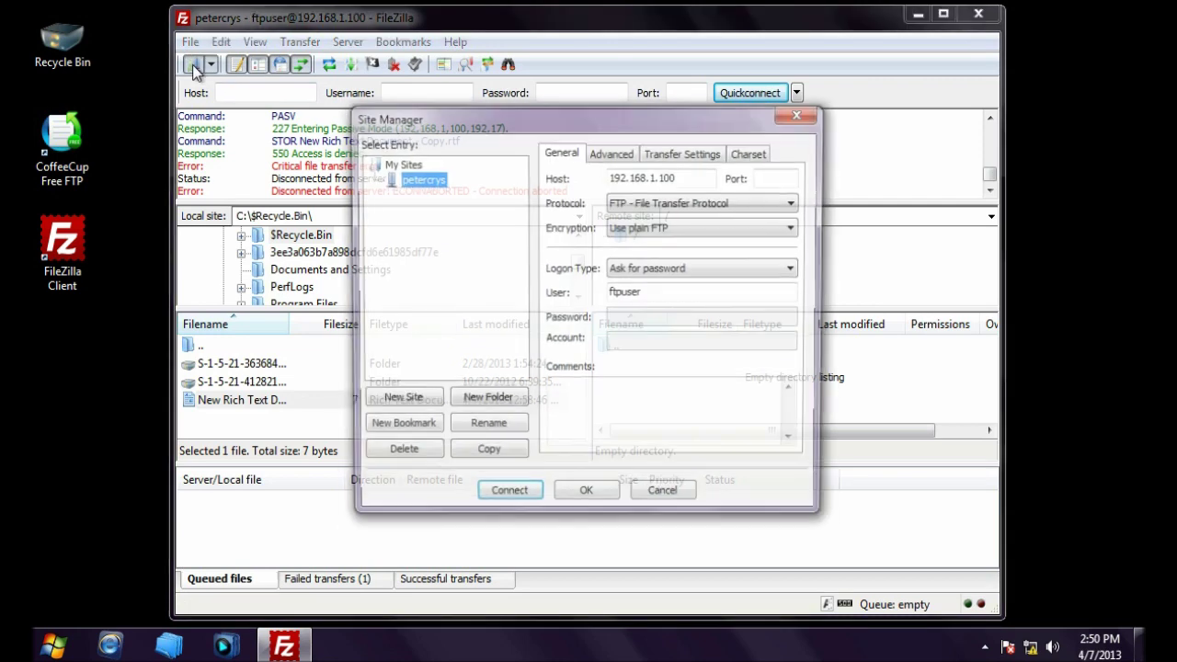
{"action": "left_click", "coordinate": [520, 501]}
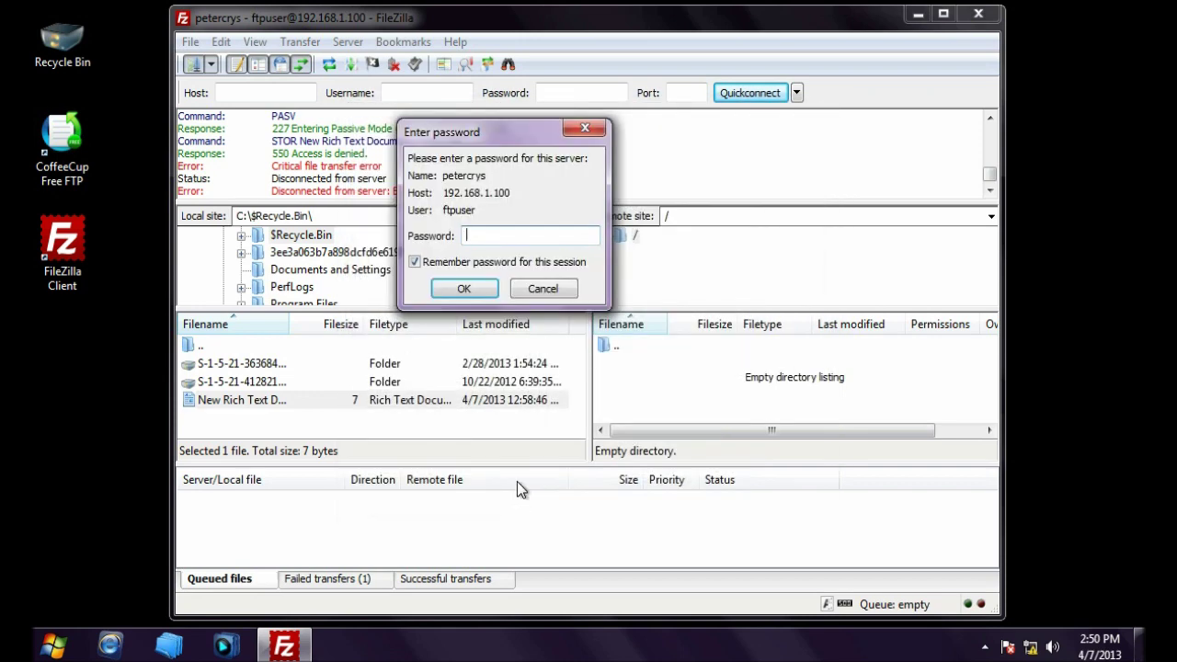
{"action": "left_click", "coordinate": [454, 263]}
{"action": "left_click", "coordinate": [484, 235]}
{"action": "type", "text": "•••••••••"}
{"action": "left_click", "coordinate": [465, 287]}
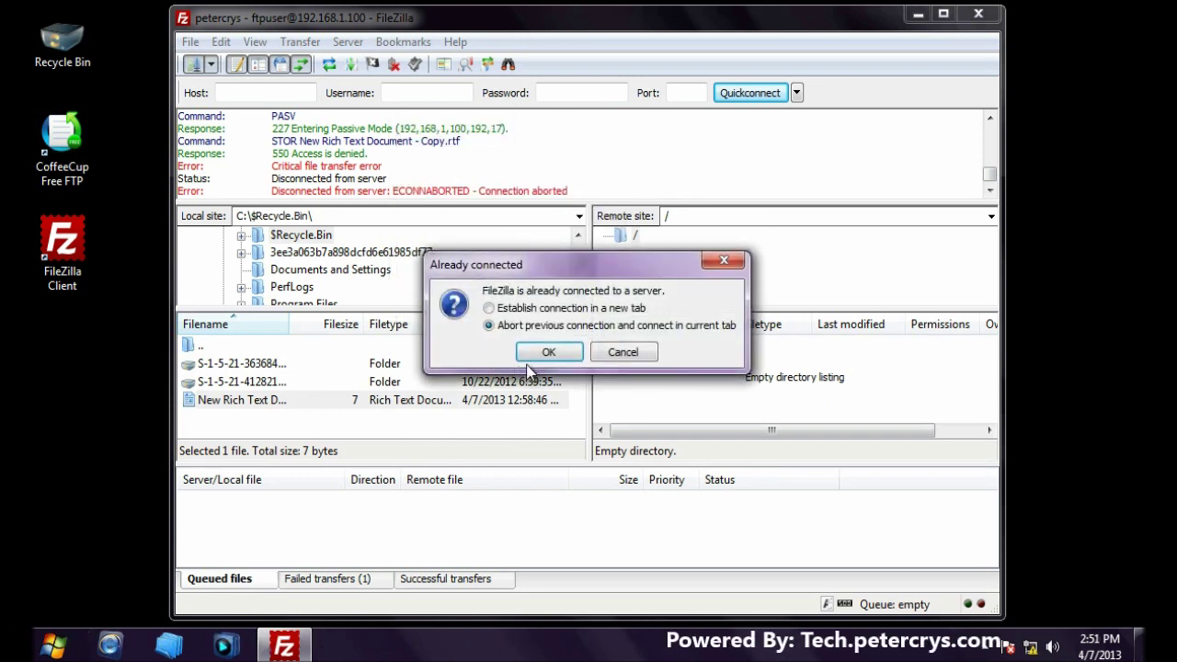
{"action": "left_click", "coordinate": [542, 352]}
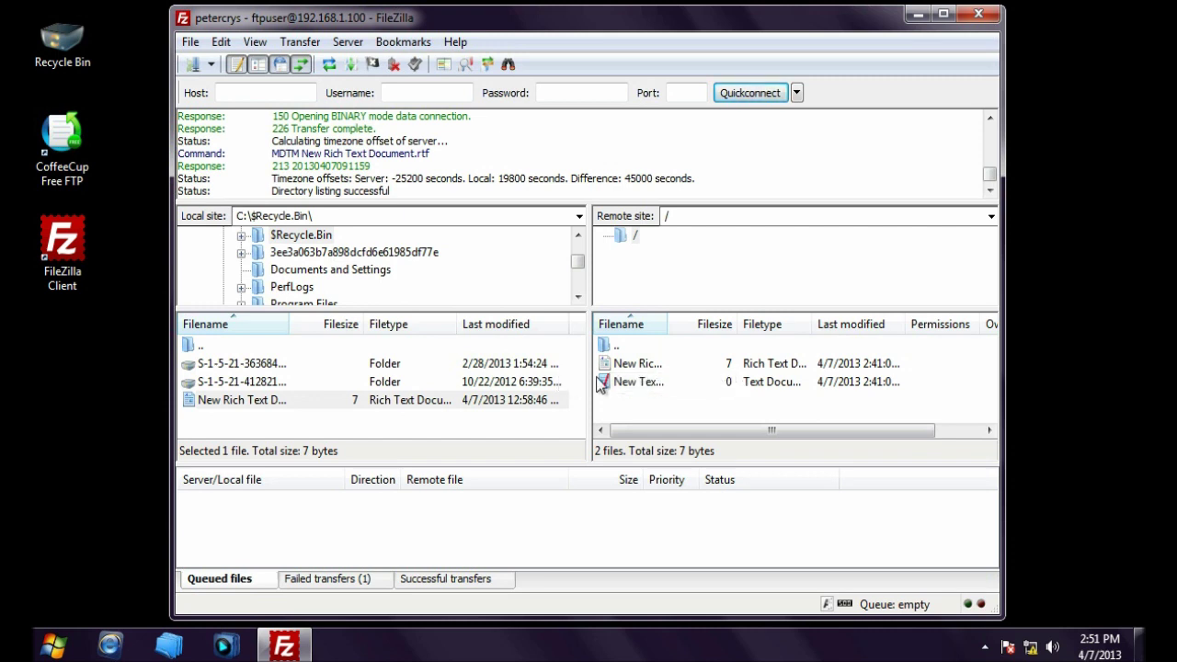
Step: Drag the local New Rich Text Document onto the remote list holding both test documents
{"action": "left_click", "coordinate": [635, 365]}
{"action": "left_click", "coordinate": [633, 384]}
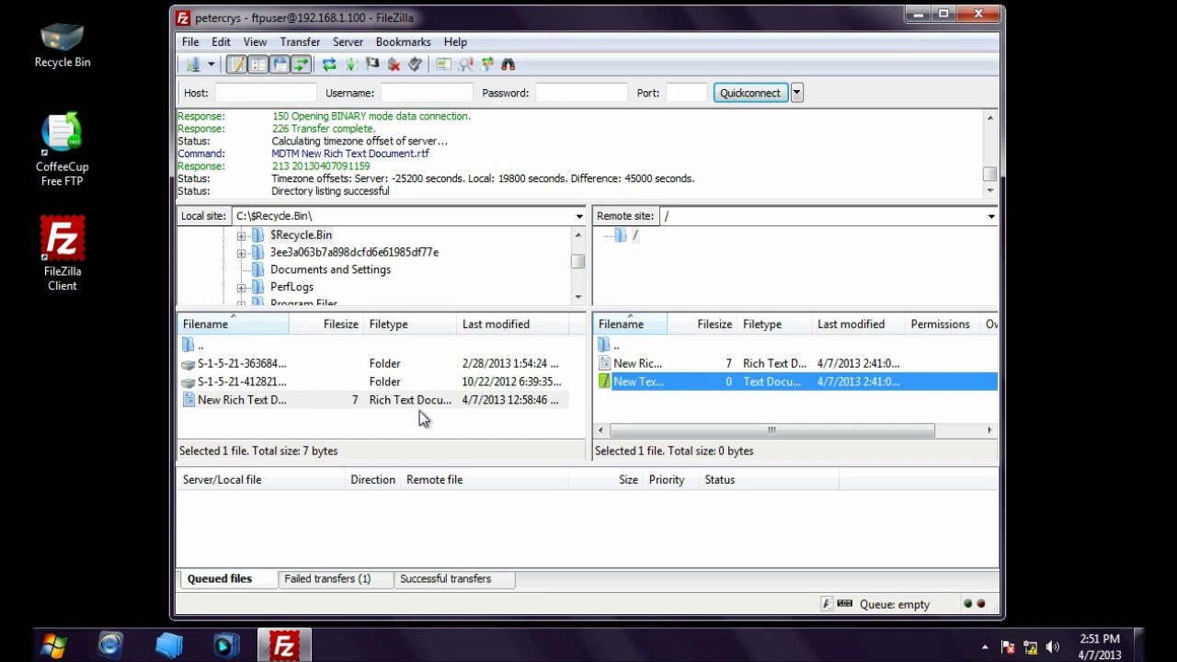
{"action": "left_click", "coordinate": [283, 413]}
{"action": "left_click_drag", "start_coordinate": [224, 404], "coordinate": [258, 406]}
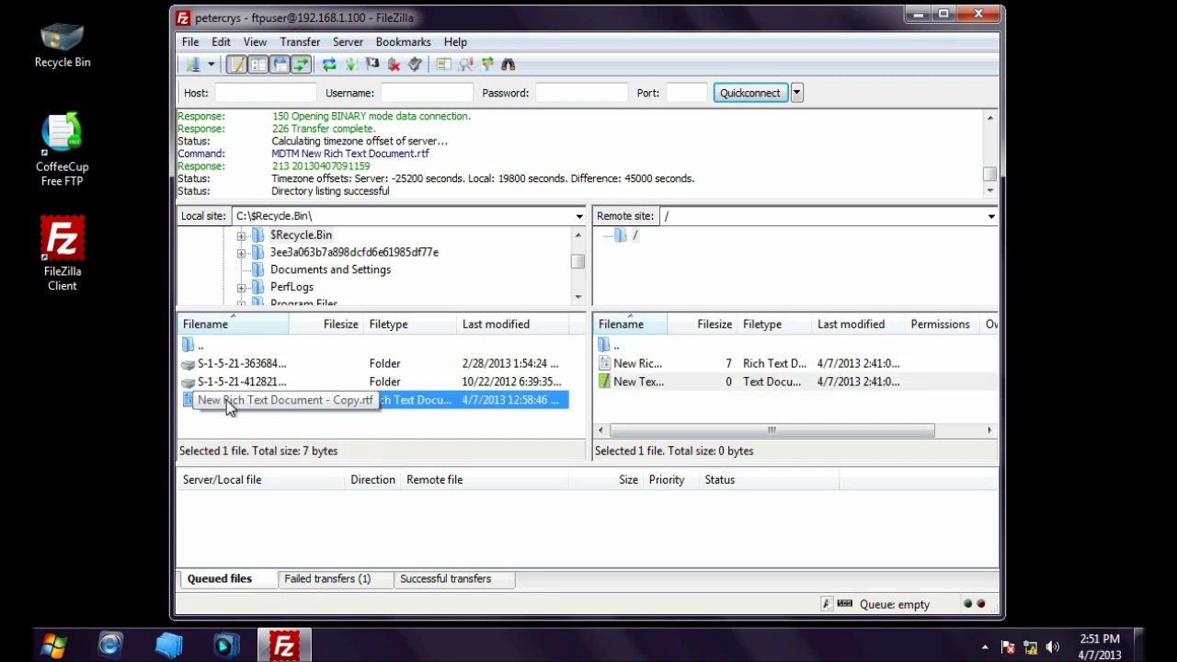
{"action": "left_click_drag", "start_coordinate": [244, 403], "coordinate": [662, 414]}
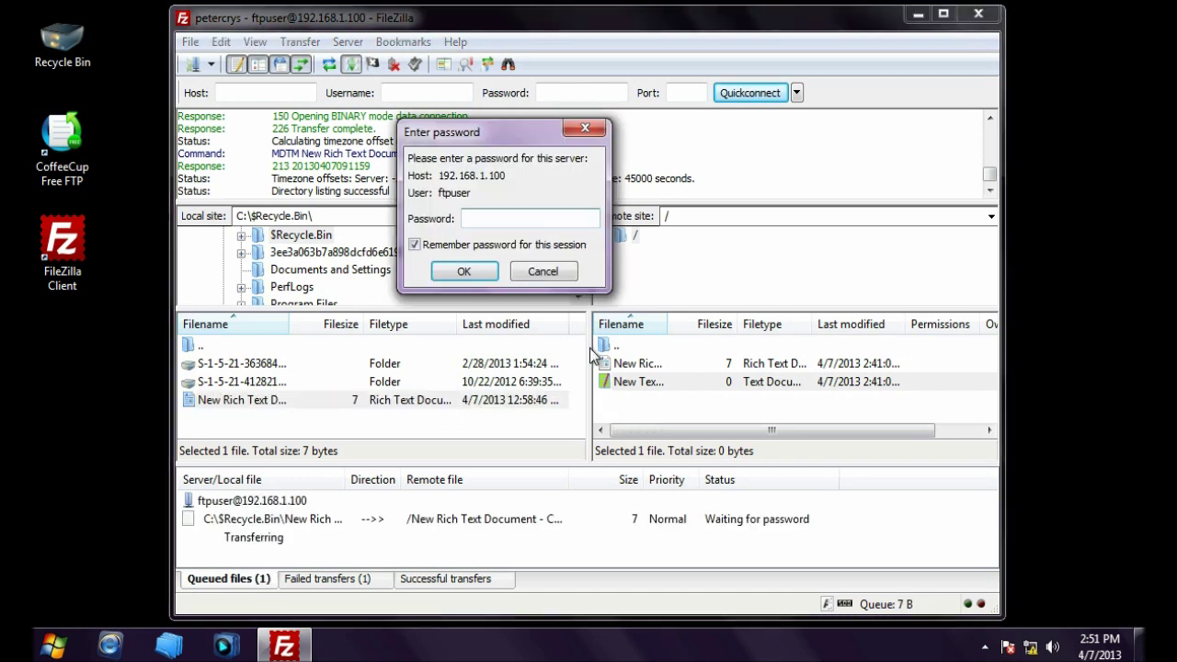
Step: Enter the account password for the upload and note the repeated 550 Access is denied error
{"action": "left_click", "coordinate": [415, 248]}
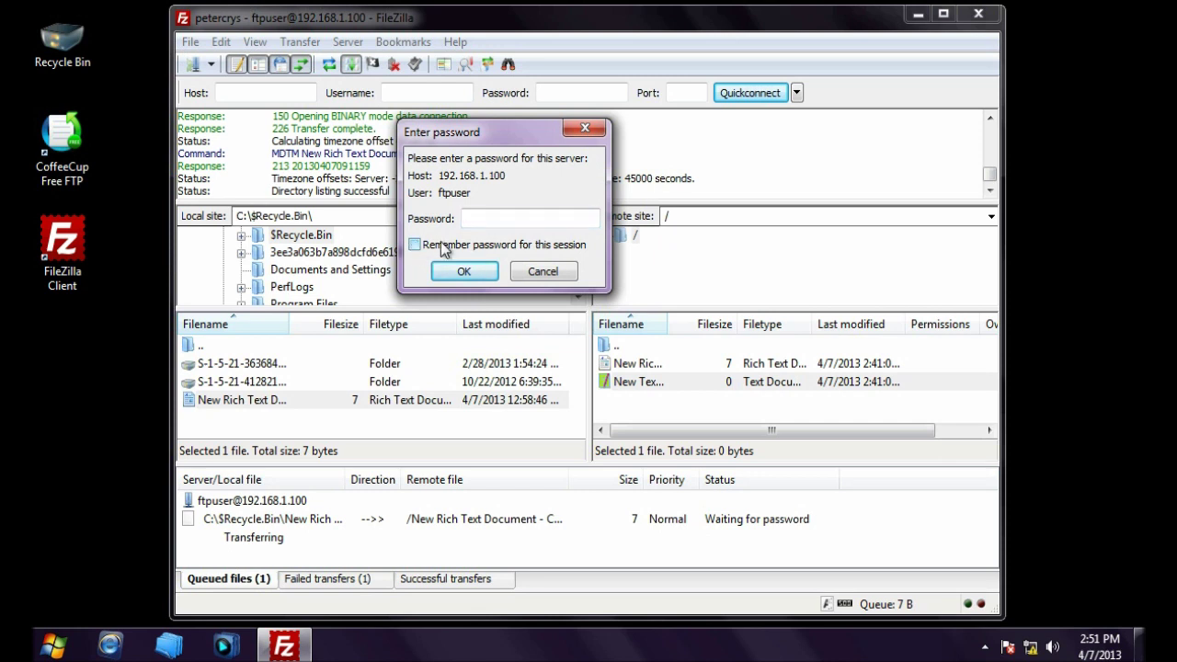
{"action": "left_click", "coordinate": [415, 246]}
{"action": "left_click", "coordinate": [552, 221]}
{"action": "type", "text": "123456789"}
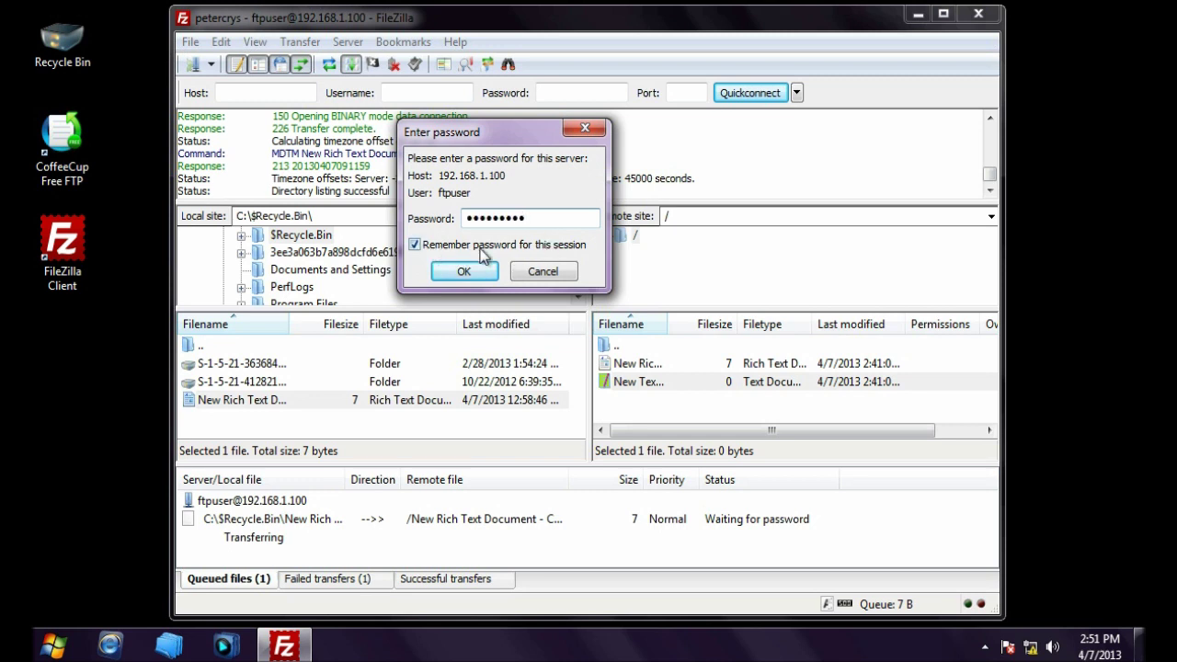
{"action": "left_click", "coordinate": [464, 271]}
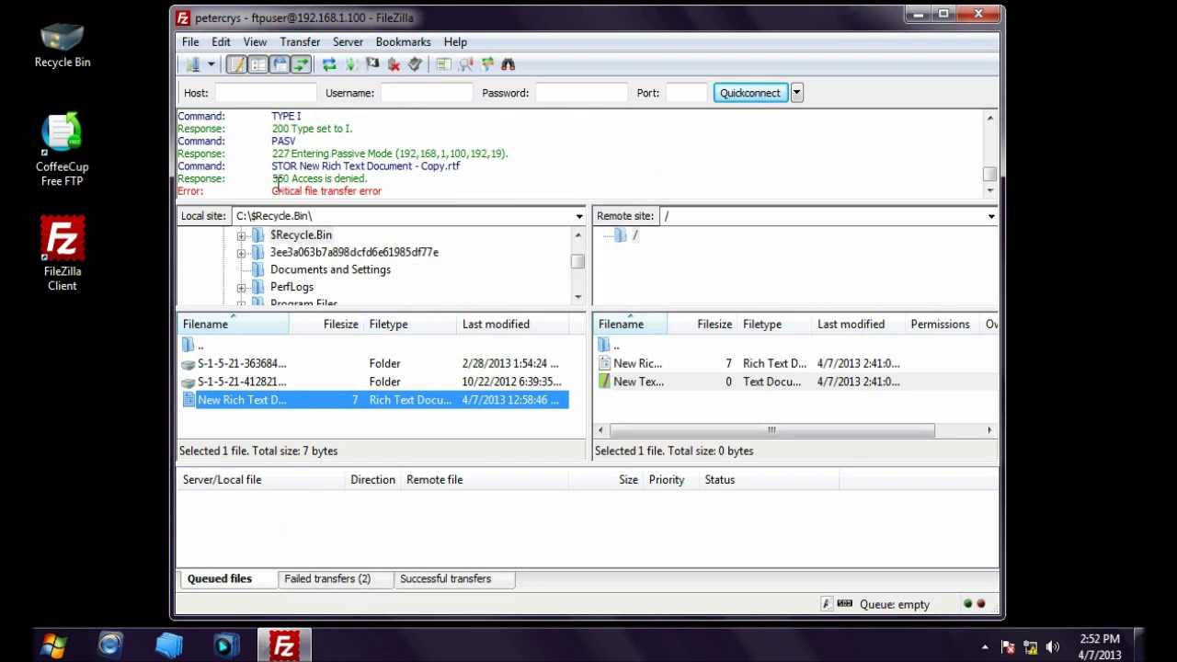
{"action": "left_click_drag", "start_coordinate": [275, 181], "coordinate": [377, 180]}
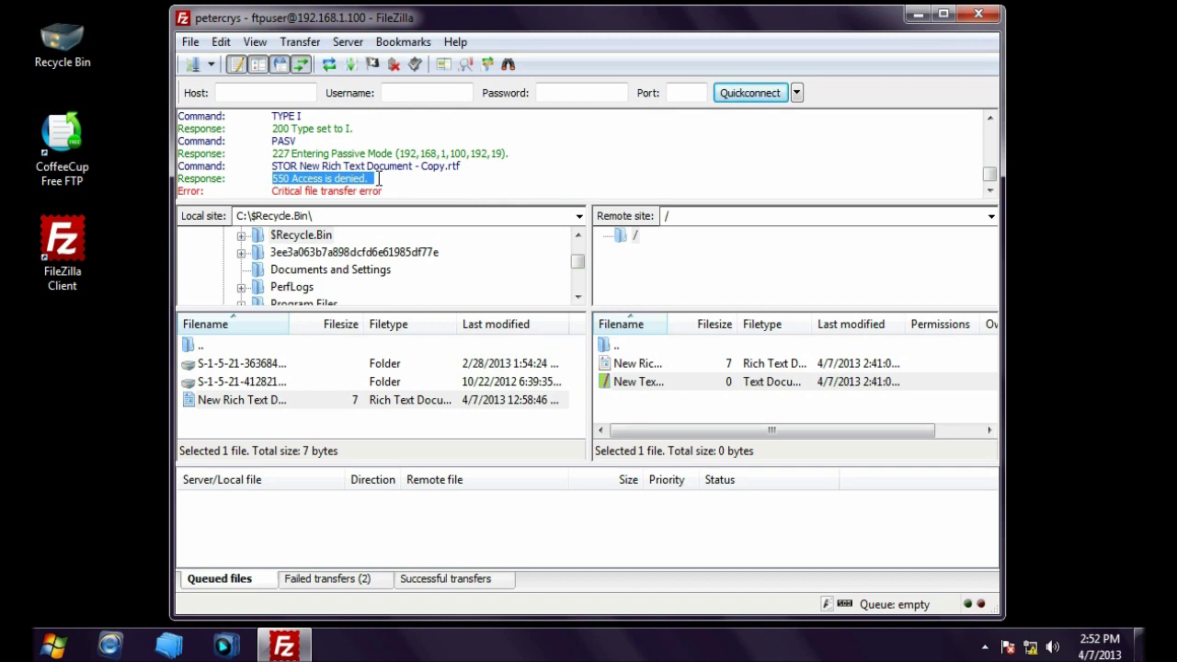
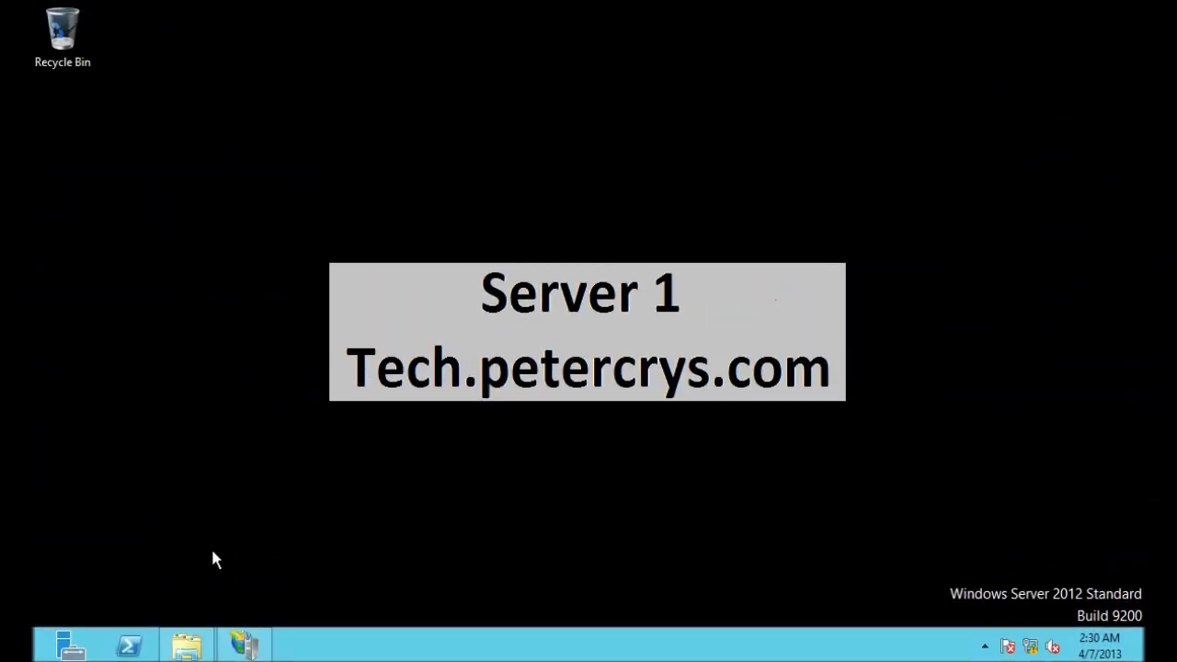
Step: Restore the Default FTP folder window and go up to the inetpub\SITES folder
{"action": "left_click", "coordinate": [186, 655]}
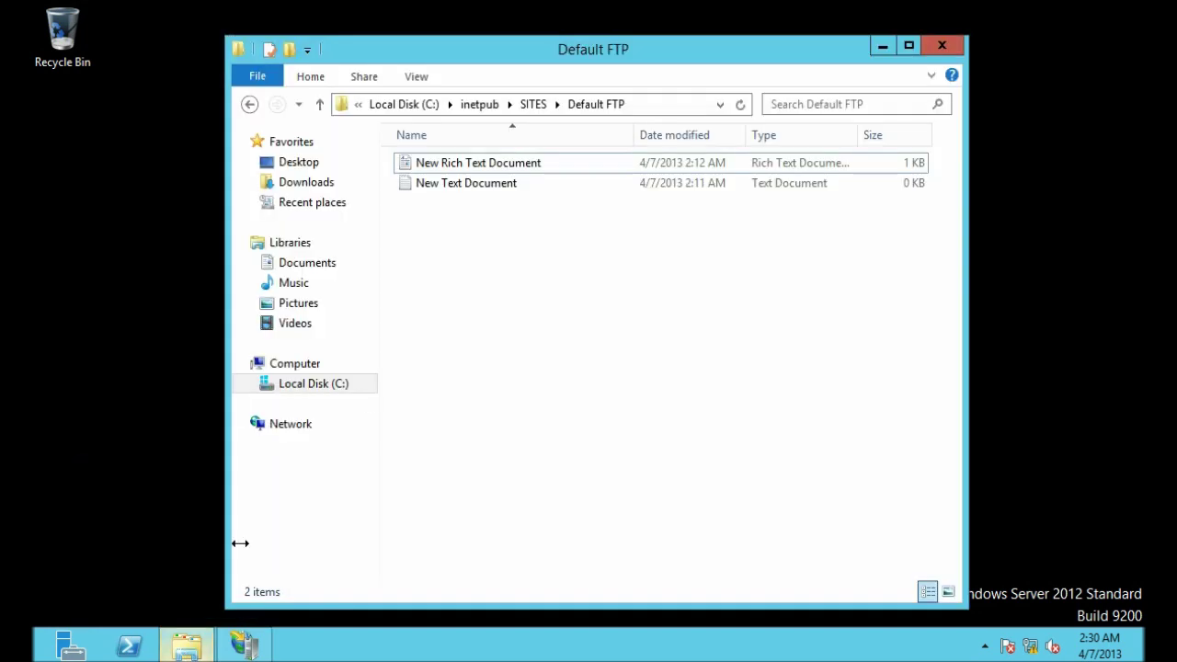
{"action": "left_click", "coordinate": [663, 107]}
{"action": "left_click", "coordinate": [602, 105]}
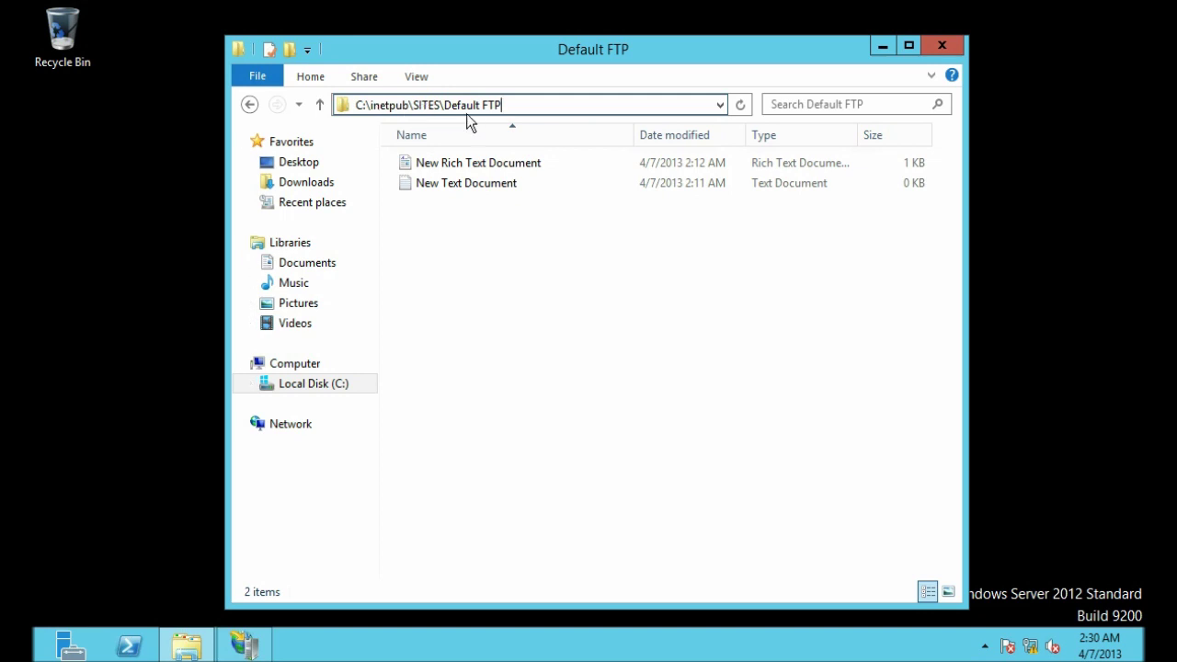
{"action": "left_click", "coordinate": [519, 251]}
{"action": "left_click", "coordinate": [533, 104]}
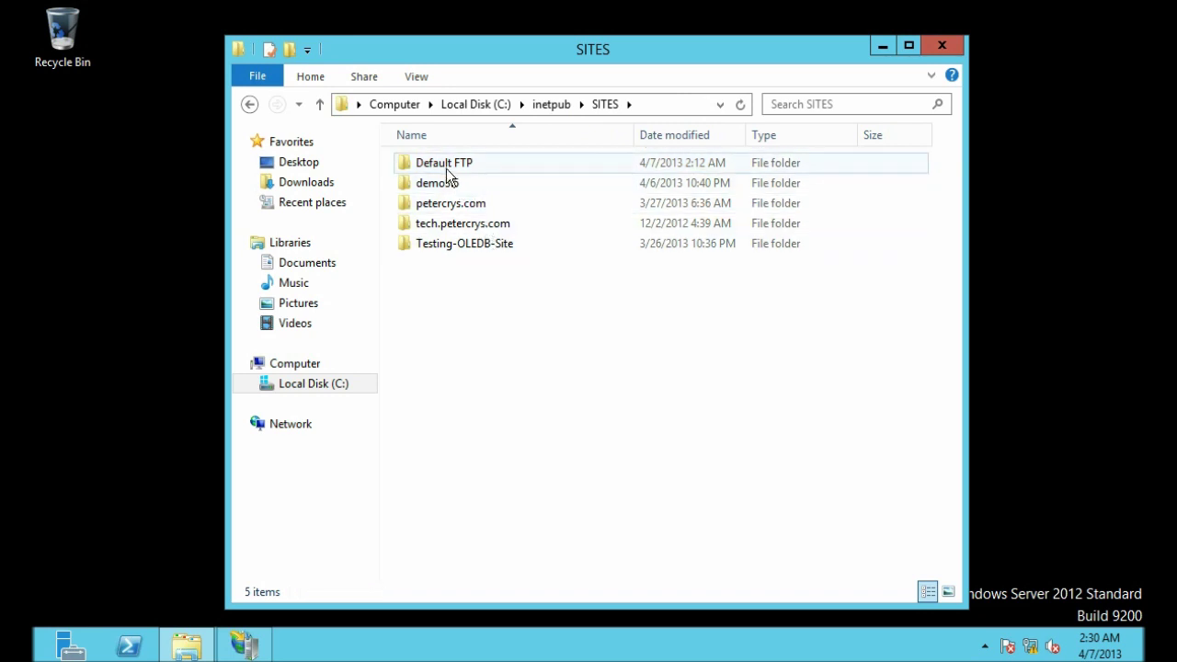
Step: Open the Default FTP folder's Properties and bring up its Security permissions
{"action": "left_click", "coordinate": [445, 167]}
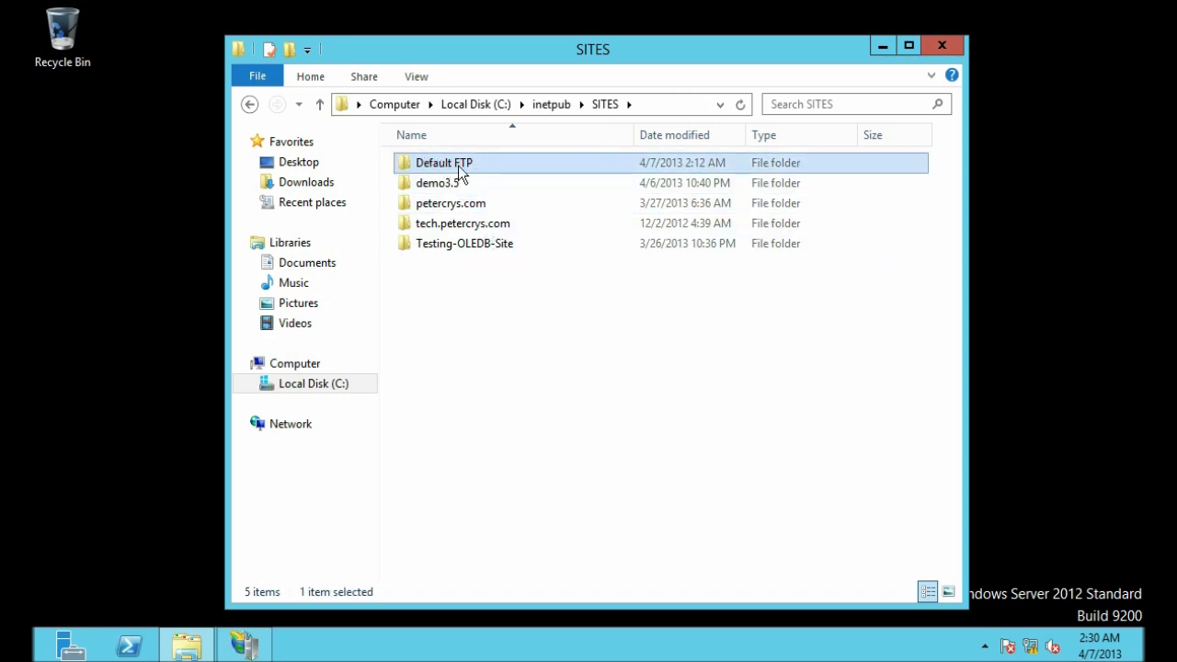
{"action": "right_click", "coordinate": [459, 172]}
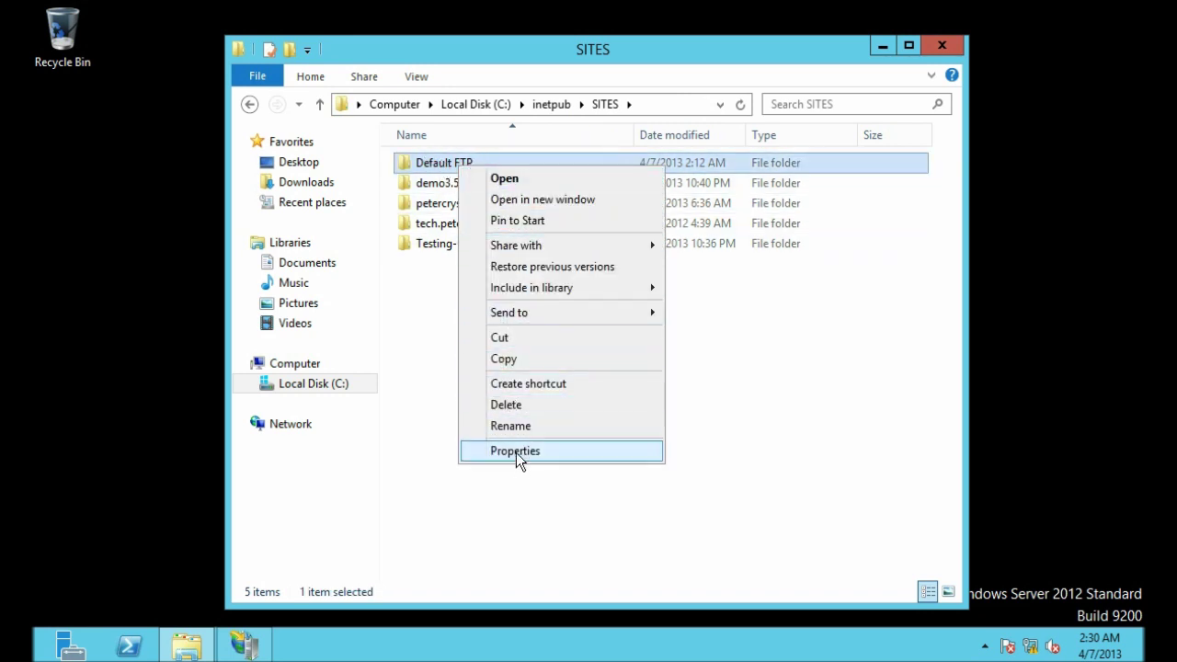
{"action": "left_click", "coordinate": [518, 450]}
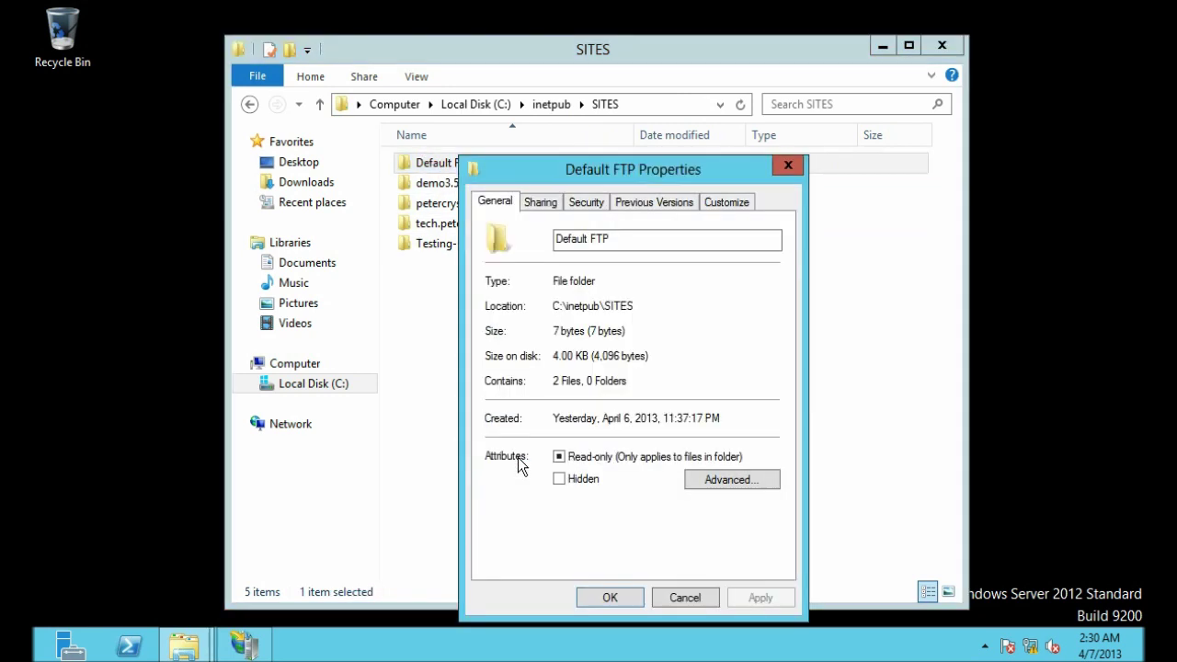
{"action": "left_click", "coordinate": [586, 203]}
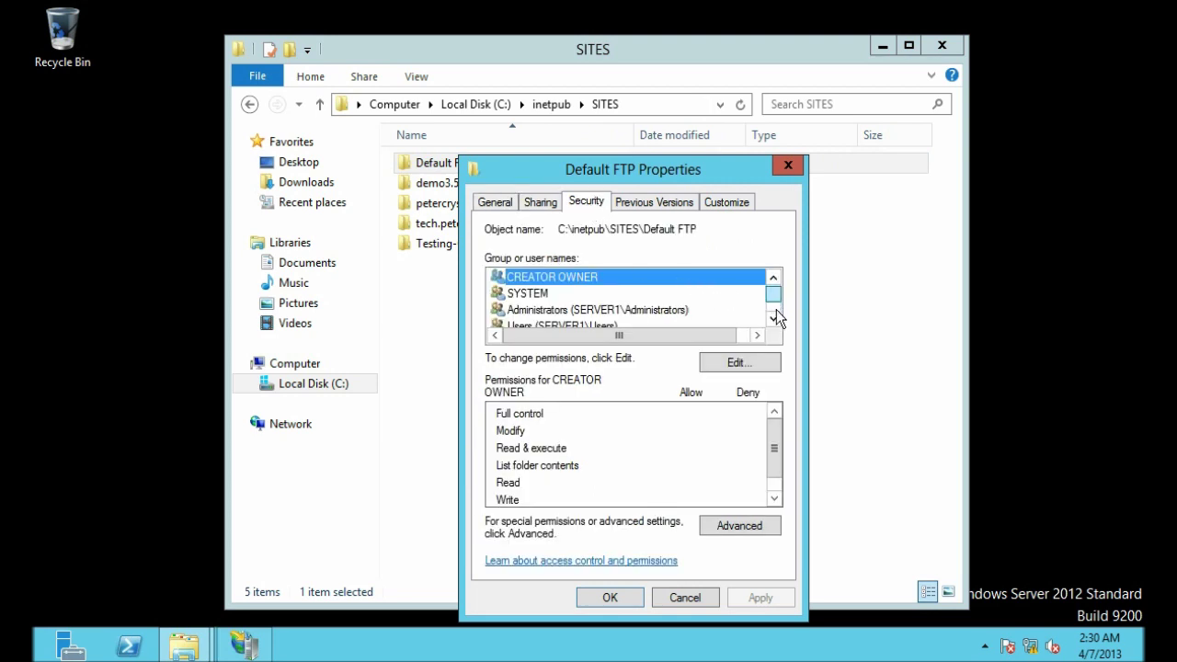
{"action": "left_click", "coordinate": [776, 309]}
{"action": "left_click", "coordinate": [776, 280]}
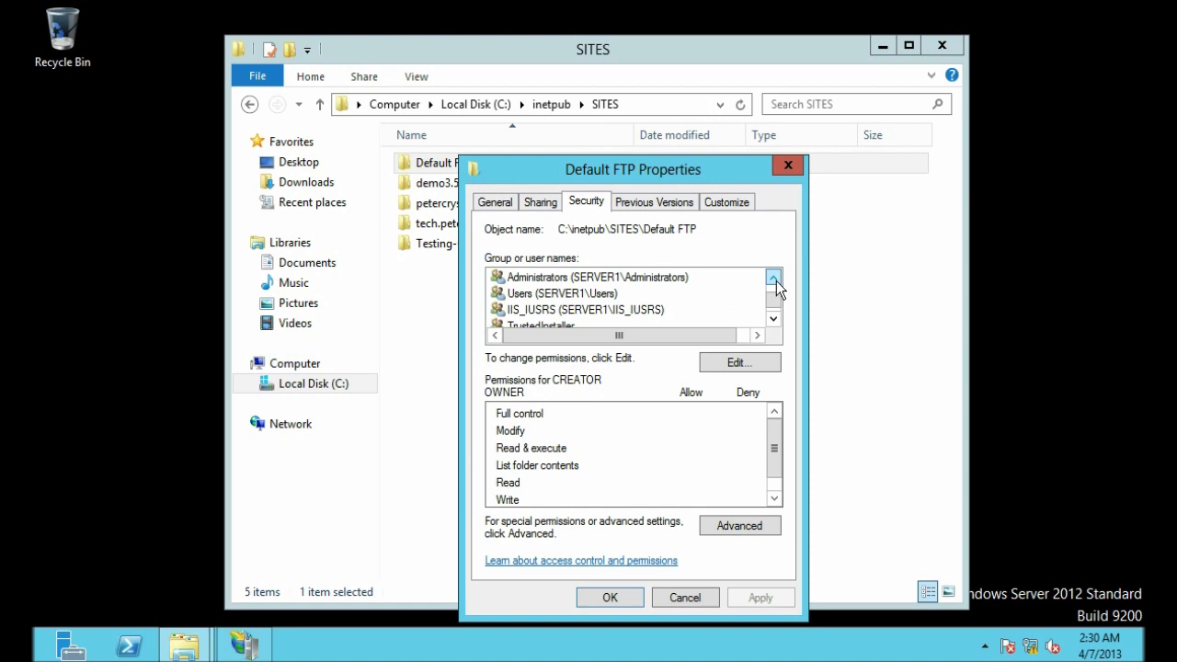
{"action": "left_click", "coordinate": [776, 280]}
{"action": "left_click", "coordinate": [776, 280]}
{"action": "left_click", "coordinate": [774, 318]}
{"action": "left_click", "coordinate": [774, 318]}
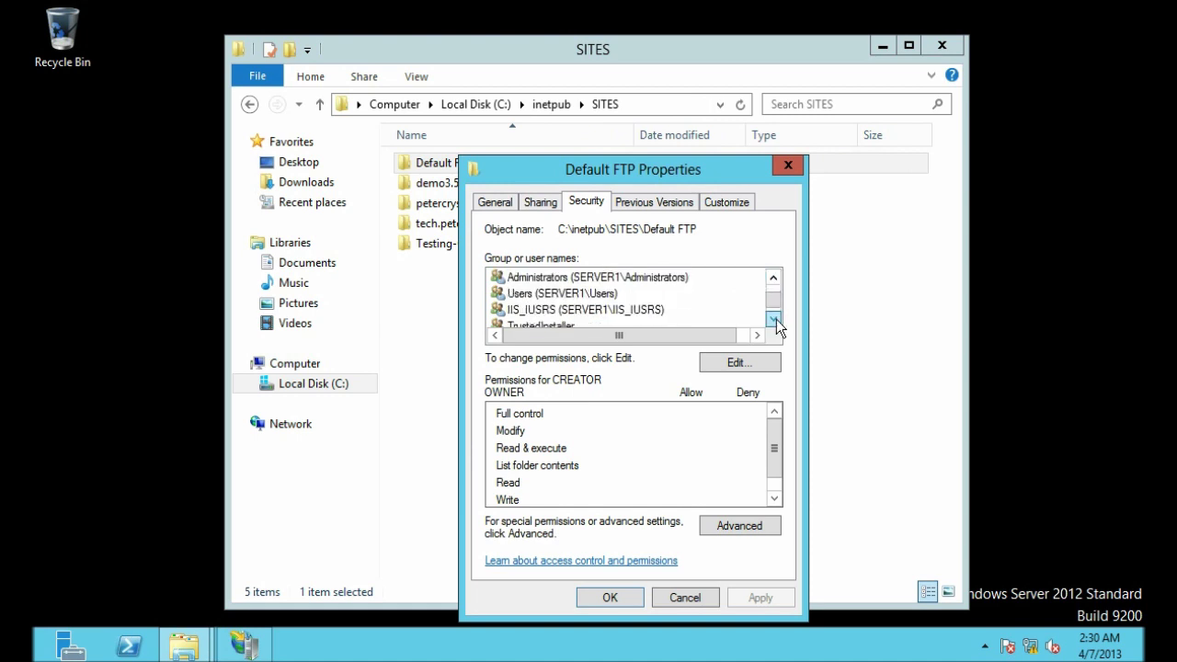
Step: Add the ftpuser account from SERVER1 to the Default FTP folder's permissions
{"action": "left_click", "coordinate": [754, 365]}
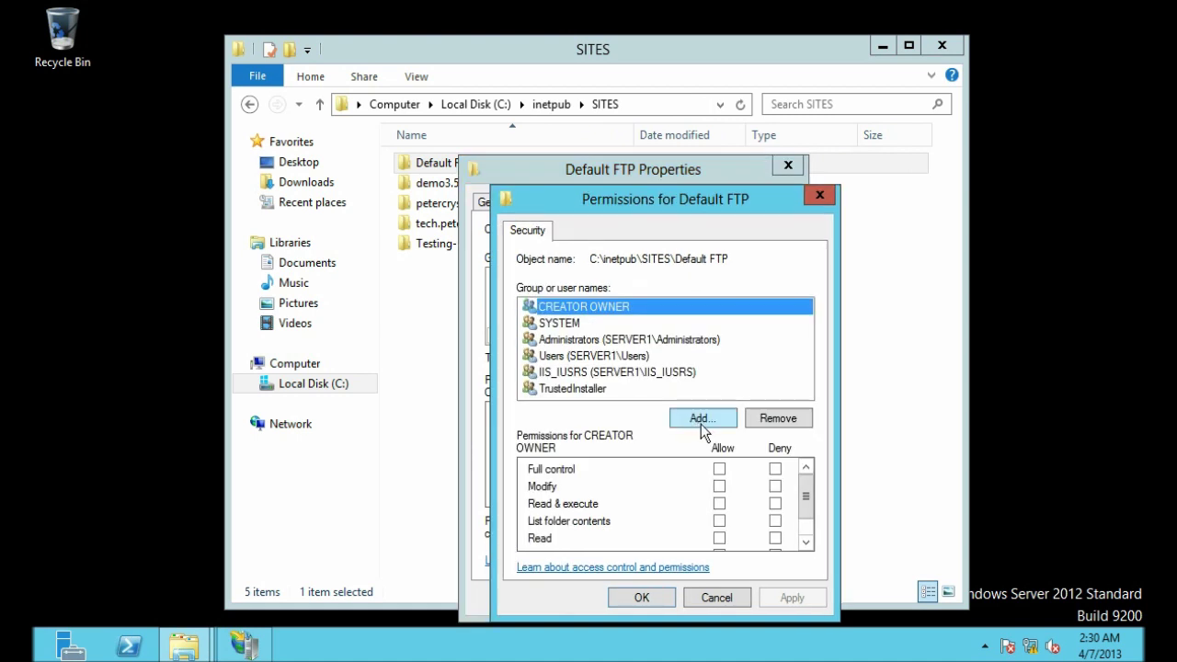
{"action": "left_click", "coordinate": [698, 421]}
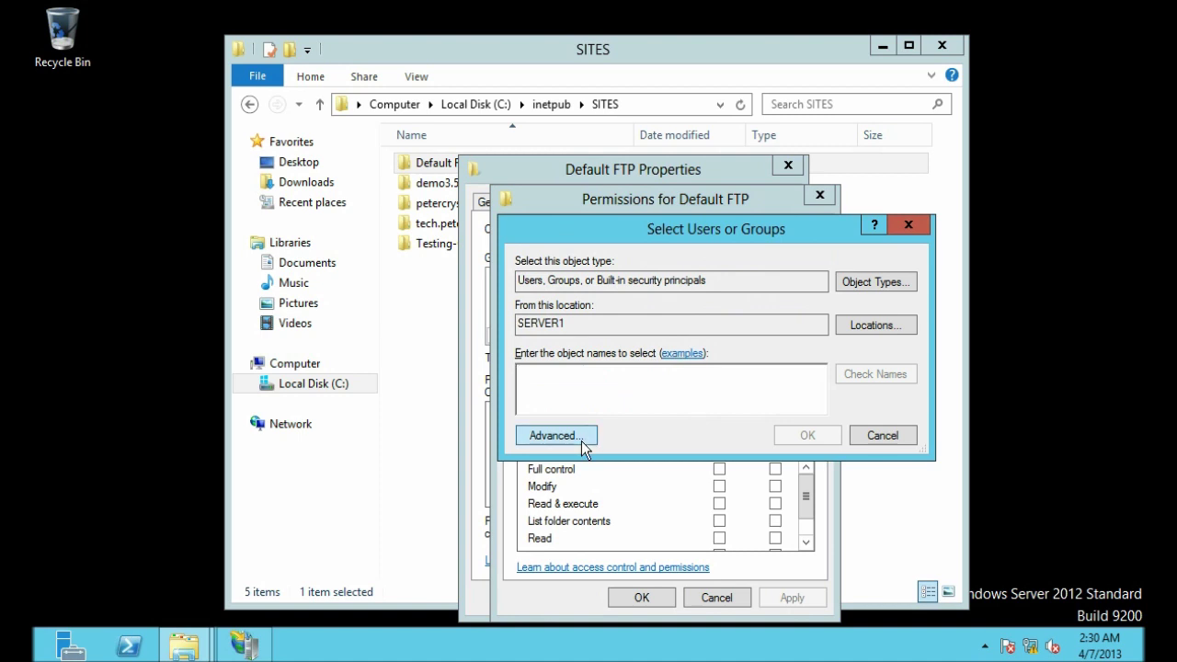
{"action": "left_click", "coordinate": [581, 440]}
{"action": "left_click", "coordinate": [944, 261]}
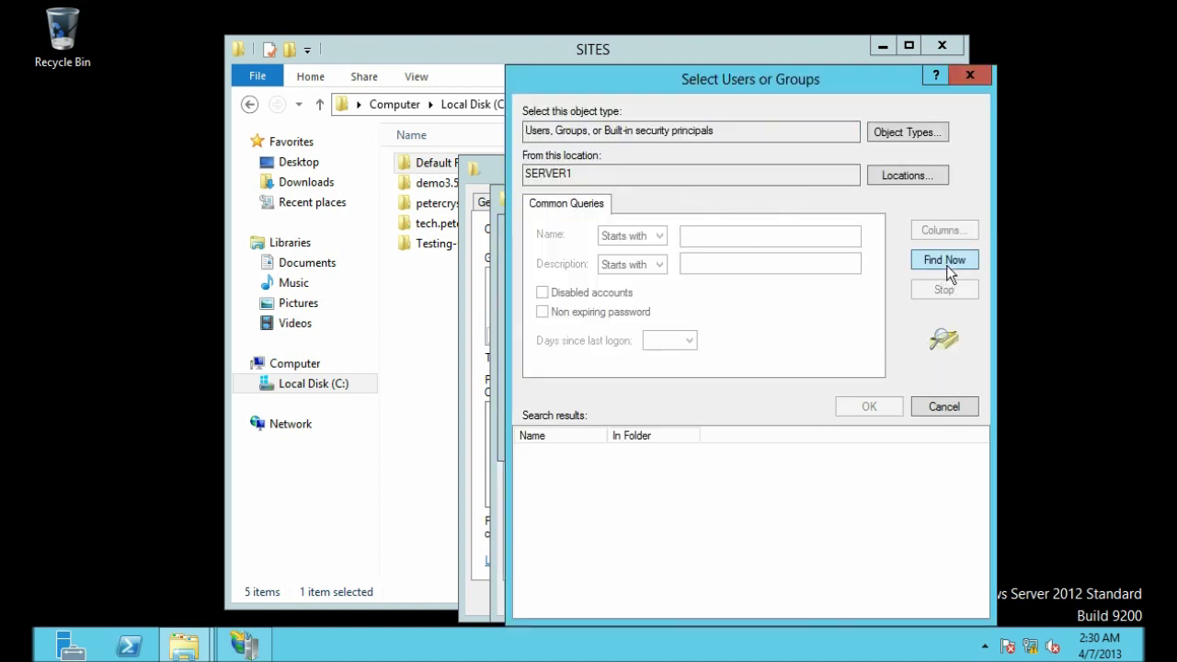
{"action": "left_click", "coordinate": [878, 484]}
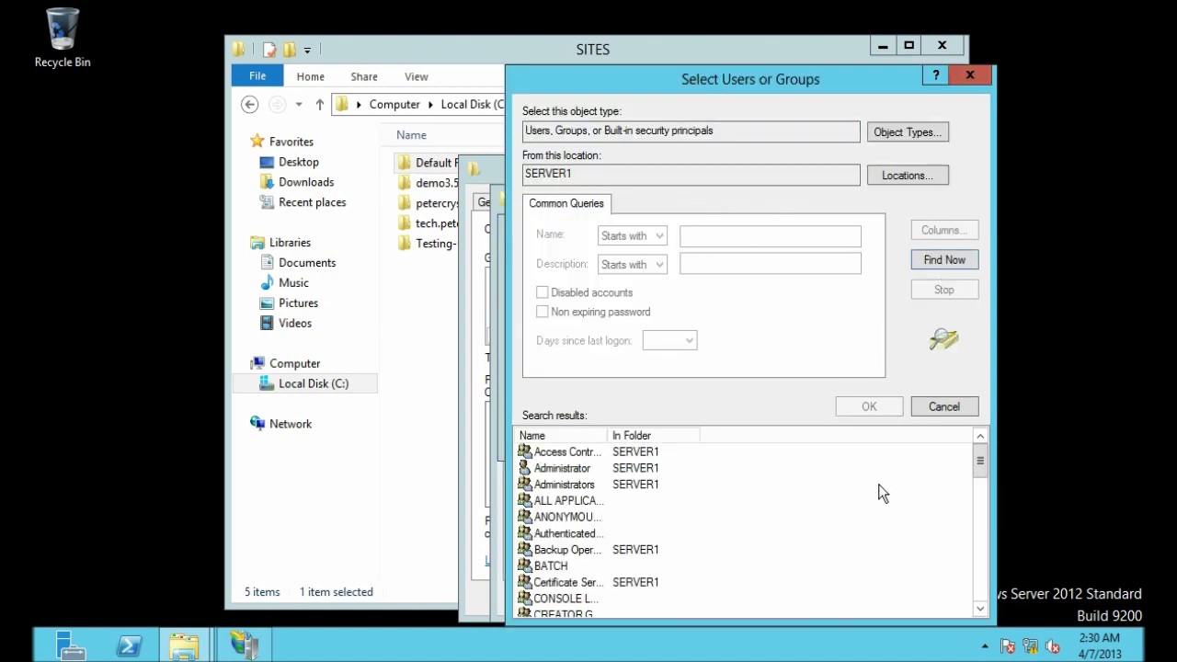
{"action": "key", "text": "f"}
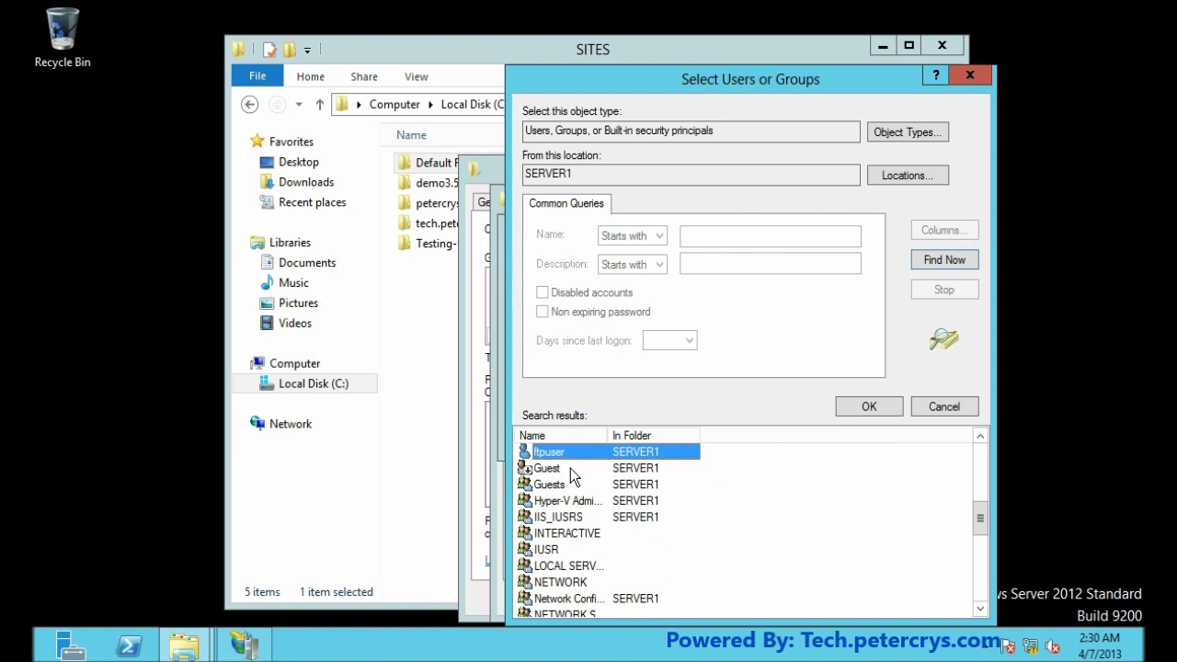
{"action": "left_click", "coordinate": [867, 406]}
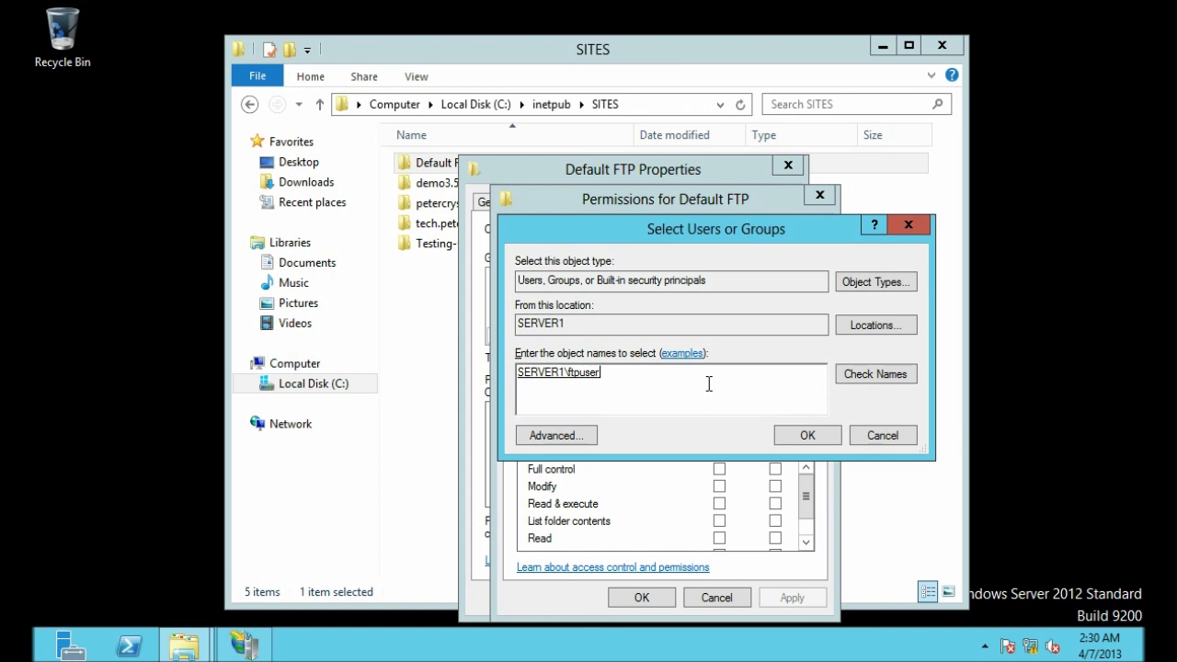
{"action": "left_click", "coordinate": [806, 435]}
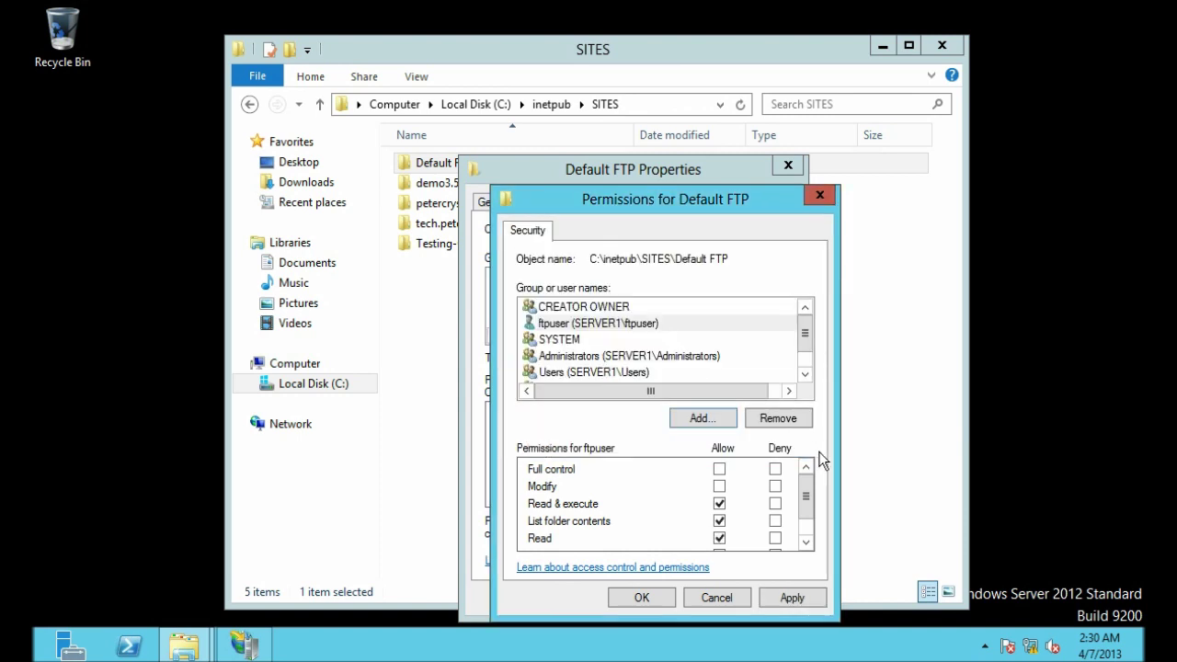
Step: Allow Write access for ftpuser, apply it, and close the permission dialogs
{"action": "left_click", "coordinate": [573, 330]}
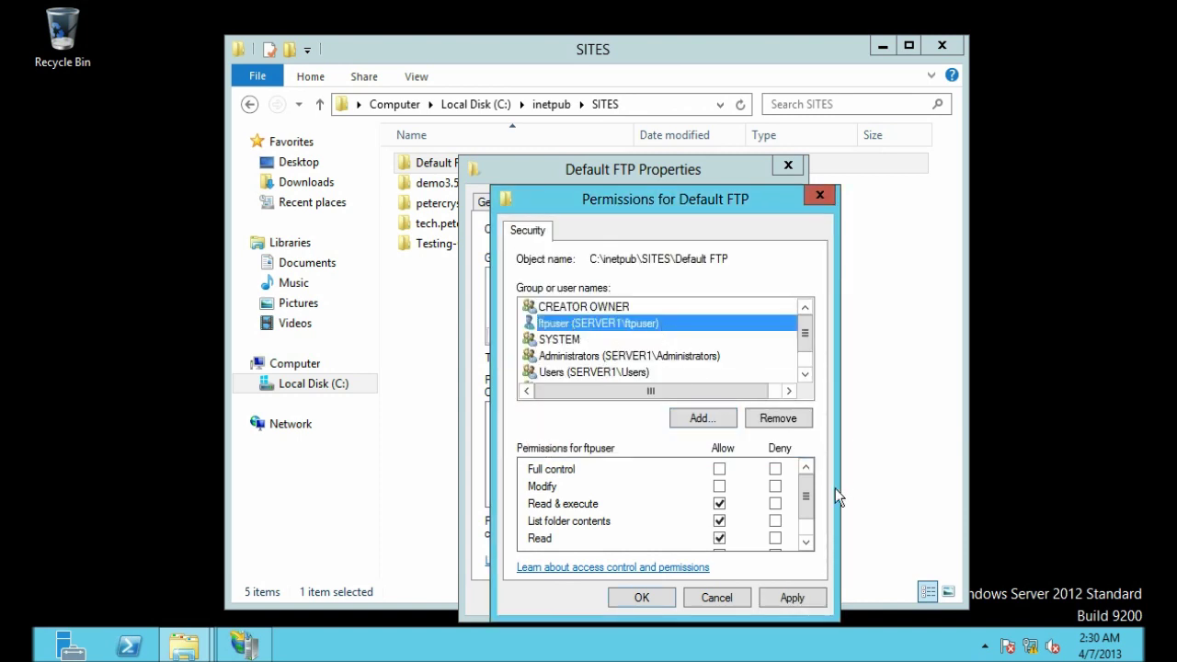
{"action": "left_click", "coordinate": [808, 526]}
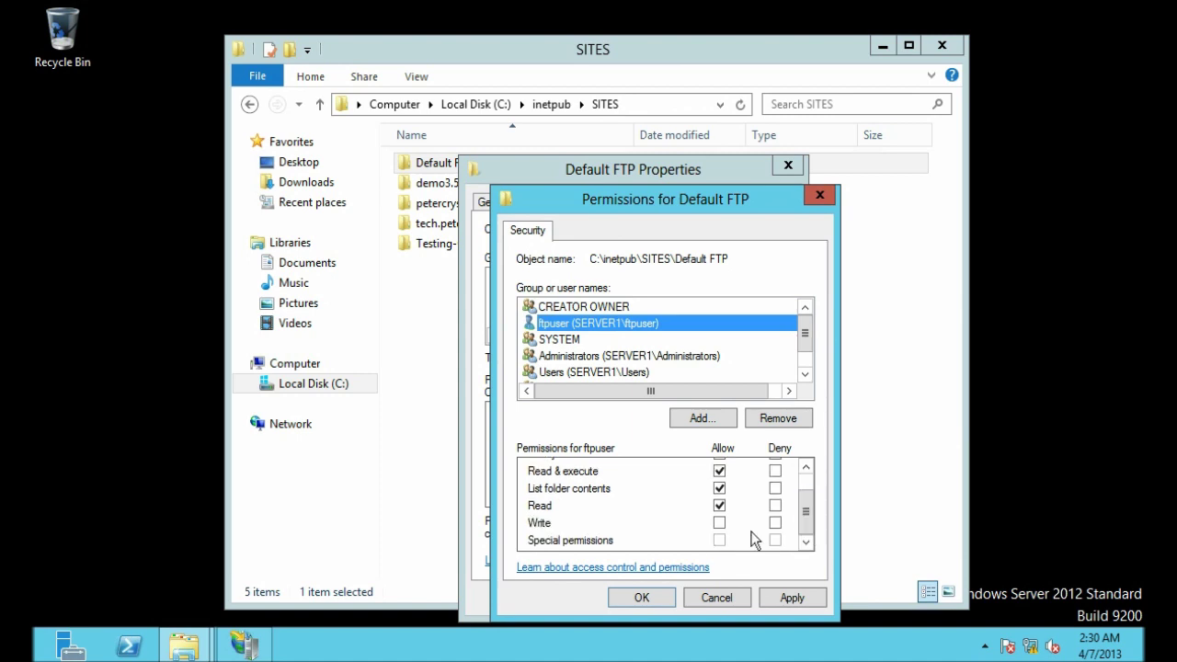
{"action": "left_click", "coordinate": [539, 523]}
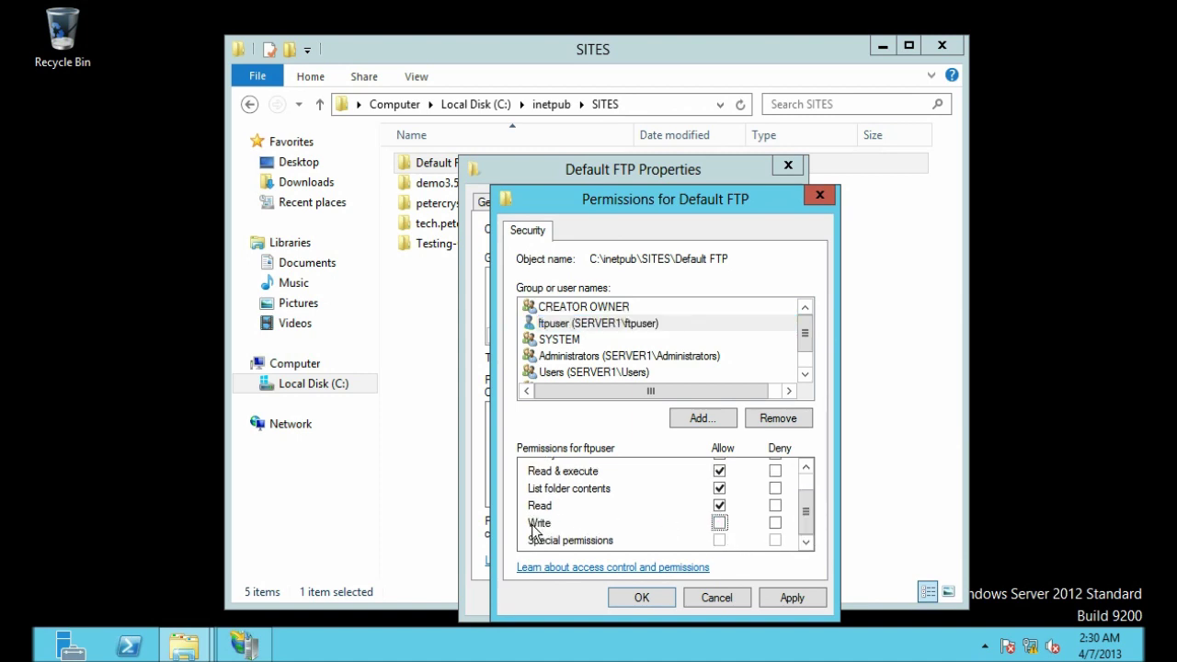
{"action": "left_click", "coordinate": [719, 523]}
{"action": "left_click", "coordinate": [783, 603]}
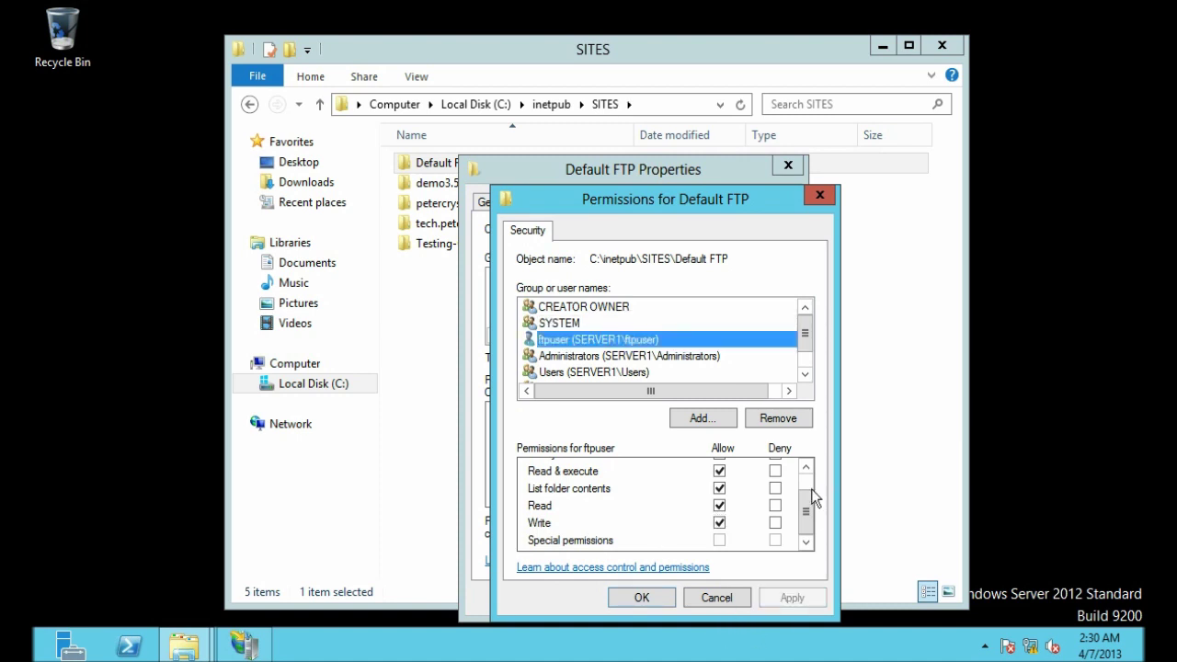
{"action": "left_click_drag", "start_coordinate": [806, 486], "coordinate": [808, 474]}
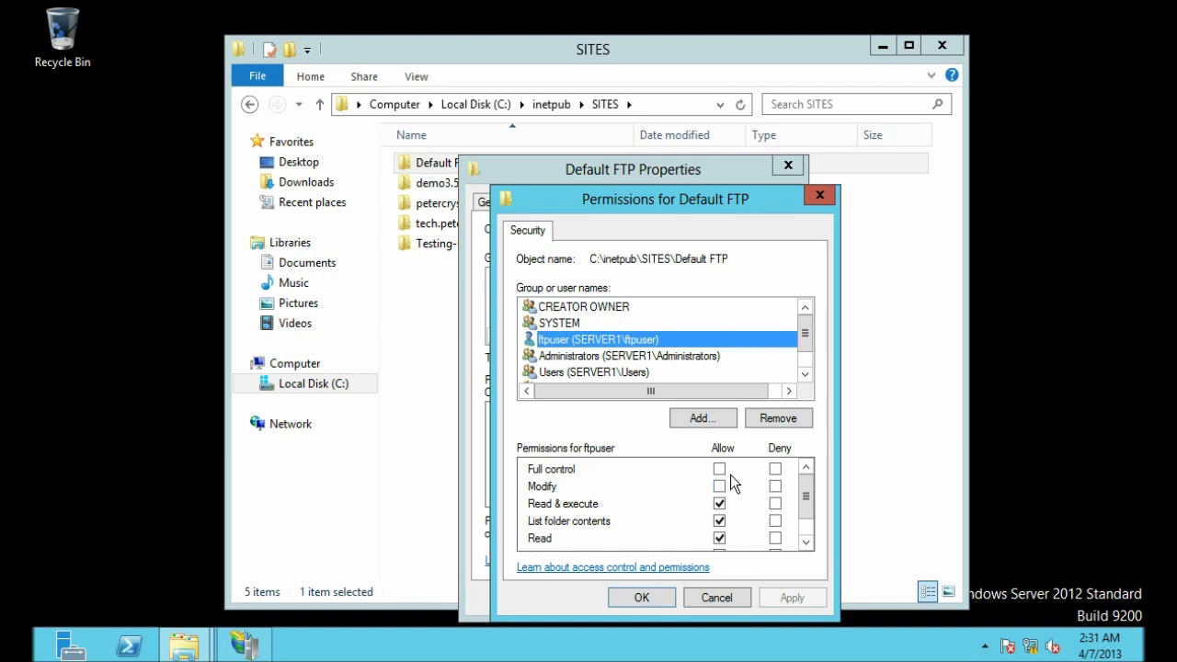
{"action": "left_click", "coordinate": [634, 599]}
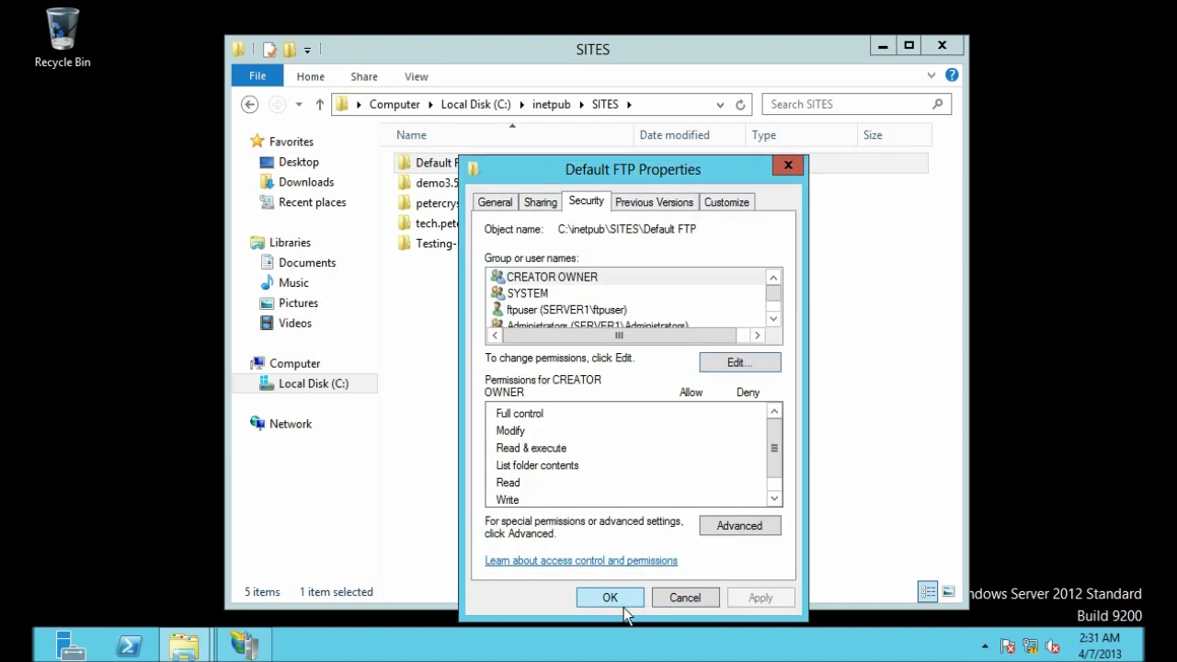
{"action": "left_click", "coordinate": [607, 600]}
Step: Open the Default FTP folder and minimize the Explorer window
{"action": "left_click", "coordinate": [604, 432]}
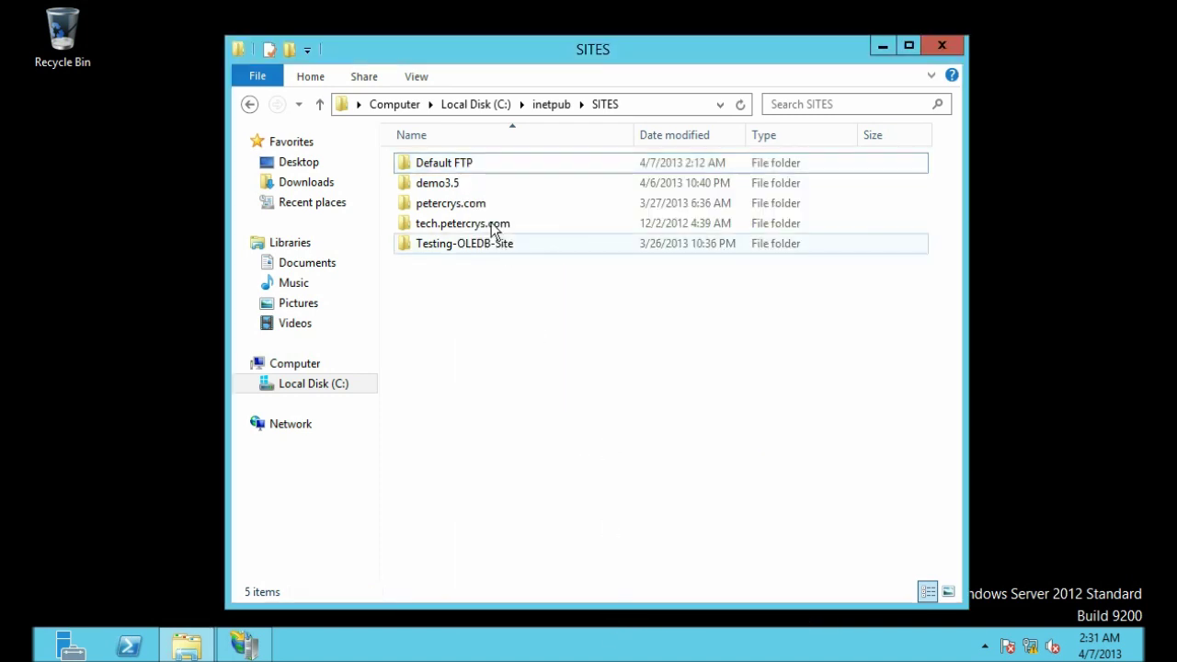
{"action": "double_click", "coordinate": [446, 165]}
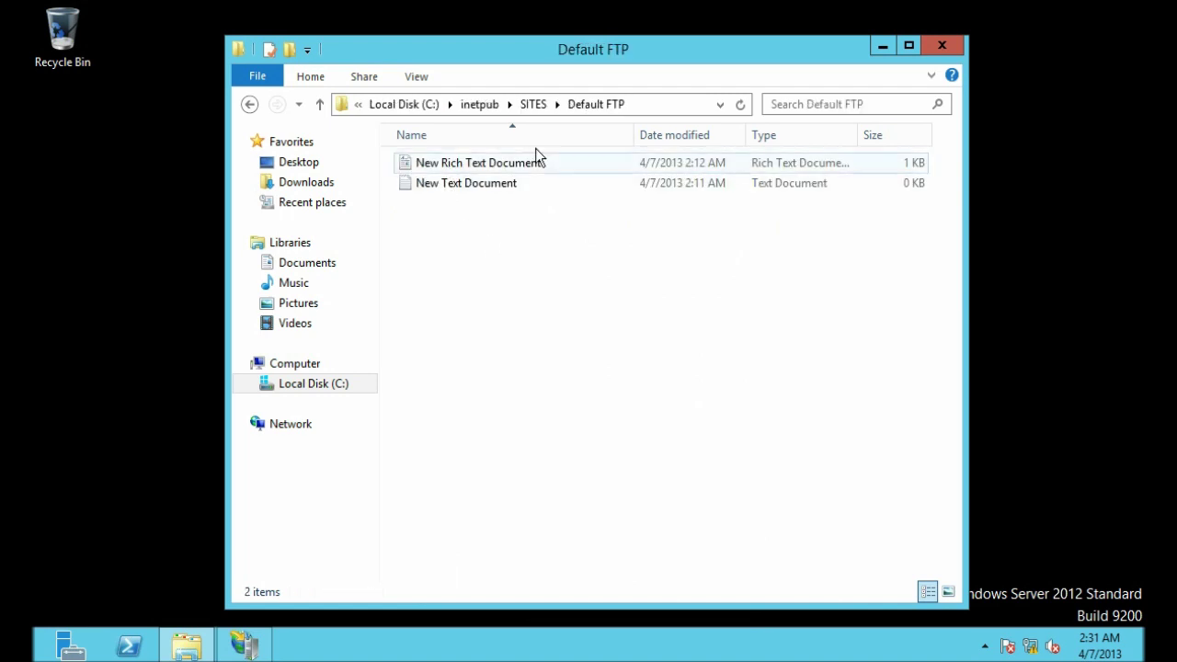
{"action": "left_click", "coordinate": [882, 46]}
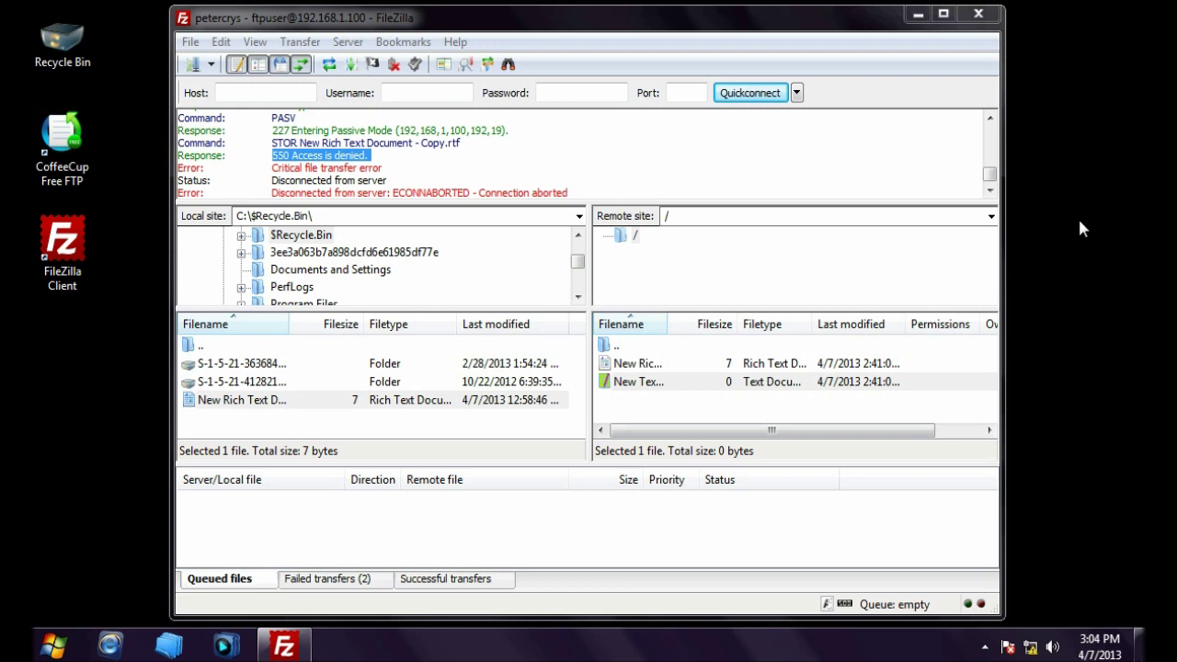
Step: Reconnect to the saved FTP site in Site Manager, aborting the previous connection
{"action": "left_click", "coordinate": [210, 64]}
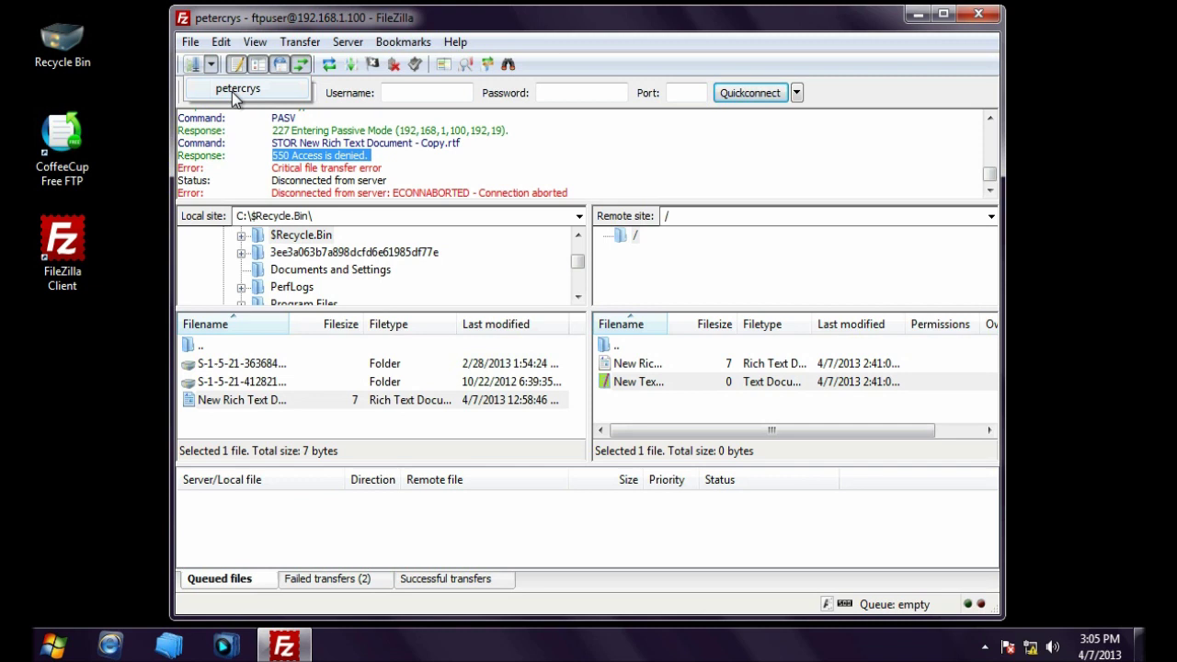
{"action": "left_click", "coordinate": [235, 91]}
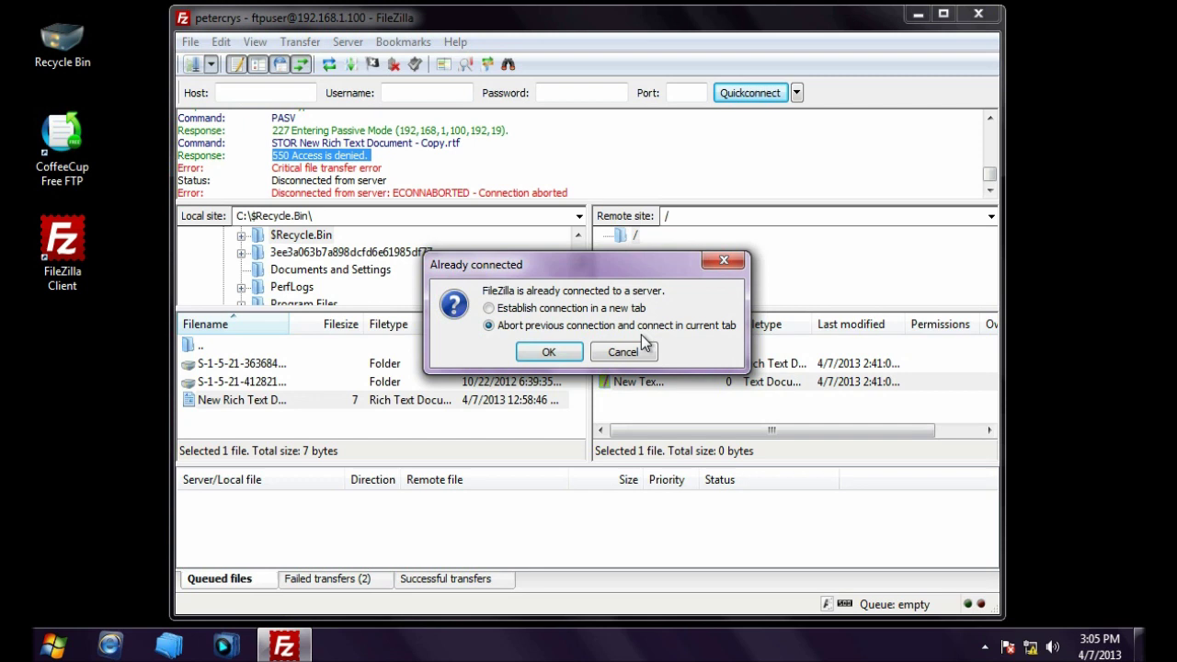
{"action": "left_click", "coordinate": [546, 353]}
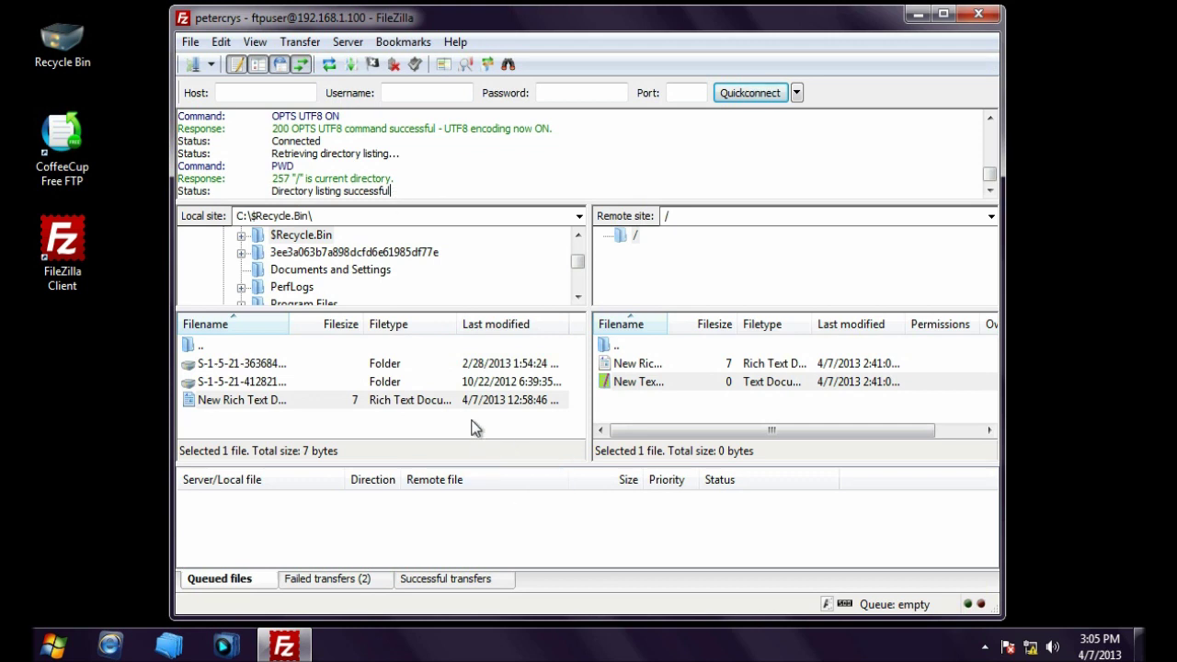
{"action": "left_click", "coordinate": [449, 418]}
Step: Upload the local rich text document to the server and check the transfer success message
{"action": "left_click", "coordinate": [254, 405]}
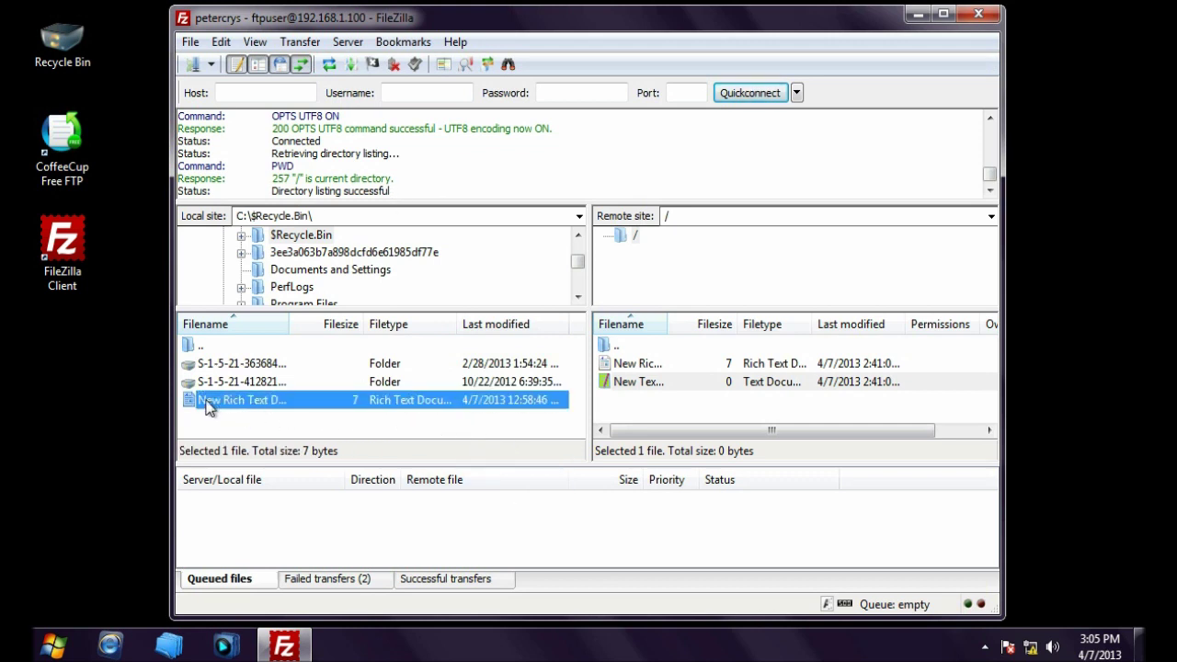
{"action": "left_click_drag", "start_coordinate": [245, 409], "coordinate": [655, 411]}
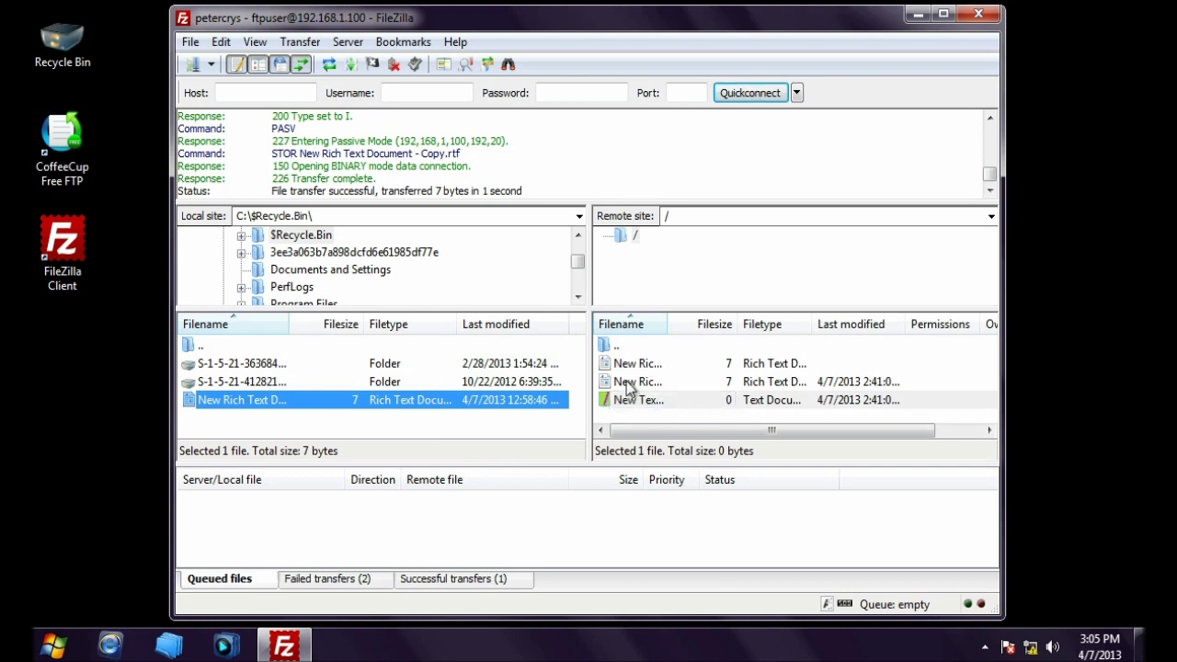
{"action": "left_click_drag", "start_coordinate": [272, 191], "coordinate": [533, 194]}
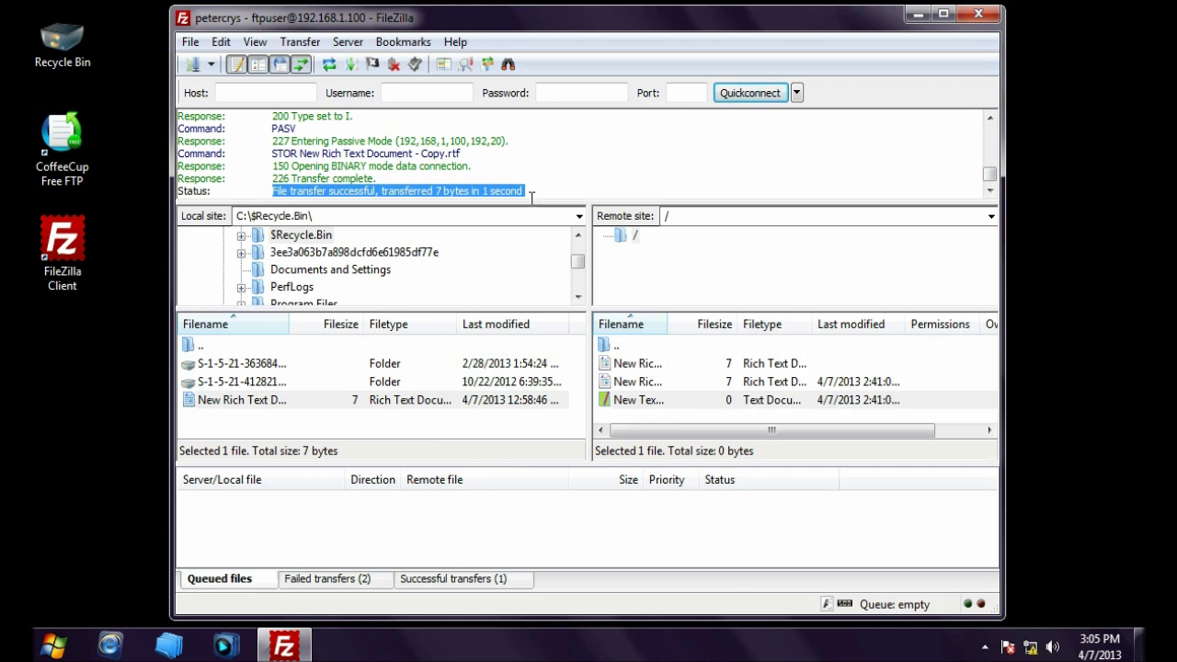
{"action": "left_click", "coordinate": [460, 190]}
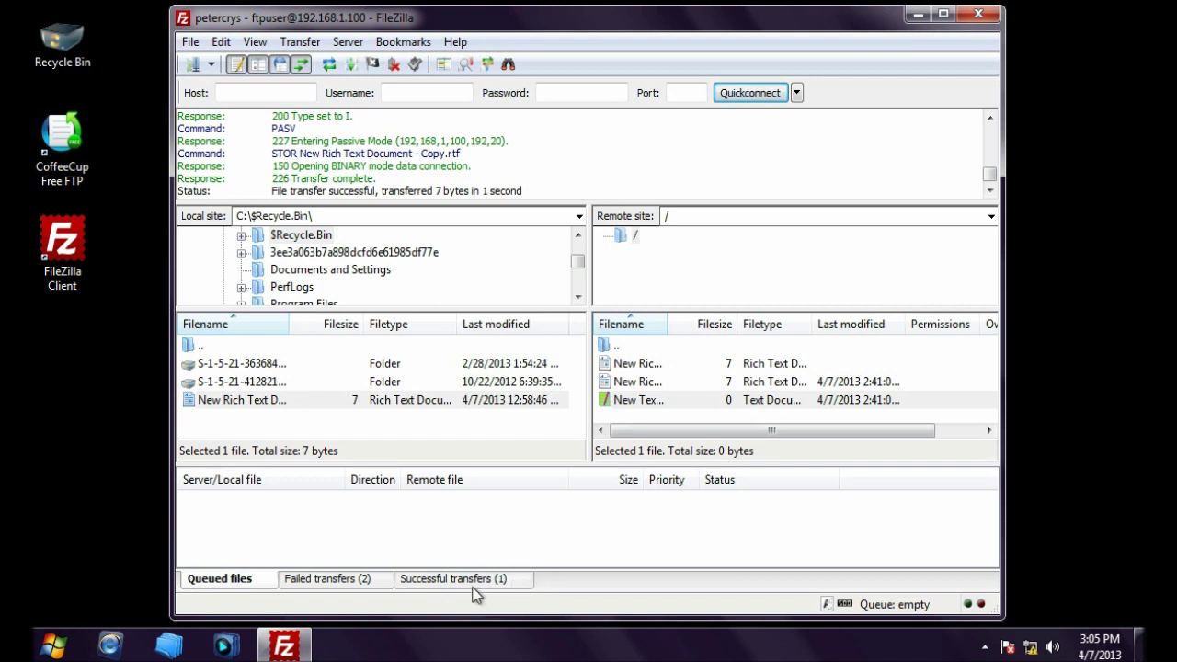
Step: Confirm the completed upload in Successful transfers, then minimize FileZilla
{"action": "left_click", "coordinate": [474, 585]}
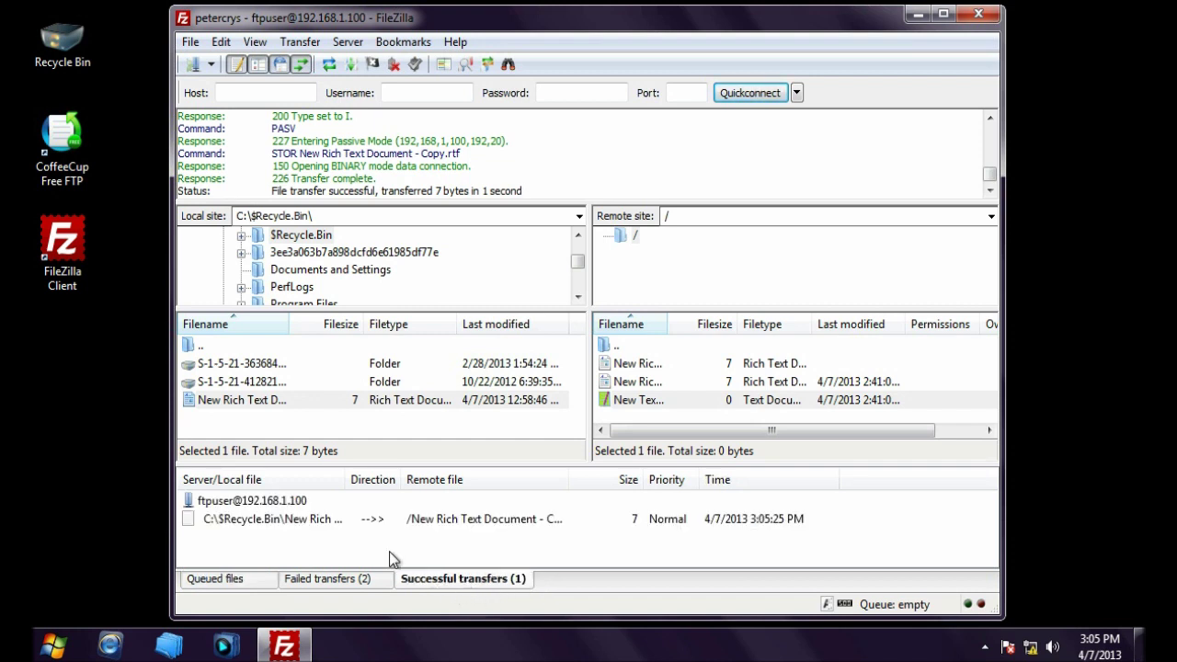
{"action": "left_click", "coordinate": [301, 519]}
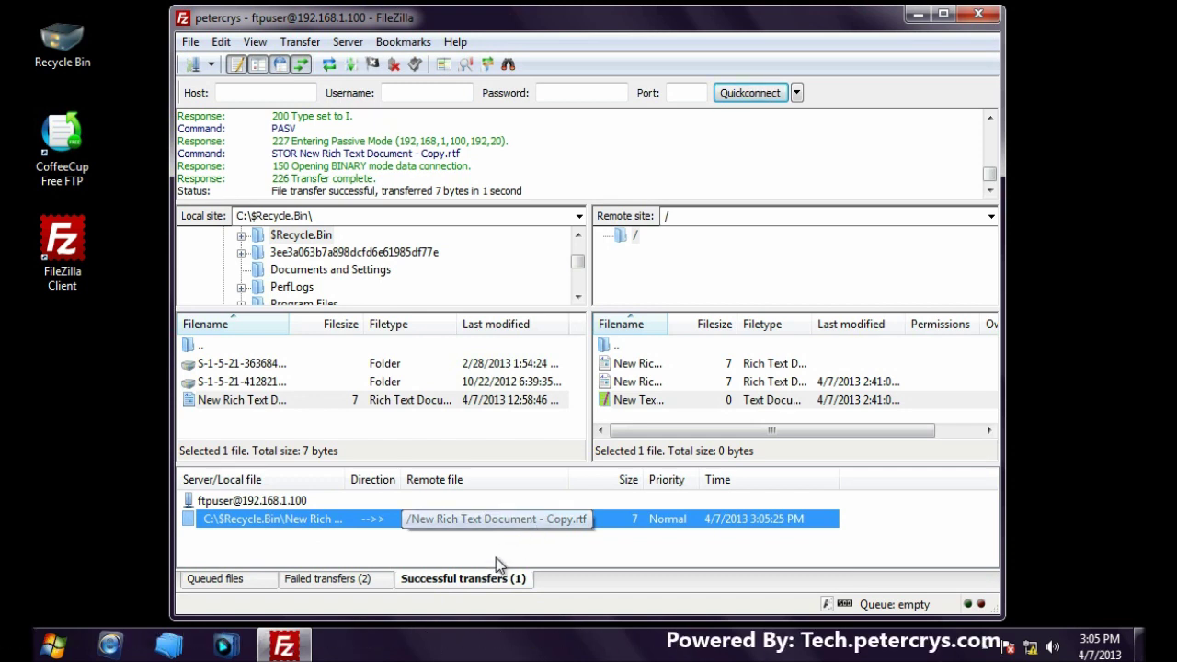
{"action": "left_click", "coordinate": [476, 580]}
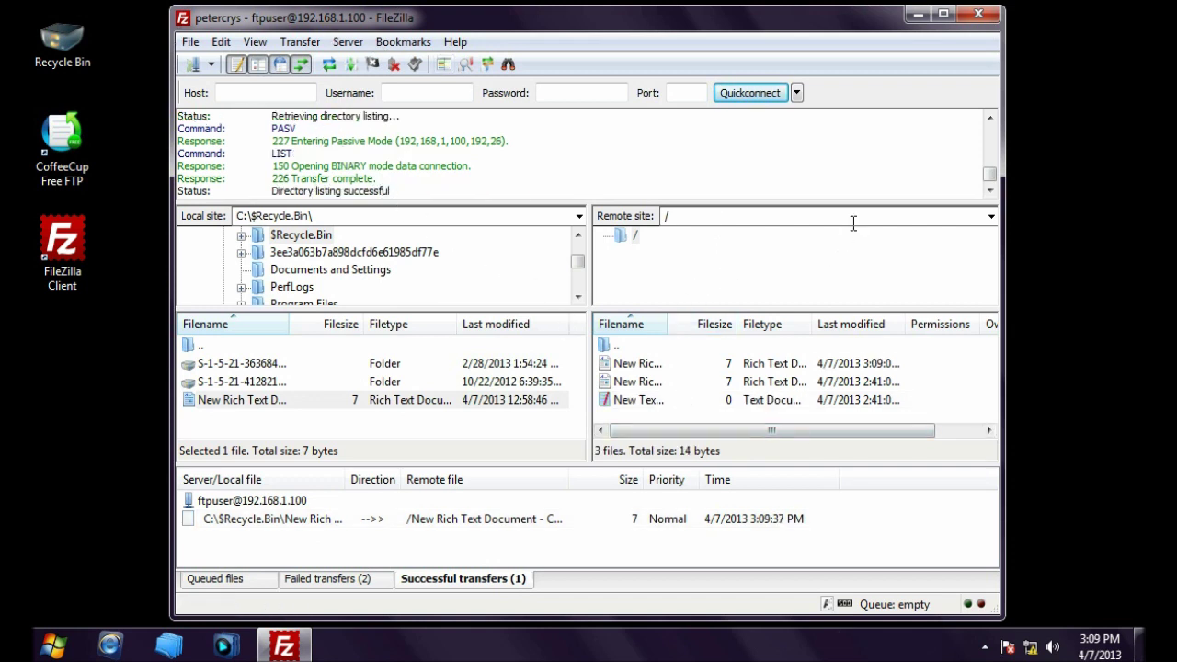
{"action": "left_click", "coordinate": [917, 14]}
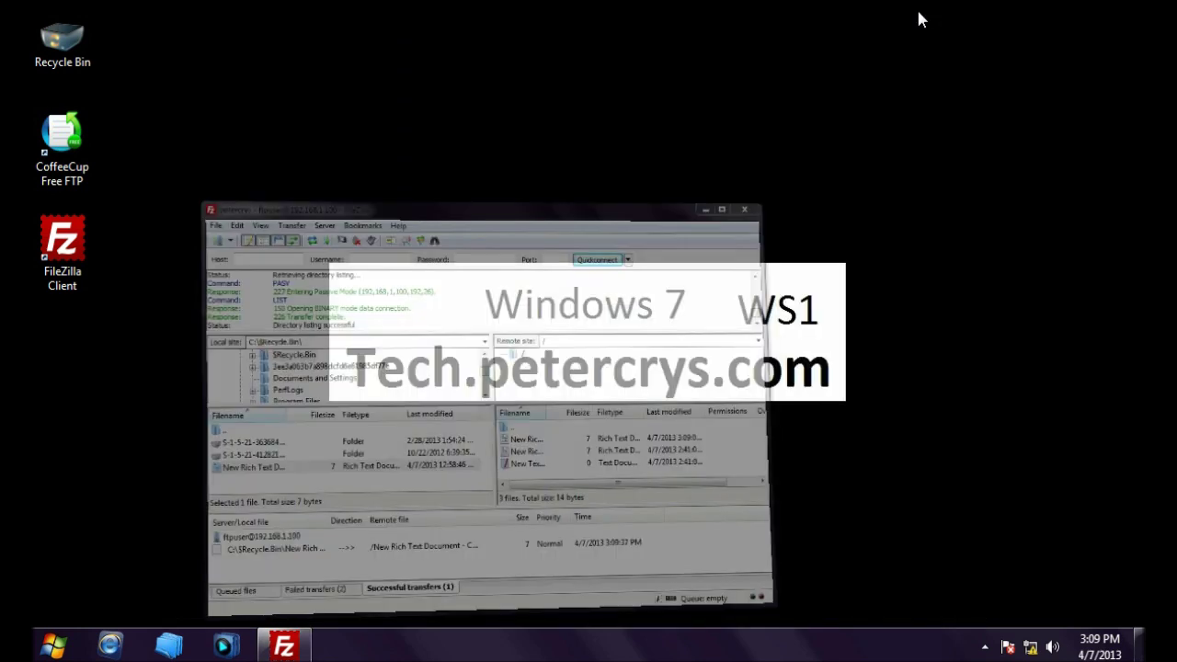
Step: In CoffeeCup, add a named server at 192.168.1.100 with user ftpuser and its password, then connect
{"action": "double_click", "coordinate": [53, 128]}
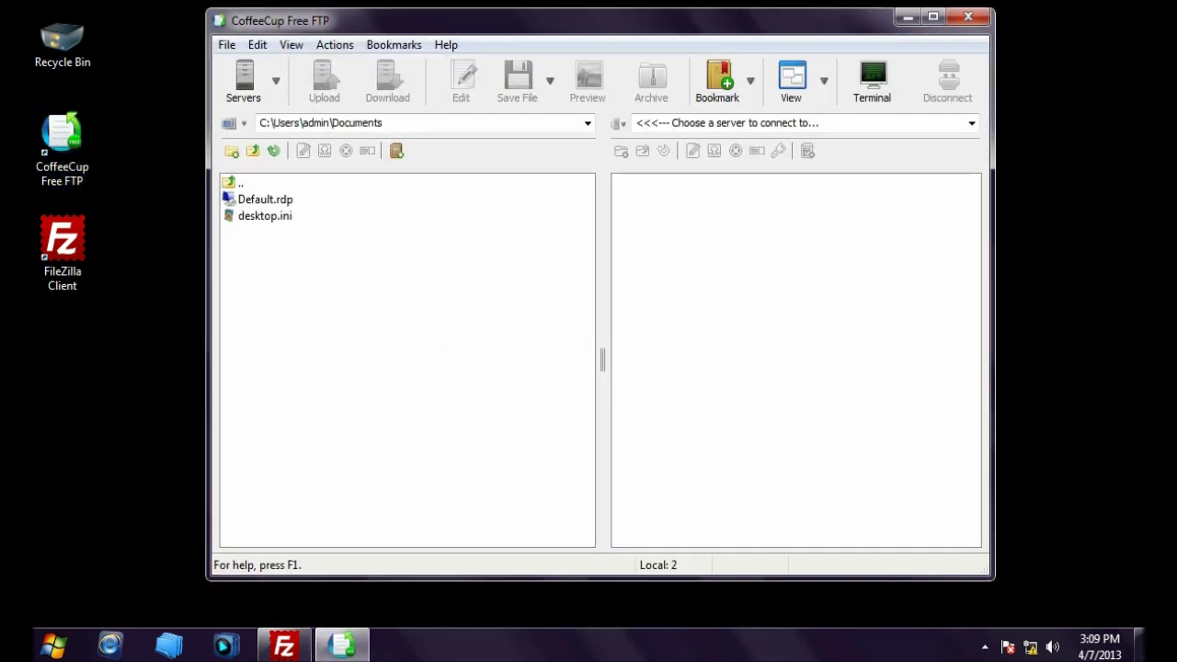
{"action": "left_click", "coordinate": [245, 77]}
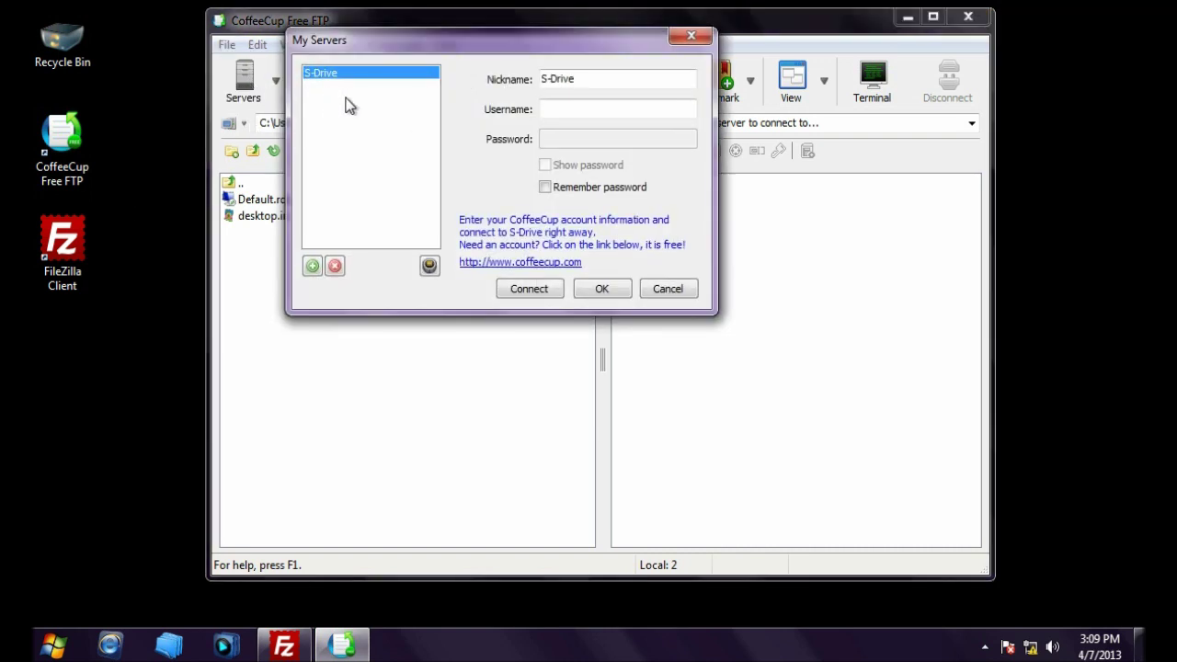
{"action": "left_click", "coordinate": [314, 265]}
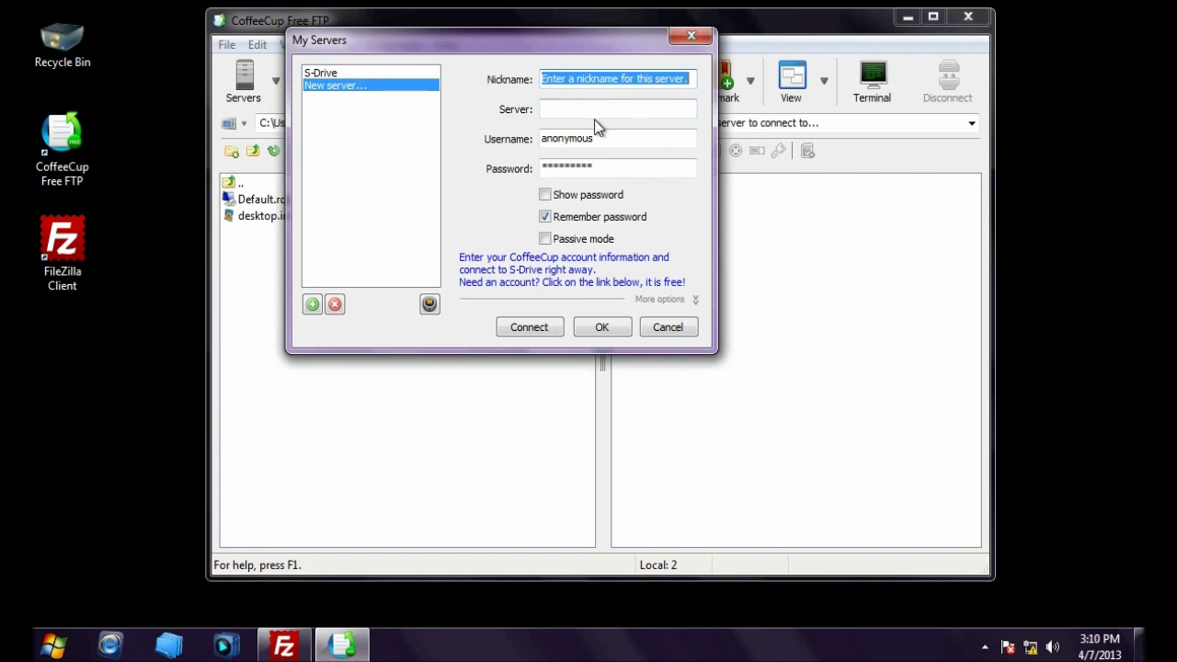
{"action": "type", "text": "petercrys"}
{"action": "left_click", "coordinate": [621, 111]}
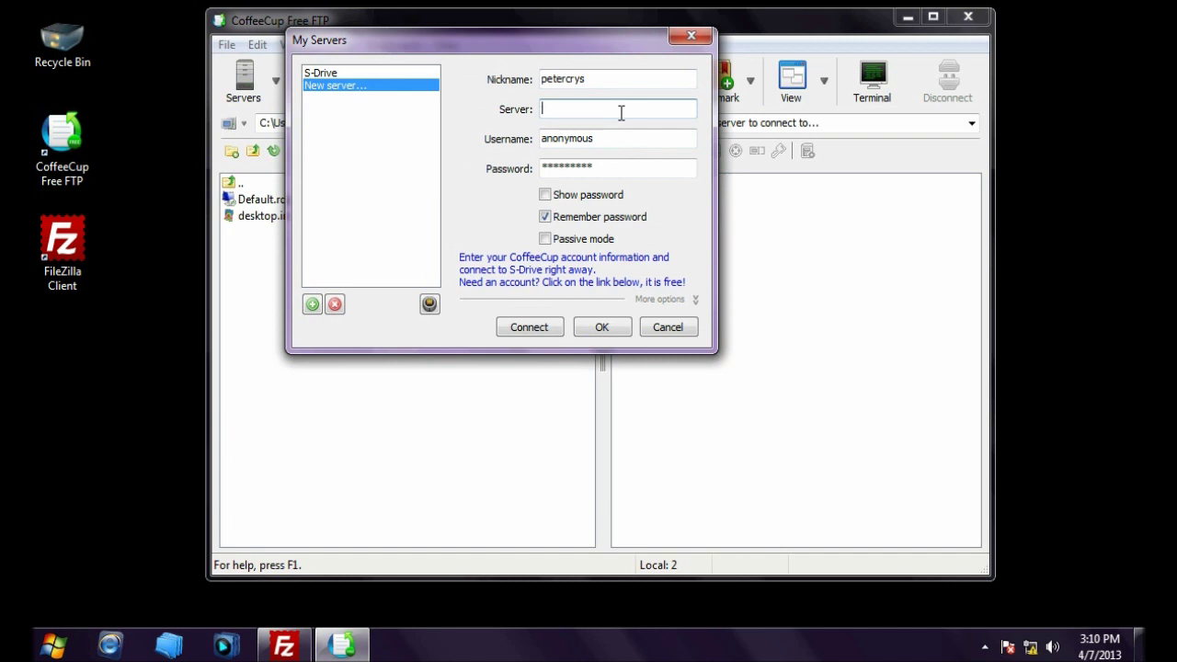
{"action": "type", "text": "192.168.1.100"}
{"action": "key", "text": "Tab"}
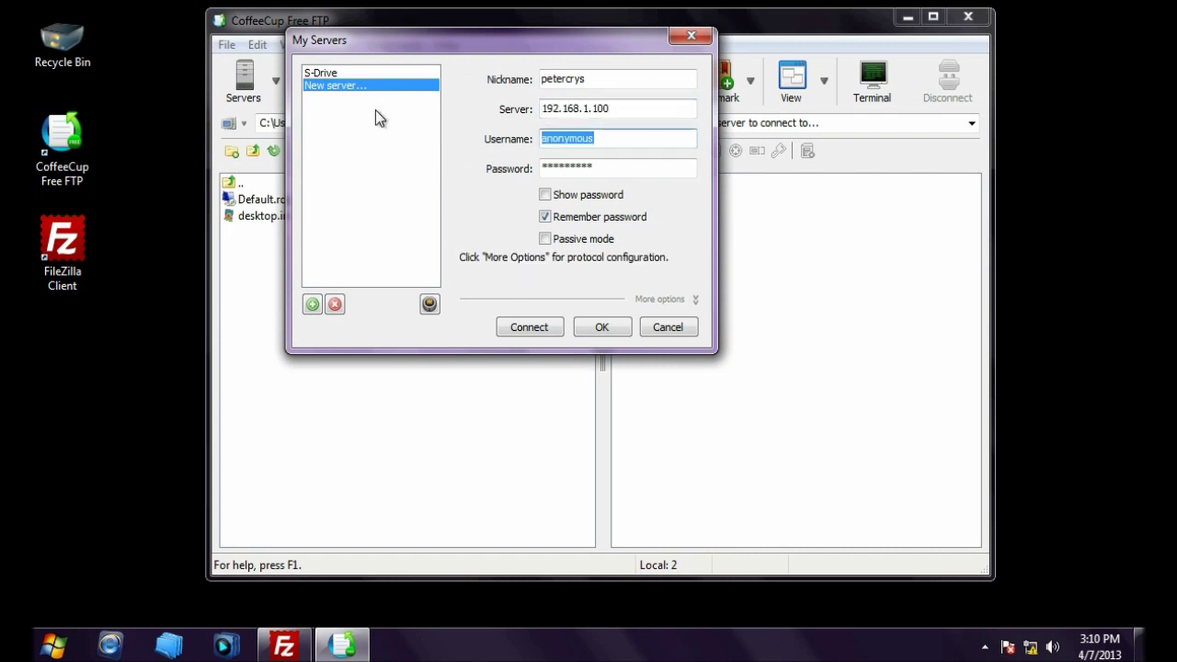
{"action": "type", "text": "ftpuser"}
{"action": "key", "text": "Tab"}
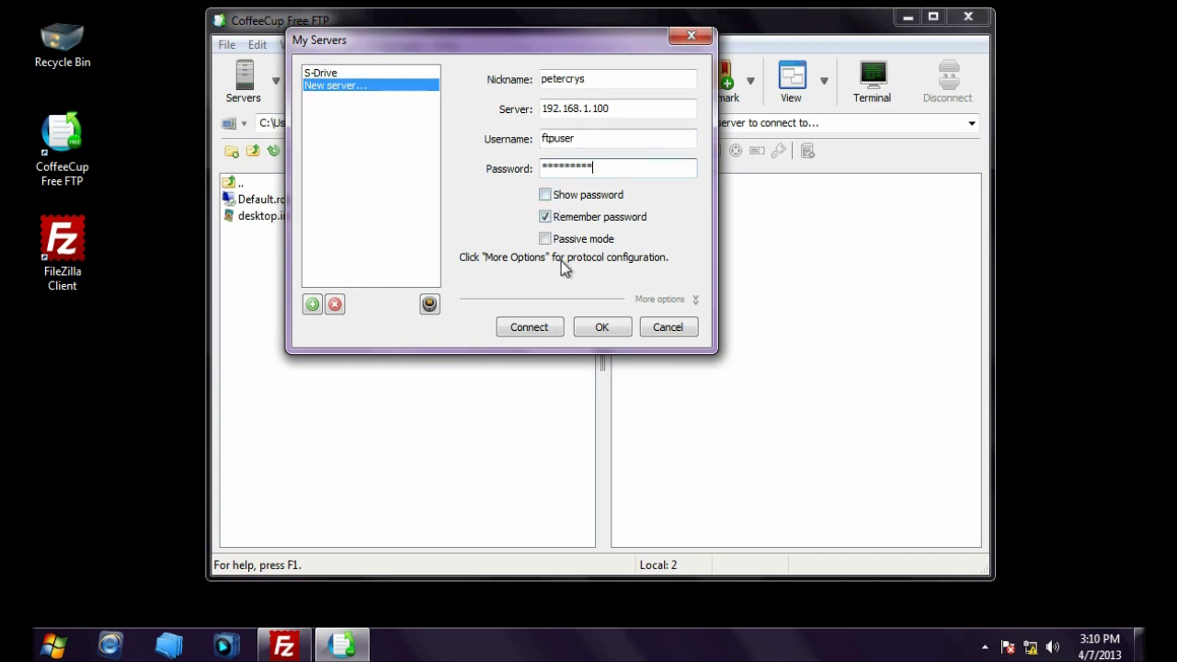
{"action": "left_click", "coordinate": [538, 330]}
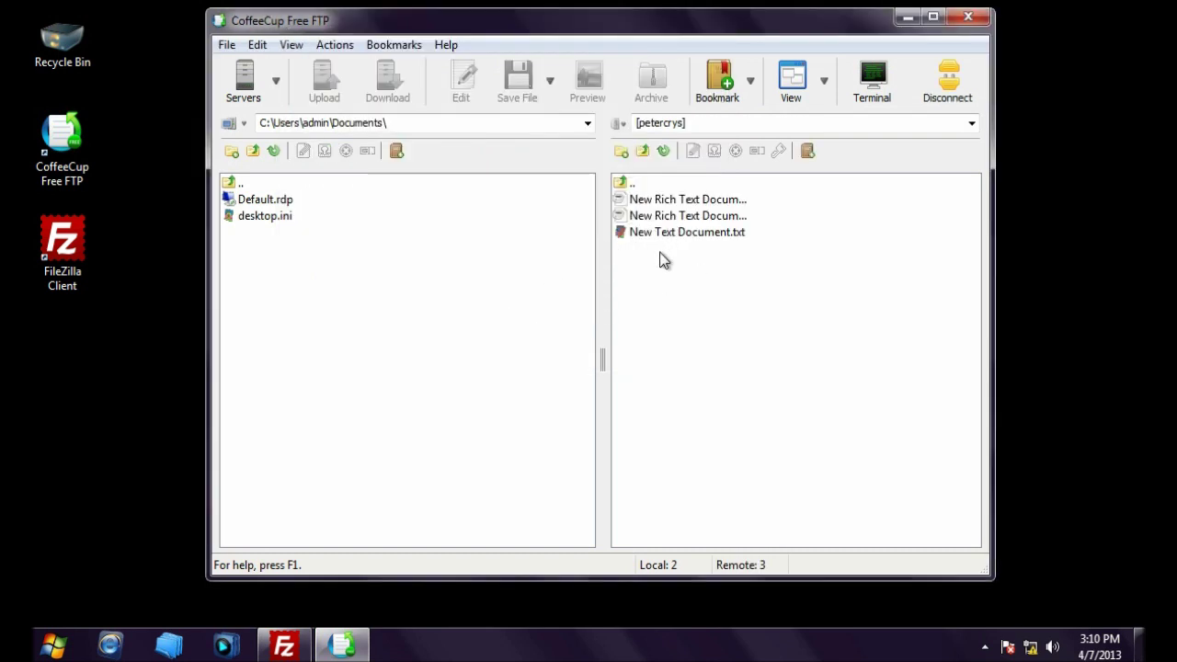
Step: Upload sachin.rtf from the C:\ root to the server, then disconnect and close CoffeeCup
{"action": "left_click", "coordinate": [588, 123]}
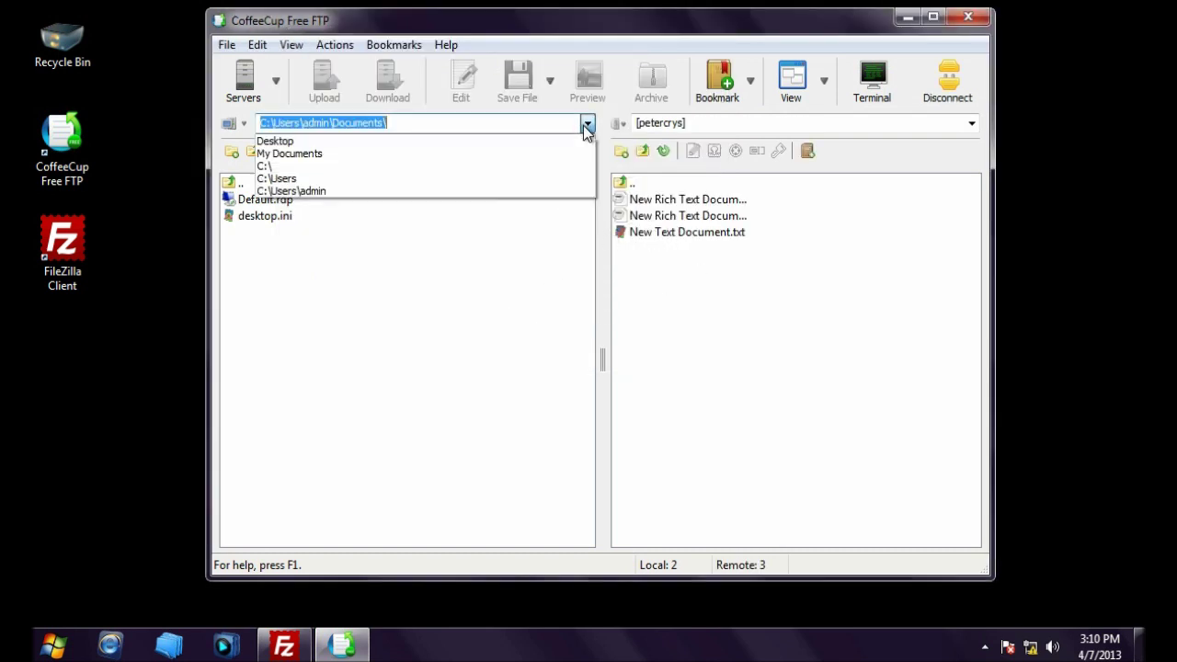
{"action": "left_click", "coordinate": [497, 142]}
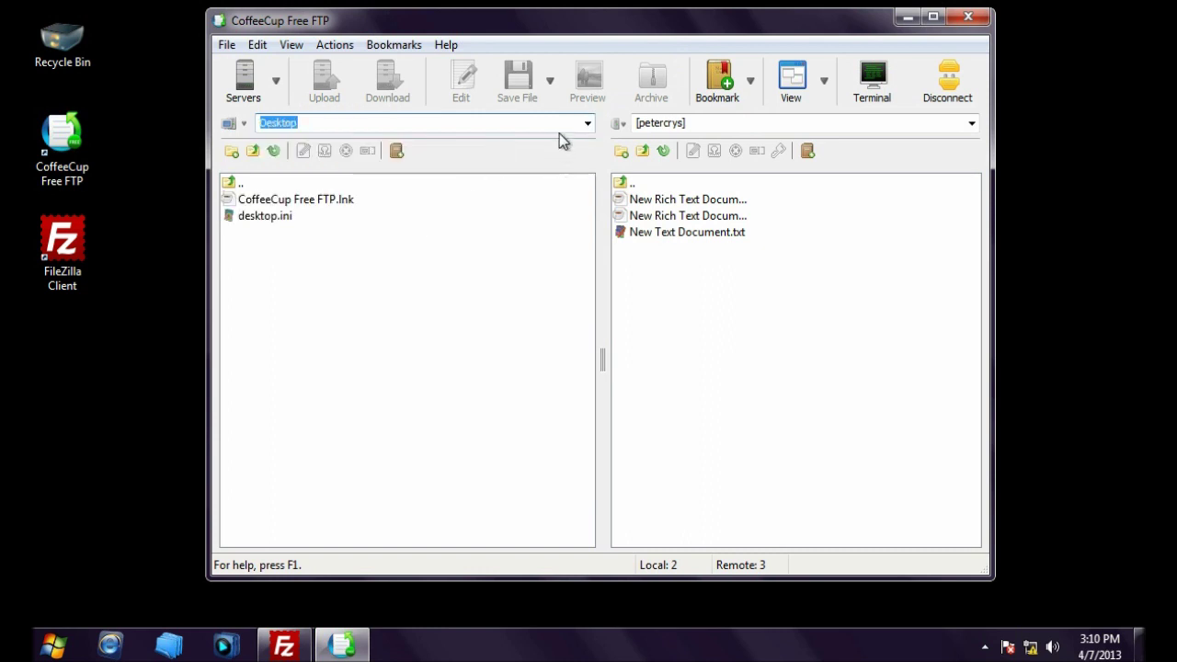
{"action": "left_click", "coordinate": [587, 122]}
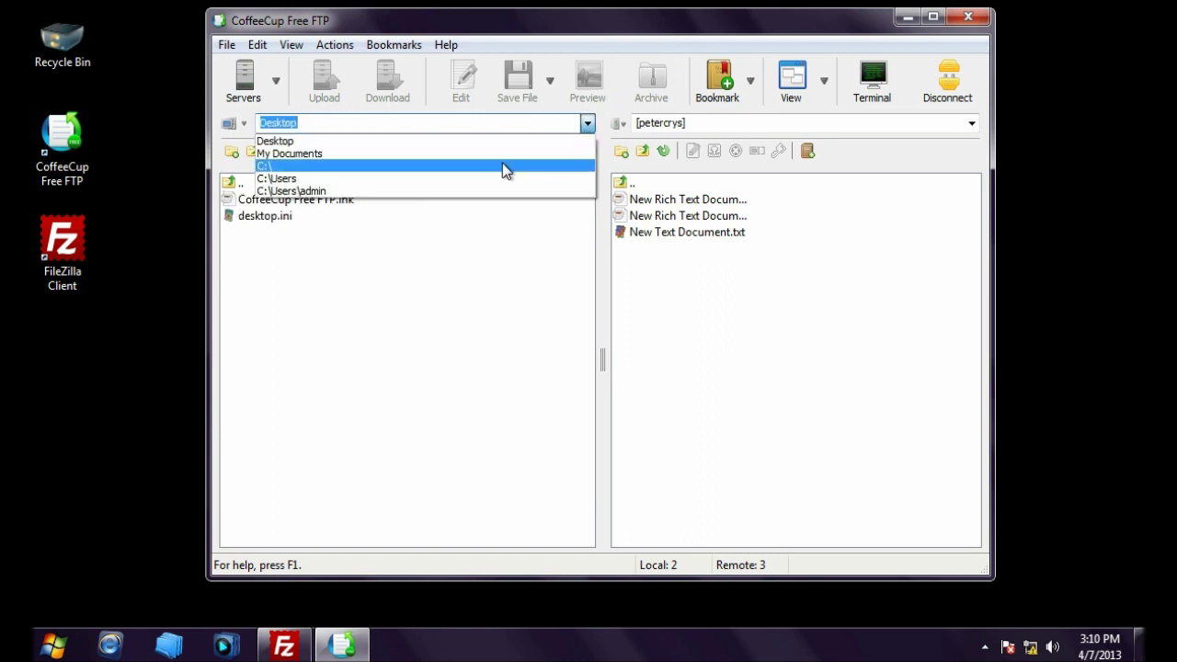
{"action": "left_click", "coordinate": [502, 154]}
{"action": "left_click", "coordinate": [588, 123]}
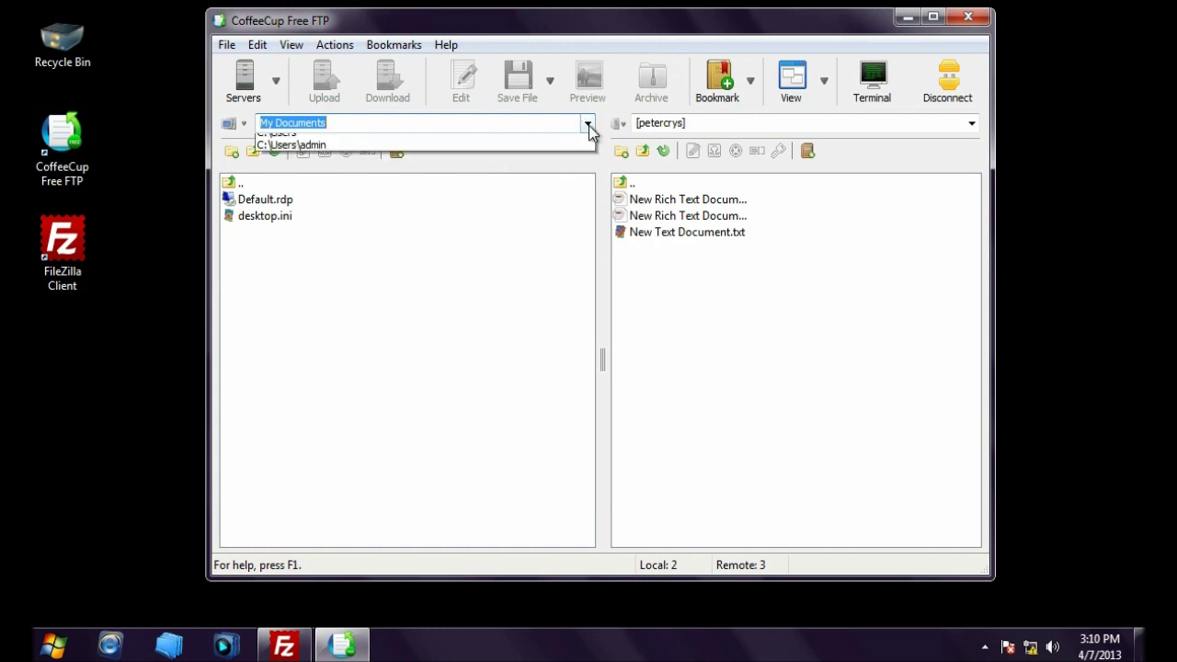
{"action": "left_click", "coordinate": [556, 167]}
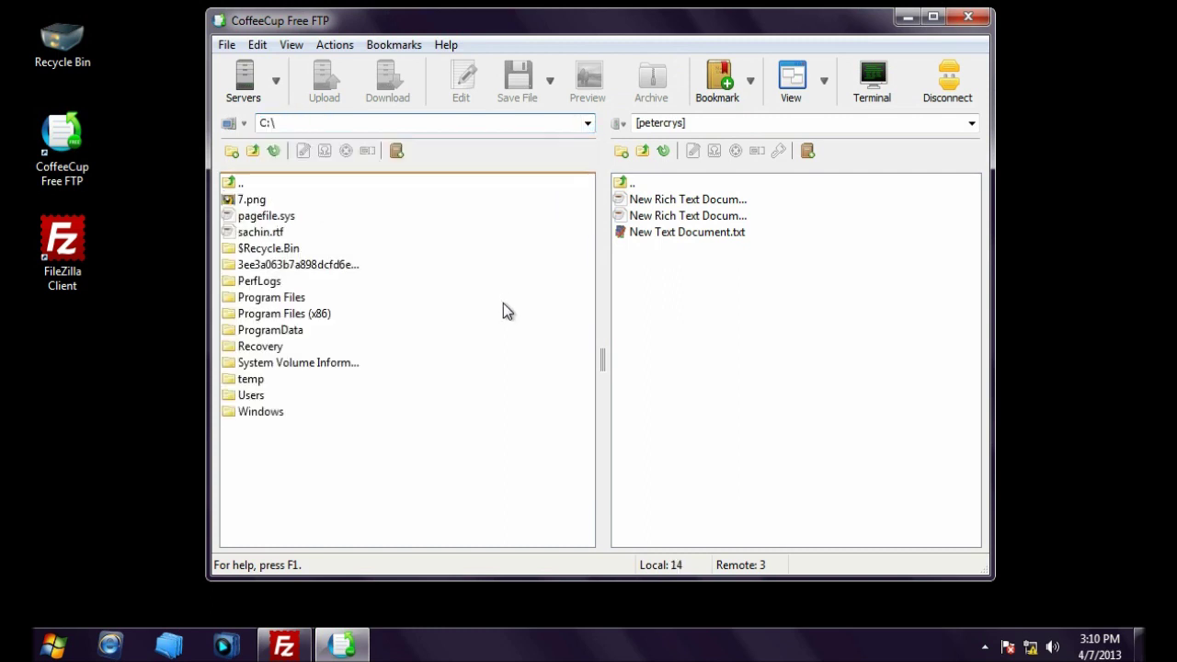
{"action": "left_click_drag", "start_coordinate": [242, 234], "coordinate": [689, 367]}
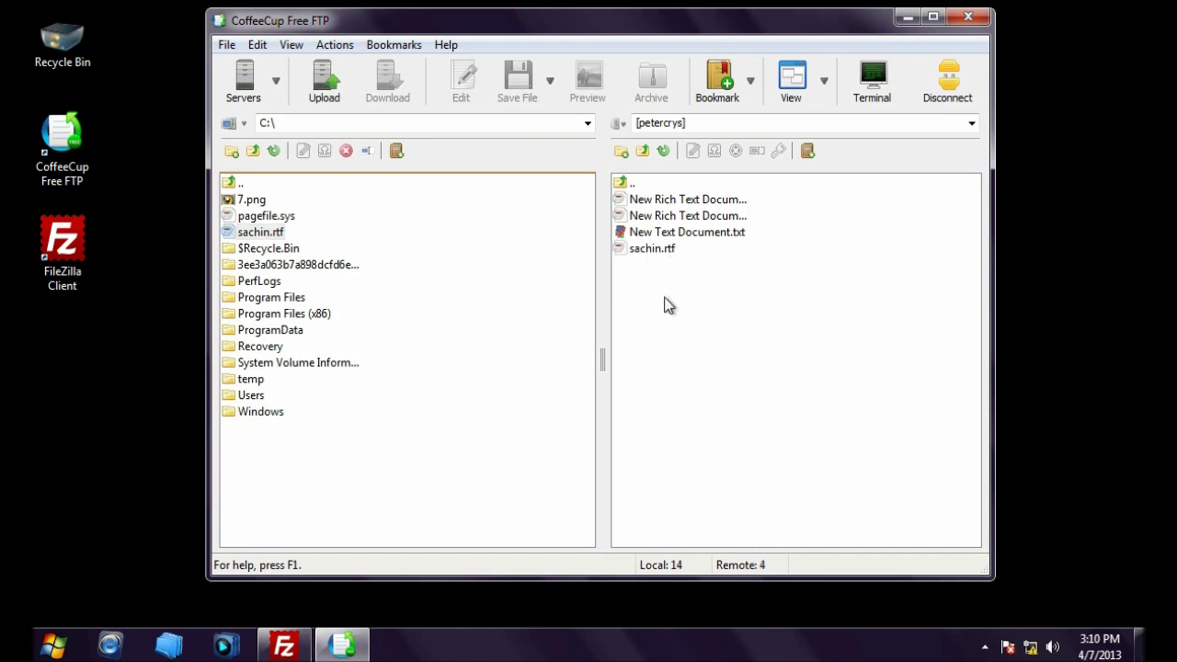
{"action": "left_click", "coordinate": [949, 93]}
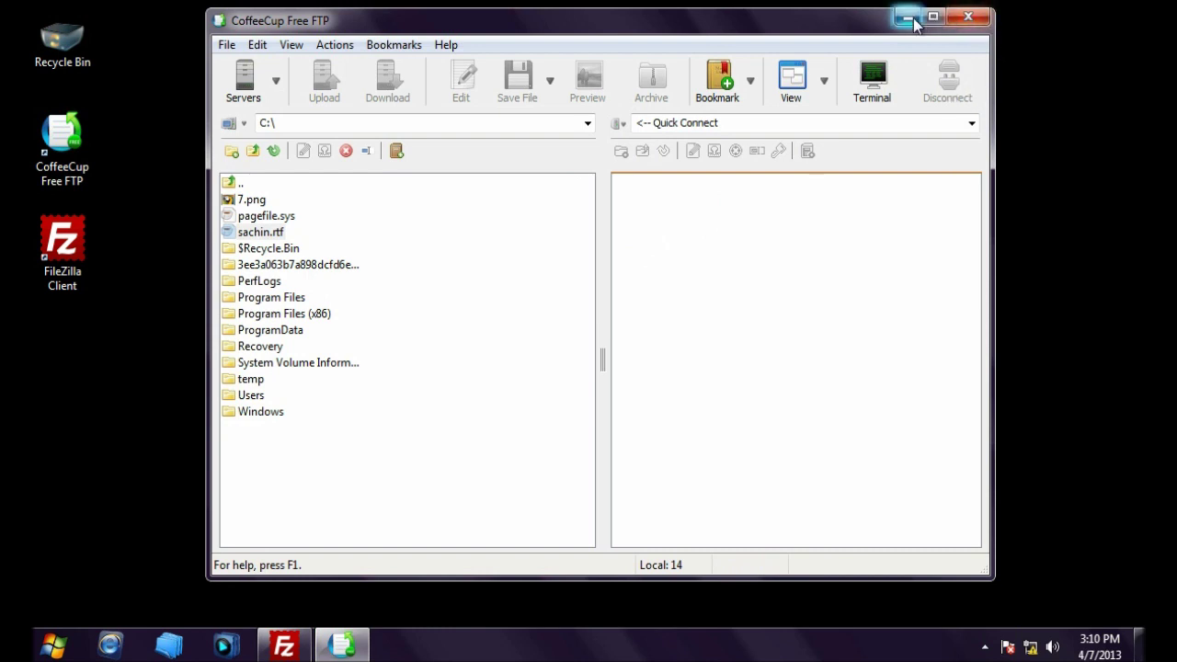
{"action": "left_click", "coordinate": [970, 20]}
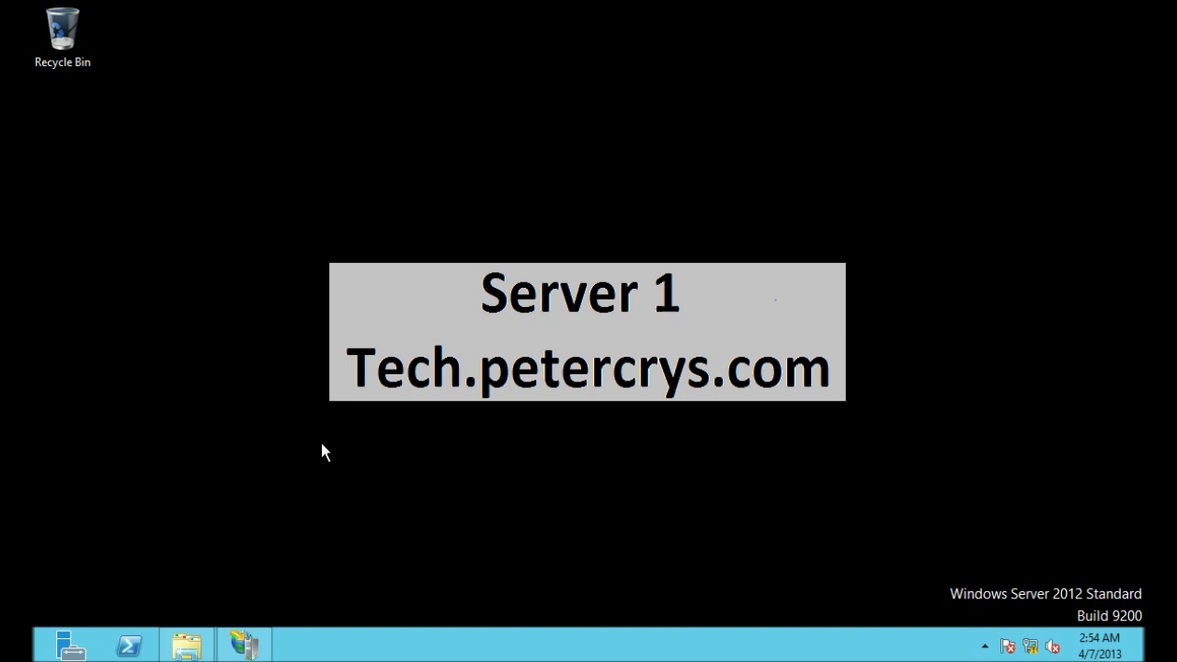
Step: Check that sachin and the rich text copy are in the Default FTP folder, then close it
{"action": "mouse_move", "coordinate": [224, 638]}
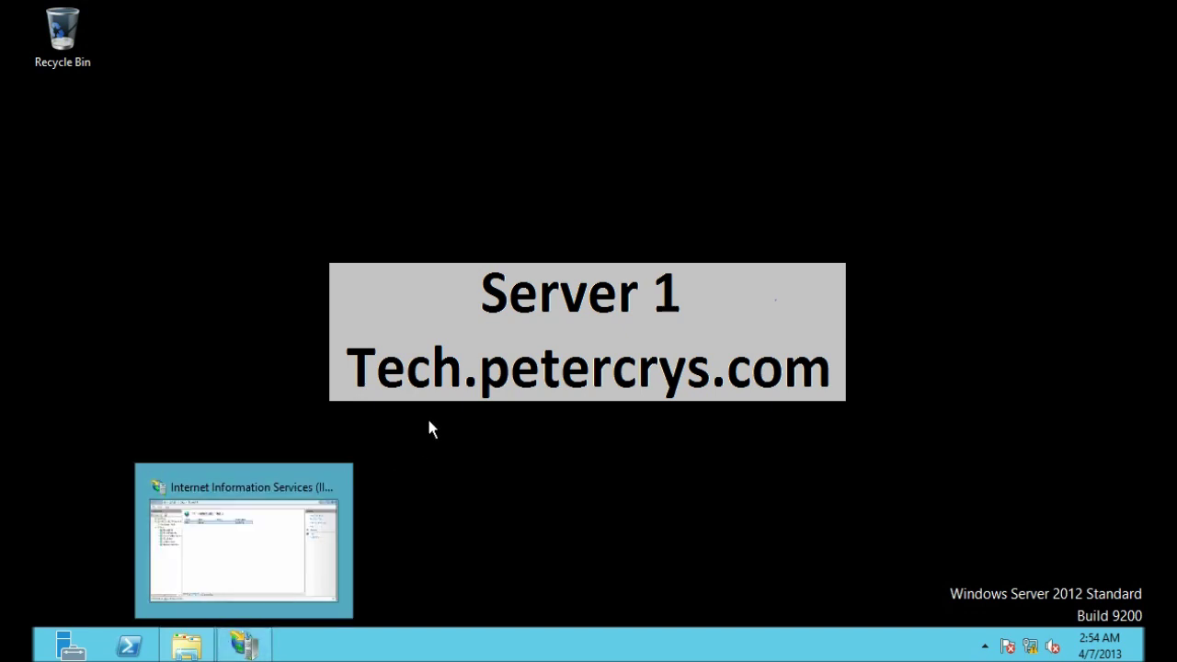
{"action": "left_click", "coordinate": [187, 653]}
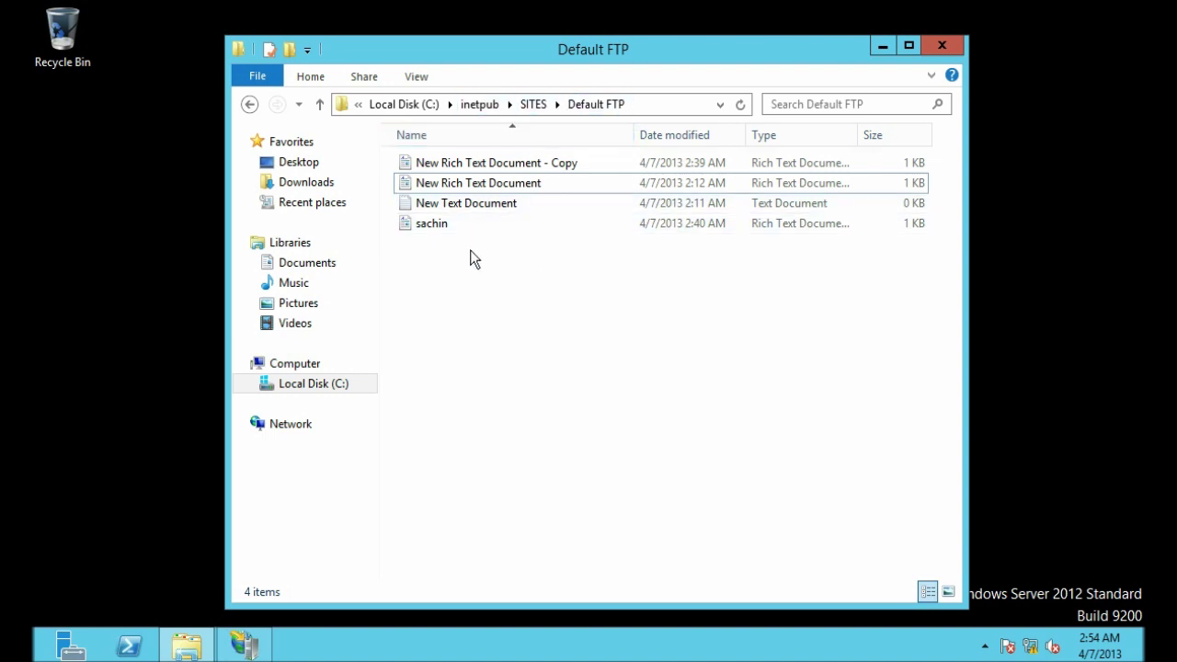
{"action": "left_click", "coordinate": [427, 232]}
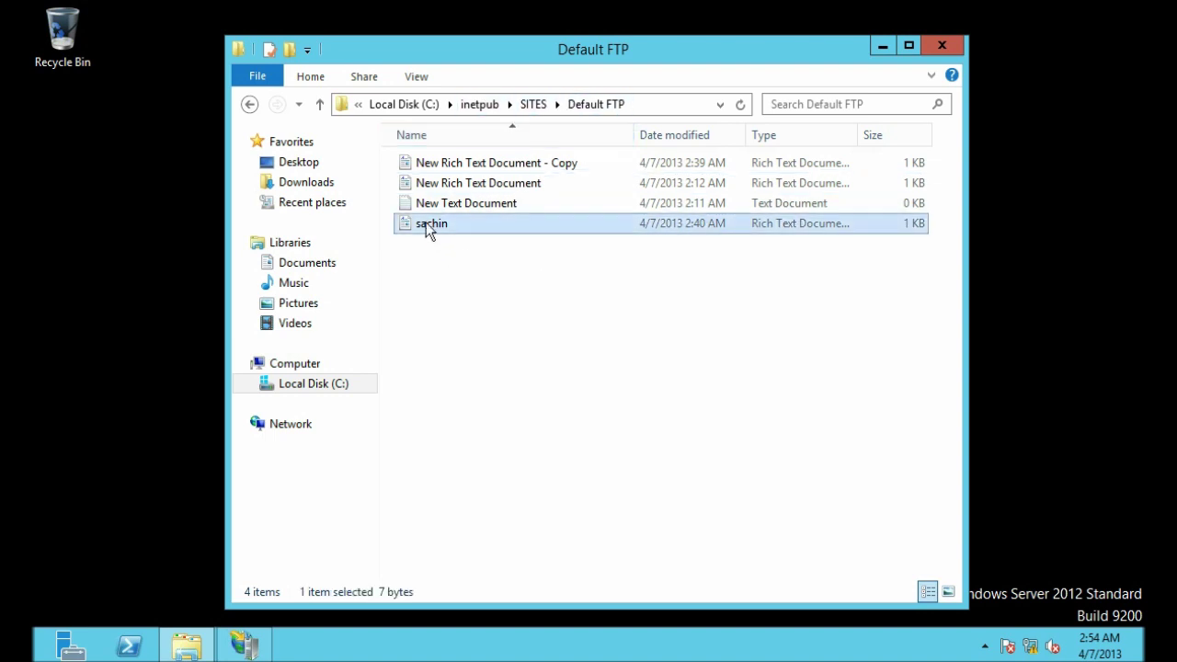
{"action": "left_click", "coordinate": [506, 248]}
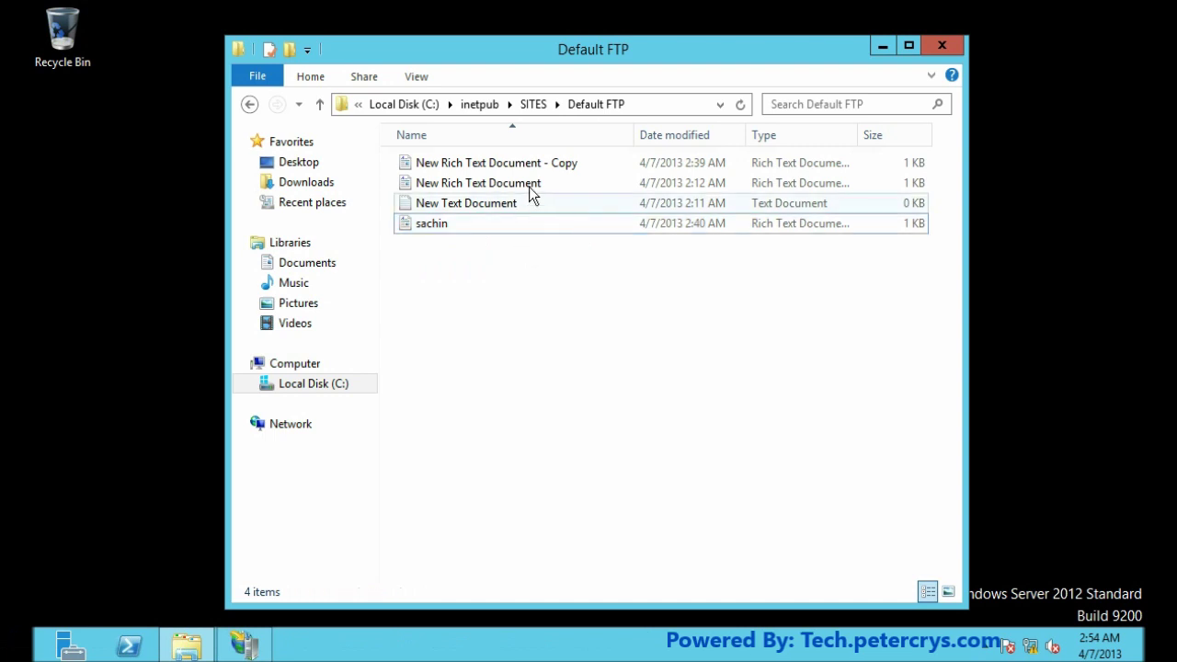
{"action": "left_click", "coordinate": [504, 168]}
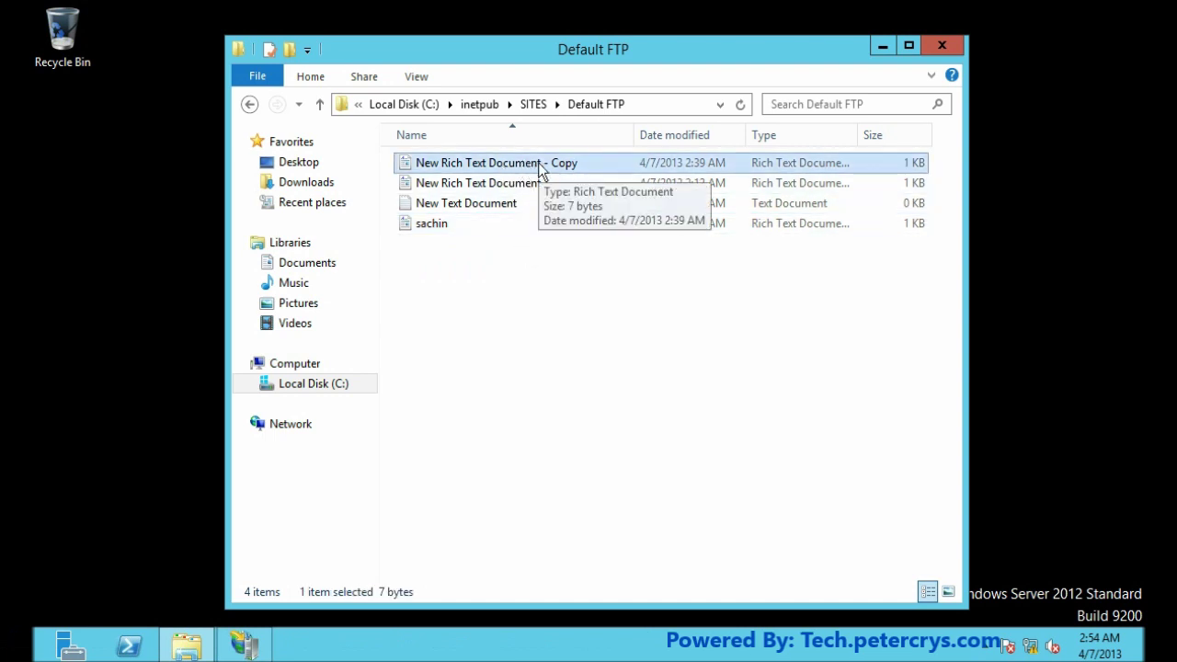
{"action": "left_click", "coordinate": [569, 263]}
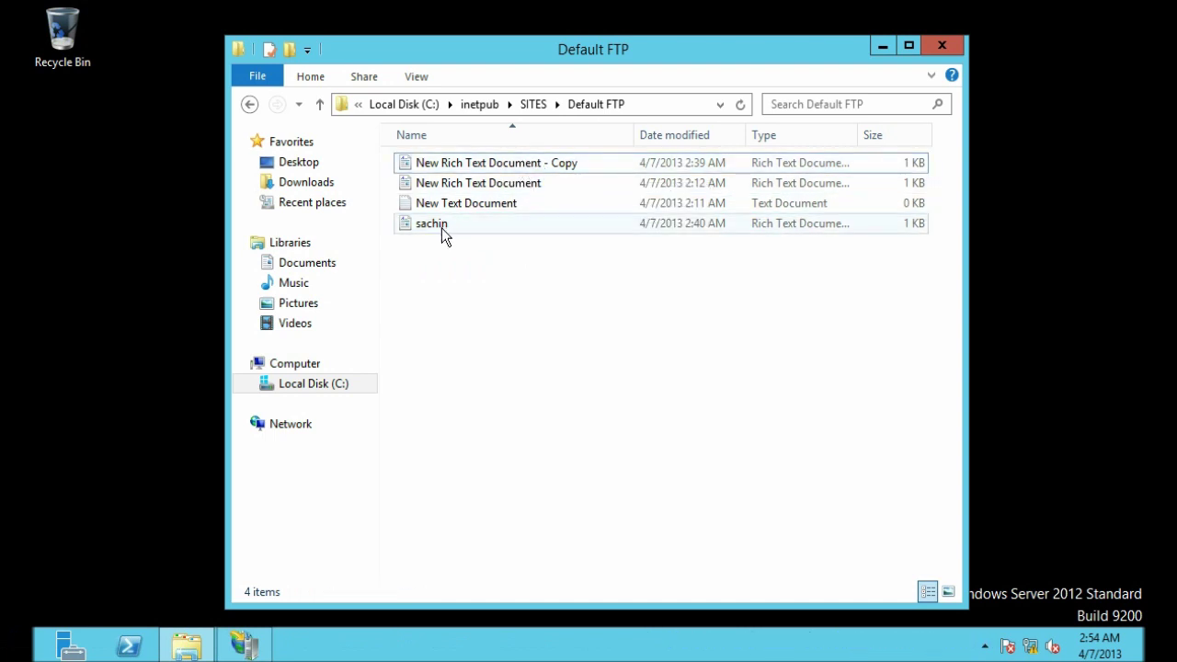
{"action": "left_click", "coordinate": [441, 228]}
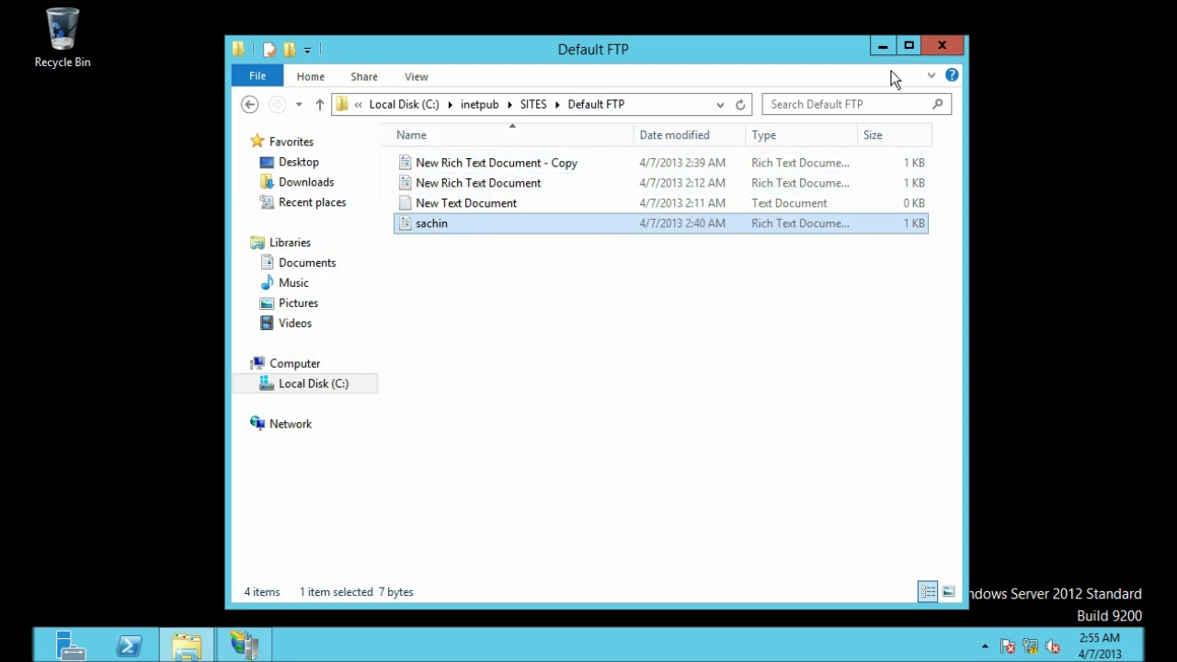
{"action": "left_click", "coordinate": [942, 47]}
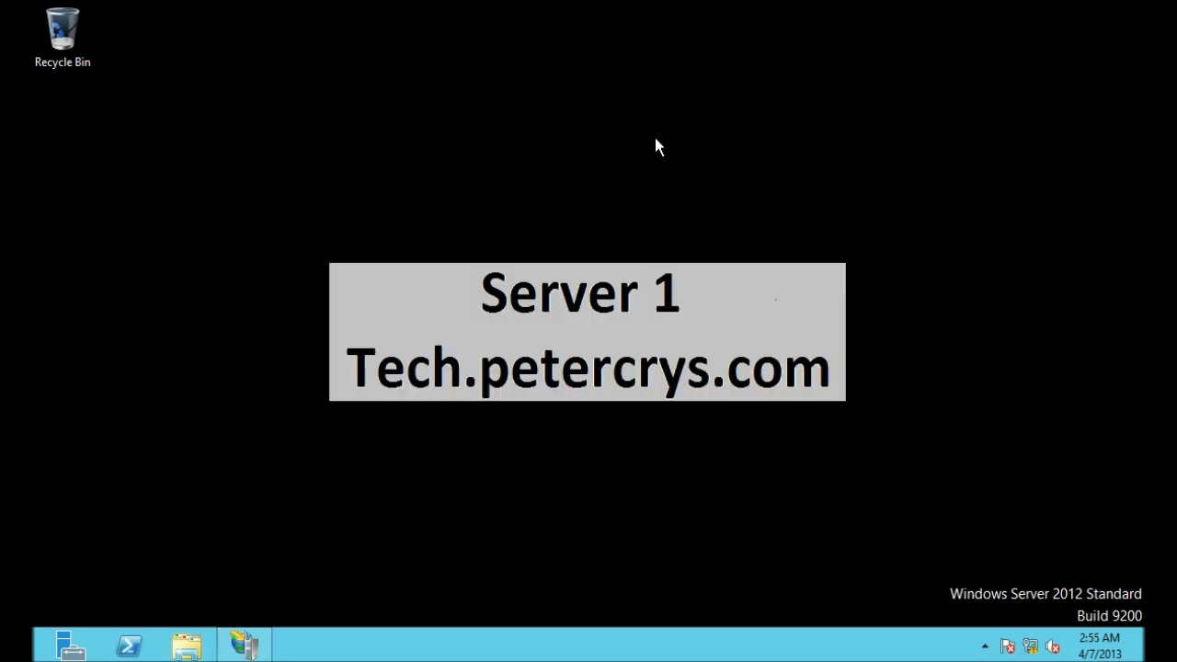
Step: Restore IIS Manager, select the Default FTP site, and open FTP IP Address and Domain Restrictions
{"action": "mouse_move", "coordinate": [256, 651]}
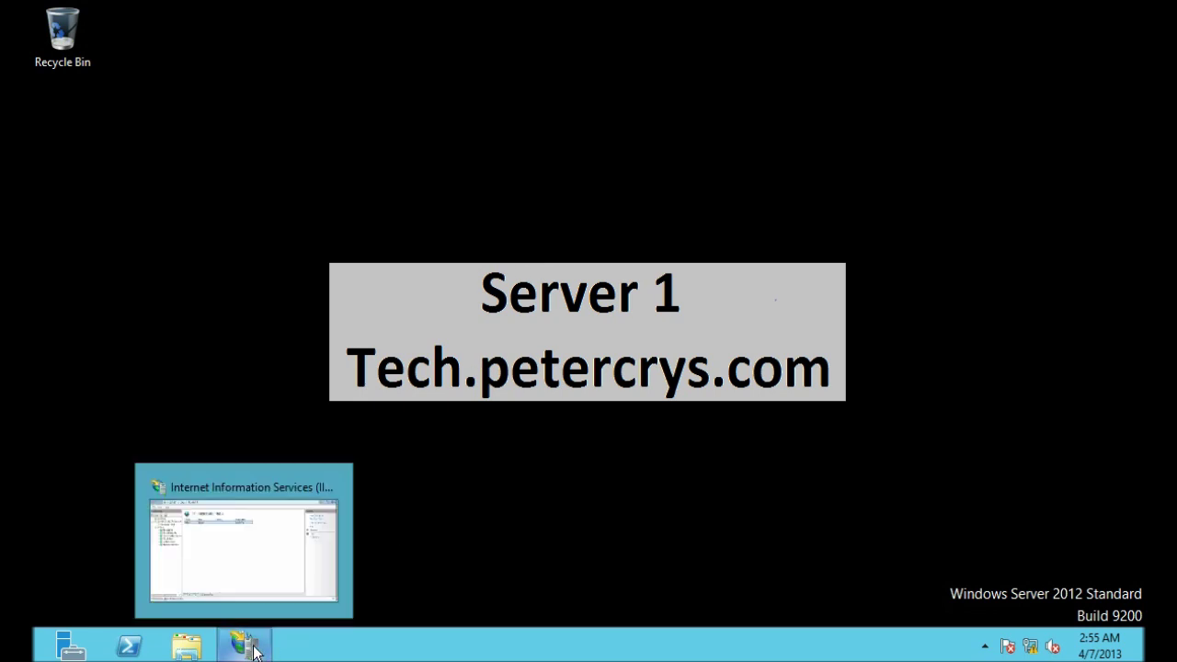
{"action": "left_click", "coordinate": [248, 642]}
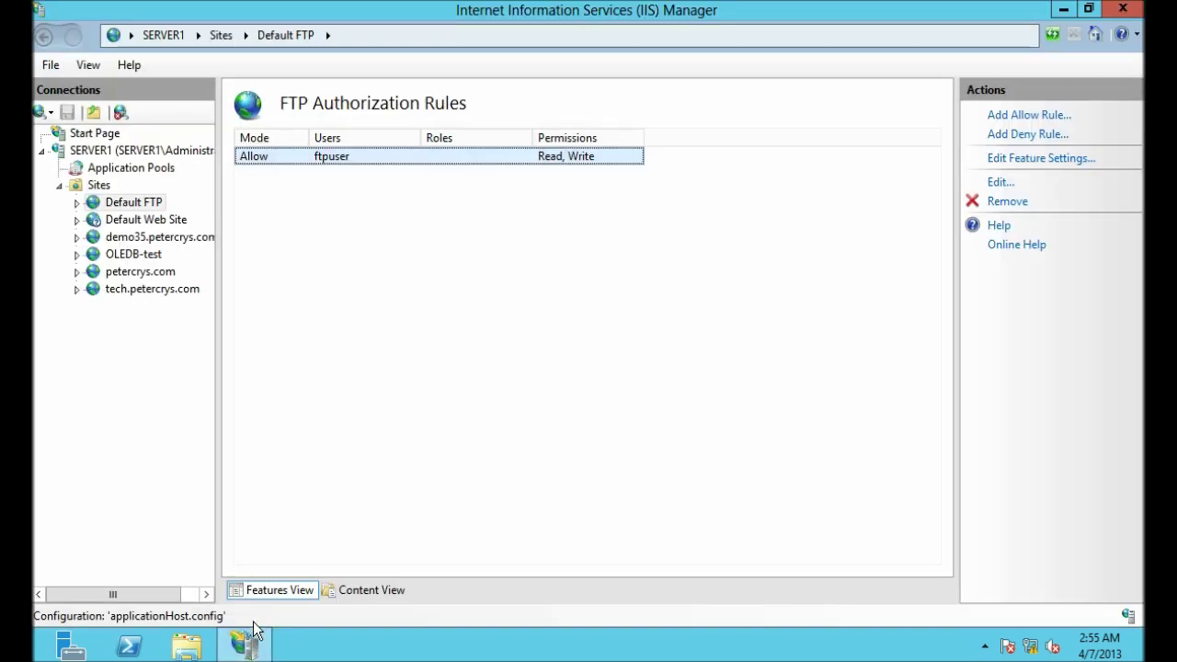
{"action": "left_click", "coordinate": [143, 206]}
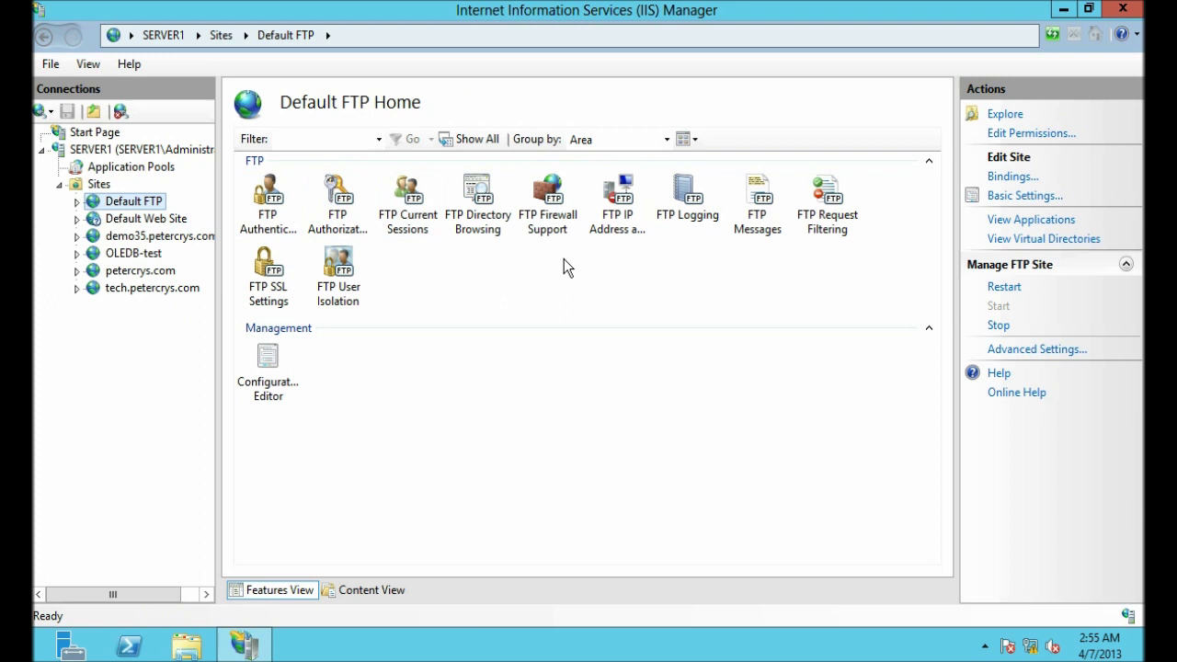
{"action": "left_click", "coordinate": [620, 236]}
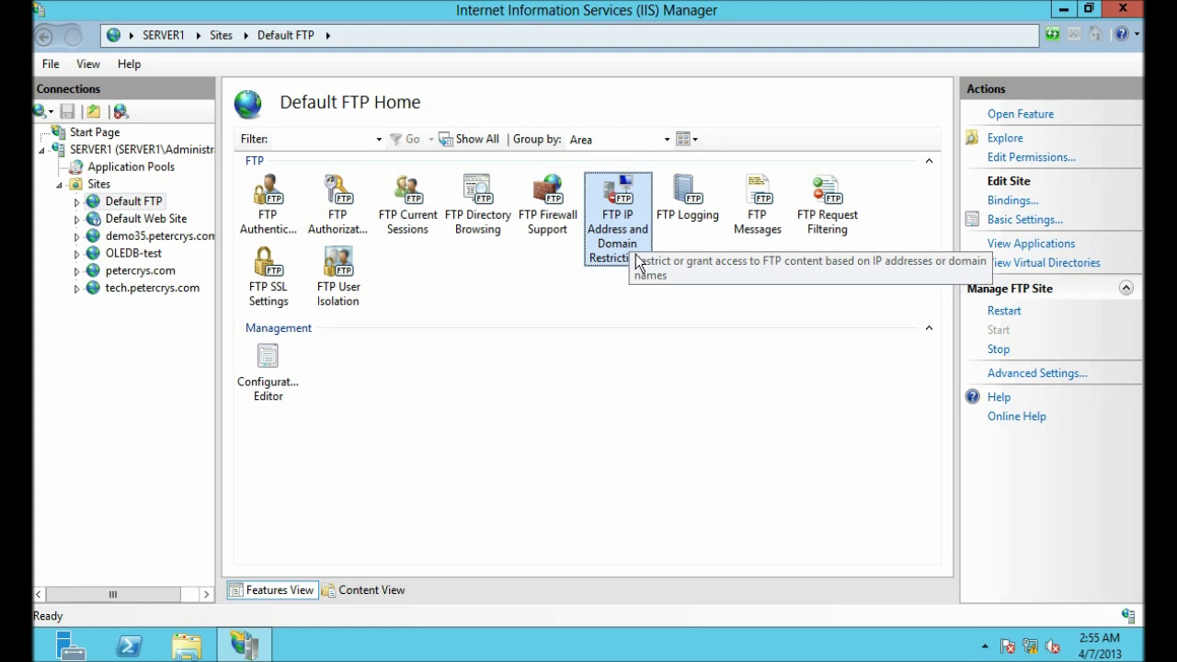
{"action": "double_click", "coordinate": [620, 251]}
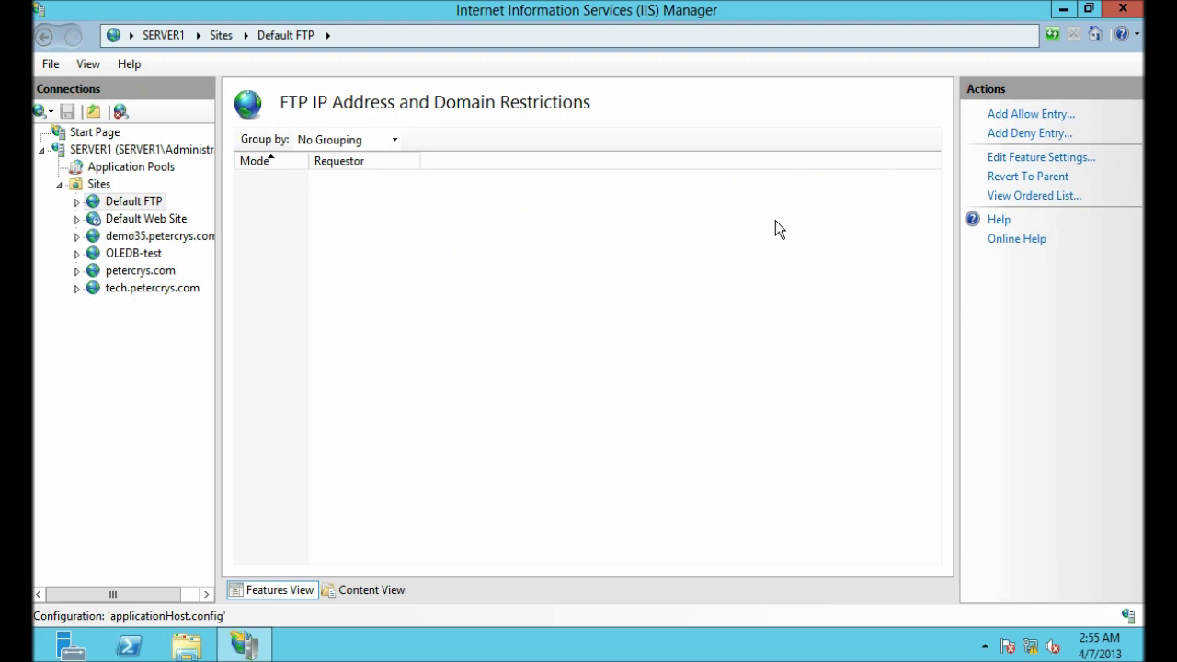
Step: Add an Allow rule for the specific IP address 192.168.1.122
{"action": "left_click", "coordinate": [1026, 115]}
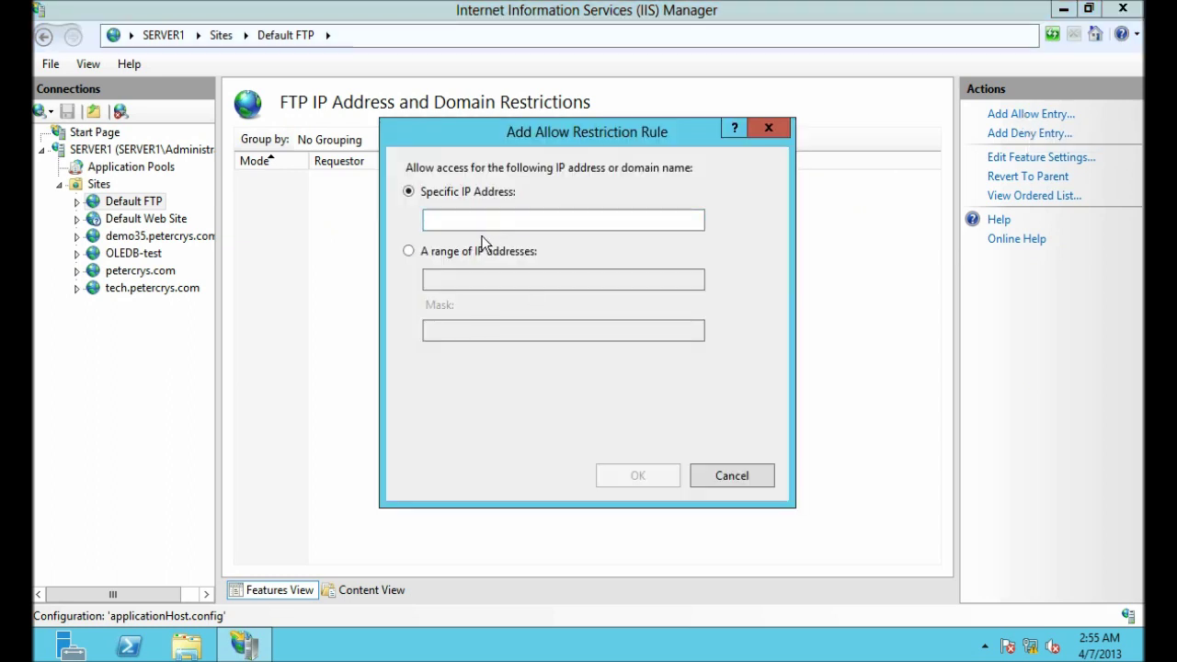
{"action": "left_click", "coordinate": [454, 218]}
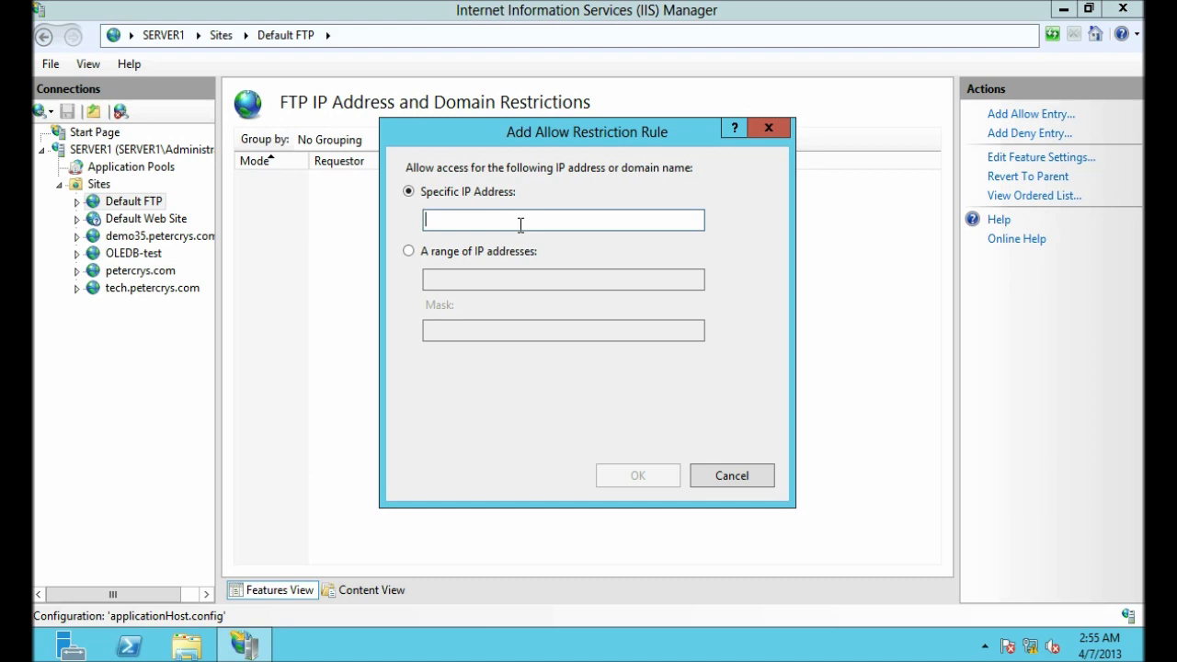
{"action": "key", "text": "ctrl+v"}
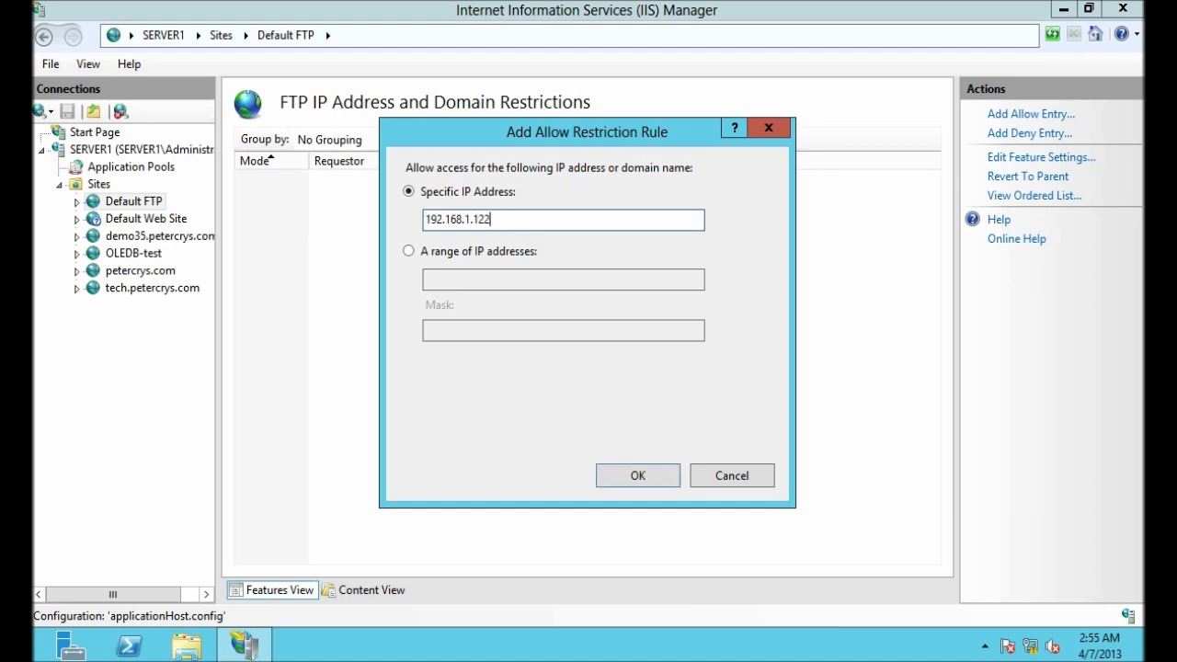
{"action": "left_click_drag", "start_coordinate": [427, 219], "coordinate": [501, 219]}
{"action": "left_click", "coordinate": [519, 219]}
{"action": "left_click", "coordinate": [639, 481]}
{"action": "left_click", "coordinate": [358, 181]}
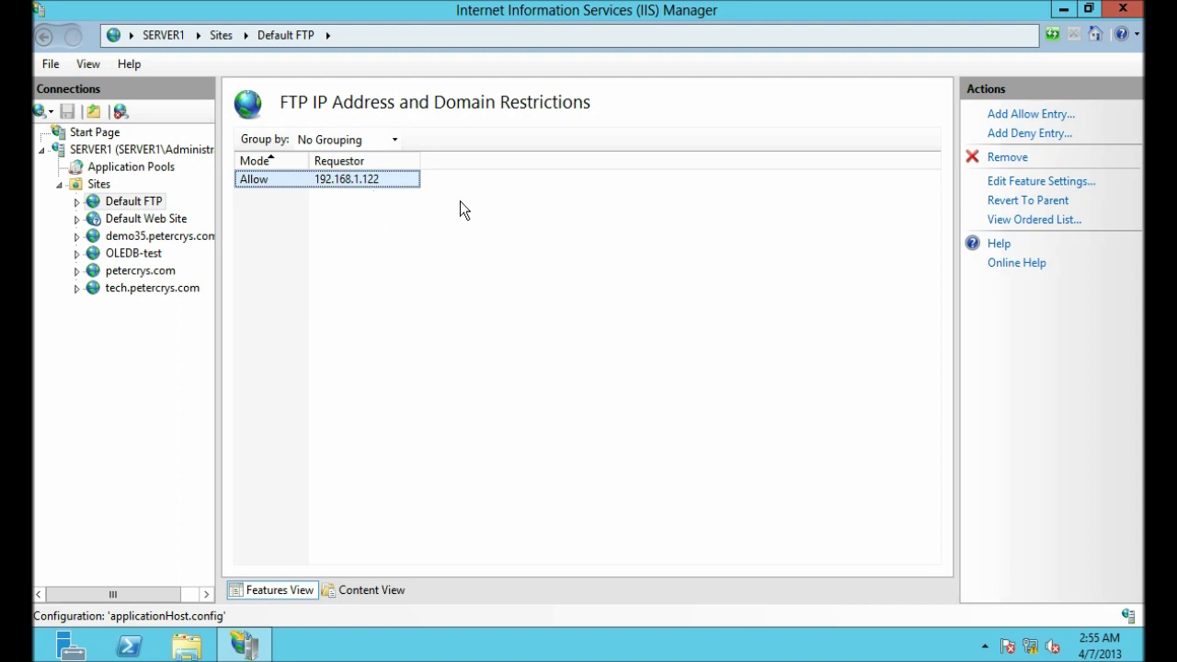
Step: Set access for unspecified clients to Deny in Edit Feature Settings, then minimize IIS Manager
{"action": "right_click", "coordinate": [377, 181]}
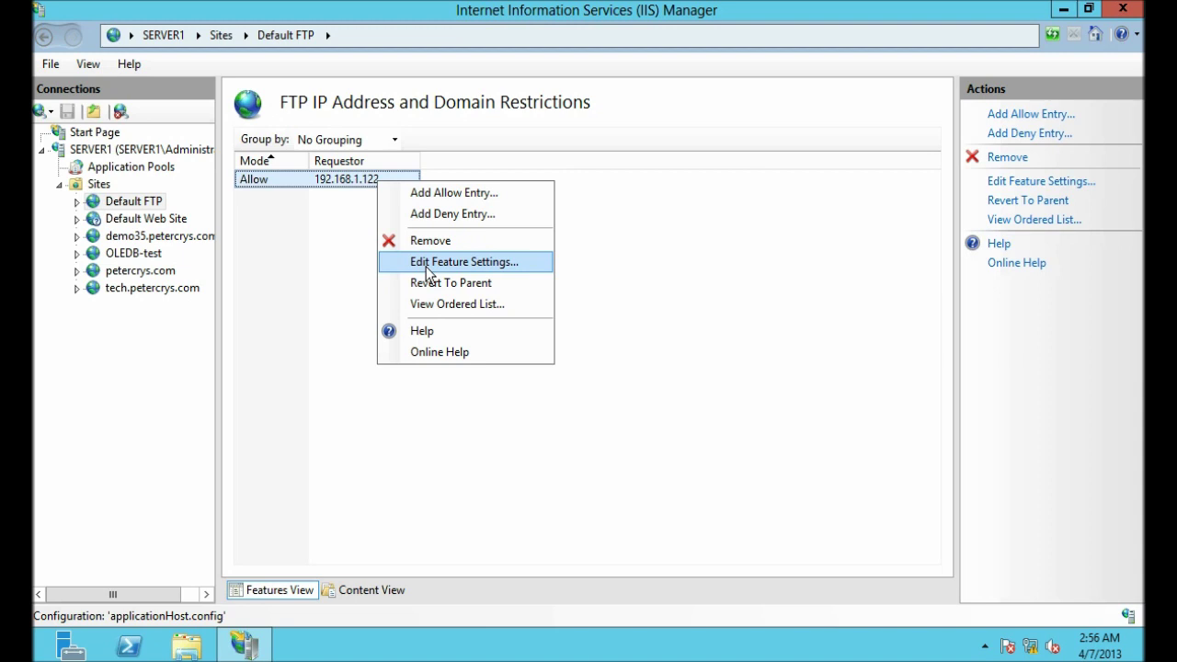
{"action": "left_click", "coordinate": [425, 264]}
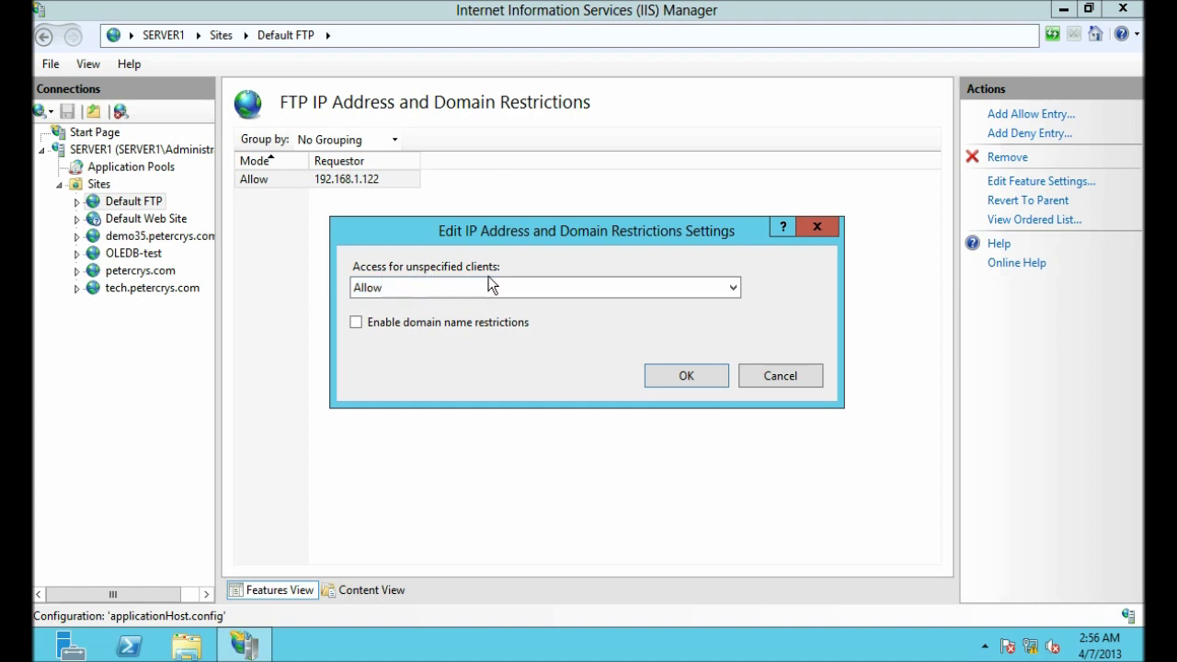
{"action": "left_click", "coordinate": [735, 293]}
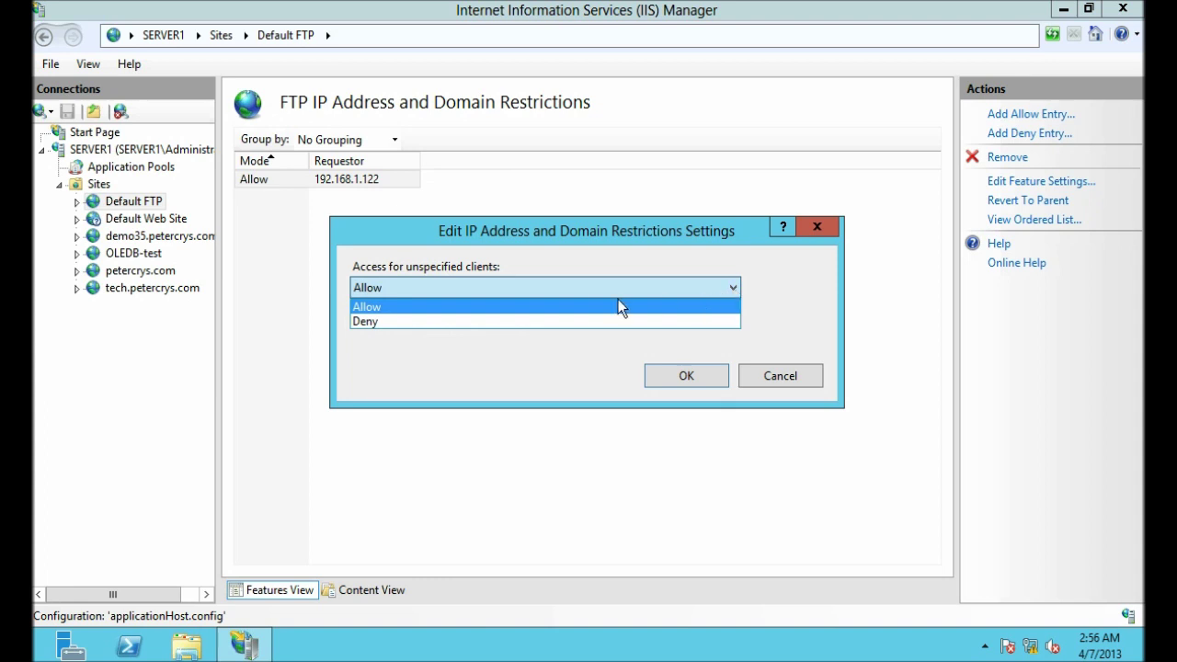
{"action": "left_click", "coordinate": [382, 321]}
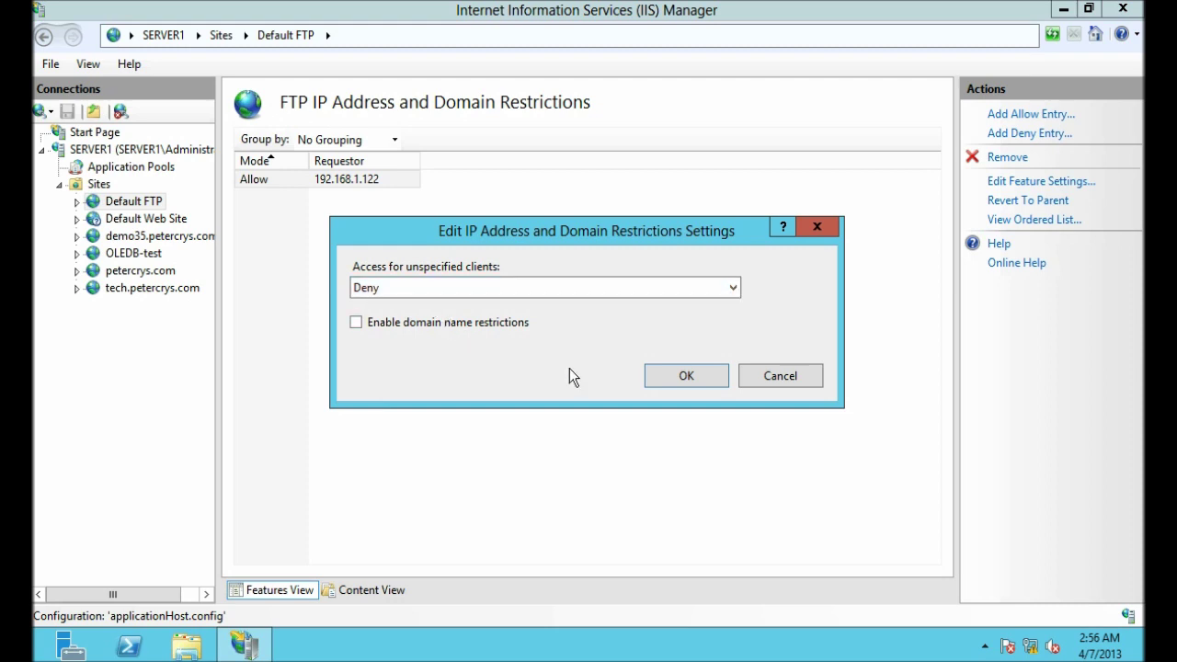
{"action": "left_click", "coordinate": [680, 375]}
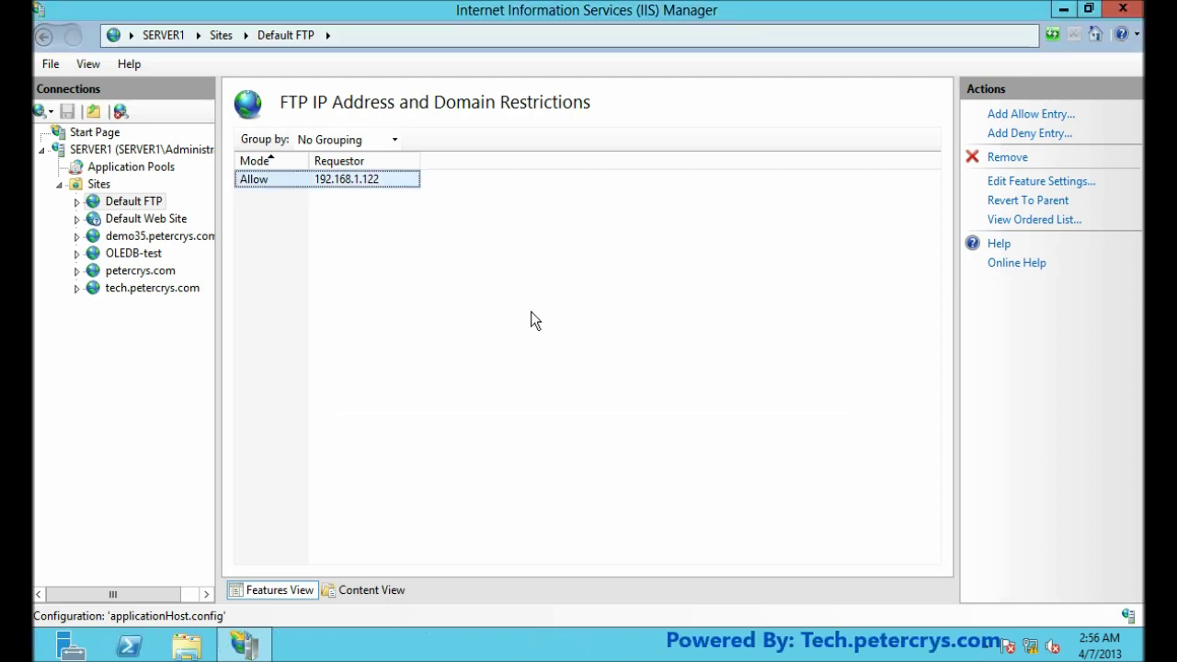
{"action": "left_click", "coordinate": [531, 311]}
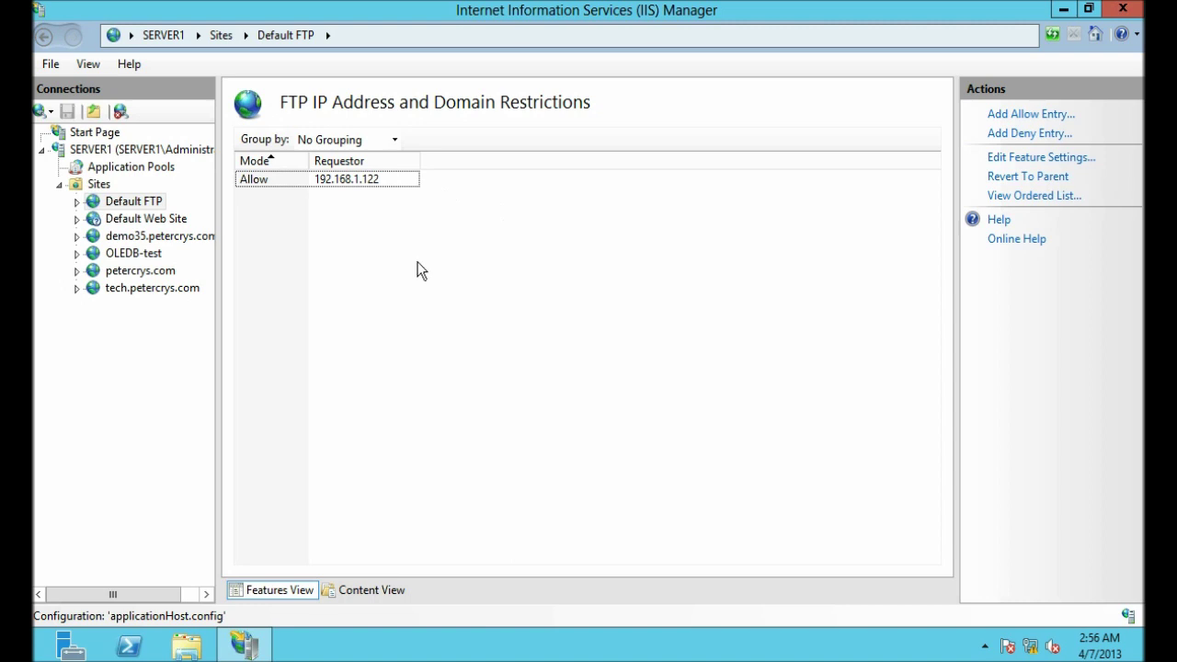
{"action": "left_click", "coordinate": [1068, 13]}
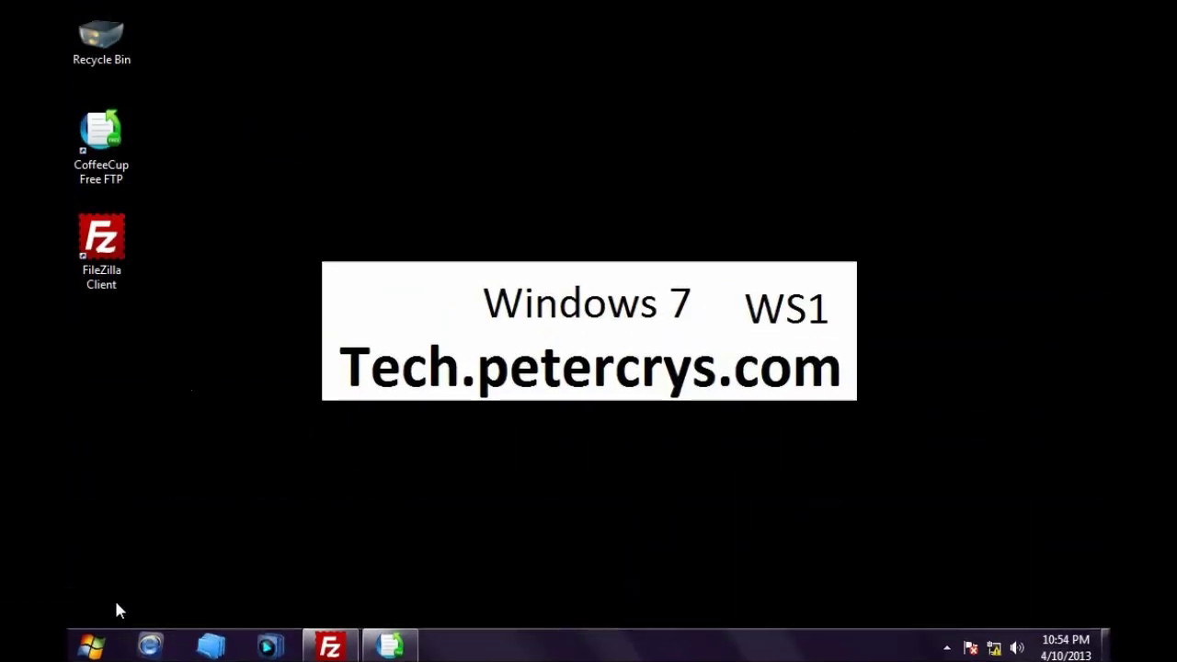
Step: Launch Command Prompt by running cmd from the Run box
{"action": "left_click", "coordinate": [99, 644]}
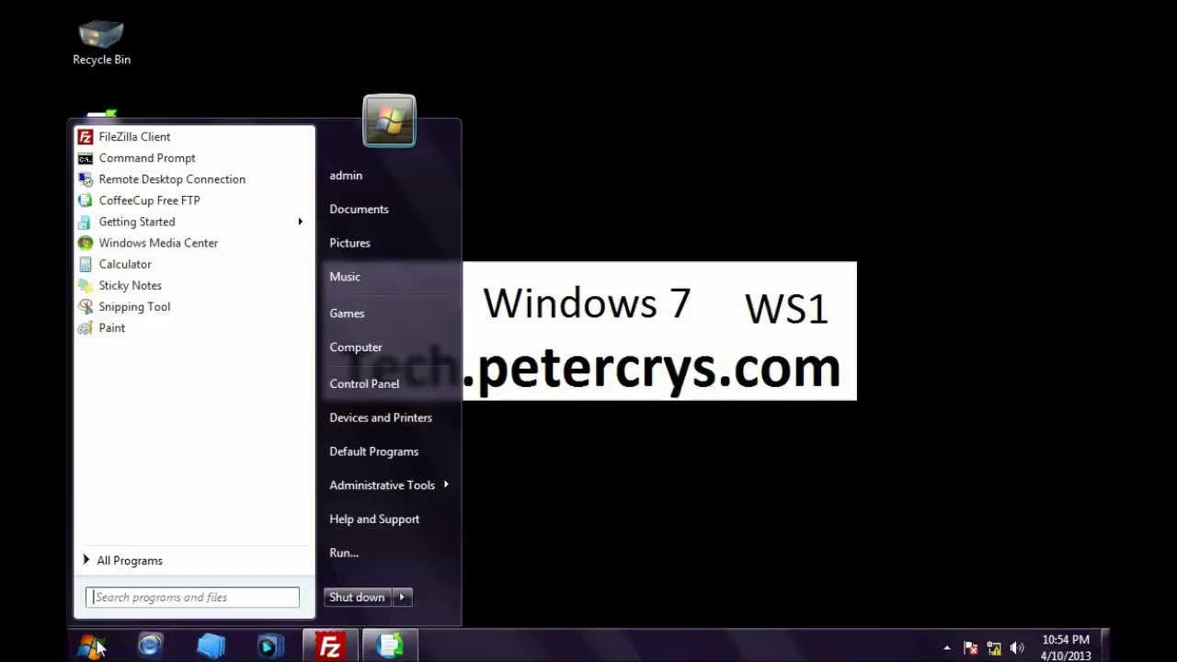
{"action": "left_click", "coordinate": [347, 554]}
{"action": "left_click_drag", "start_coordinate": [304, 424], "coordinate": [336, 429]}
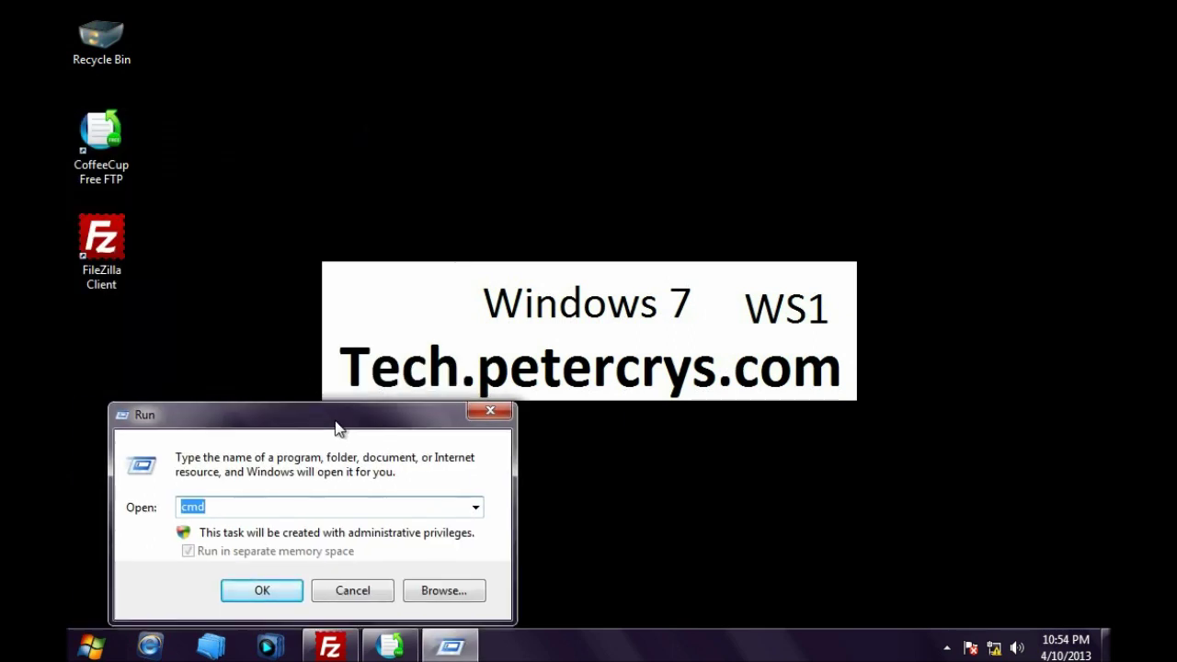
{"action": "left_click", "coordinate": [340, 505]}
{"action": "key", "text": "BackSpace"}
{"action": "key", "text": "BackSpace"}
{"action": "key", "text": "BackSpace"}
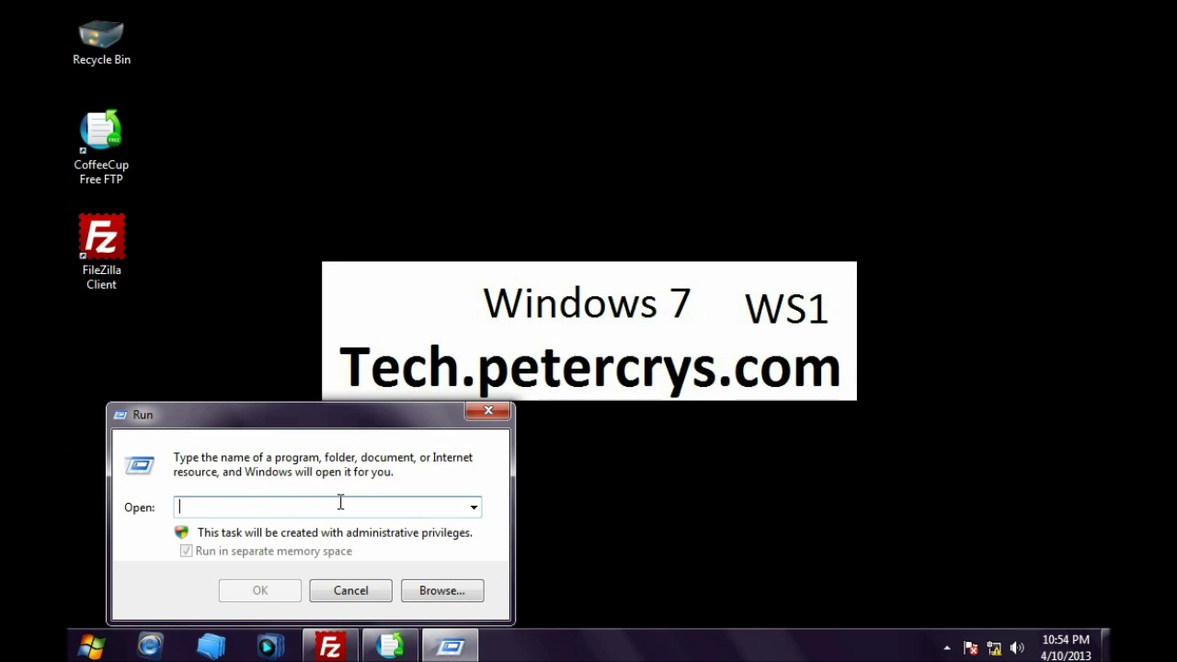
{"action": "type", "text": "cmd"}
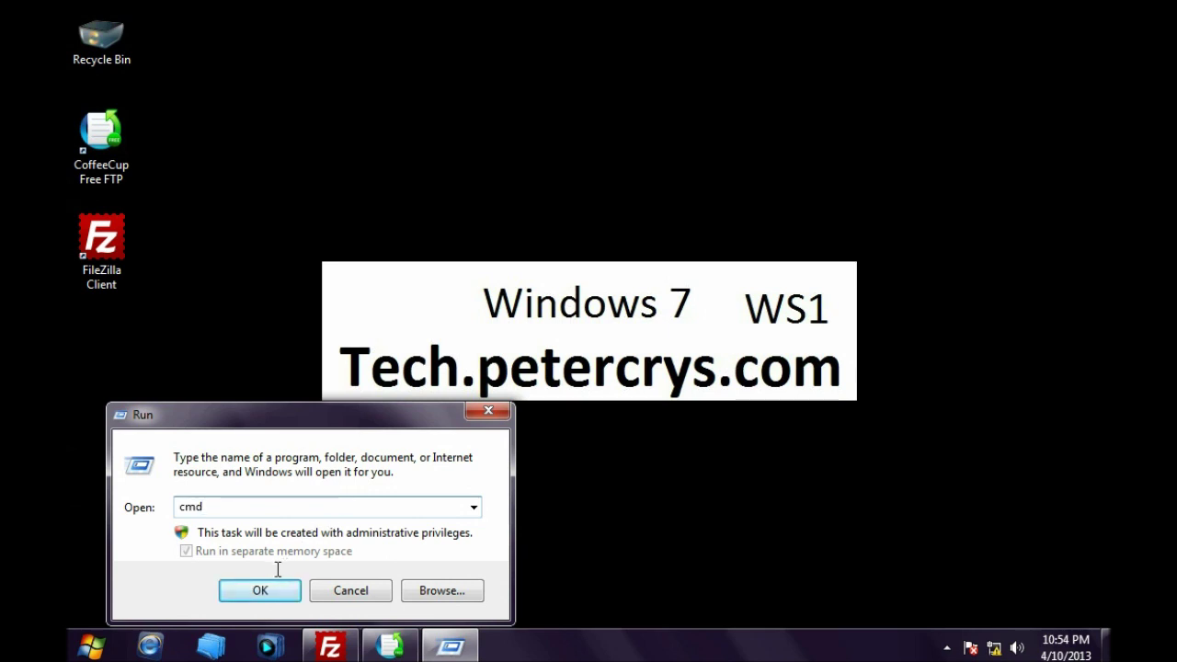
{"action": "left_click", "coordinate": [263, 593]}
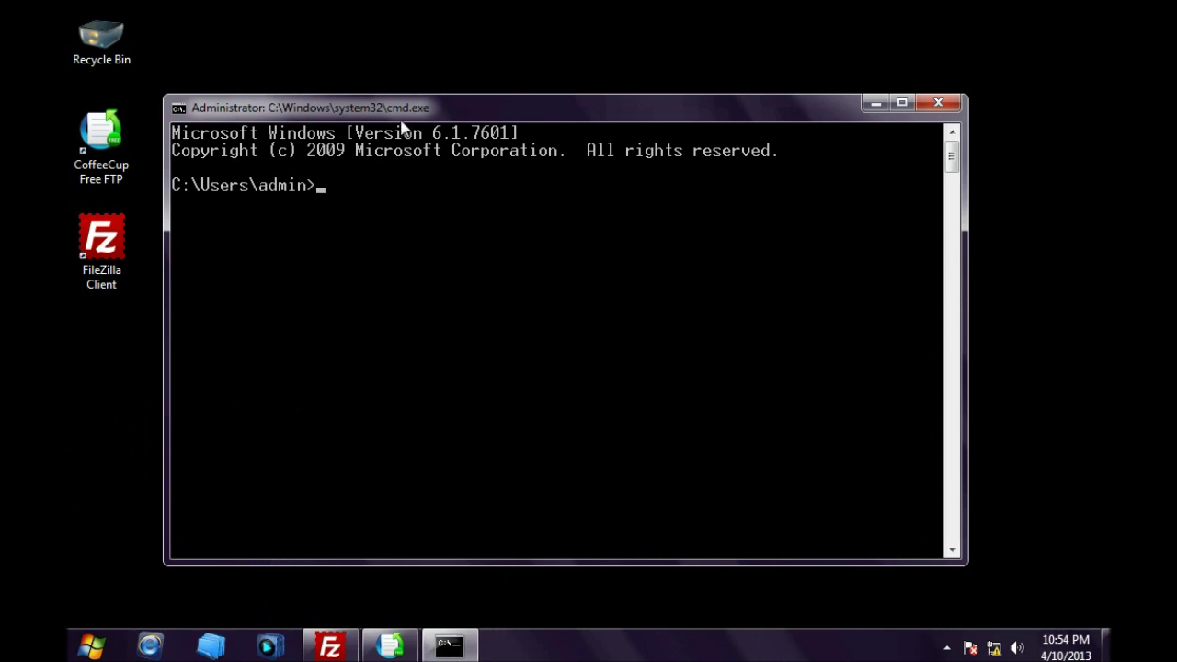
{"action": "left_click_drag", "start_coordinate": [400, 120], "coordinate": [381, 97]}
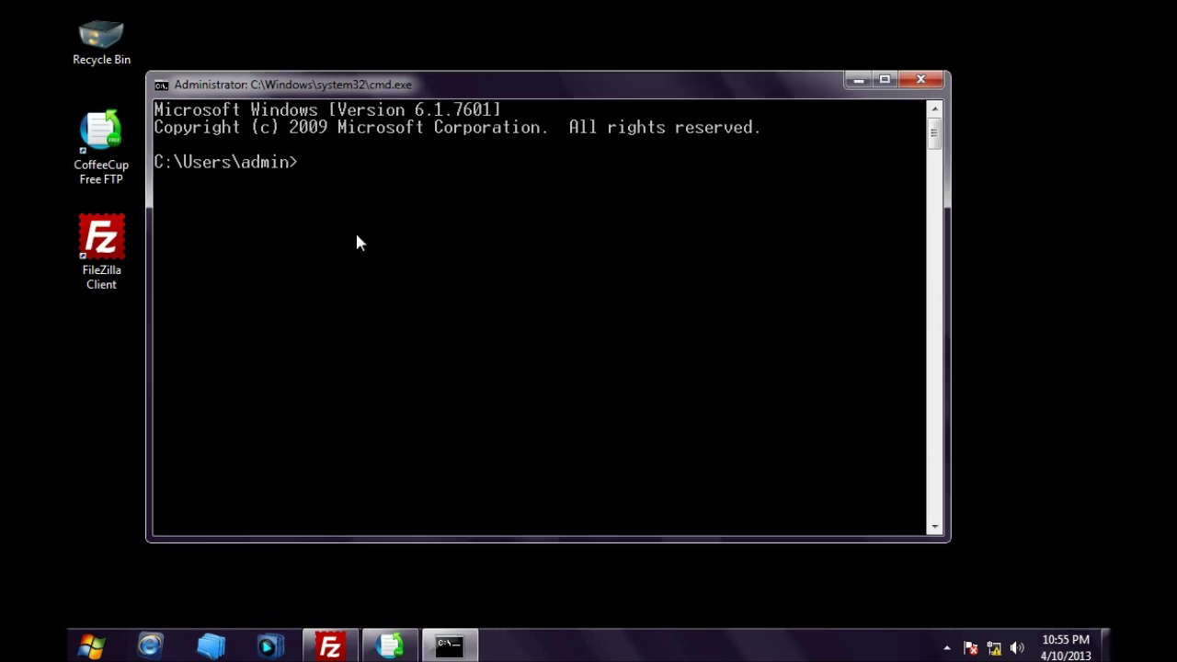
Step: Run ipconfig to show IPv4 address 192.168.1.133, then minimise the console
{"action": "type", "text": "ipconfig"}
{"action": "key", "text": "Return"}
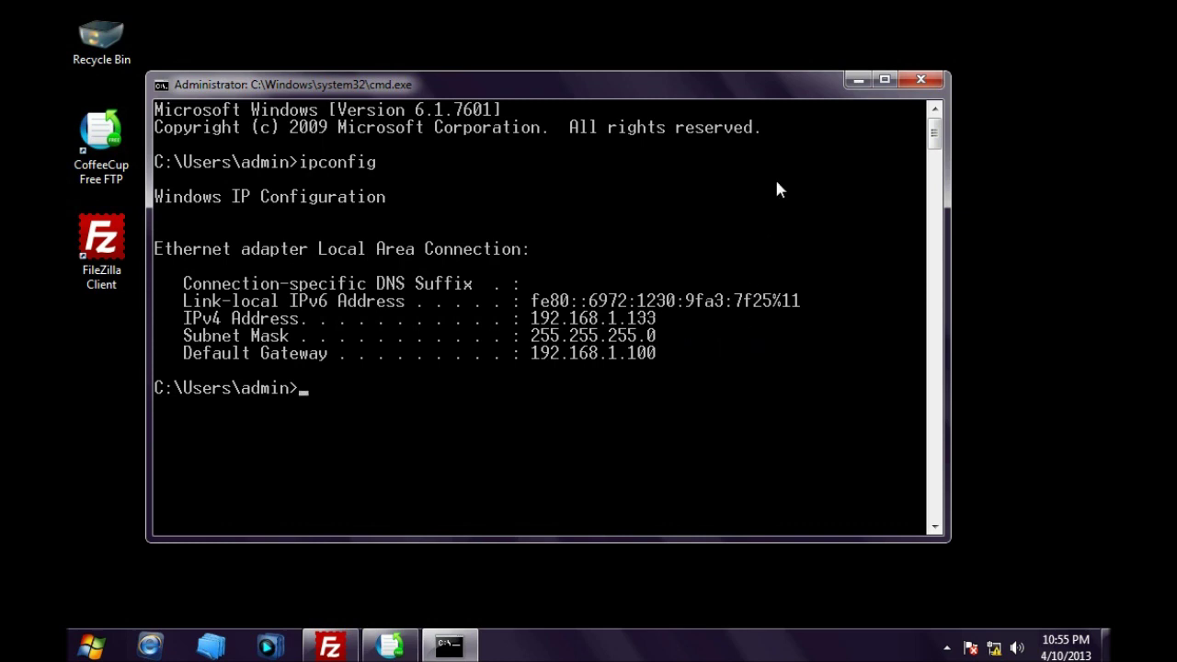
{"action": "left_click", "coordinate": [854, 80]}
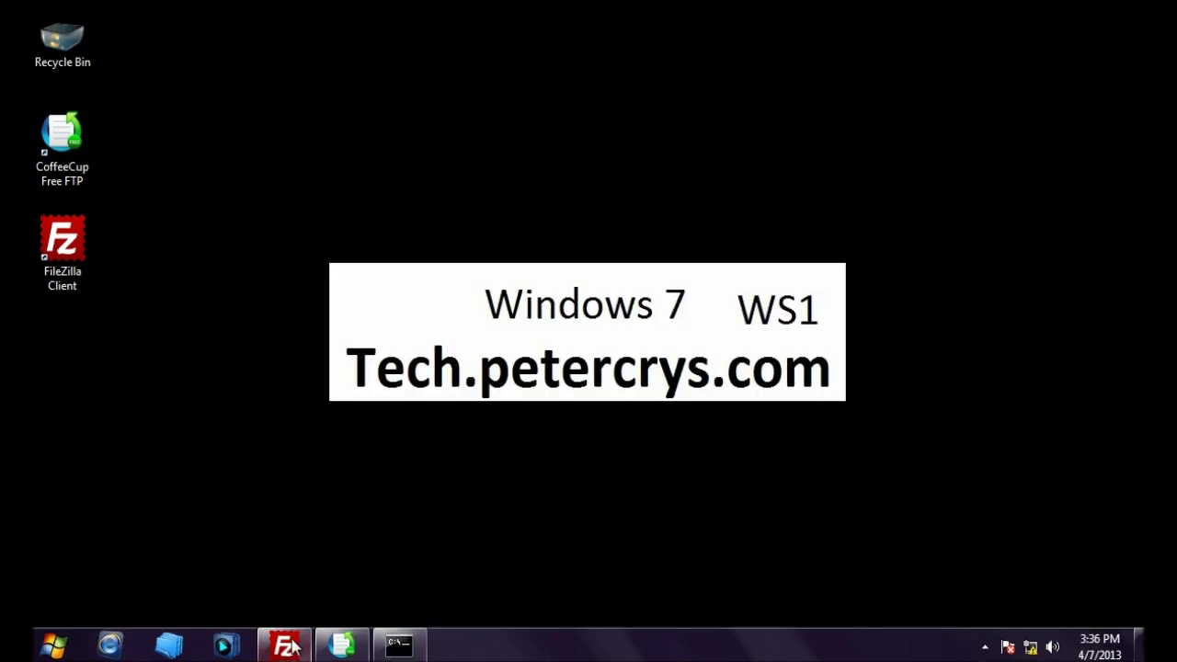
Step: Reconnect FileZilla to the saved petercrys site; it fails with '530 User cannot log in'
{"action": "left_click", "coordinate": [290, 644]}
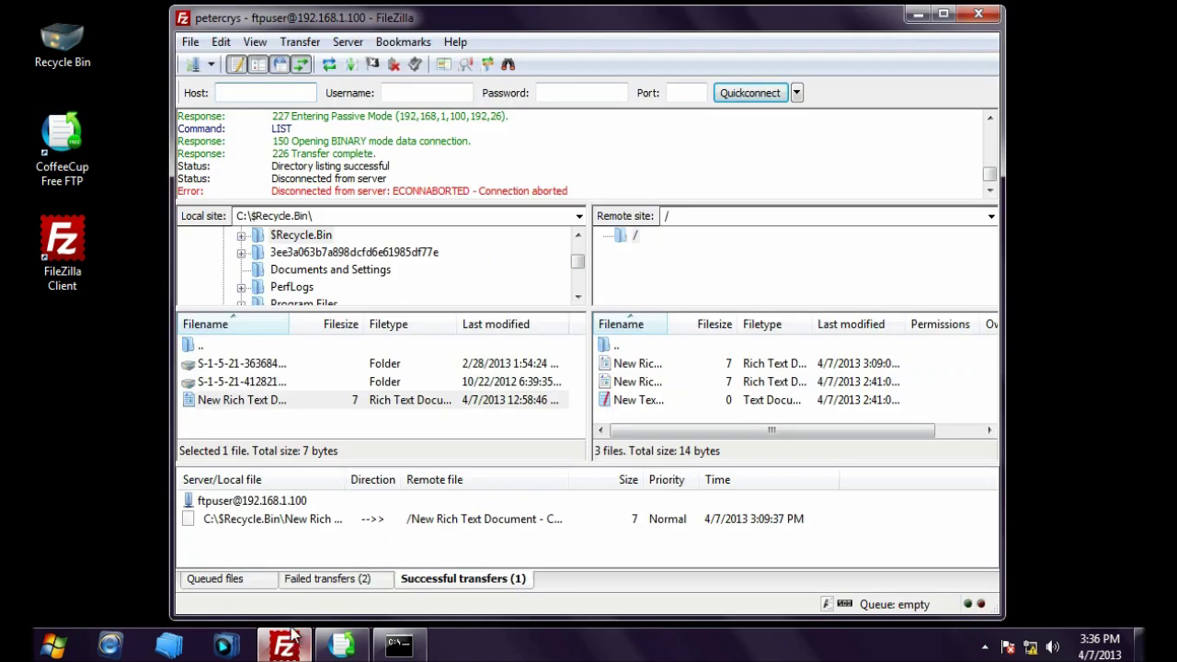
{"action": "left_click", "coordinate": [212, 65]}
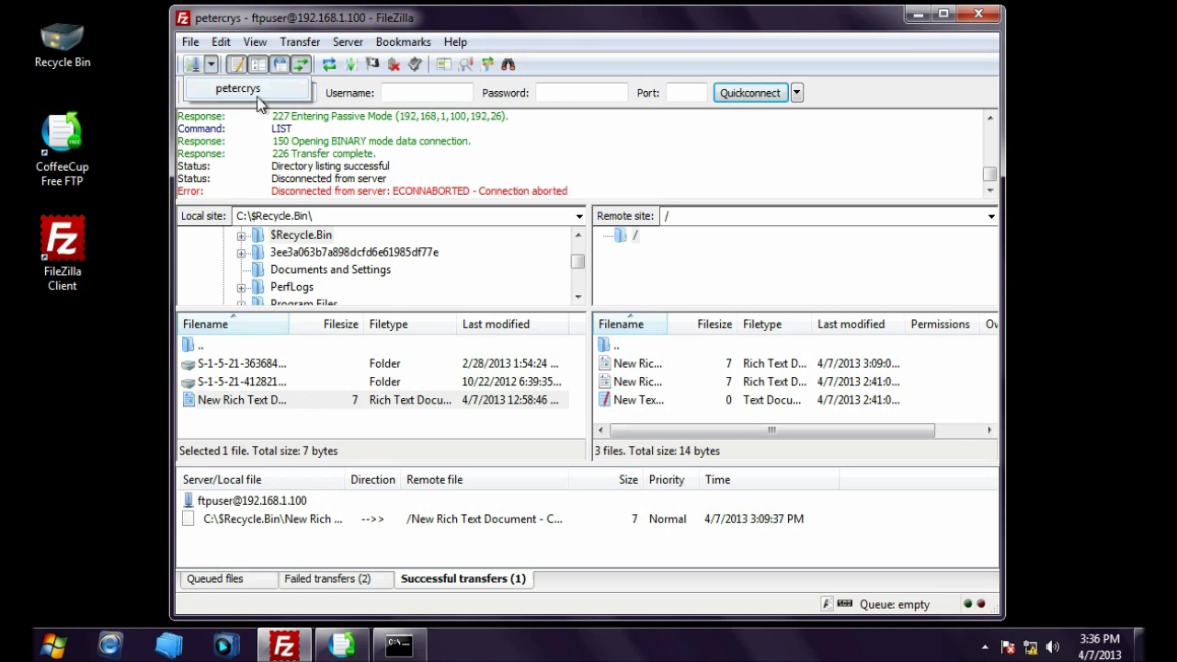
{"action": "left_click", "coordinate": [251, 94]}
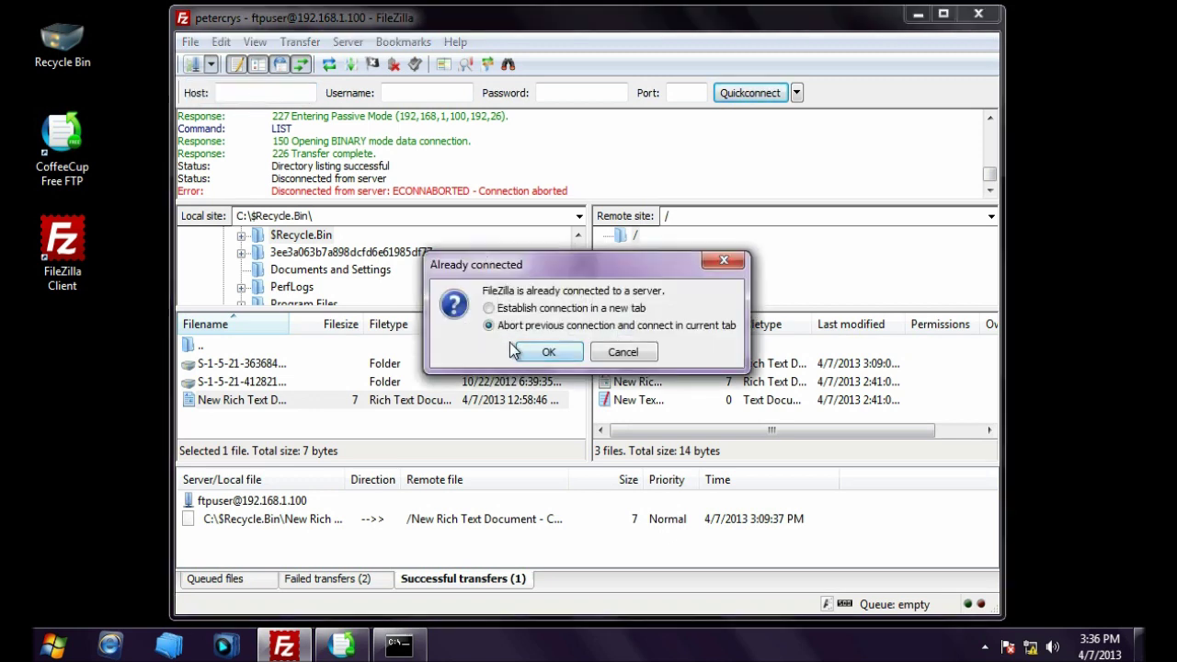
{"action": "left_click", "coordinate": [554, 355]}
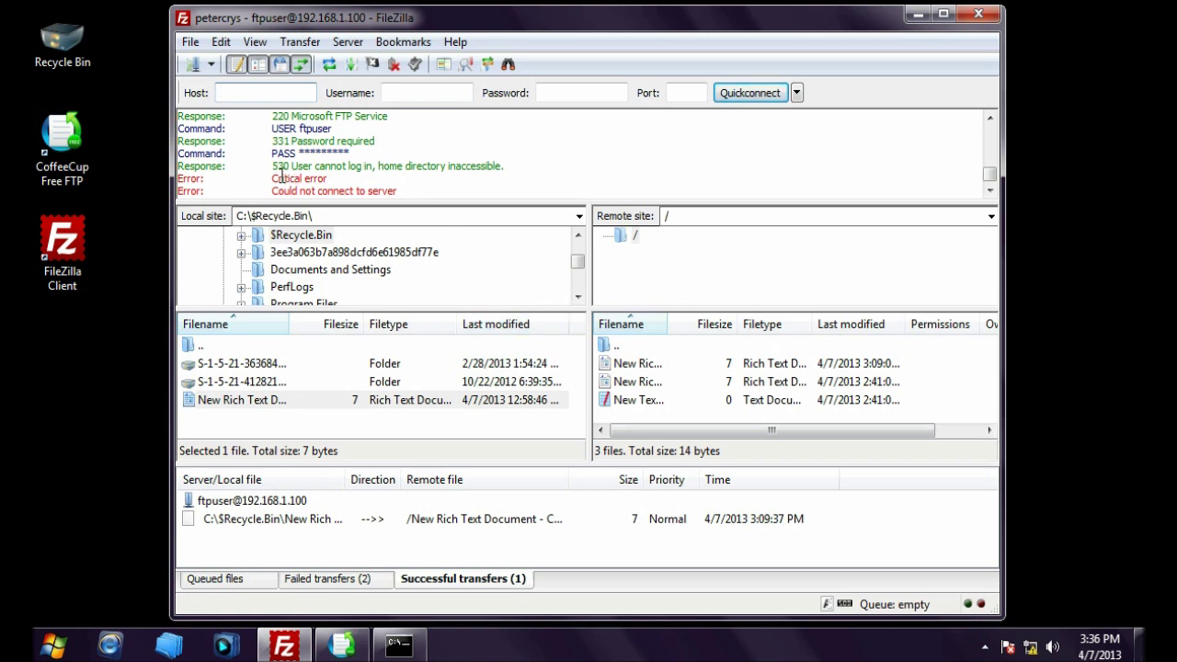
{"action": "left_click_drag", "start_coordinate": [272, 167], "coordinate": [507, 167]}
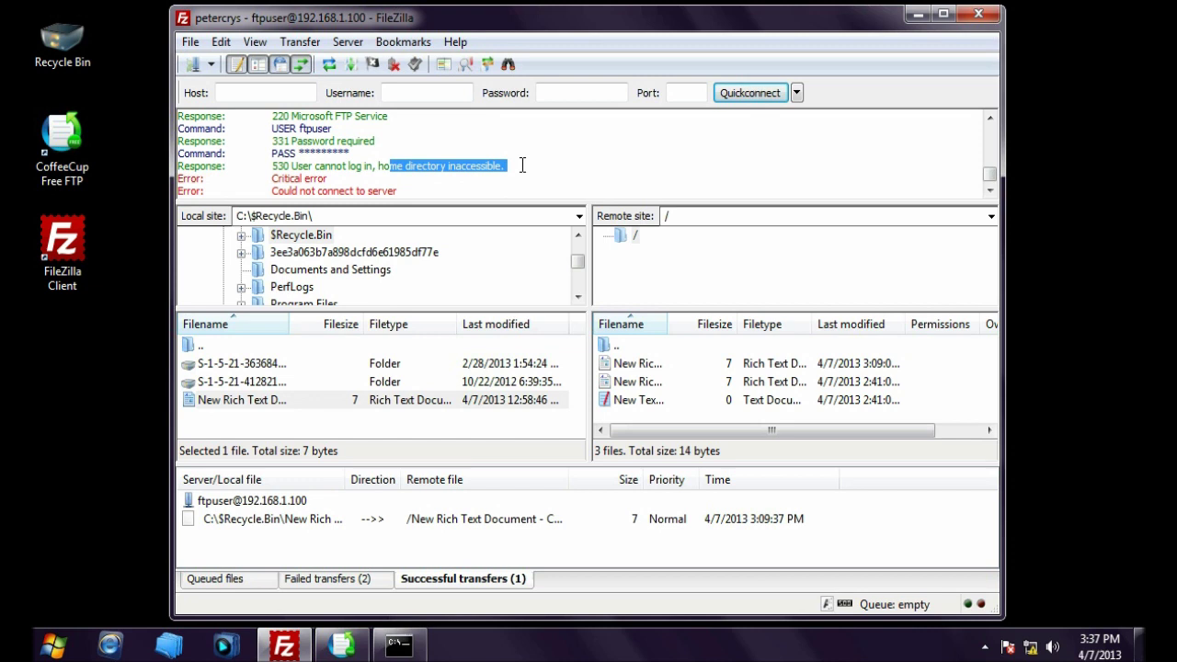
{"action": "left_click_drag", "start_coordinate": [262, 192], "coordinate": [407, 196]}
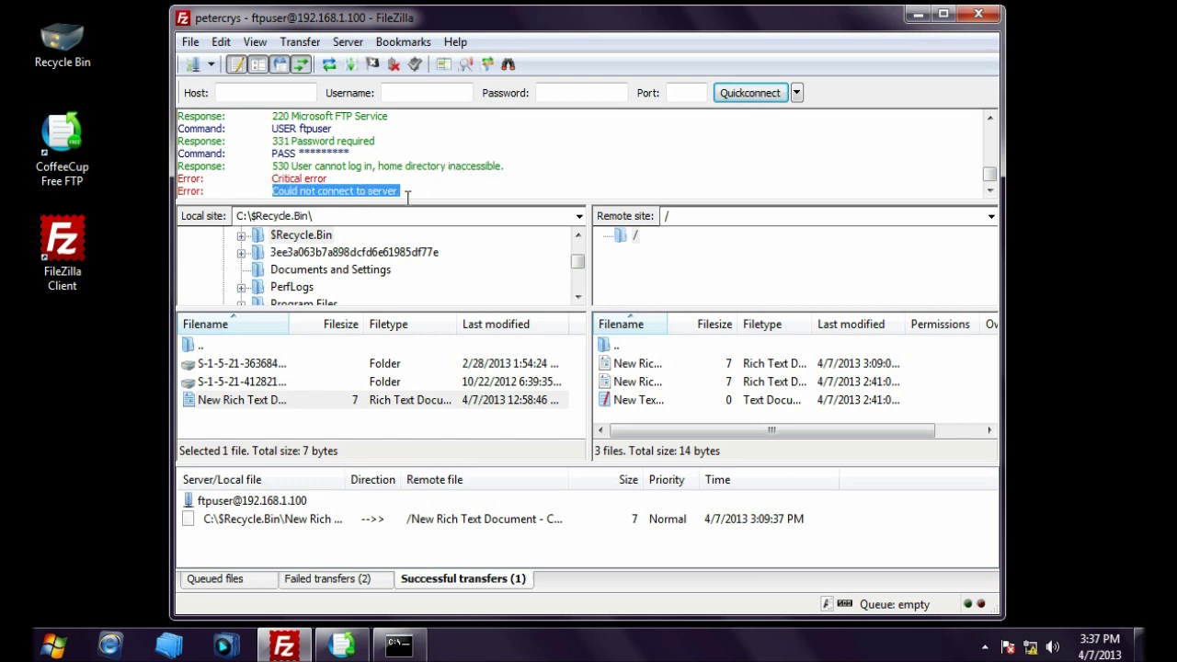
Step: Connect CoffeeCup Free FTP to petercrys, note the 530 access-denied error, and return to the console
{"action": "left_click", "coordinate": [919, 17]}
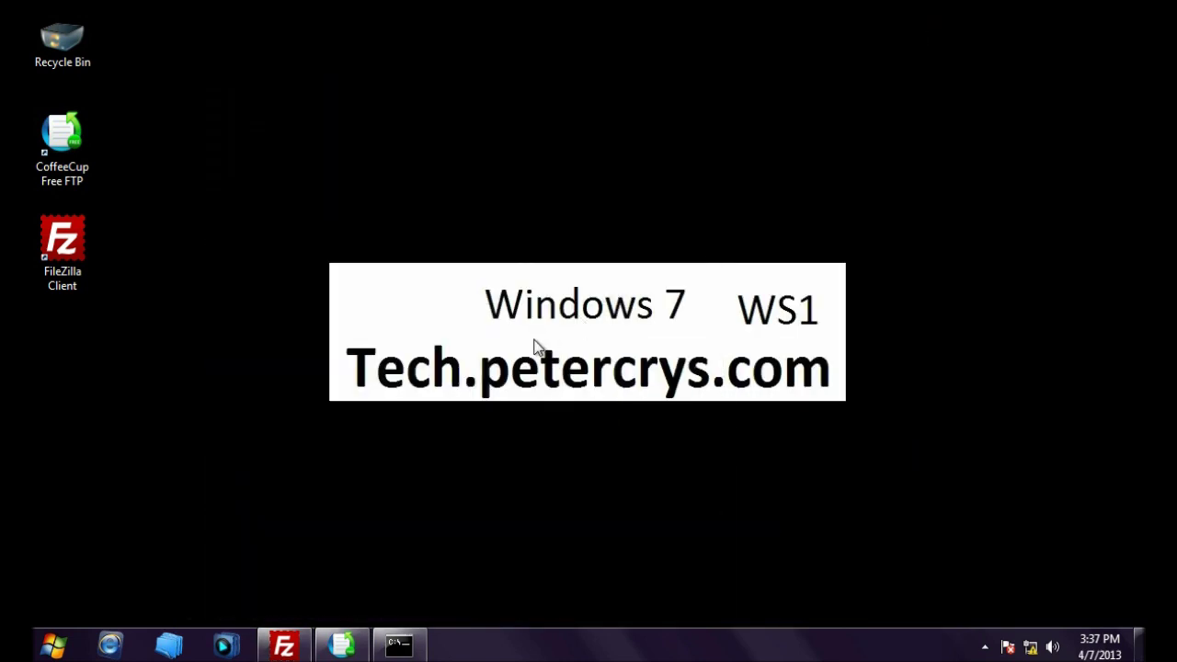
{"action": "left_click", "coordinate": [330, 647]}
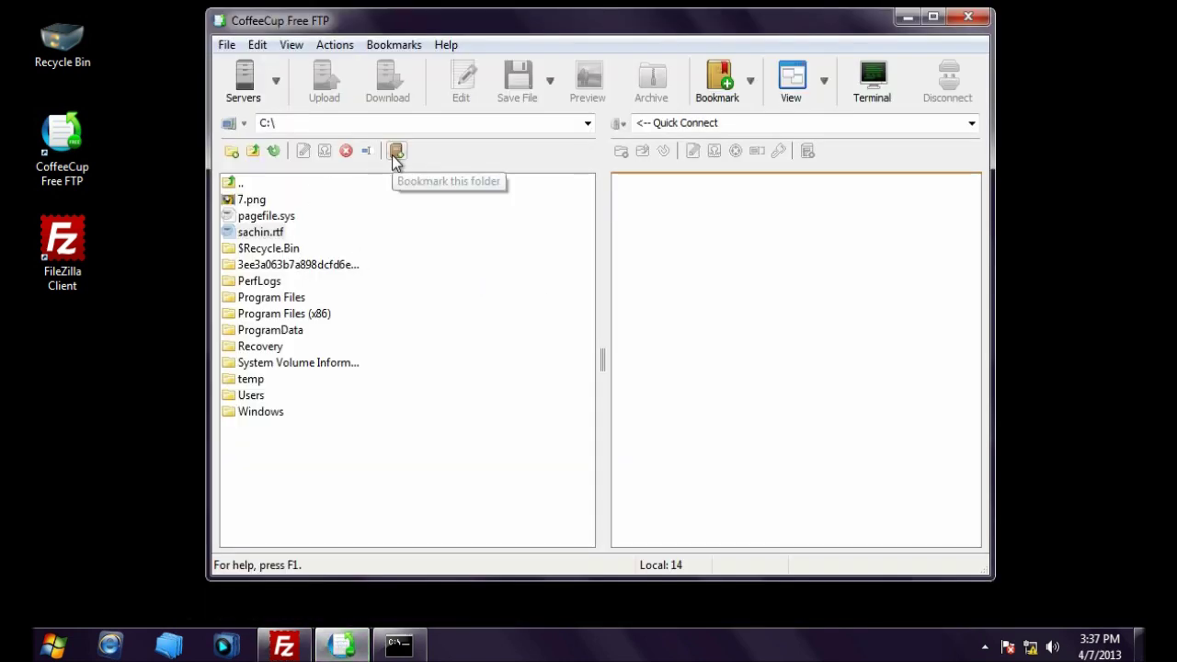
{"action": "left_click", "coordinate": [276, 82]}
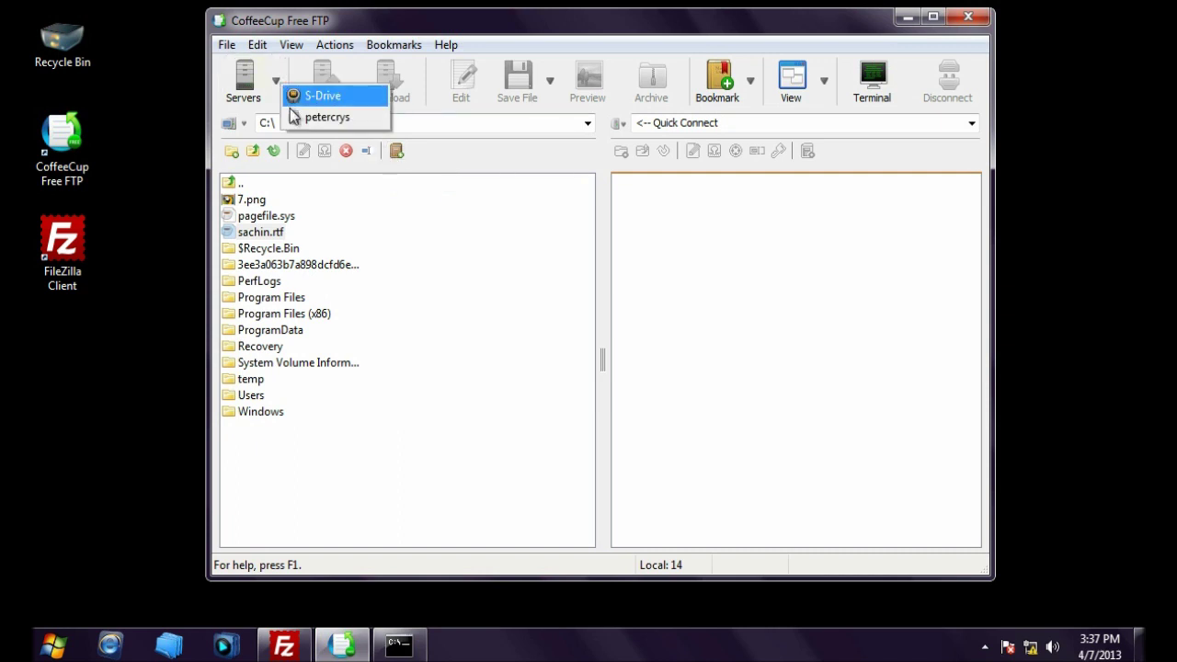
{"action": "left_click", "coordinate": [297, 119]}
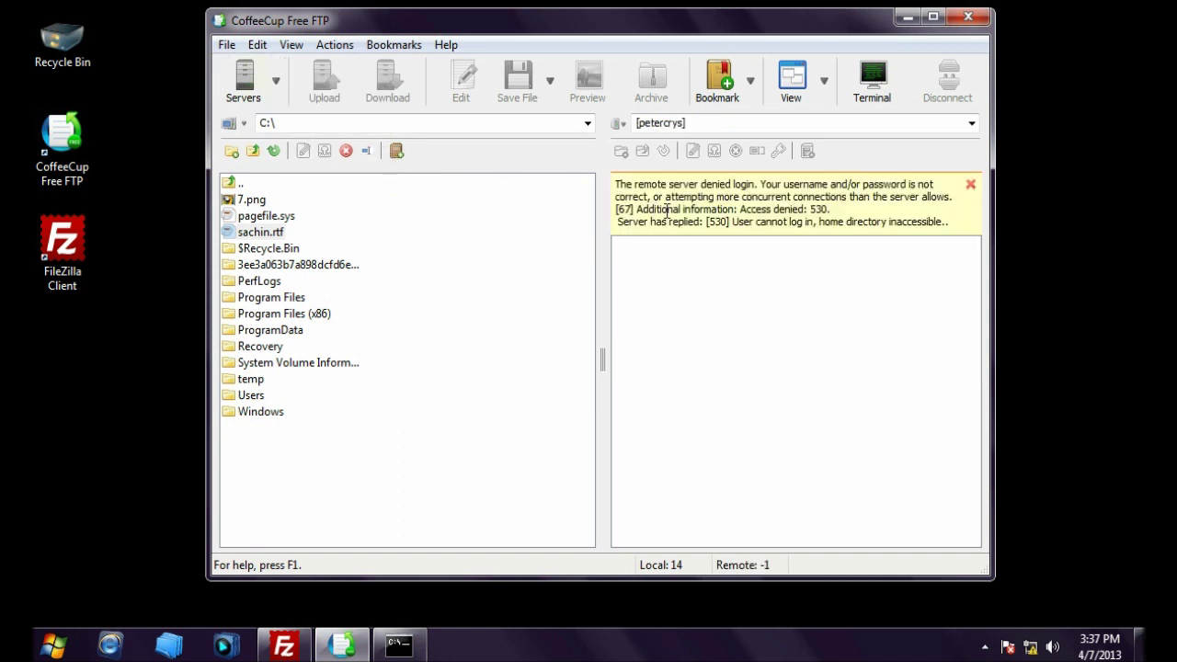
{"action": "left_click_drag", "start_coordinate": [636, 209], "coordinate": [855, 214]}
{"action": "left_click", "coordinate": [855, 214]}
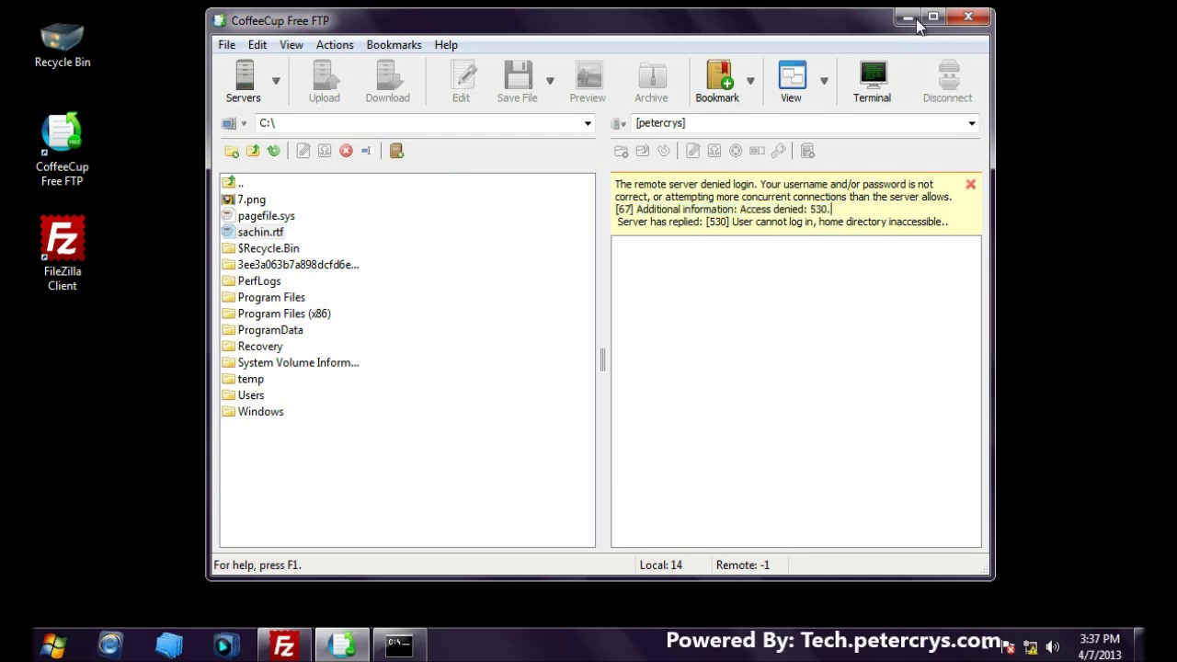
{"action": "left_click", "coordinate": [908, 18]}
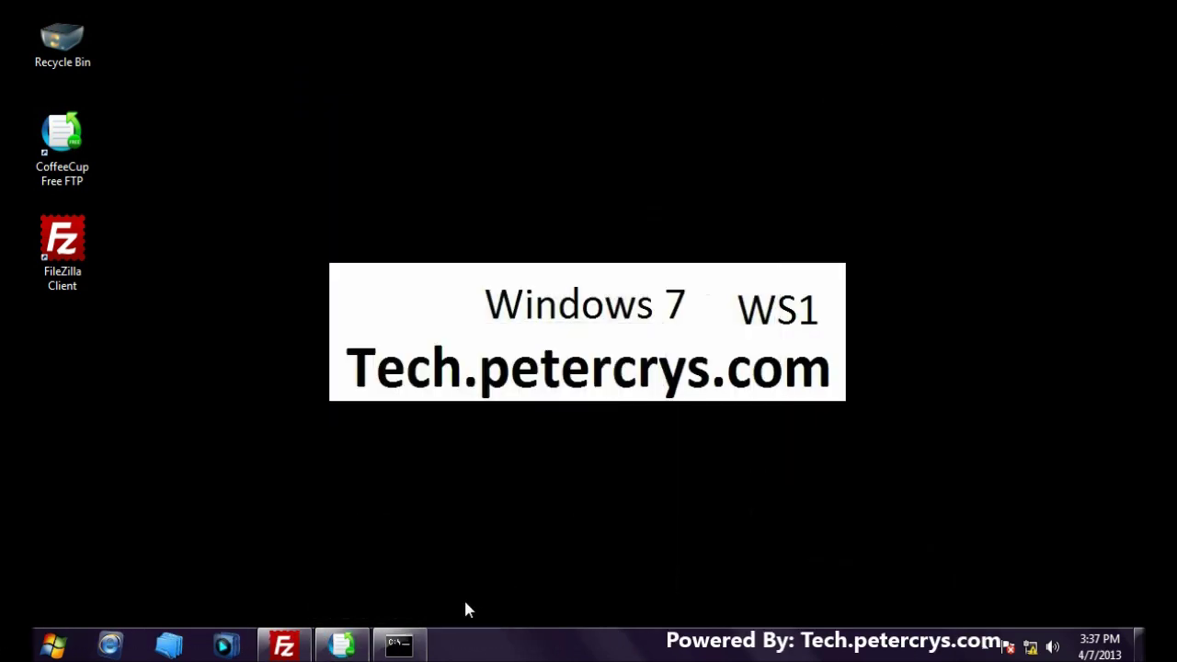
{"action": "left_click", "coordinate": [412, 645]}
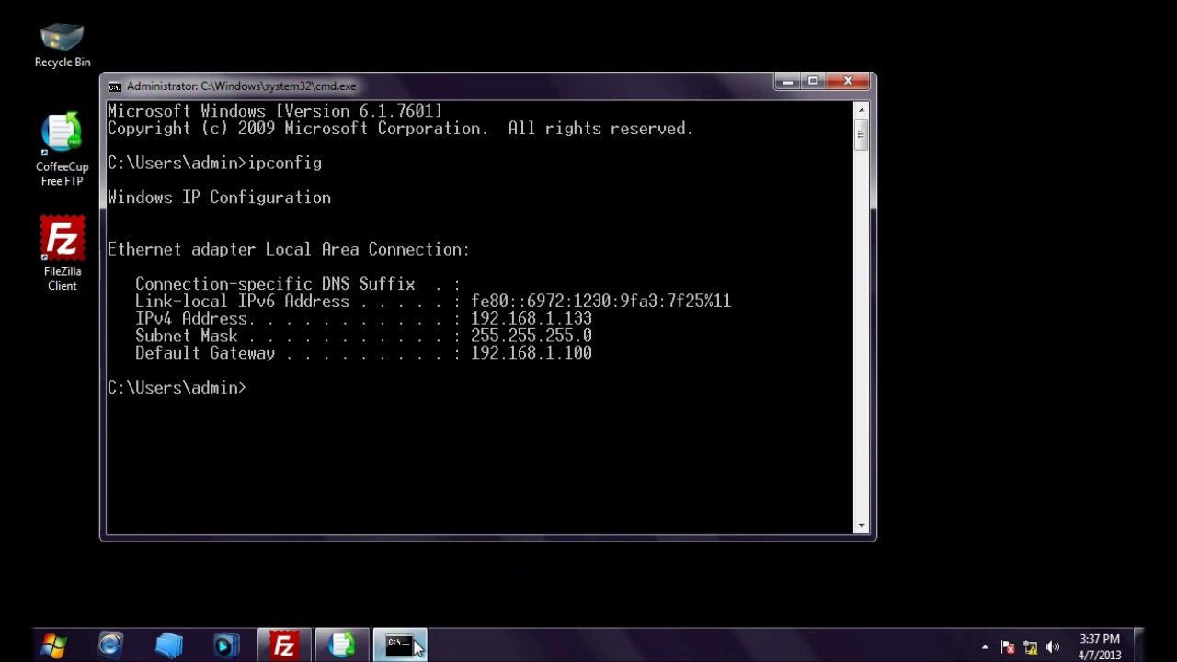
Step: Change the Local Area Connection's IPv4 address from 192.168.1.133 to 192.168.1.122 and close the dialogs
{"action": "left_click", "coordinate": [416, 648]}
{"action": "right_click", "coordinate": [1030, 649]}
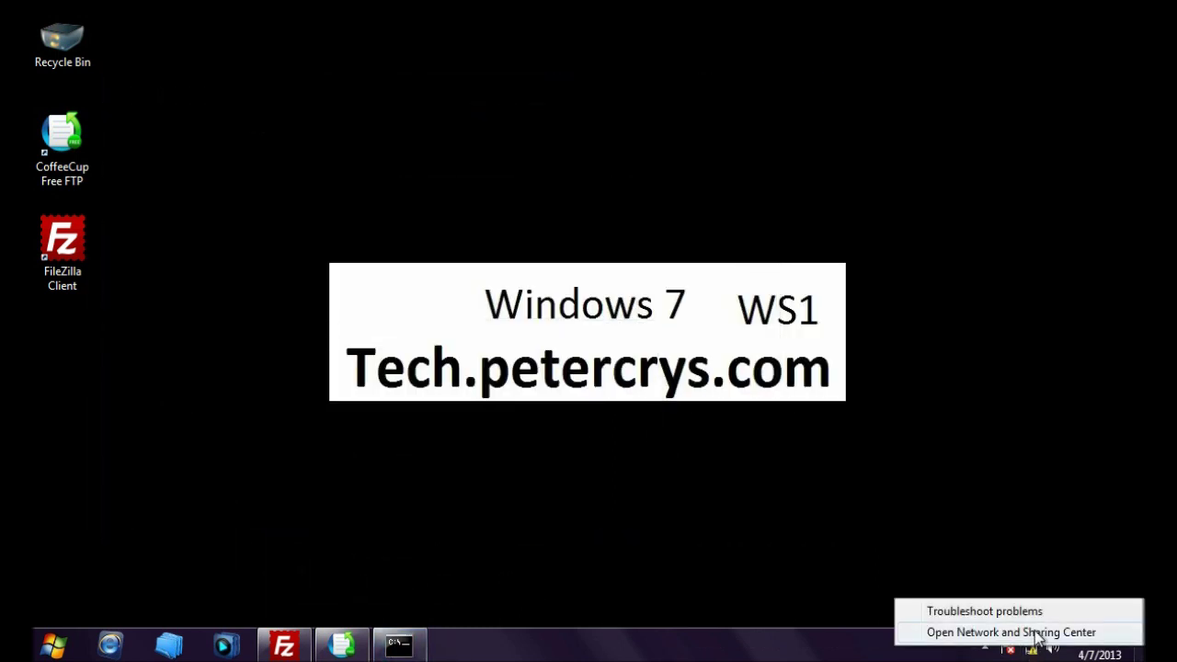
{"action": "left_click", "coordinate": [1037, 632]}
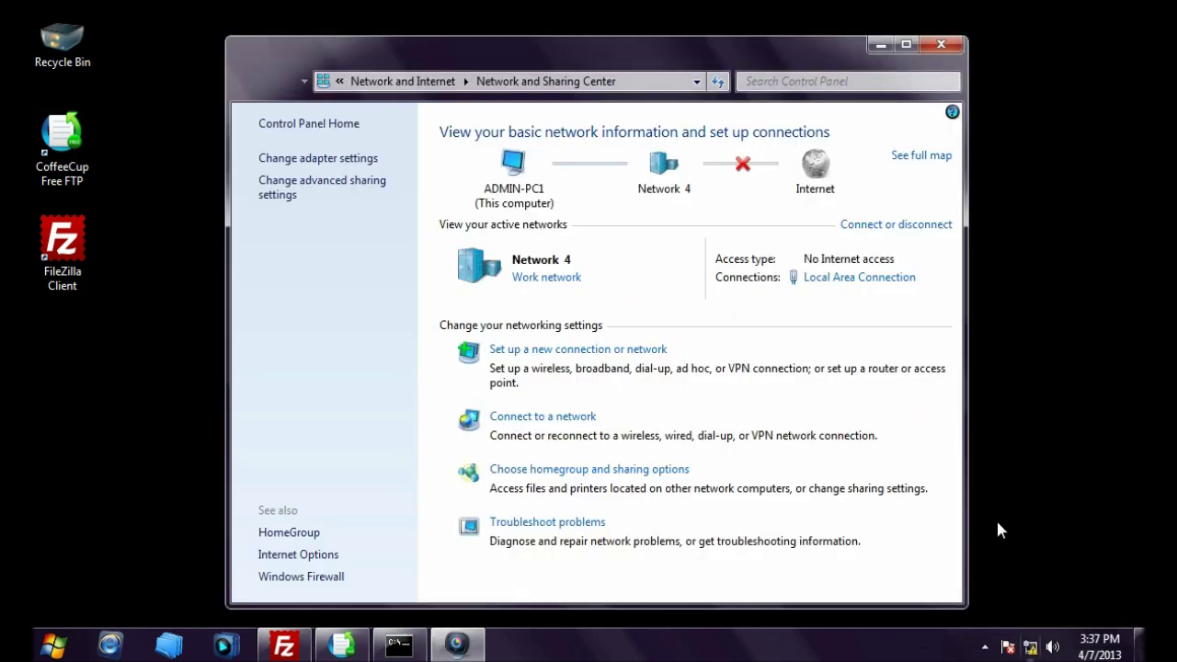
{"action": "left_click", "coordinate": [853, 278]}
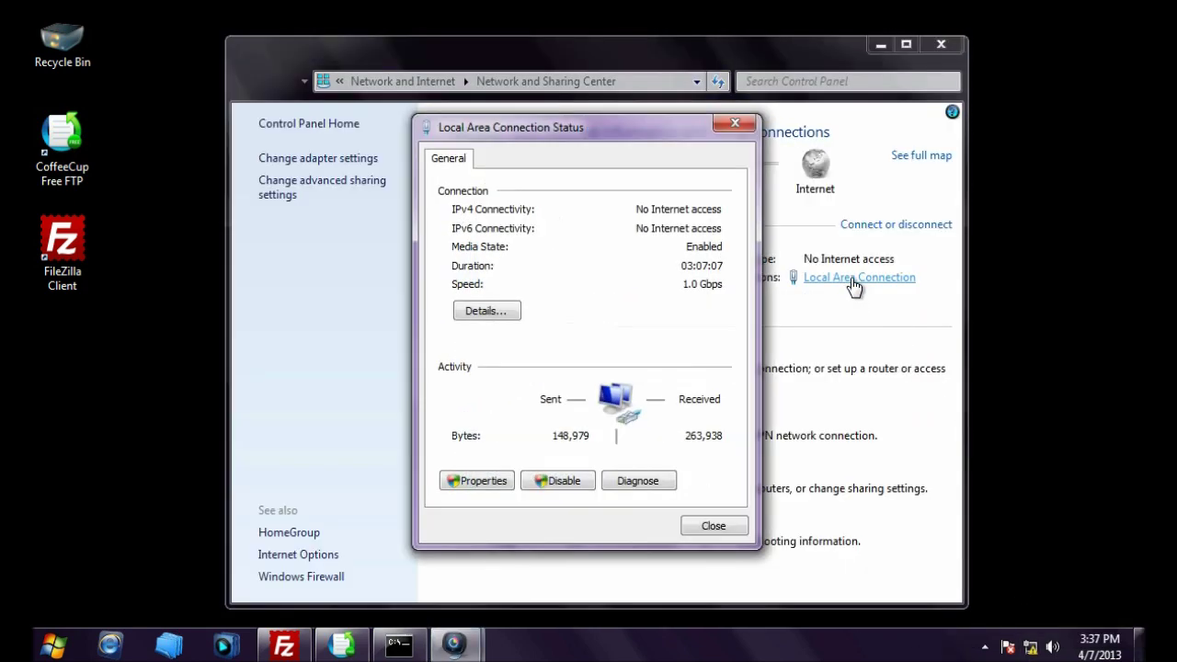
{"action": "left_click", "coordinate": [482, 481]}
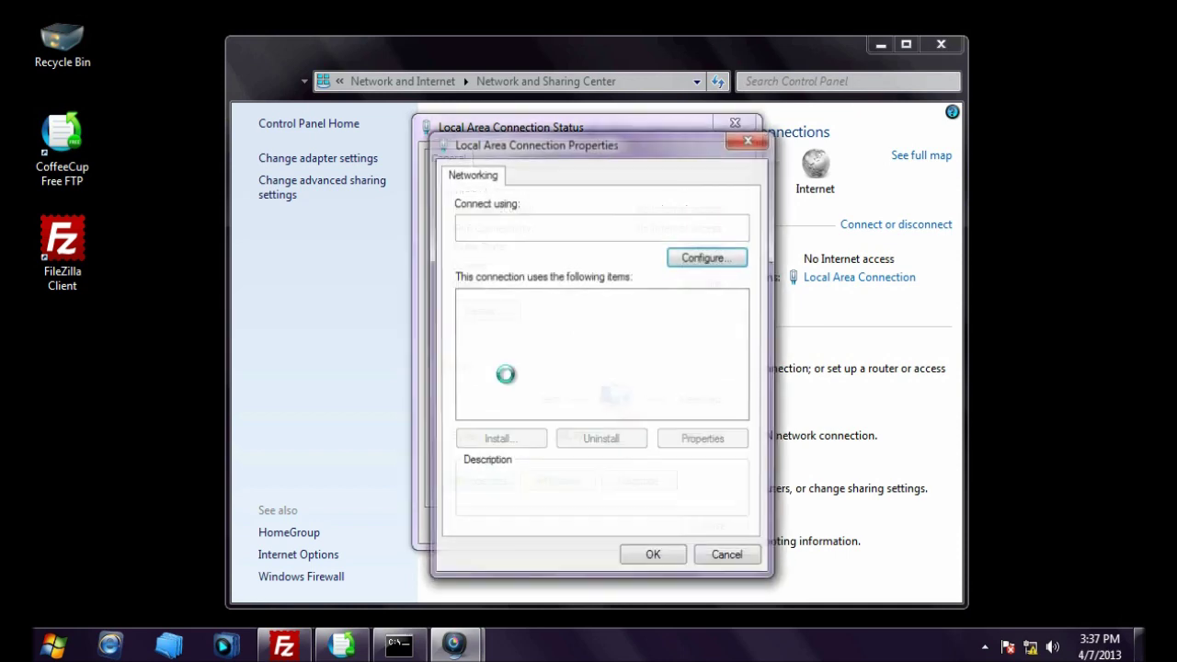
{"action": "left_click", "coordinate": [586, 364]}
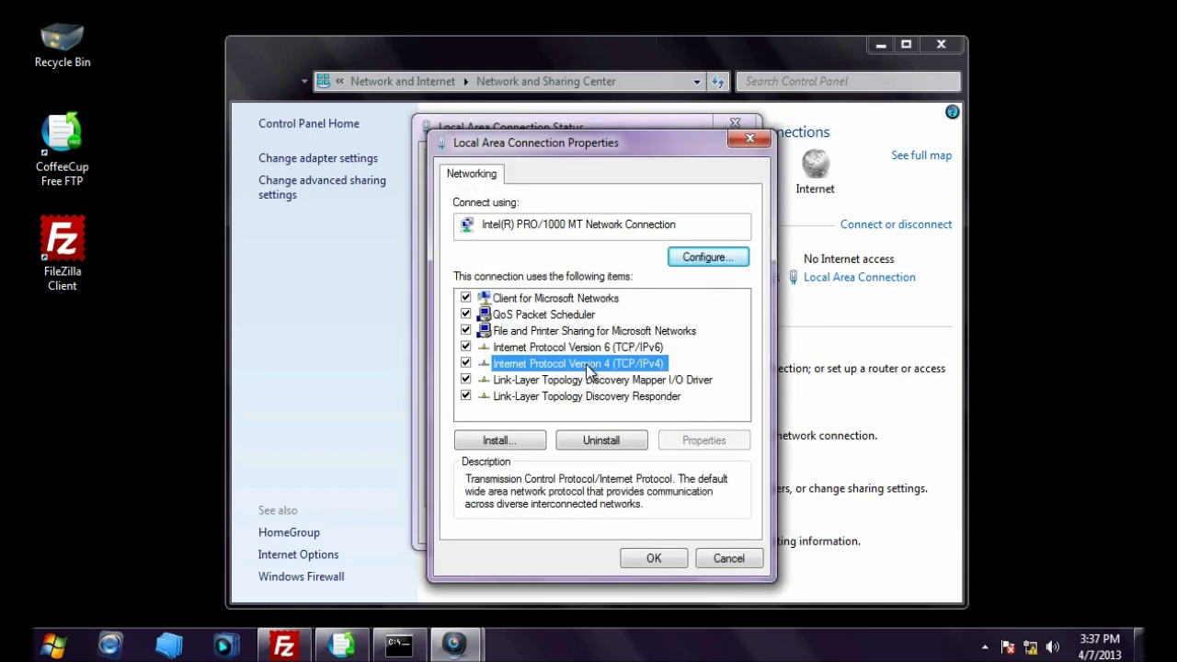
{"action": "left_click", "coordinate": [691, 441]}
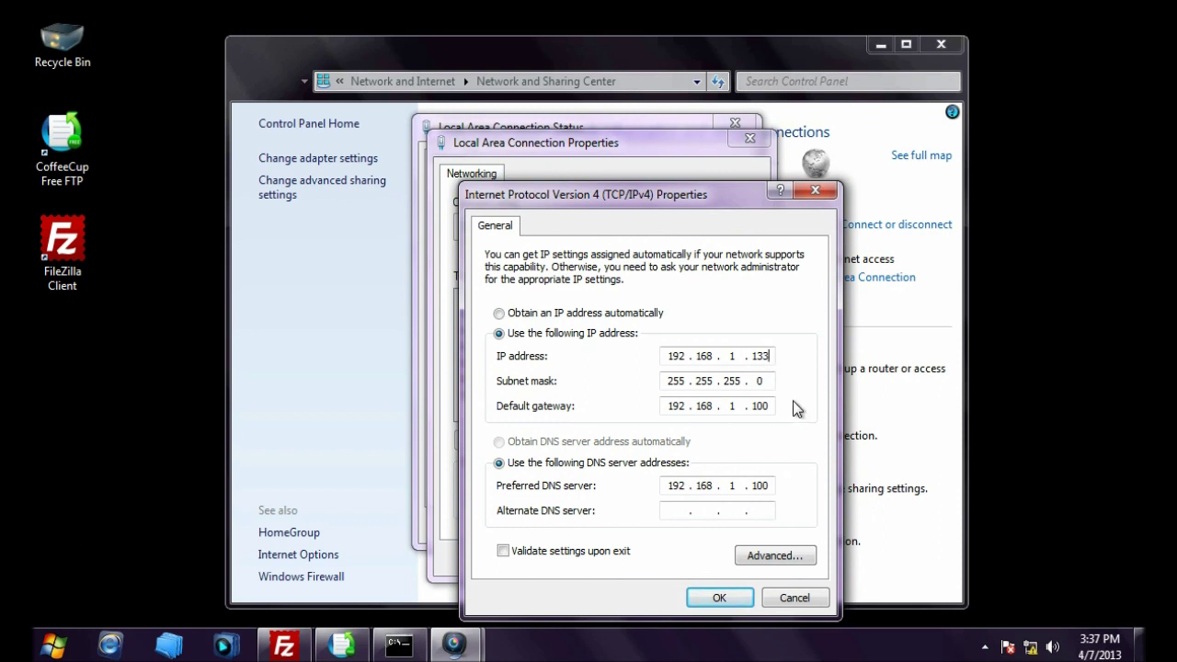
{"action": "key", "text": "BackSpace"}
{"action": "key", "text": "BackSpace"}
{"action": "type", "text": "22"}
{"action": "left_click", "coordinate": [712, 595]}
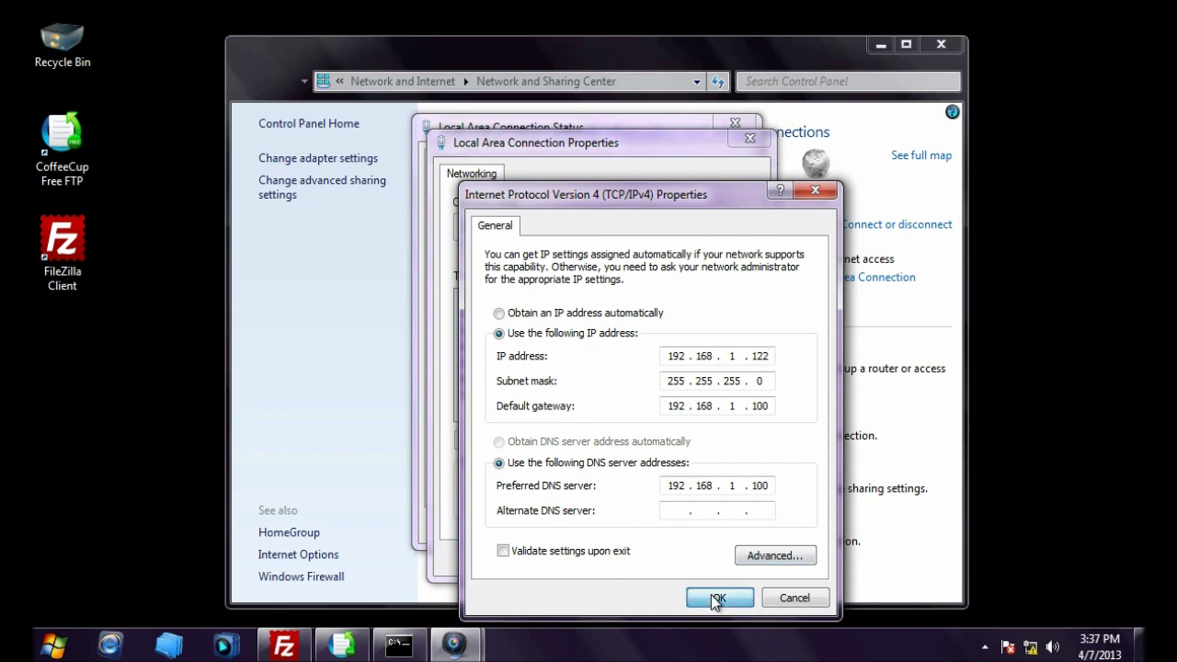
{"action": "left_click", "coordinate": [676, 560]}
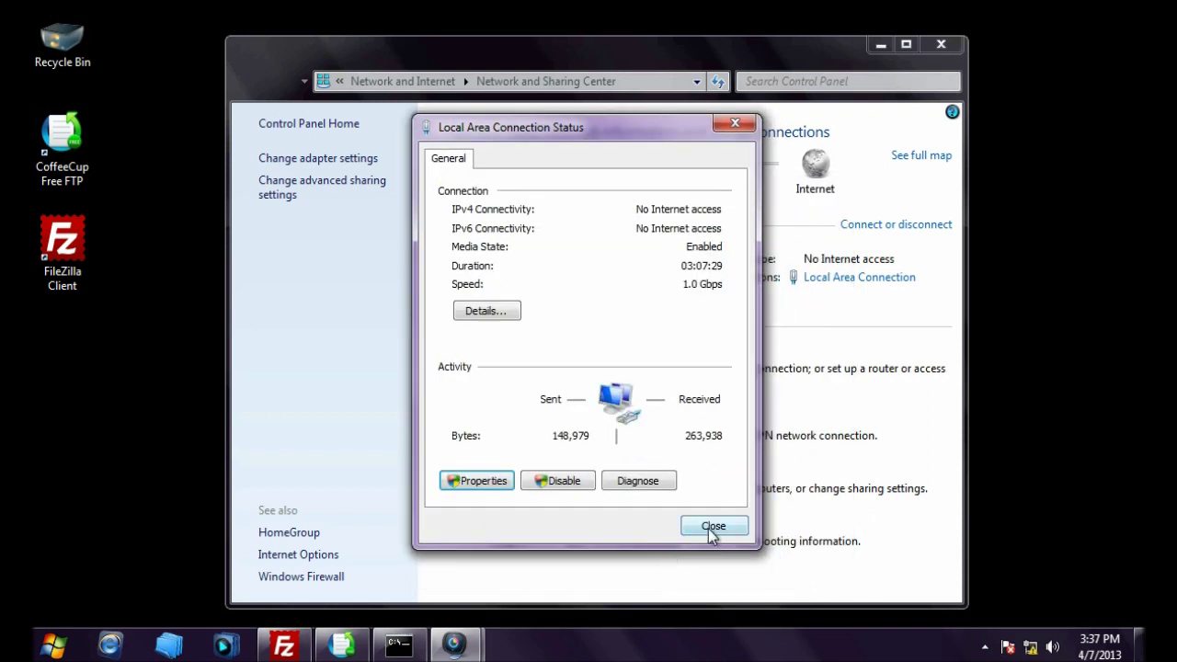
{"action": "left_click", "coordinate": [711, 528]}
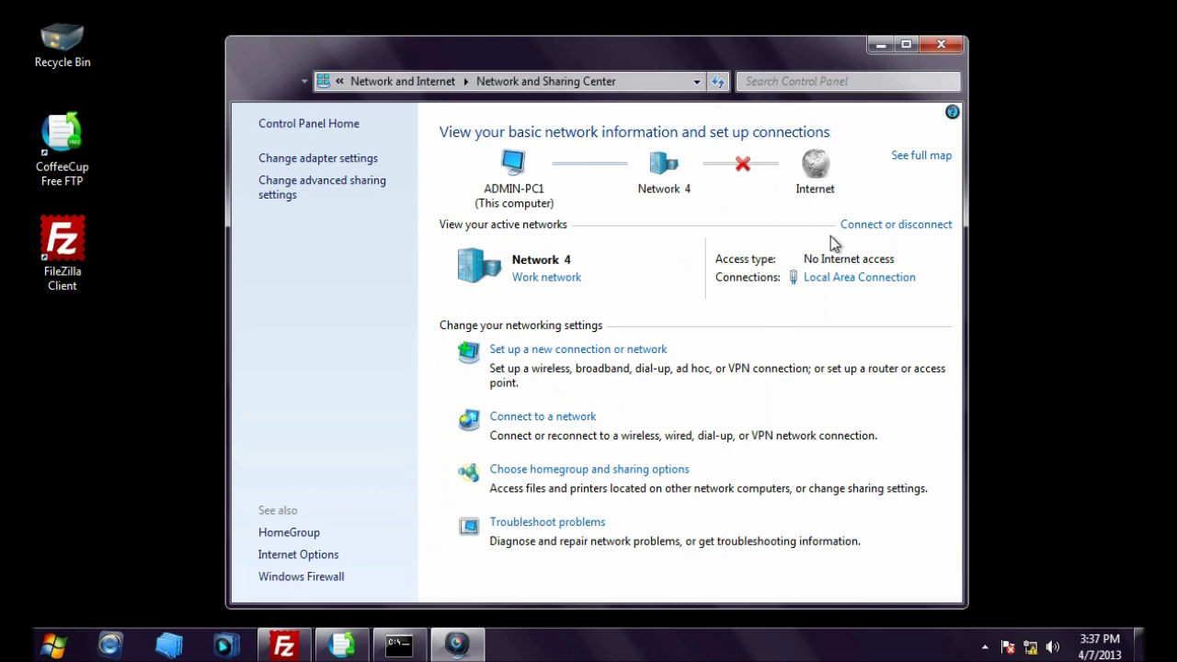
Step: Rerun ipconfig to confirm IPv4 address 192.168.1.122, then close Command Prompt
{"action": "left_click", "coordinate": [936, 43]}
{"action": "left_click", "coordinate": [404, 646]}
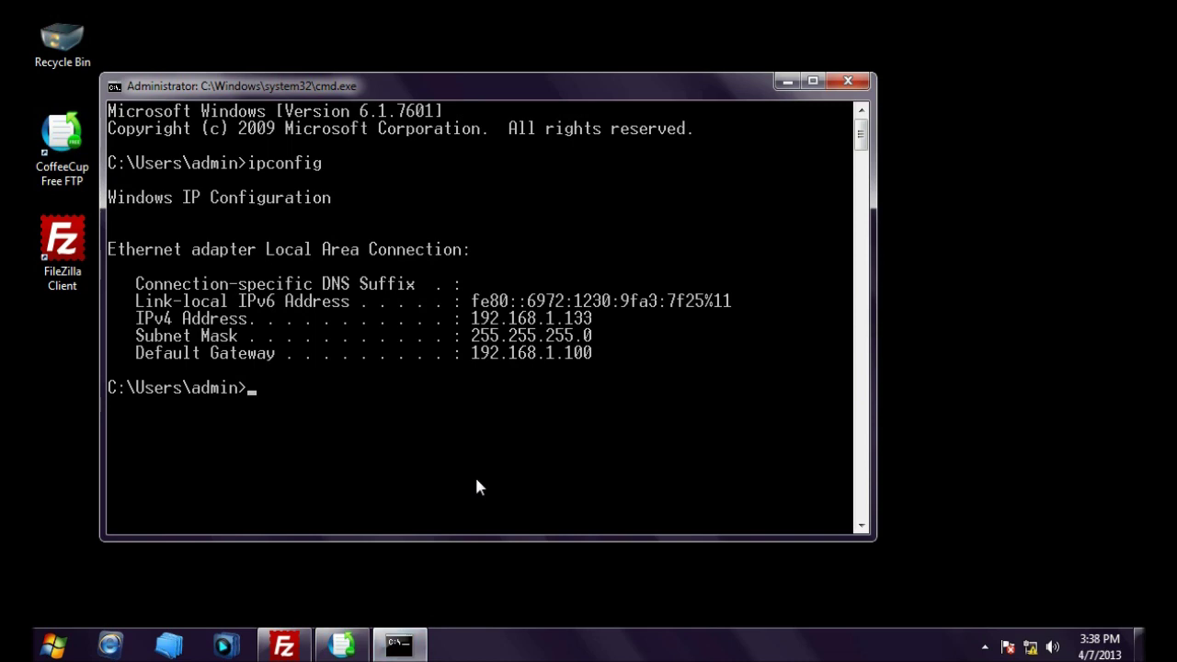
{"action": "type", "text": "ipco"}
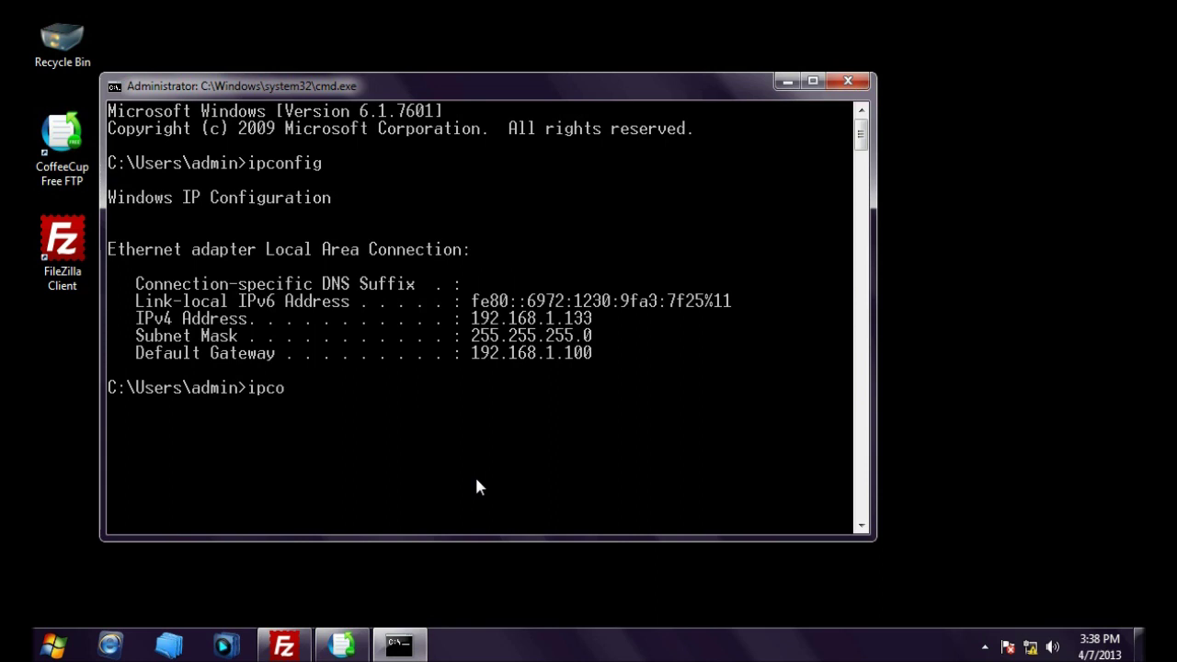
{"action": "type", "text": "nfig"}
{"action": "key", "text": "Return"}
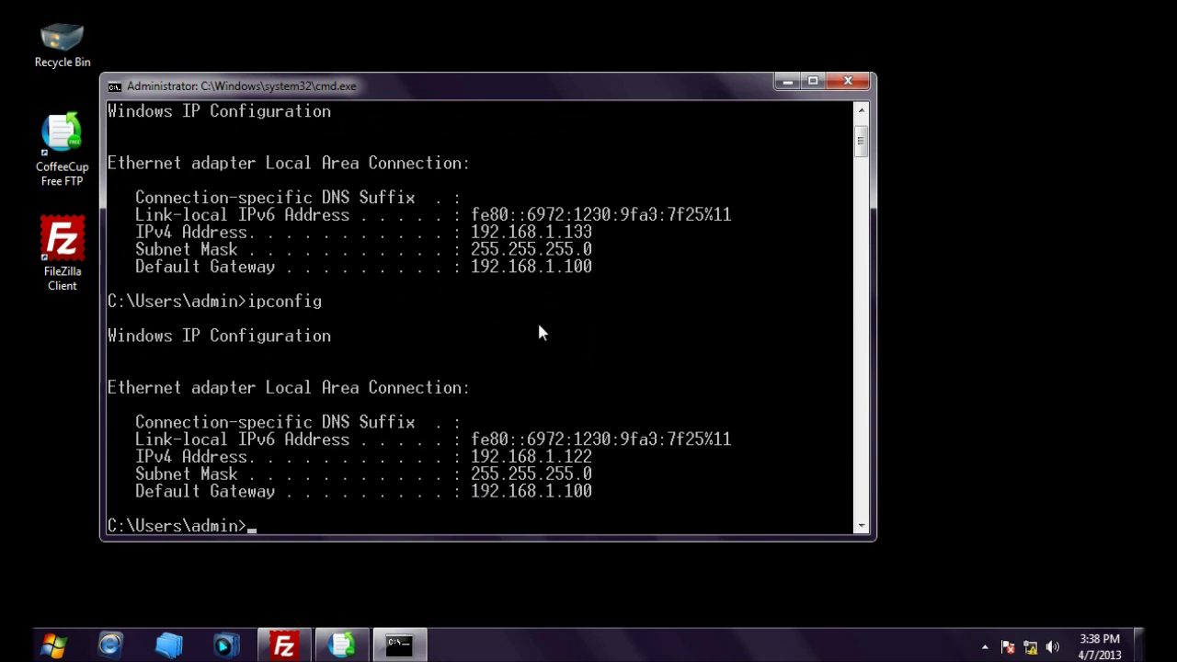
{"action": "scroll", "coordinate": [559, 421], "scroll_direction": "down", "scroll_amount": 2}
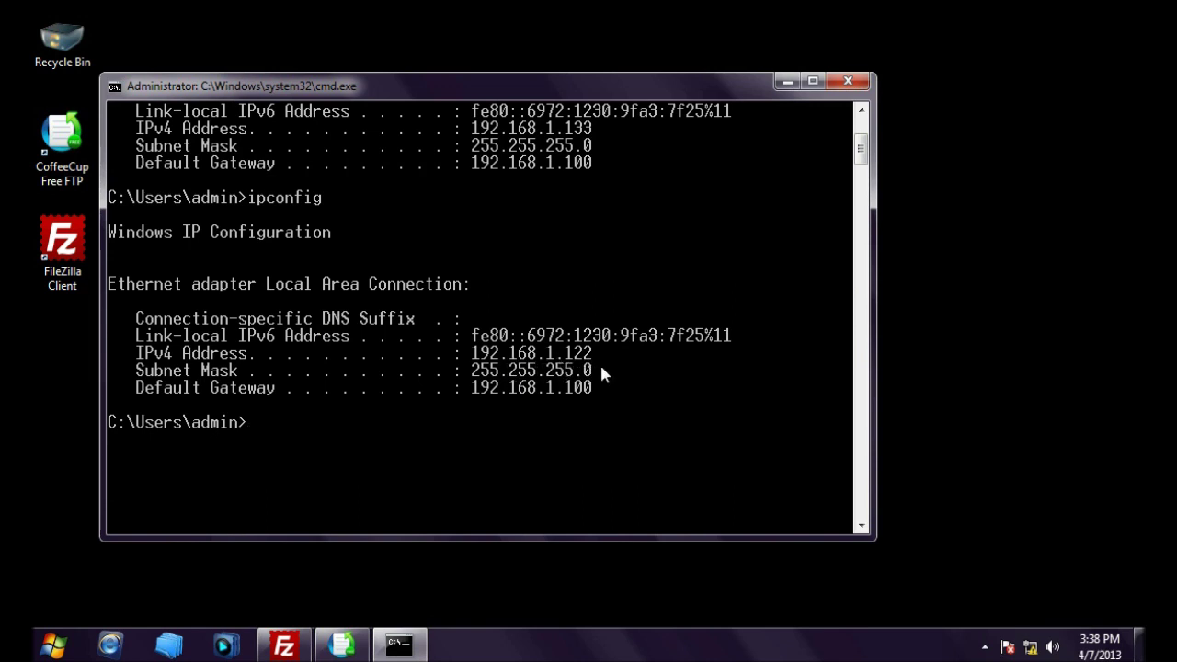
{"action": "scroll", "coordinate": [602, 371], "scroll_direction": "down", "scroll_amount": 1}
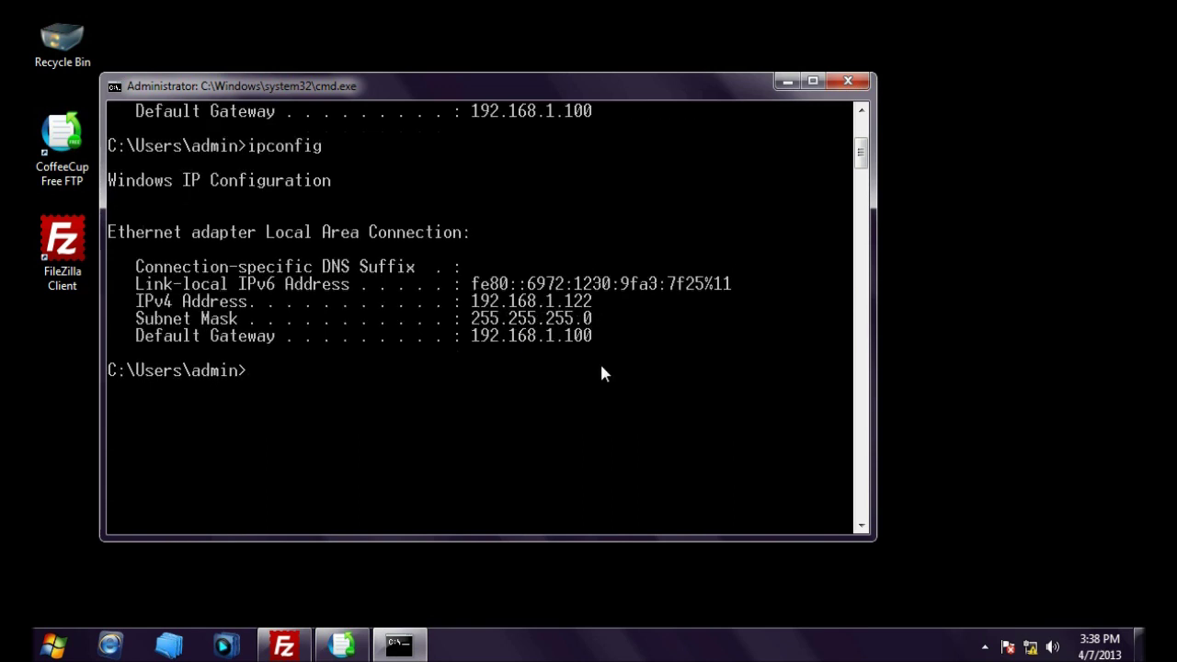
{"action": "left_click", "coordinate": [846, 82]}
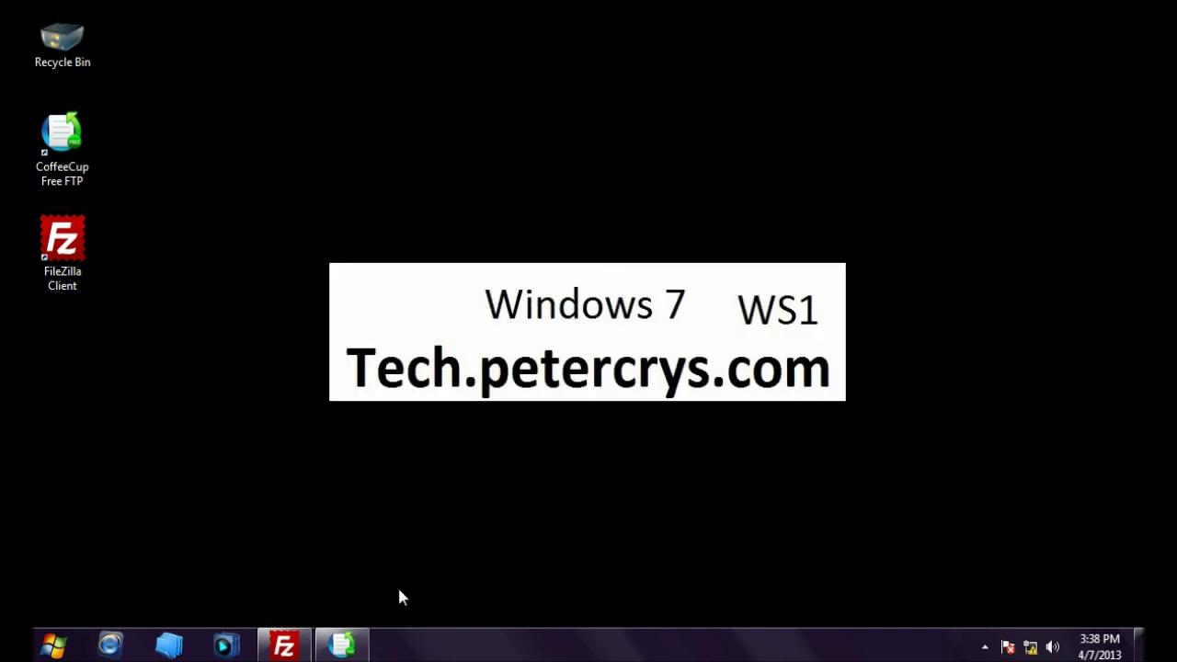
Step: Reconnect FileZilla to the saved FTP site at 192.168.1.100 using the account password
{"action": "left_click", "coordinate": [303, 647]}
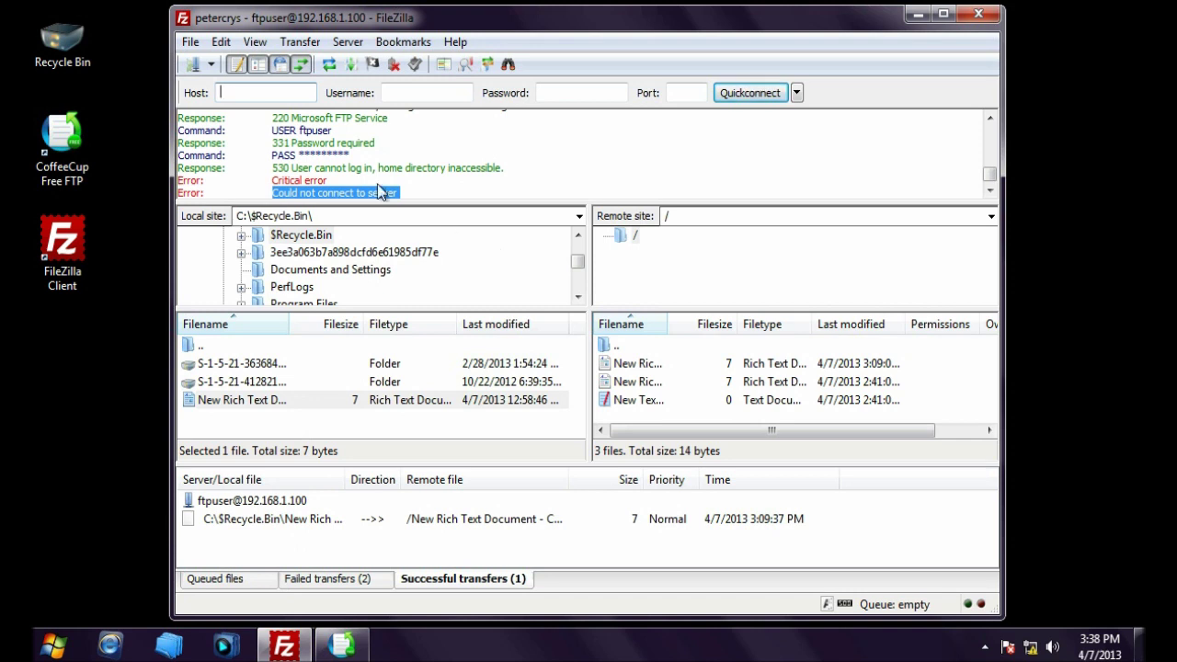
{"action": "left_click", "coordinate": [211, 64]}
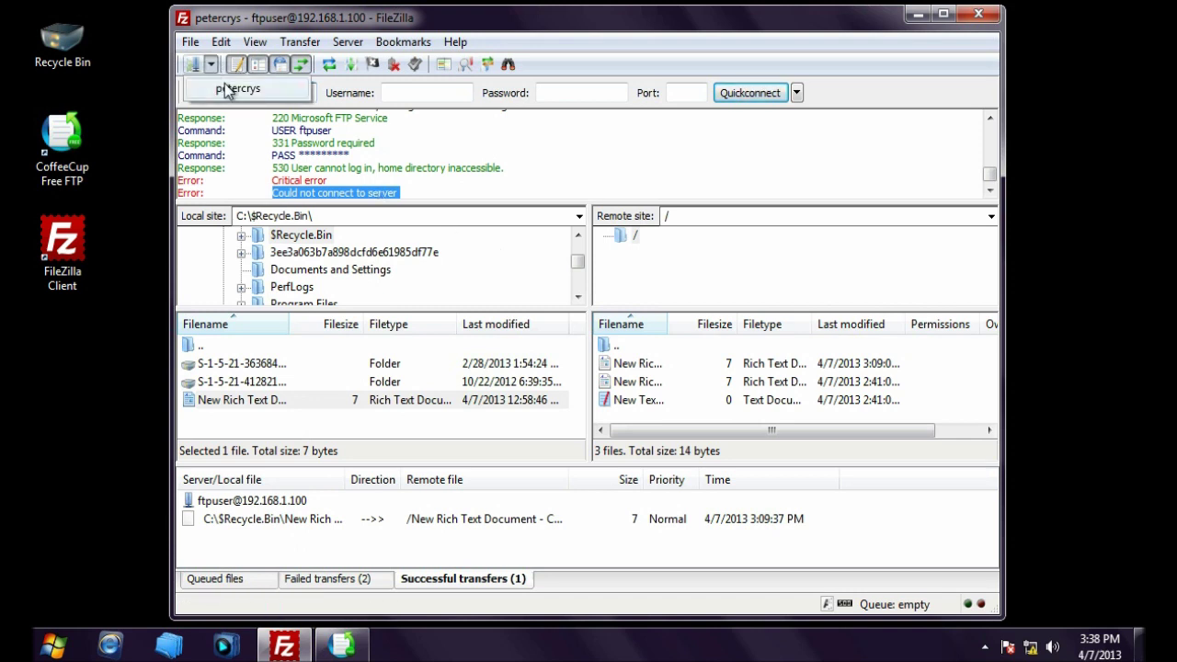
{"action": "left_click", "coordinate": [226, 89]}
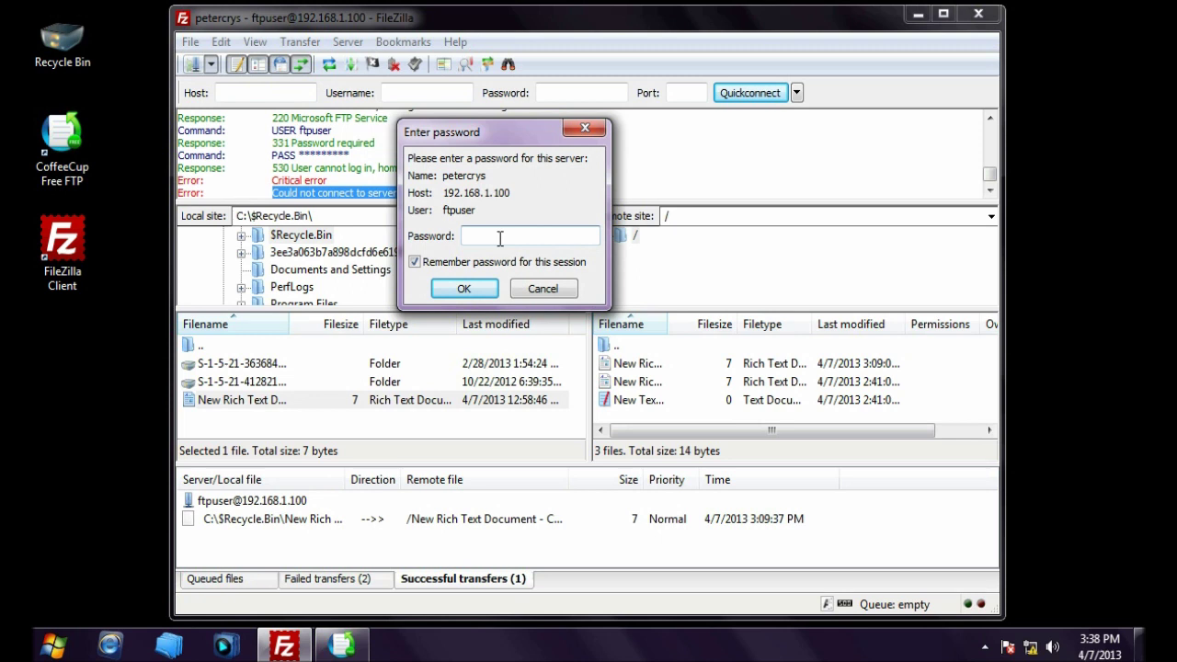
{"action": "type", "text": "•••••••••"}
{"action": "left_click", "coordinate": [450, 290]}
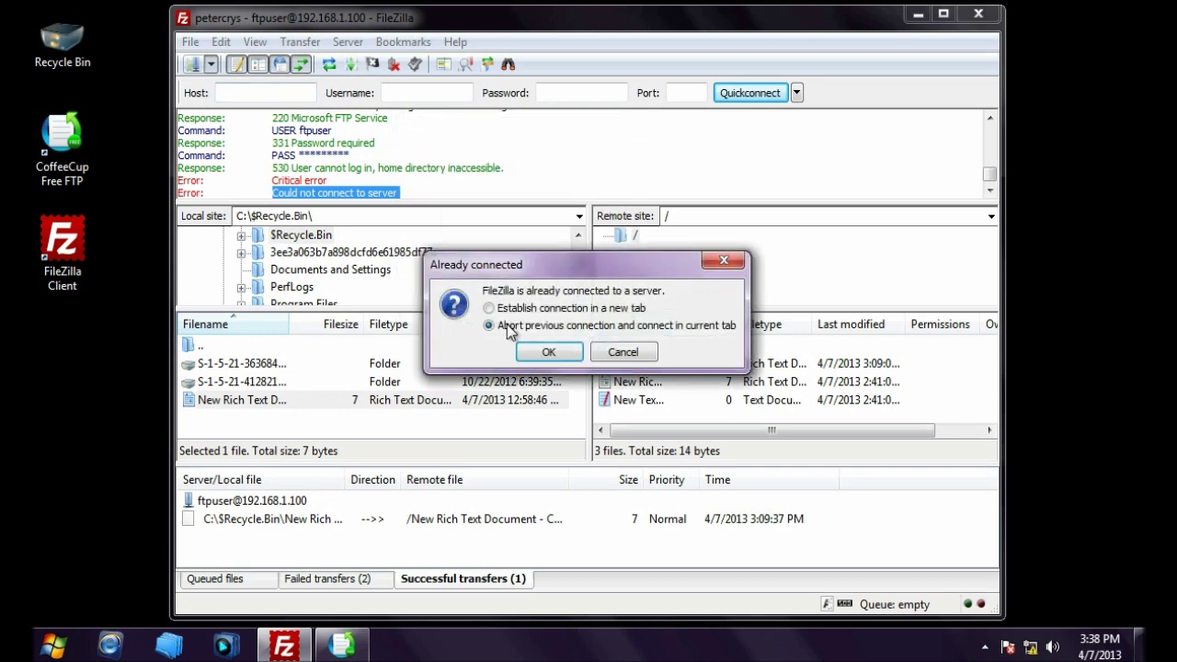
{"action": "left_click", "coordinate": [552, 353]}
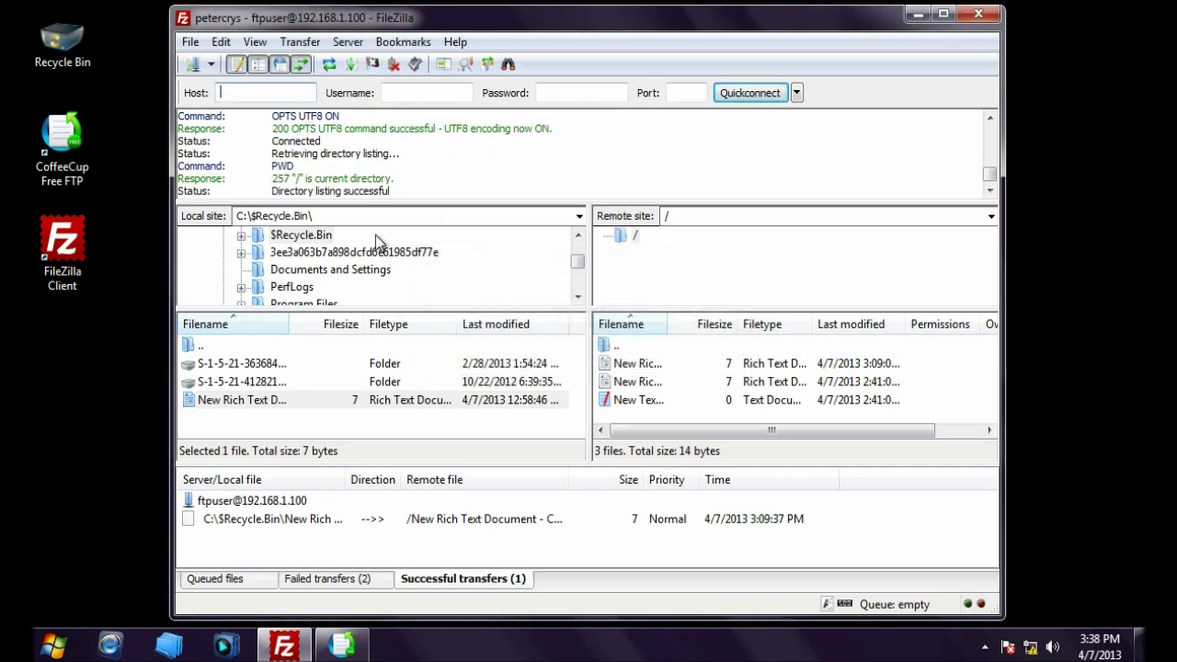
{"action": "left_click_drag", "start_coordinate": [272, 191], "coordinate": [399, 184]}
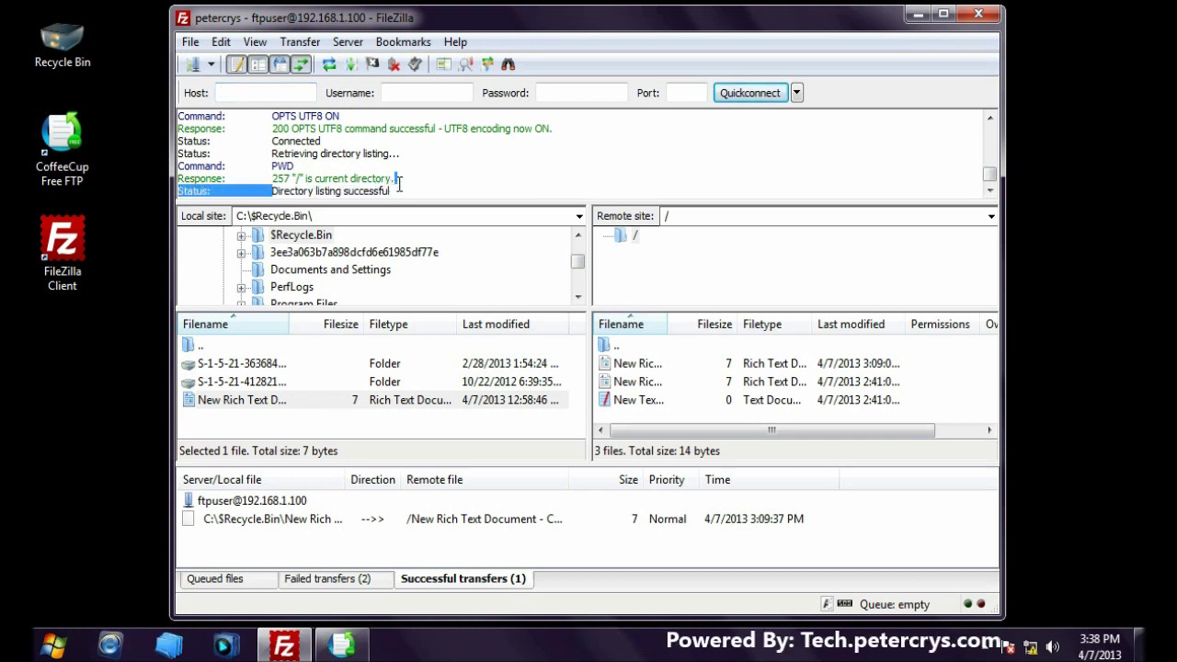
{"action": "left_click", "coordinate": [397, 187]}
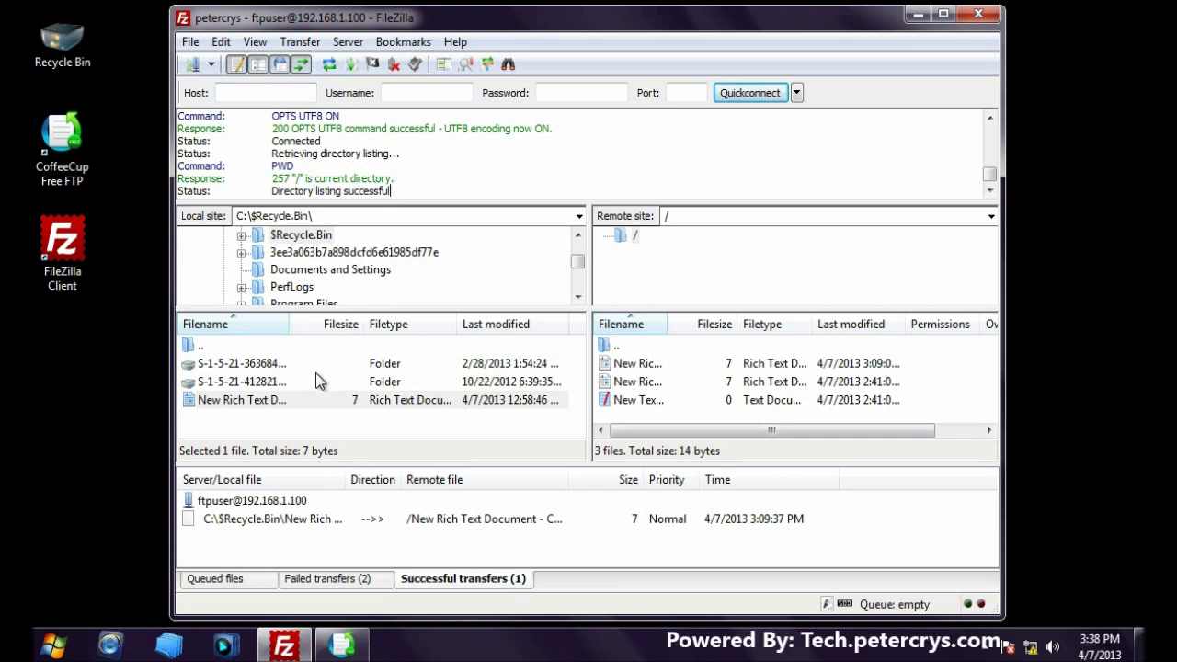
Step: Upload the rich text document, overwriting the remote copy, refresh the listing, and close FileZilla
{"action": "left_click_drag", "start_coordinate": [281, 397], "coordinate": [717, 393]}
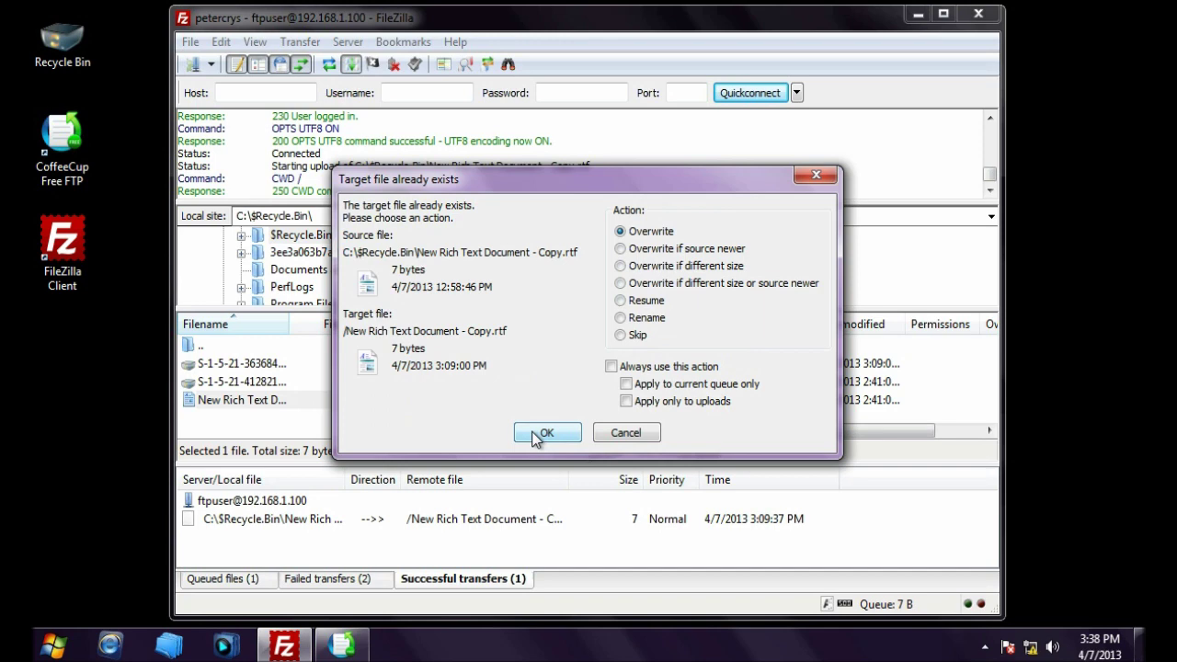
{"action": "left_click", "coordinate": [552, 433]}
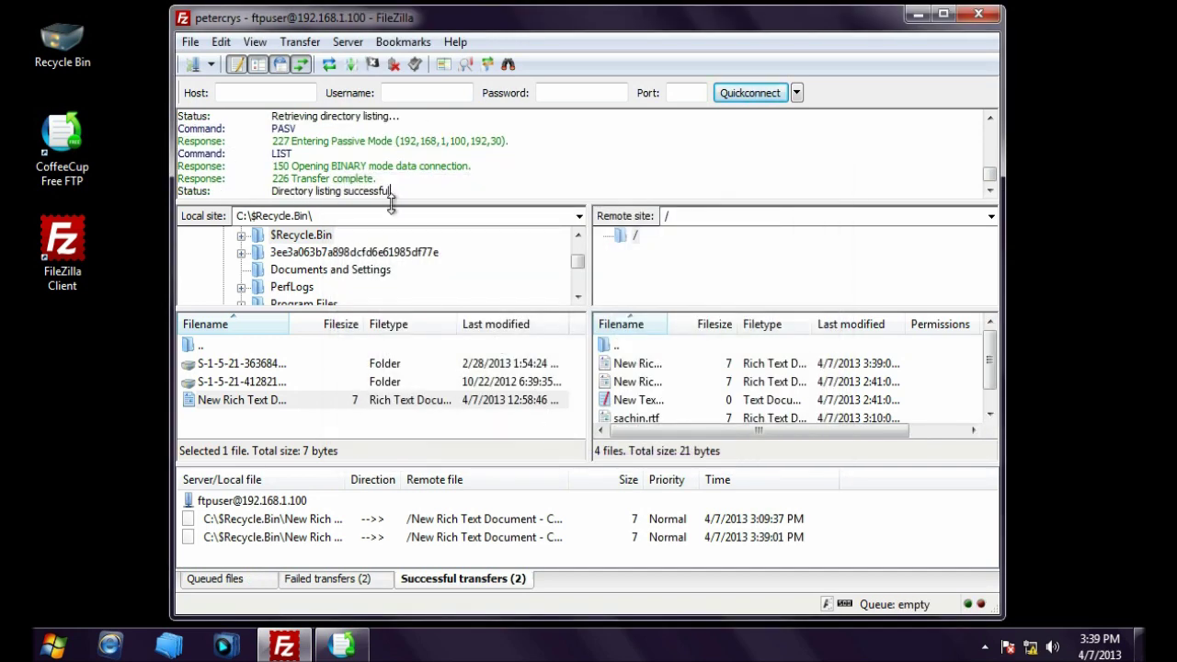
{"action": "left_click", "coordinate": [652, 382]}
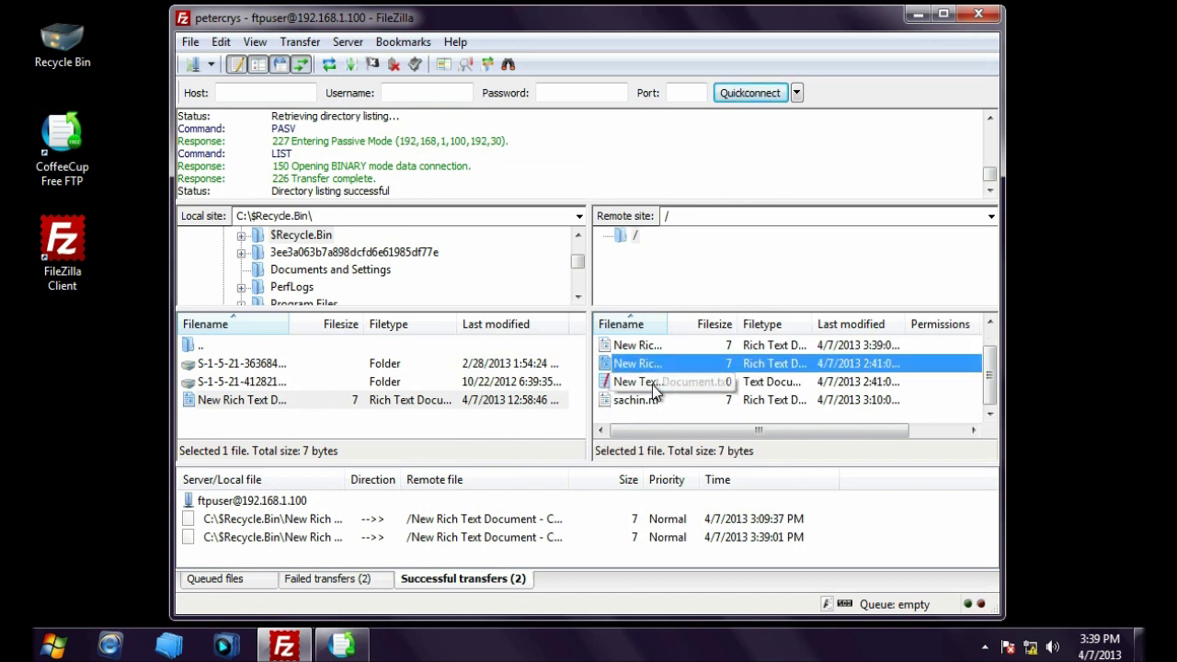
{"action": "right_click", "coordinate": [642, 347]}
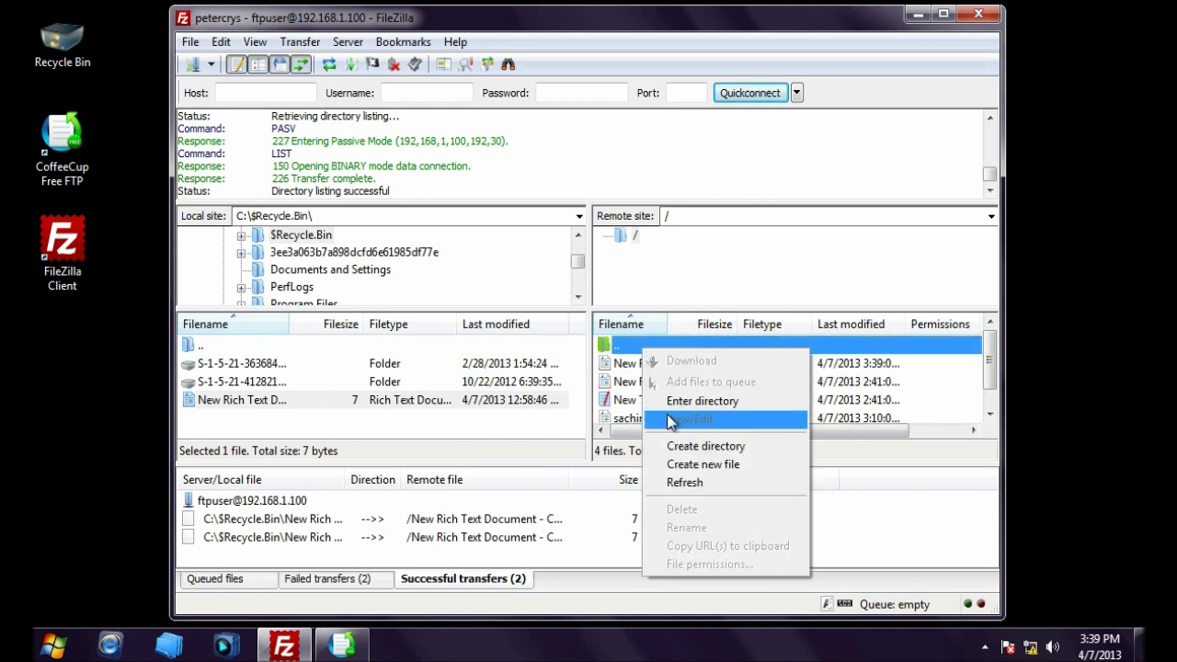
{"action": "left_click", "coordinate": [691, 483]}
{"action": "left_click", "coordinate": [689, 402]}
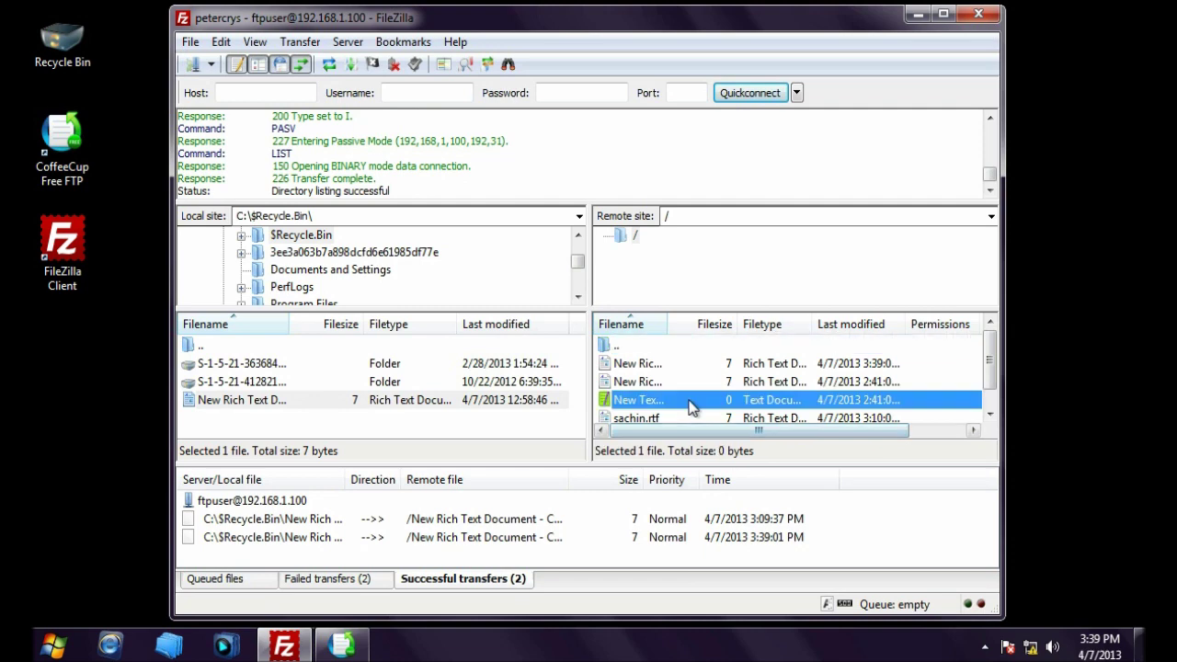
{"action": "scroll", "coordinate": [690, 405], "scroll_direction": "down", "scroll_amount": 1}
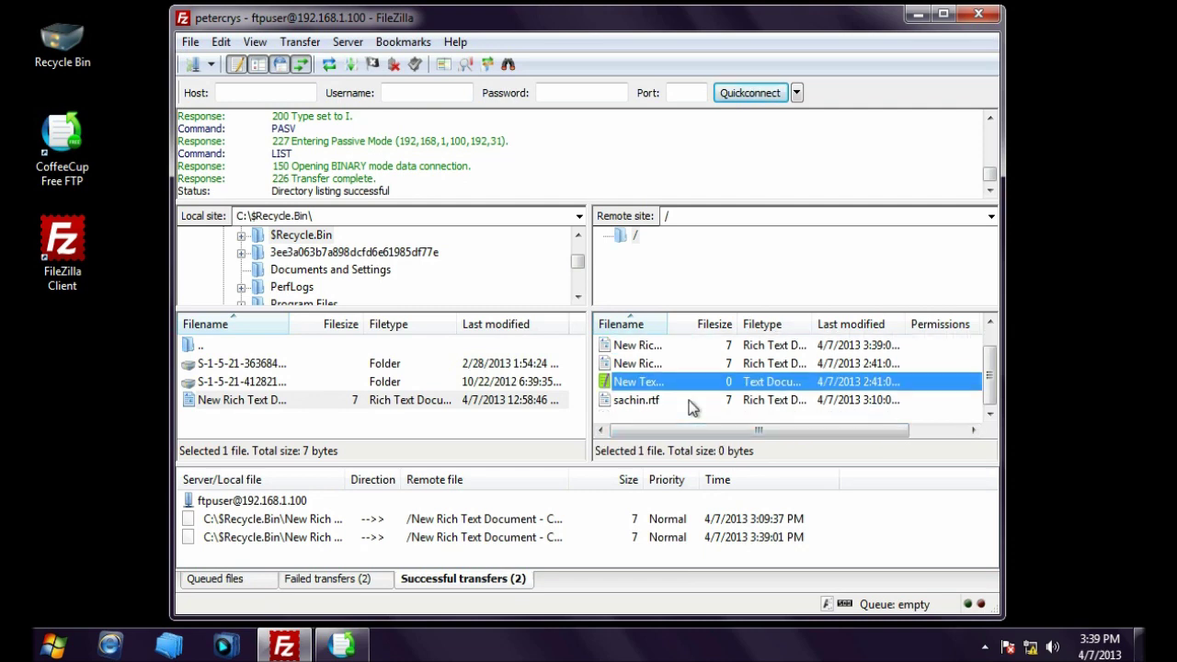
{"action": "scroll", "coordinate": [690, 399], "scroll_direction": "up", "scroll_amount": 1}
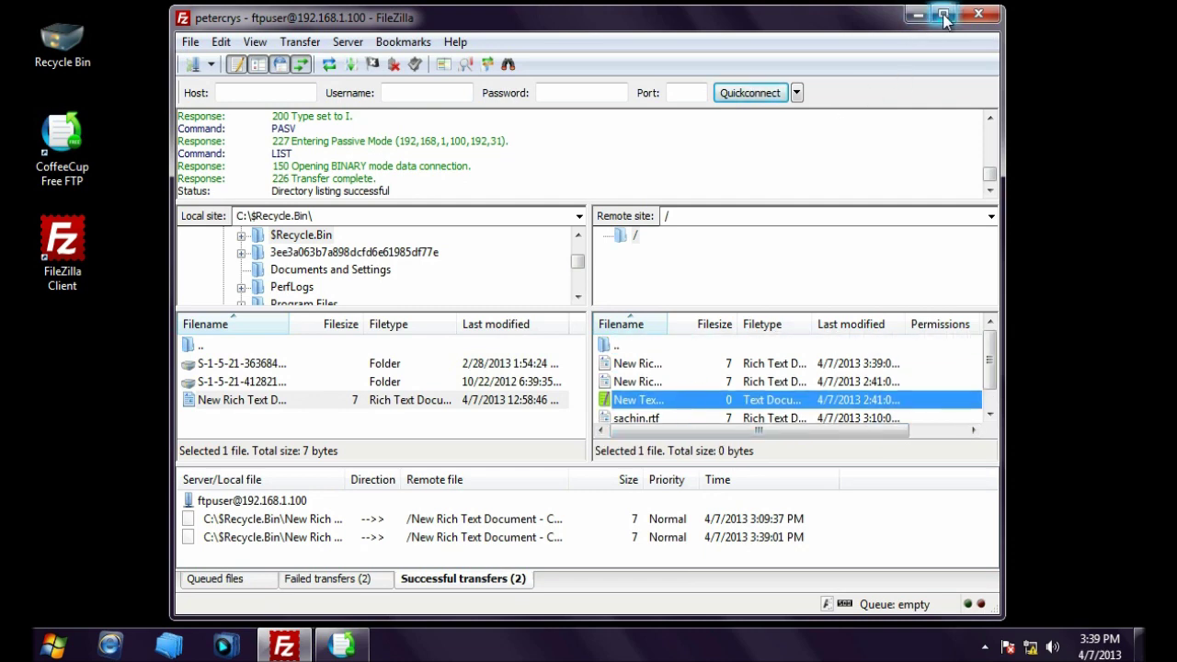
{"action": "left_click", "coordinate": [991, 12]}
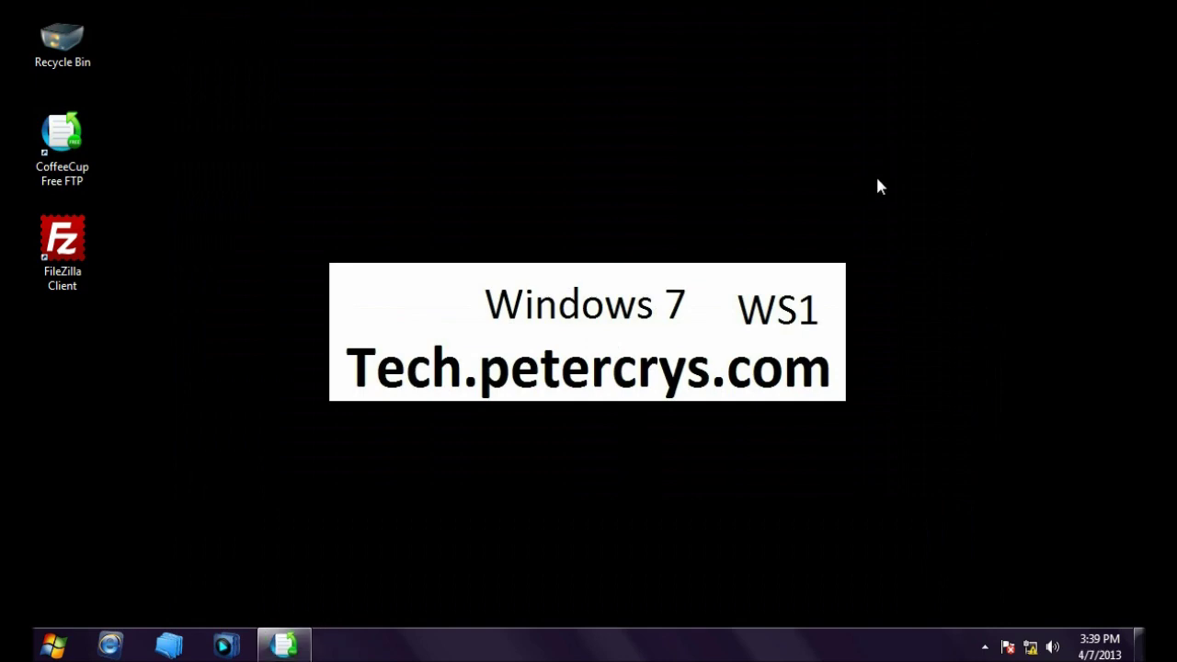